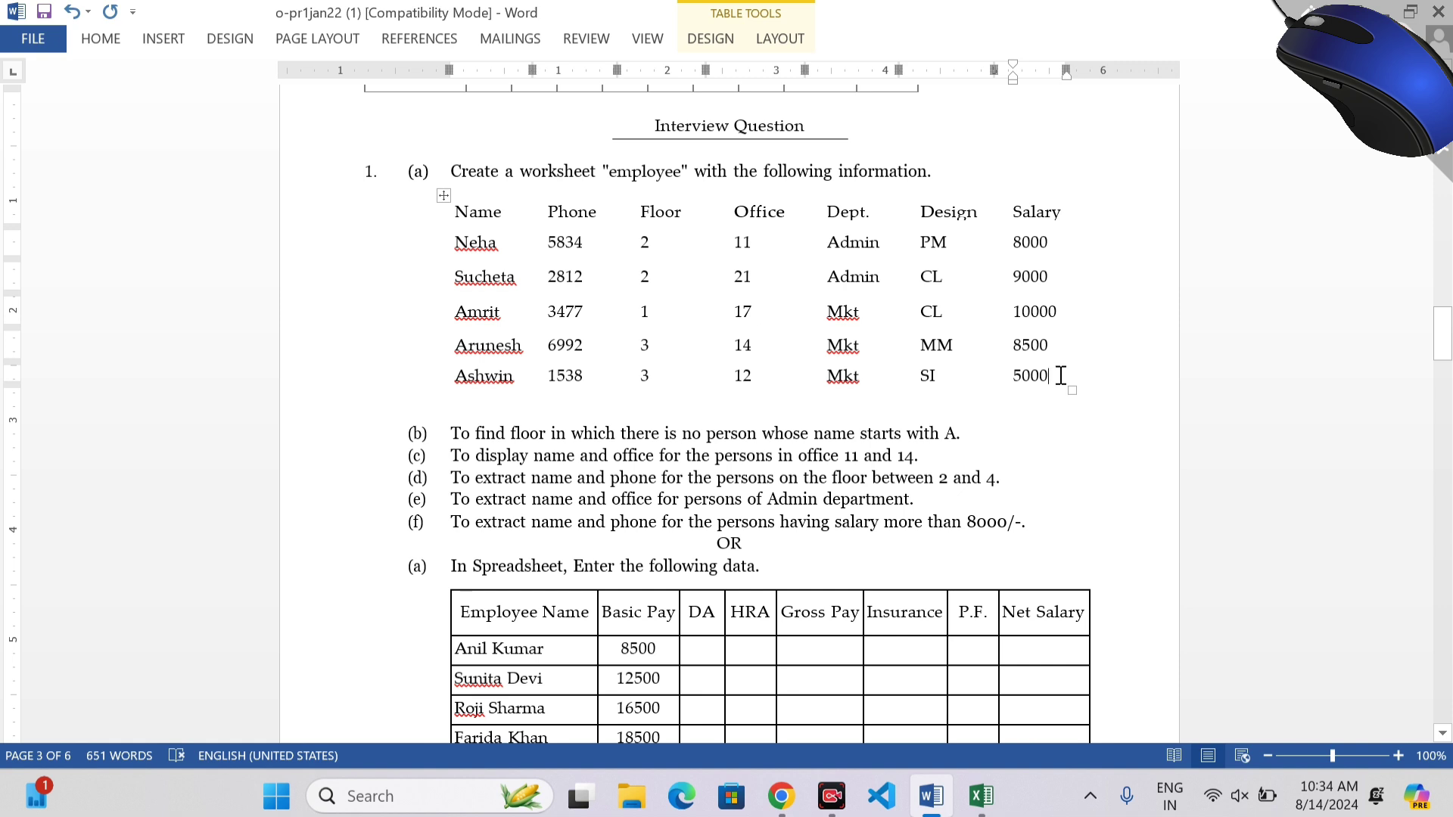
# Step: Copy the employee information table from question 1(a) and paste it at cell A1 of the blank Excel workbook
pyautogui.moveTo(1061, 376); pyautogui.dragTo(436, 226)
pyautogui.hotkey('ctrl', 'c')
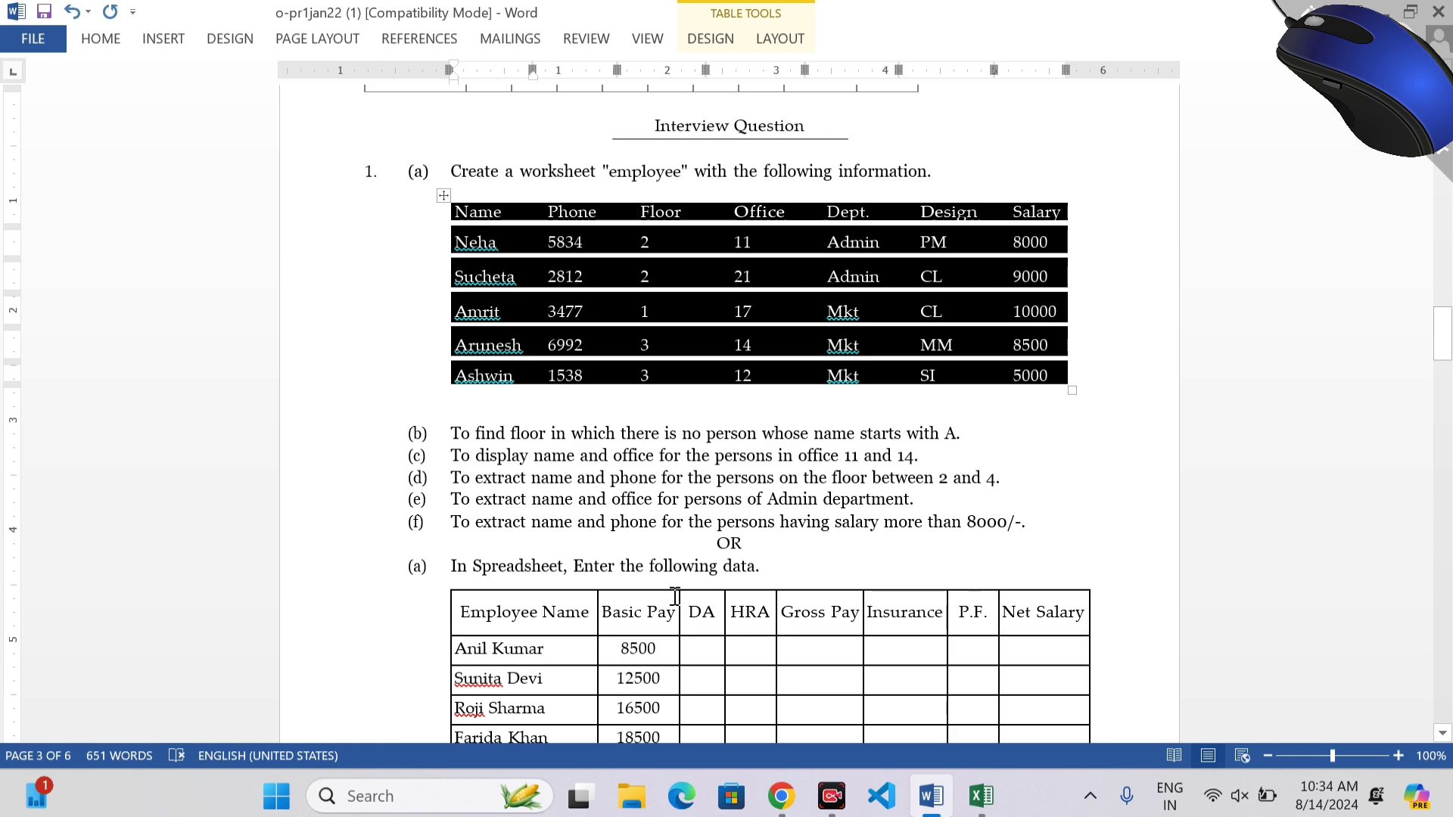
pyautogui.click(988, 810)
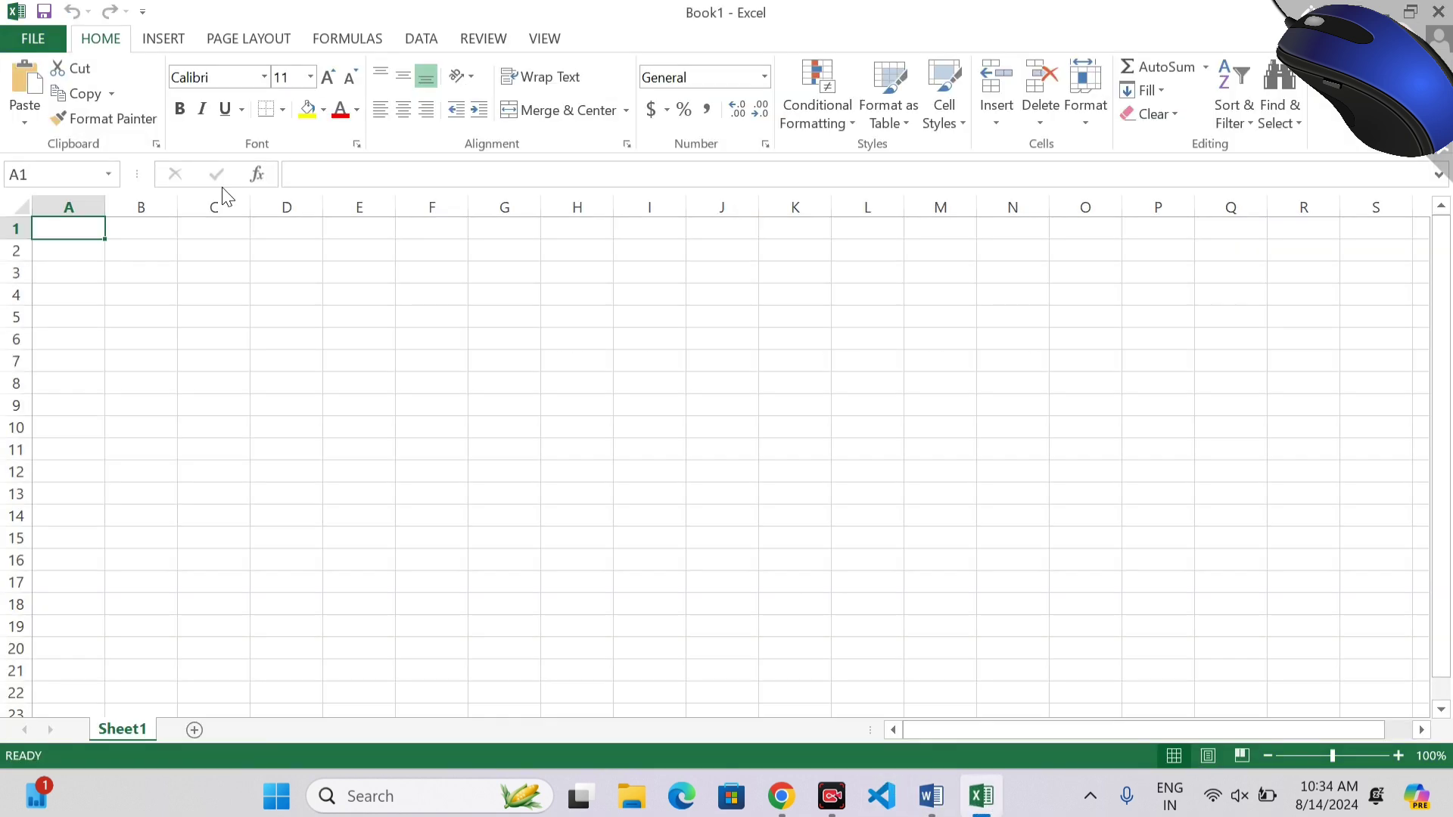
pyautogui.hotkey('ctrl', 'v')
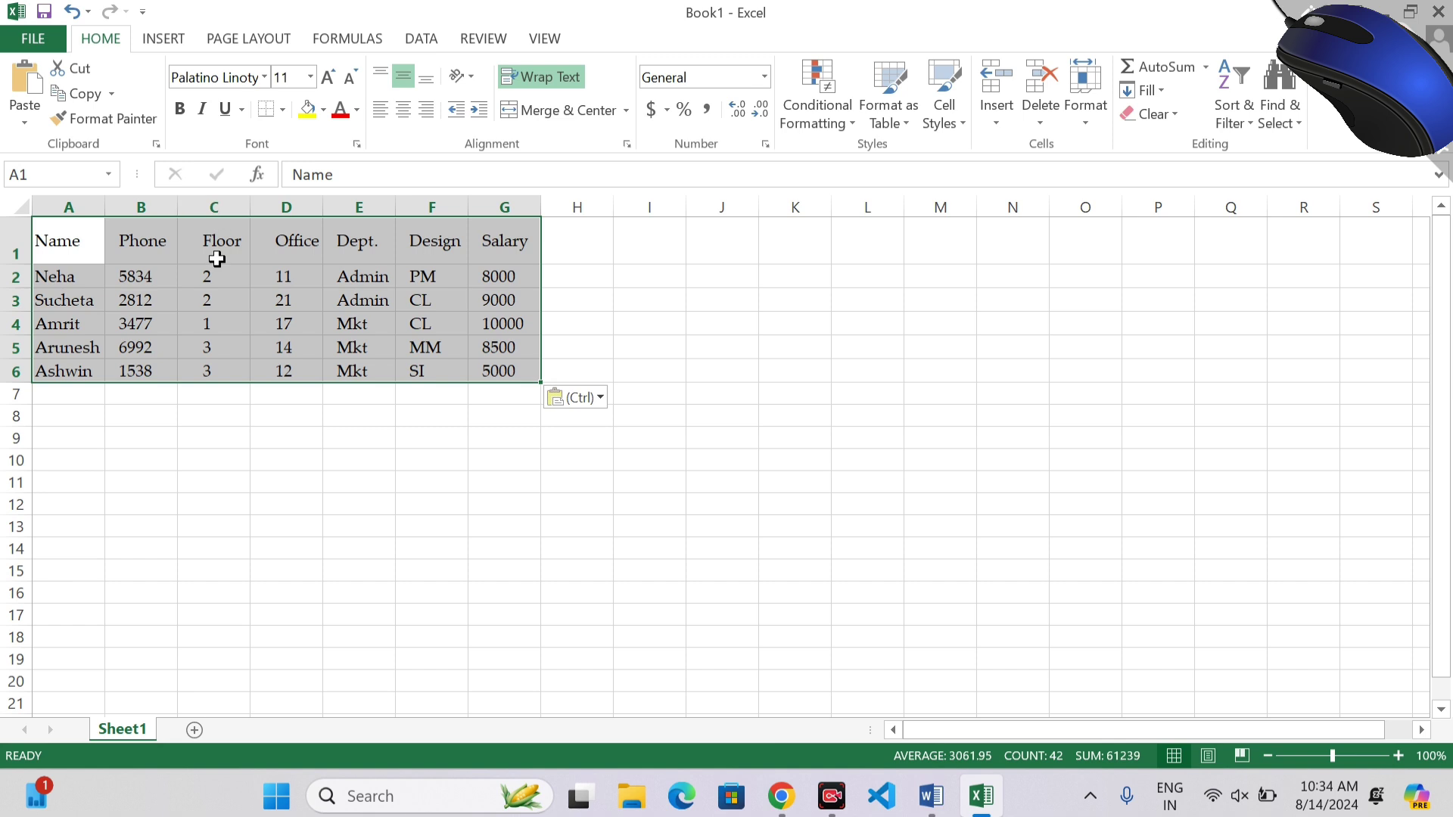
# Step: Apply All Borders to the pasted employee table in A1:G6
pyautogui.click(283, 112)
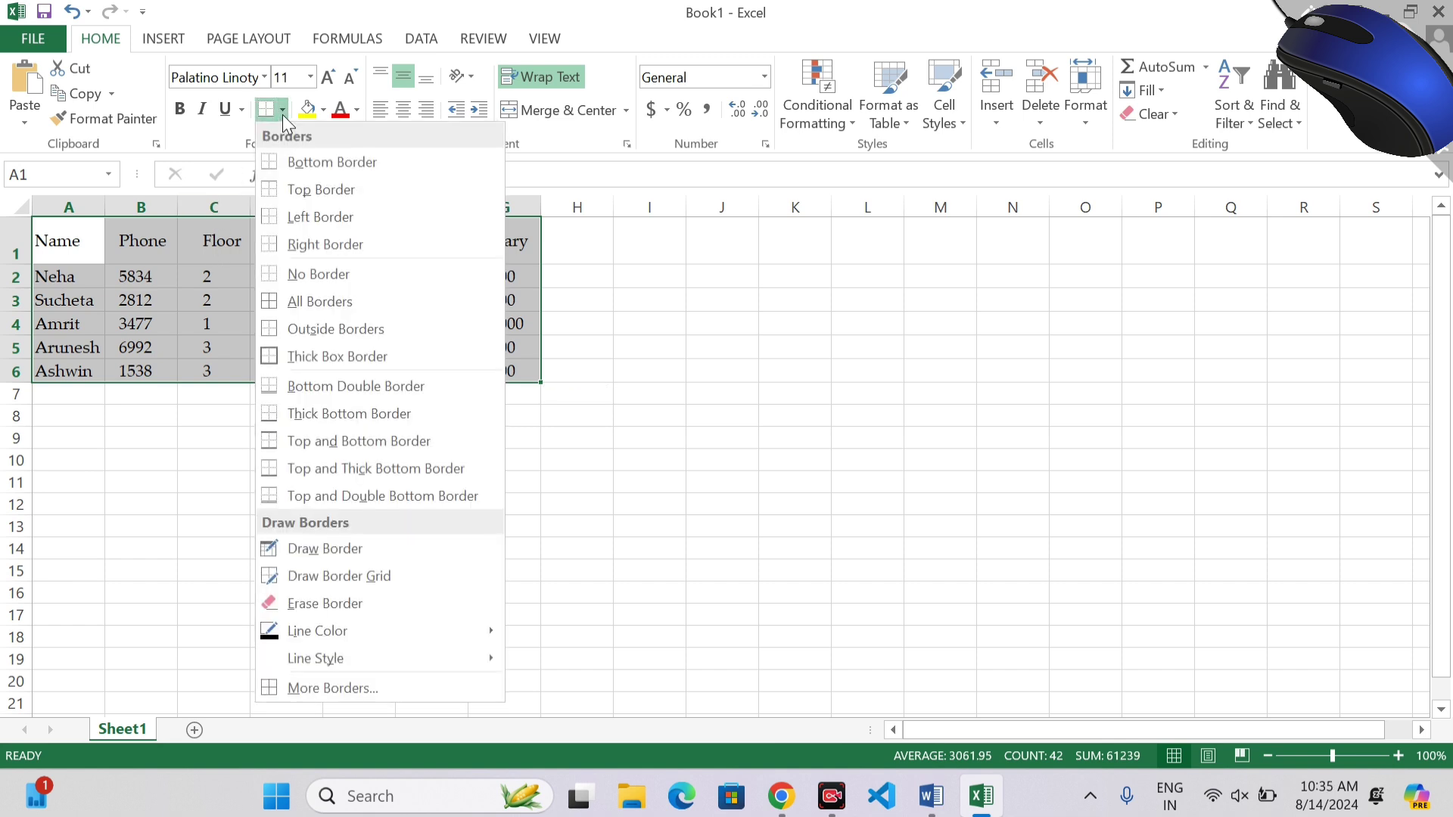
pyautogui.click(320, 301)
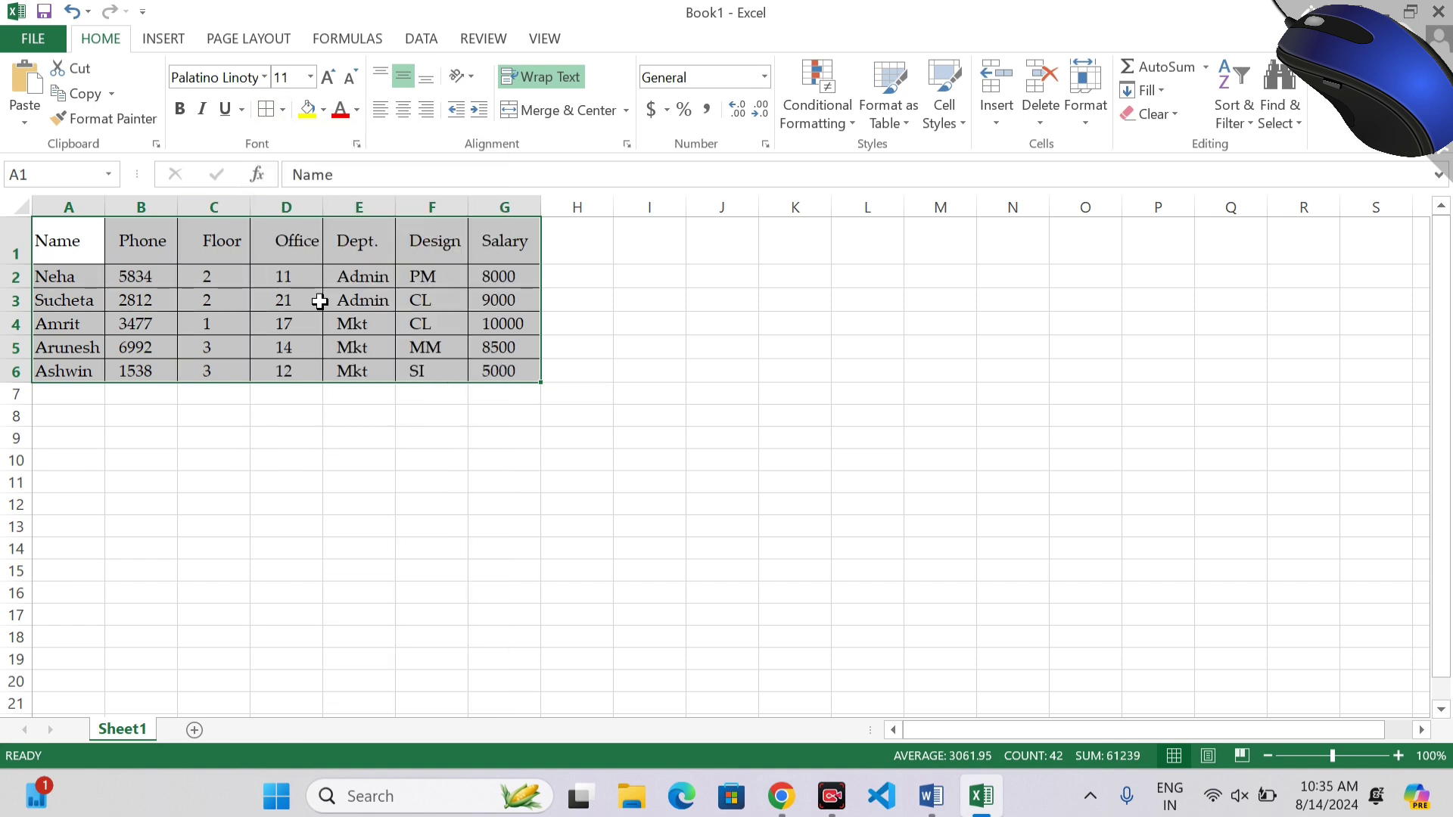
pyautogui.click(506, 504)
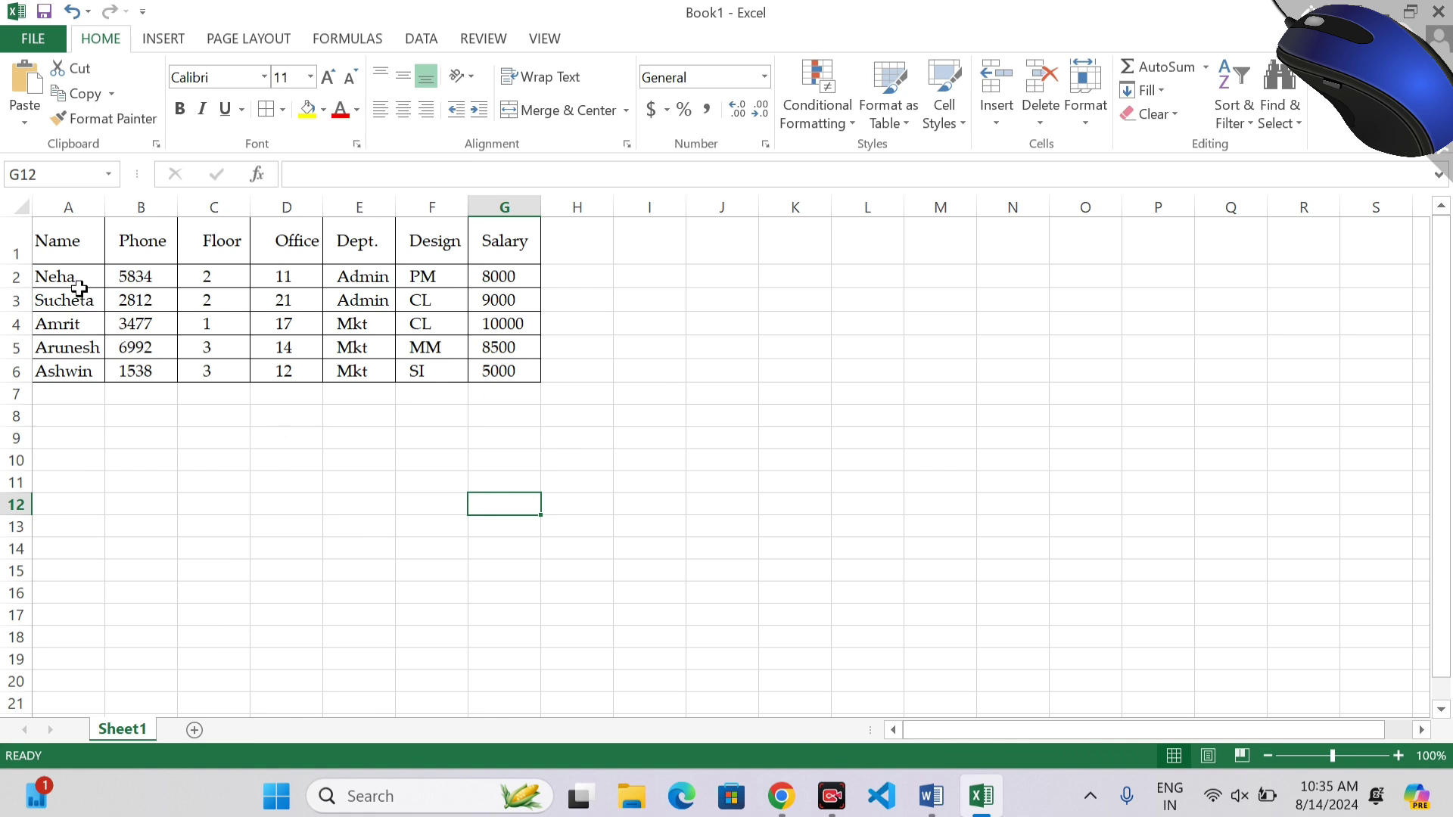
# Step: Insert a blank row above the table's header row
pyautogui.click(17, 242)
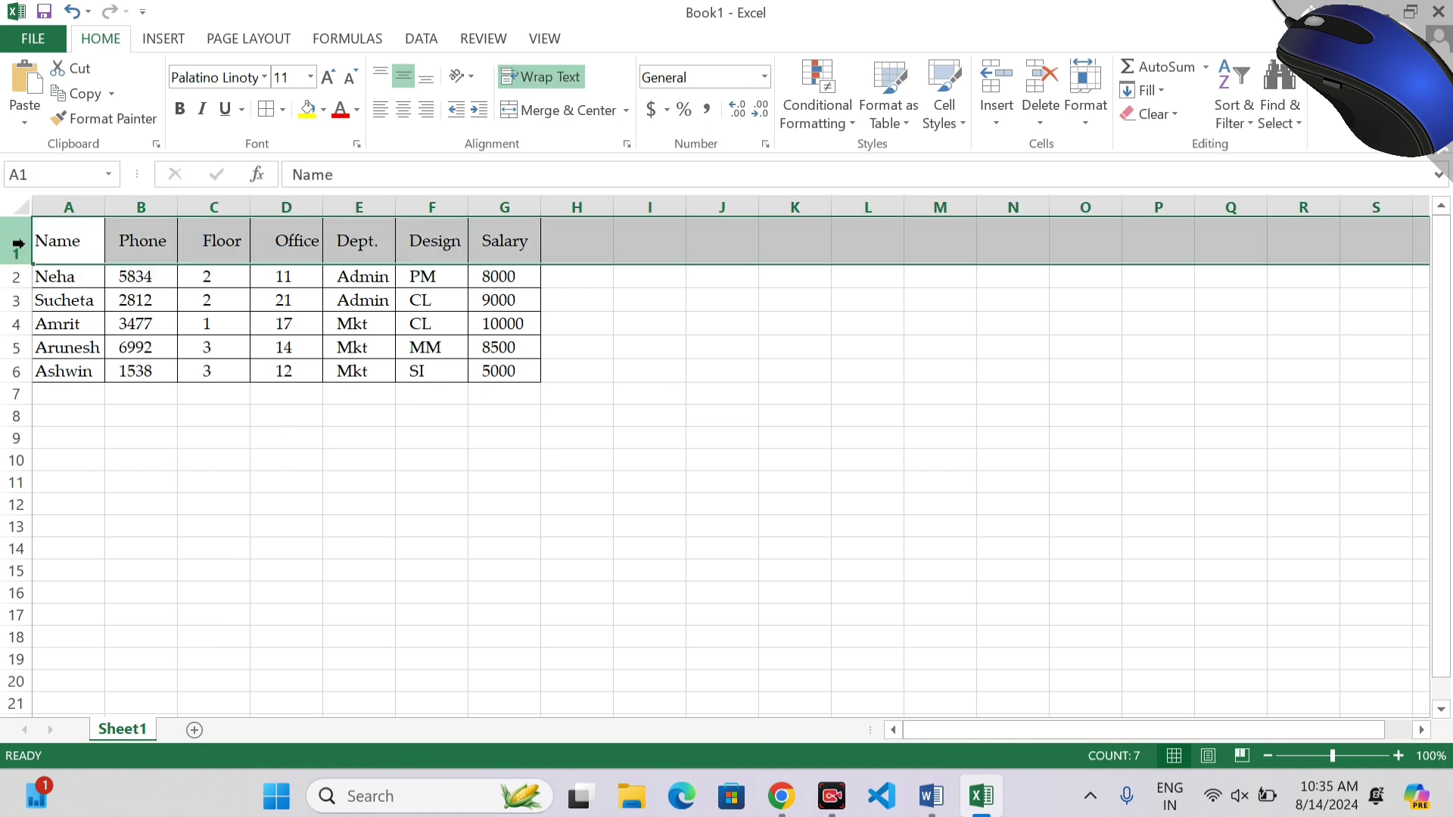
pyautogui.rightClick(17, 242)
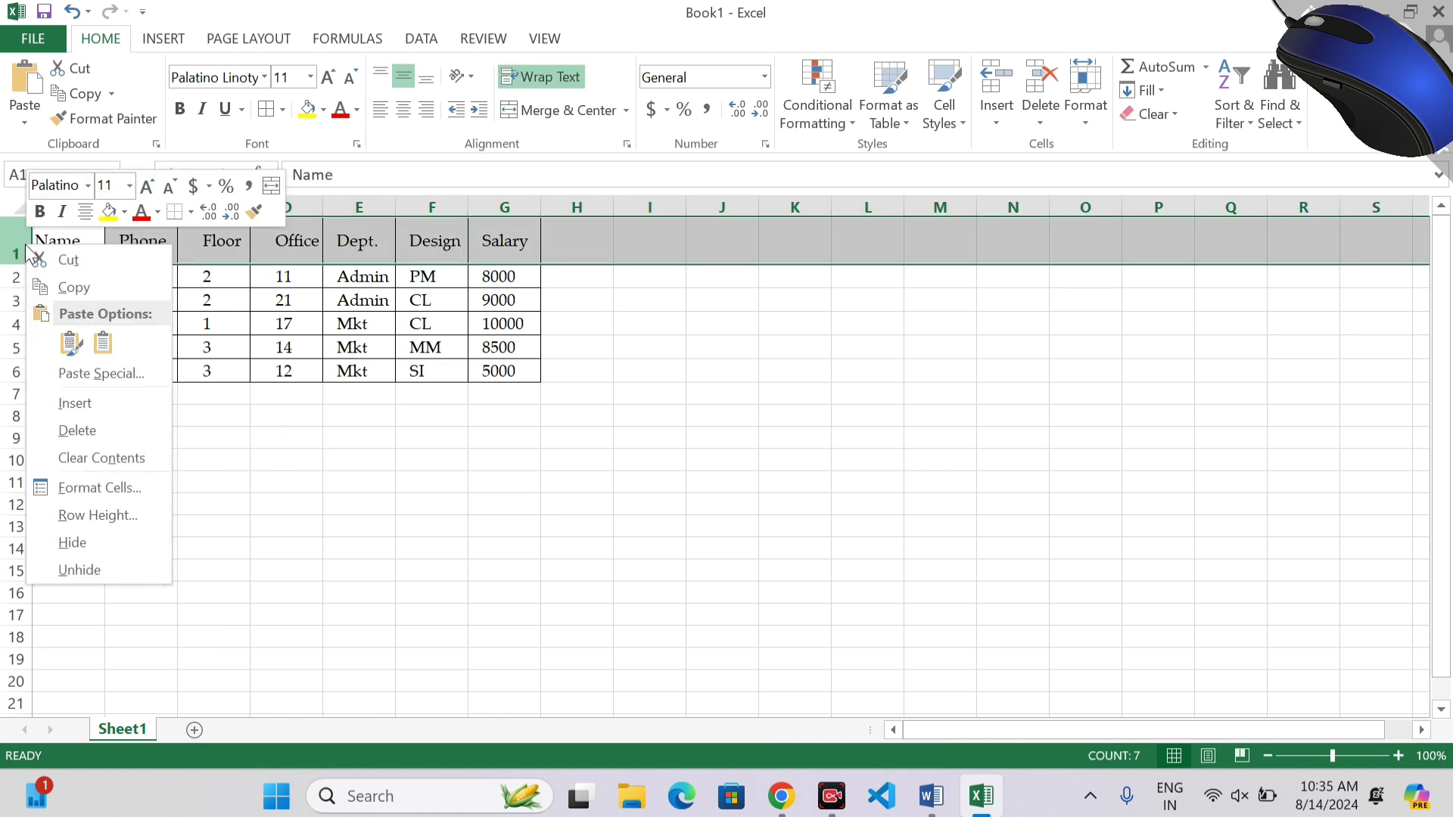
pyautogui.click(71, 407)
pyautogui.click(315, 510)
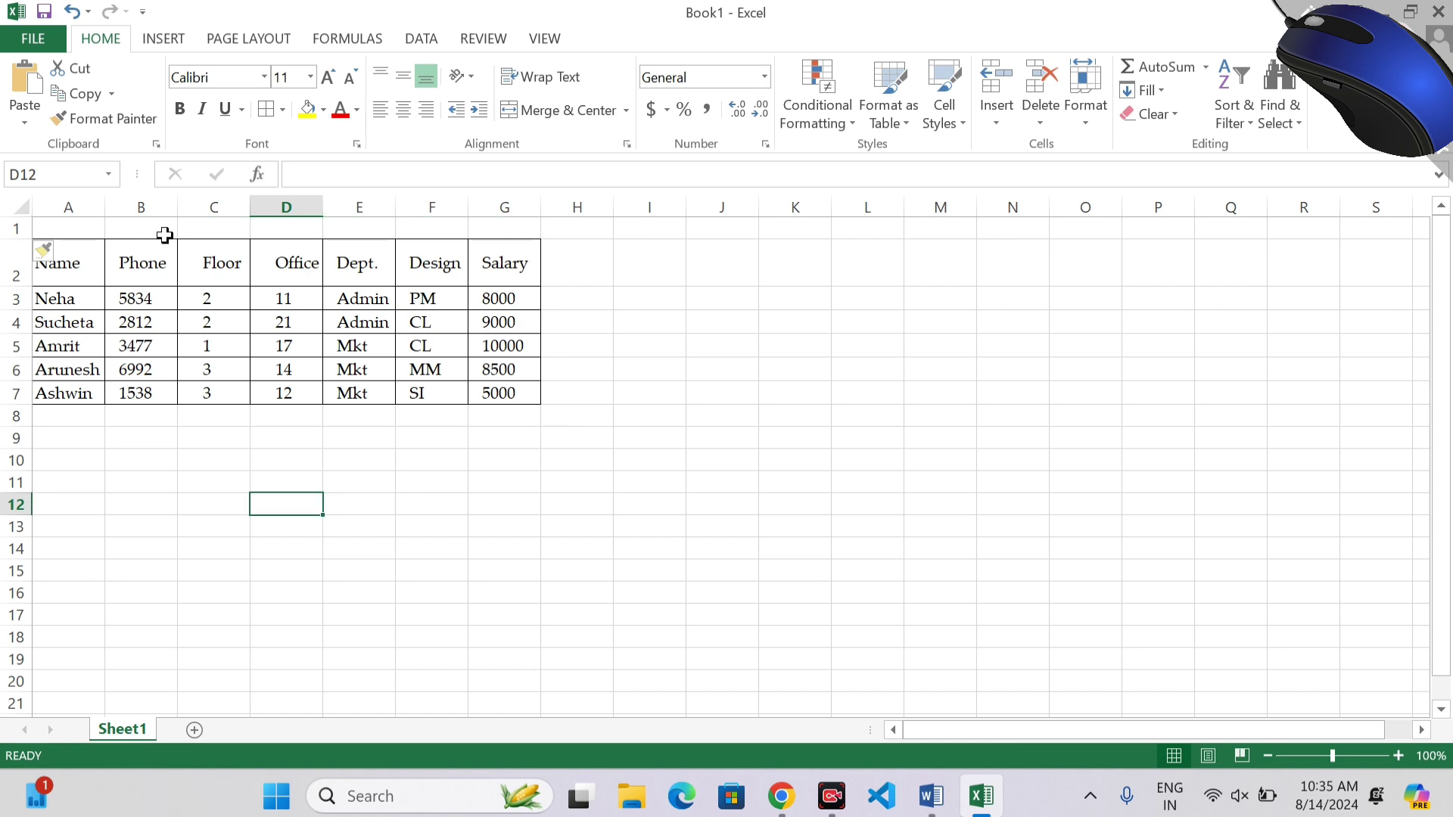
# Step: Merge and center cells A1:G1 above the table and make row 1 taller
pyautogui.moveTo(89, 230); pyautogui.dragTo(495, 223)
pyautogui.click(557, 109)
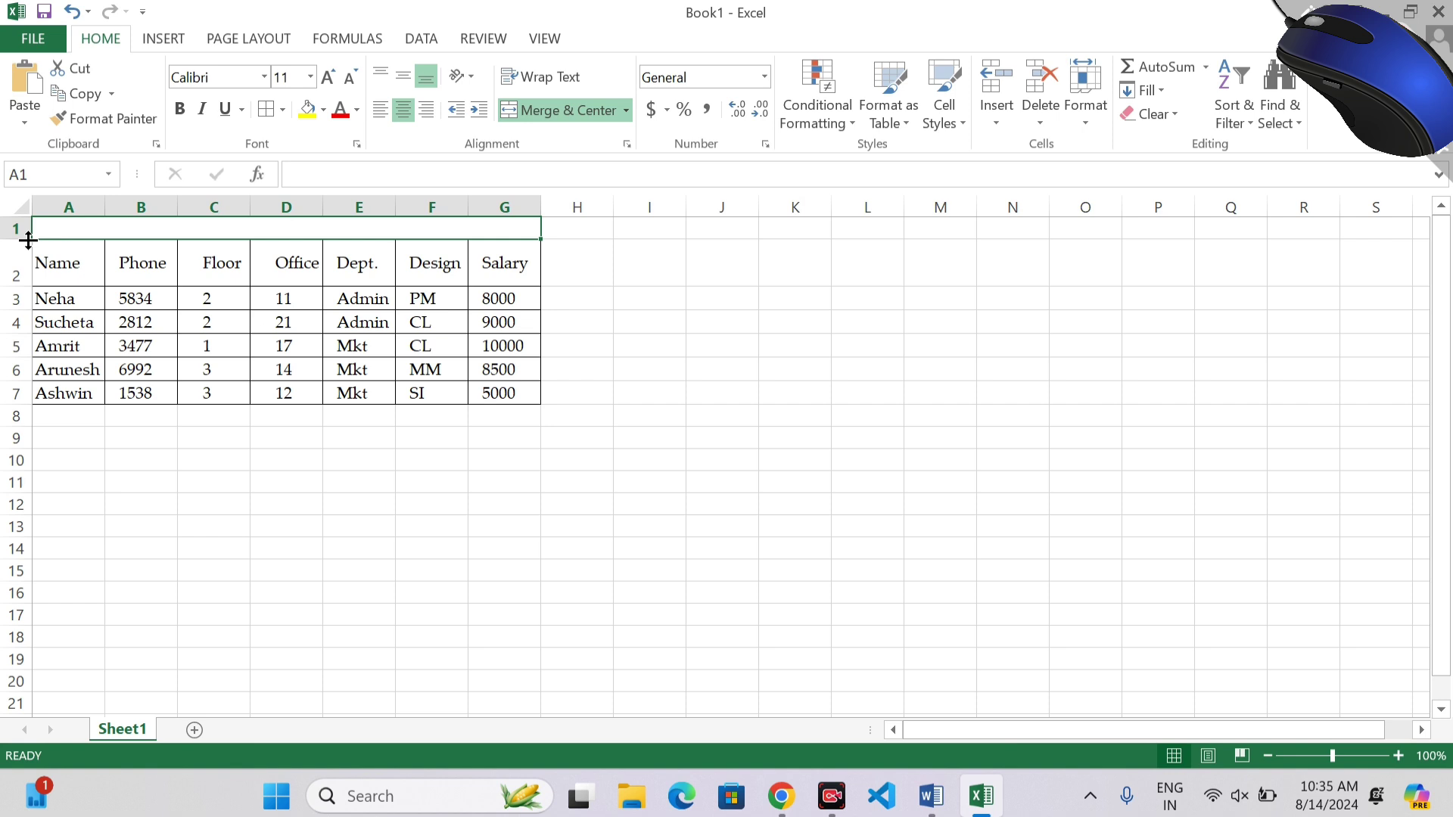
pyautogui.moveTo(28, 239); pyautogui.dragTo(27, 277)
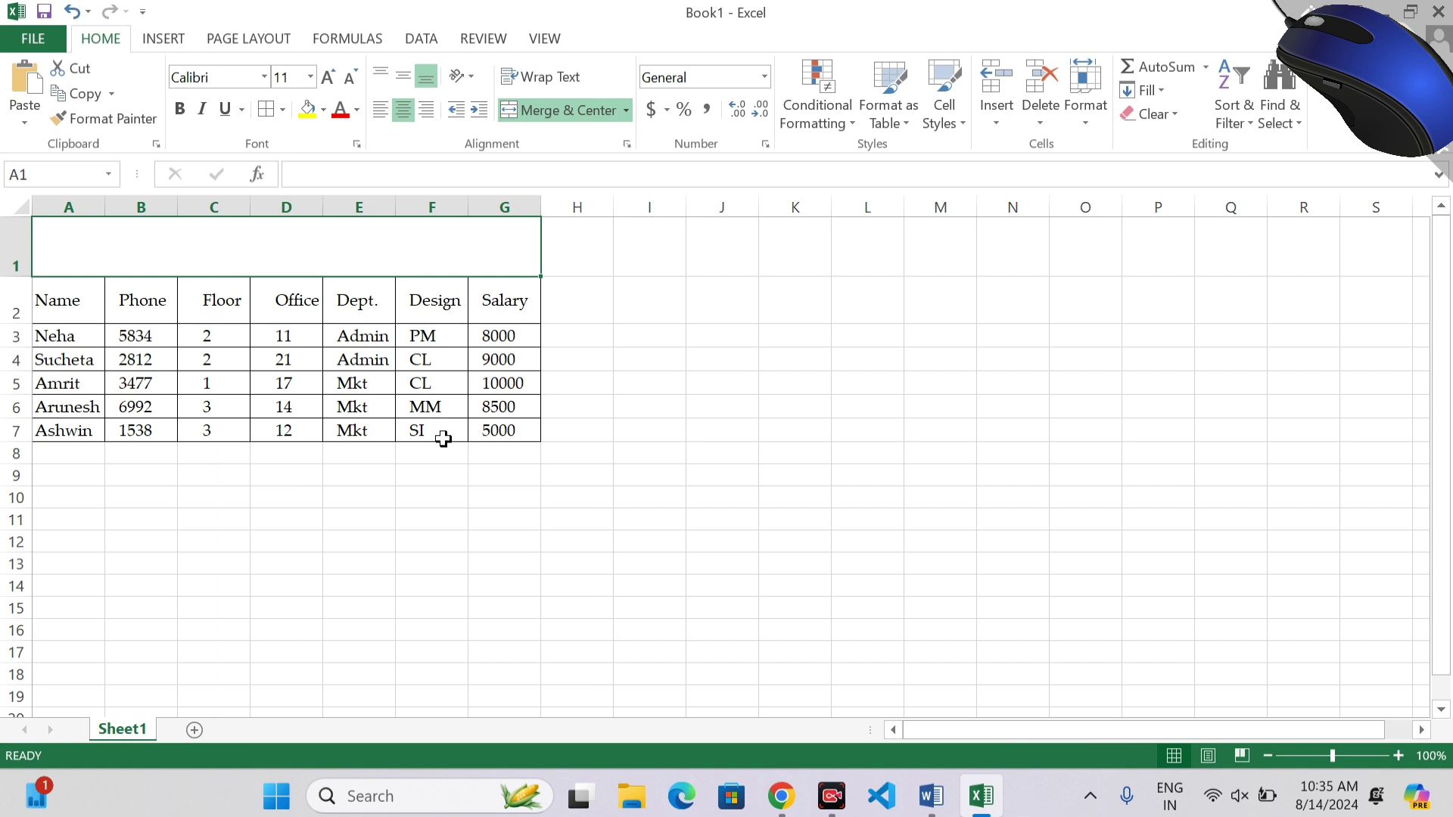
# Step: Enter the title "Salary Details" in the merged cell A1 and middle-align it vertically
pyautogui.write('Sa')
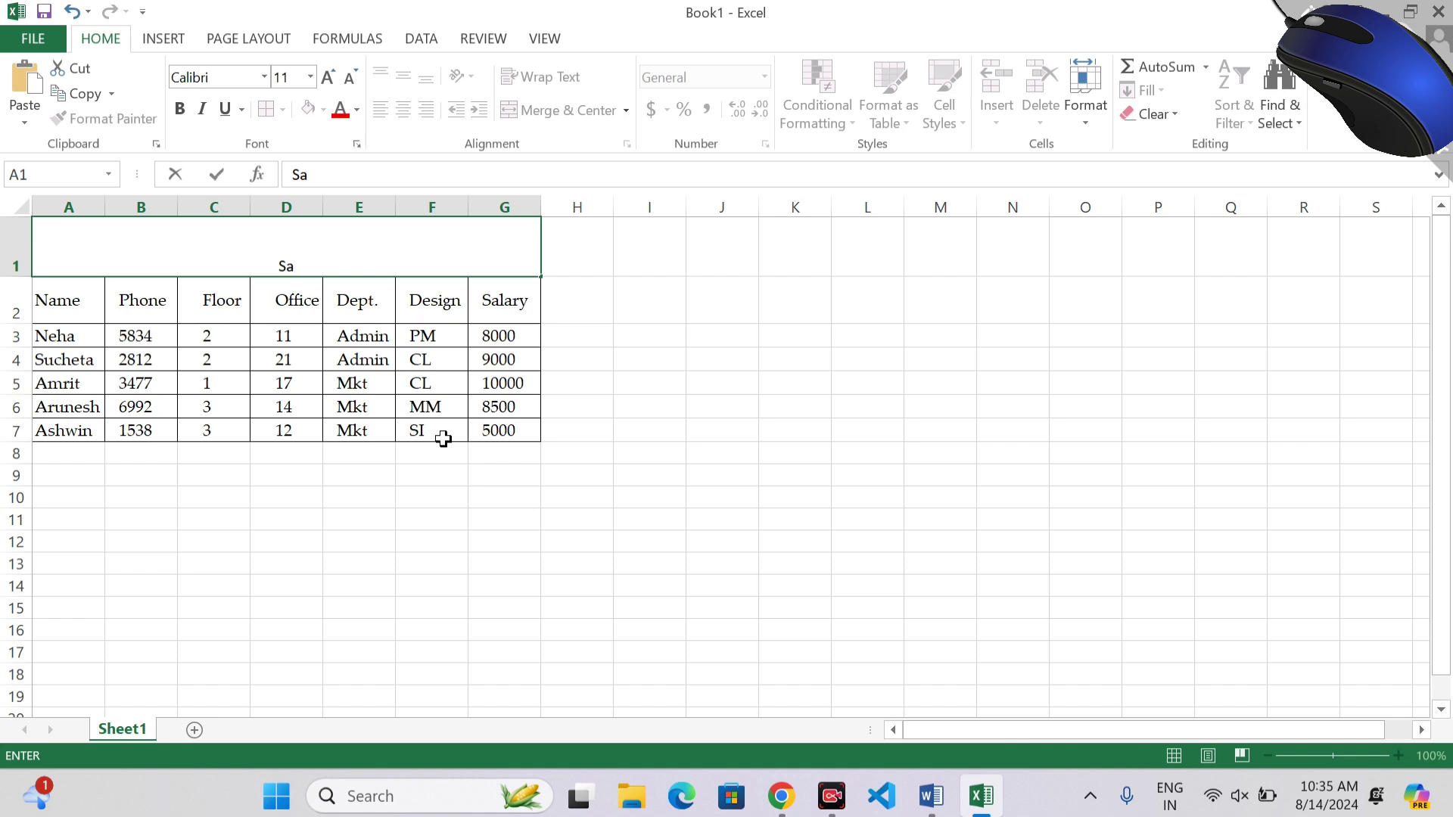
pyautogui.write('lary Det')
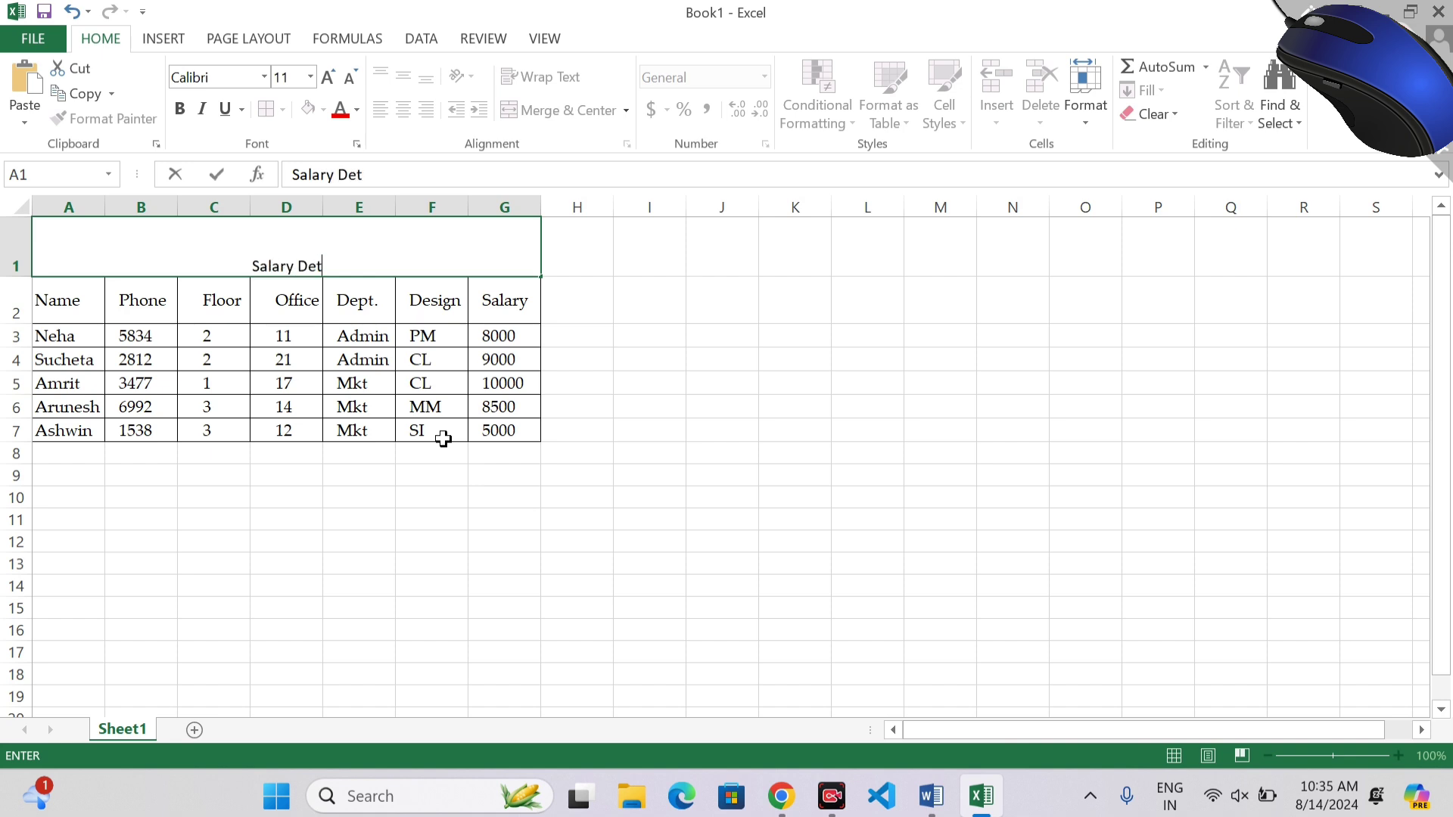
pyautogui.write('ails')
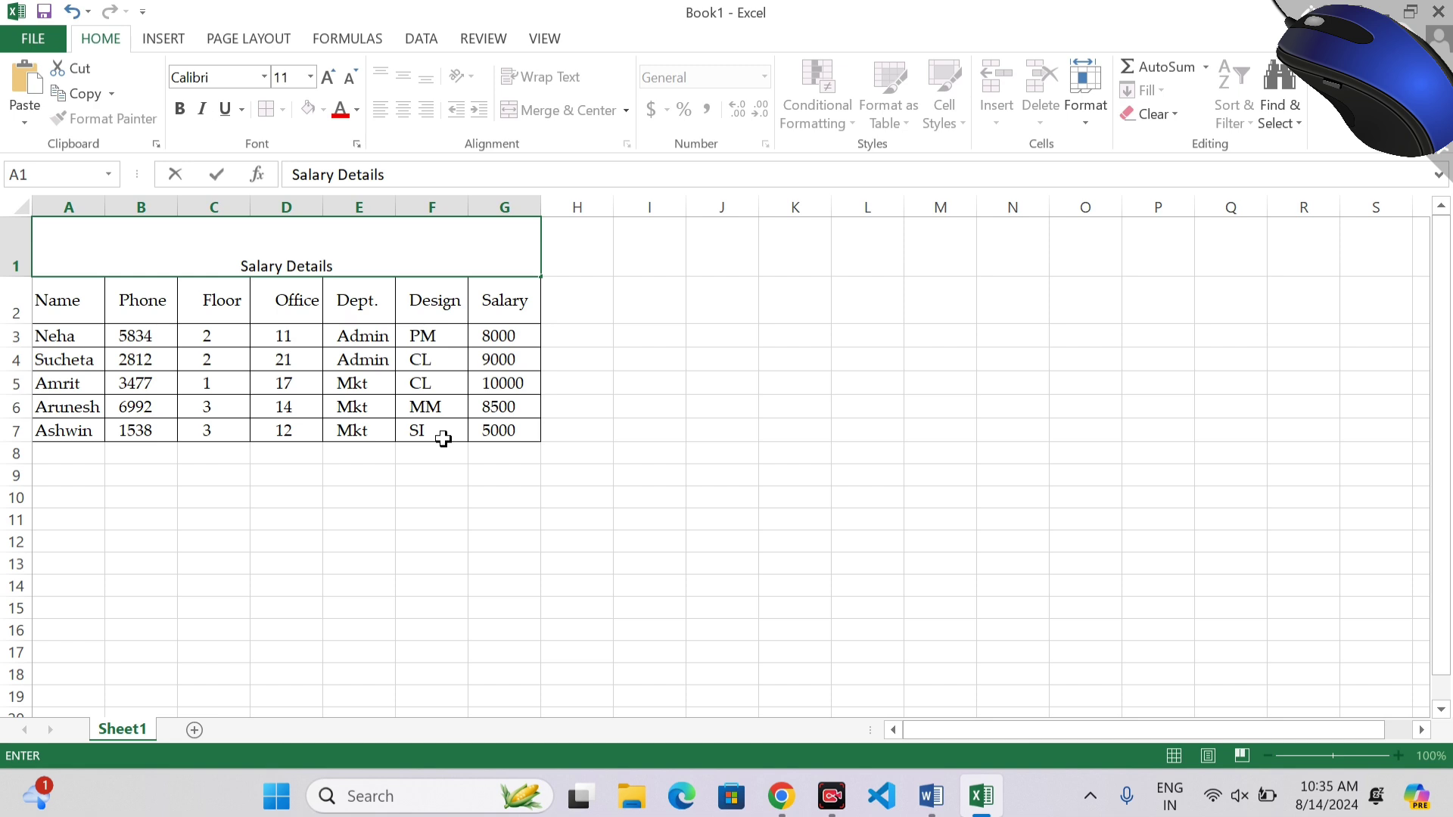
pyautogui.press('Return')
pyautogui.click(357, 246)
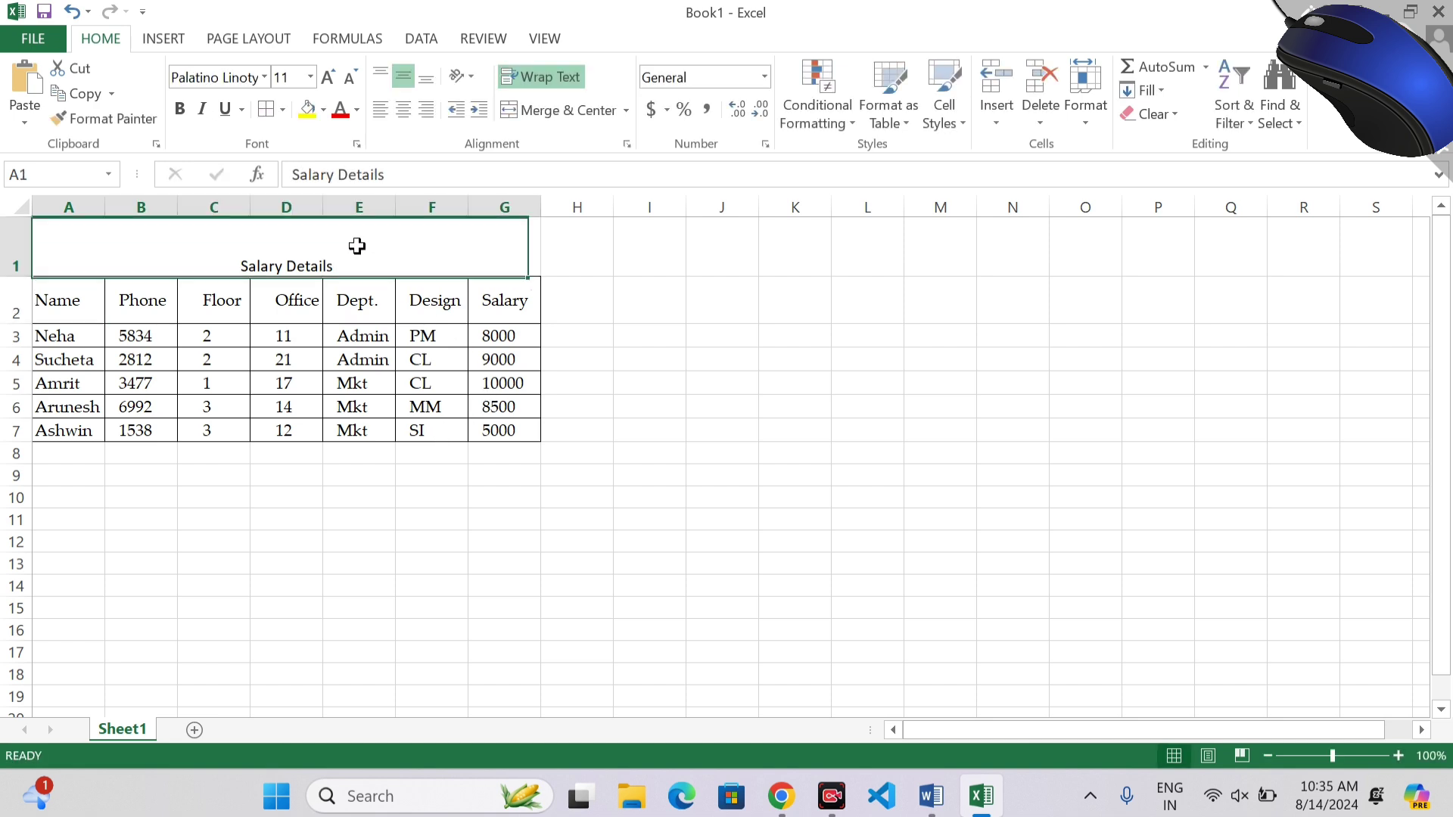
pyautogui.click(404, 72)
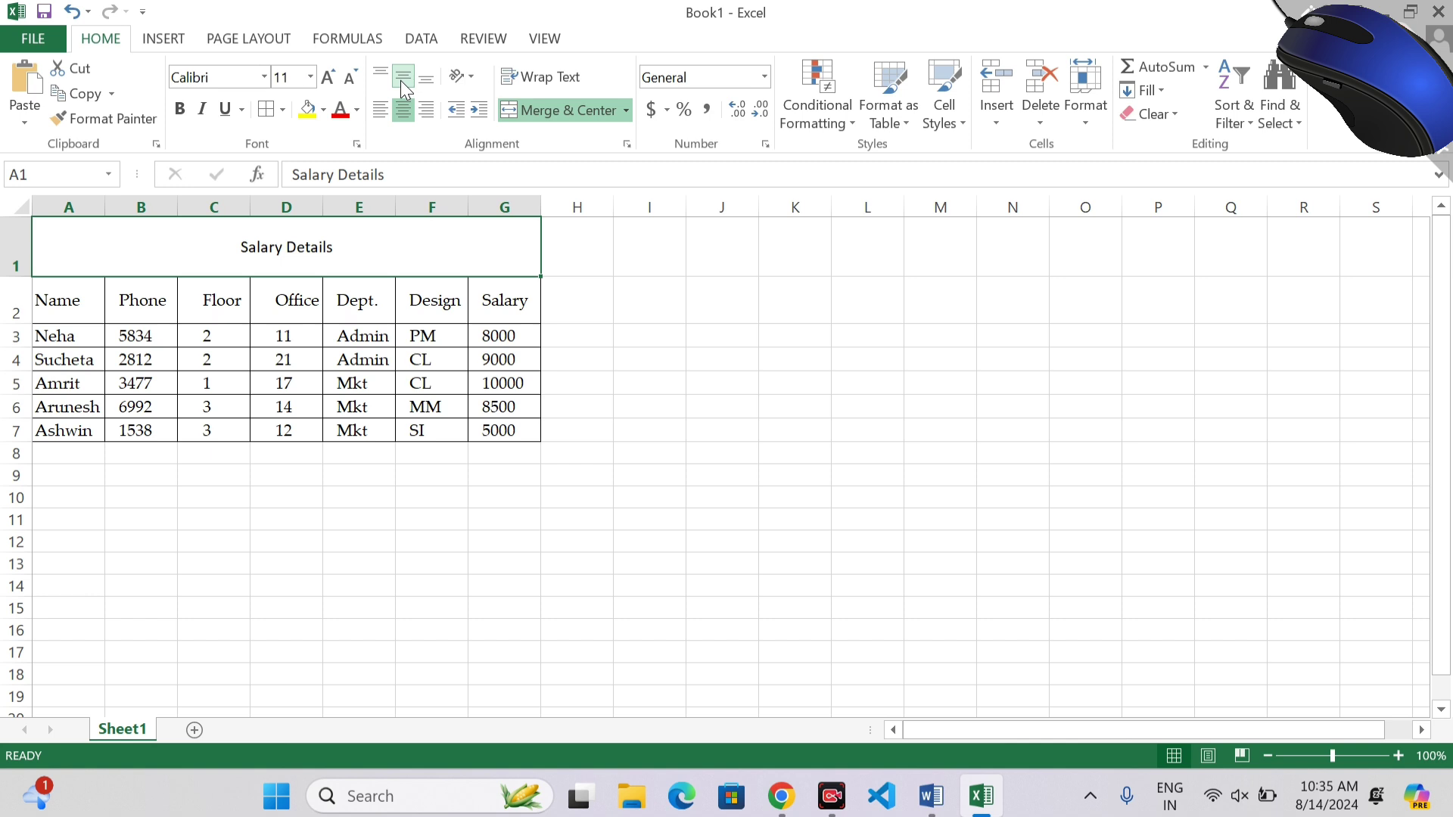
# Step: Enlarge the Salary Details title to font size 22 and change its font to Agency FB
pyautogui.click(324, 78)
pyautogui.click(324, 79)
pyautogui.click(324, 79)
pyautogui.click(324, 79)
pyautogui.click(323, 78)
pyautogui.click(324, 78)
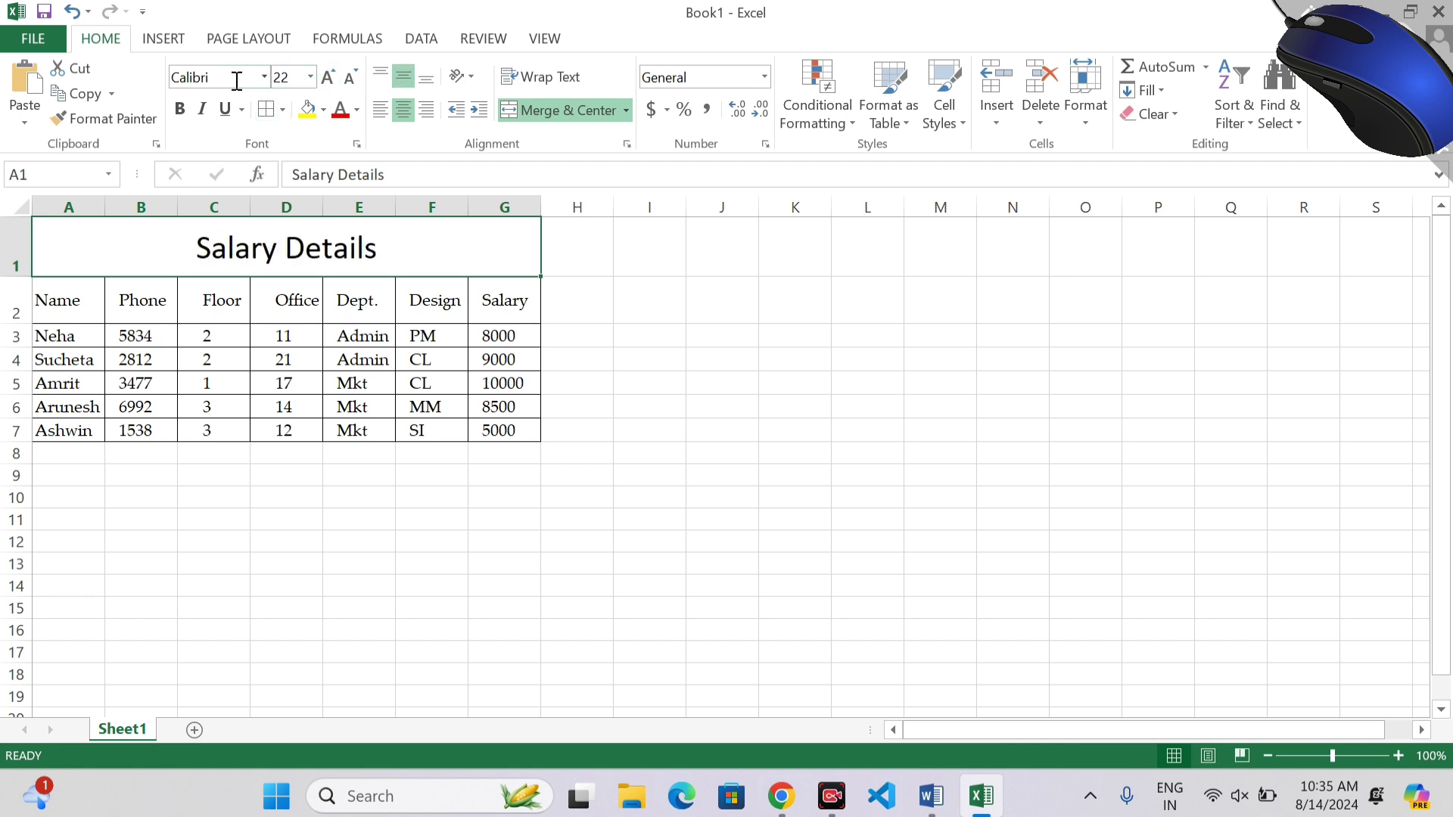
pyautogui.click(264, 76)
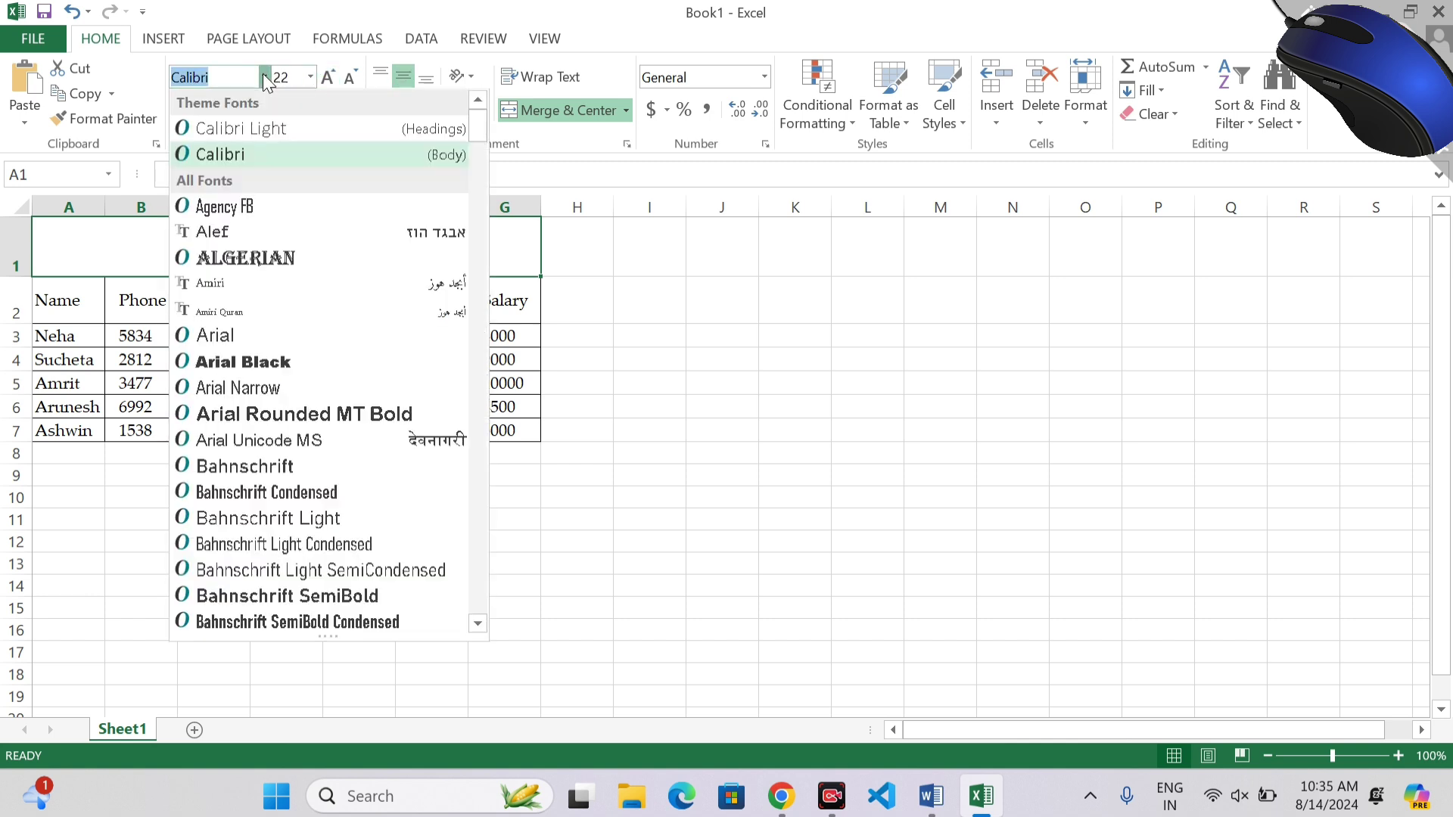
pyautogui.click(251, 209)
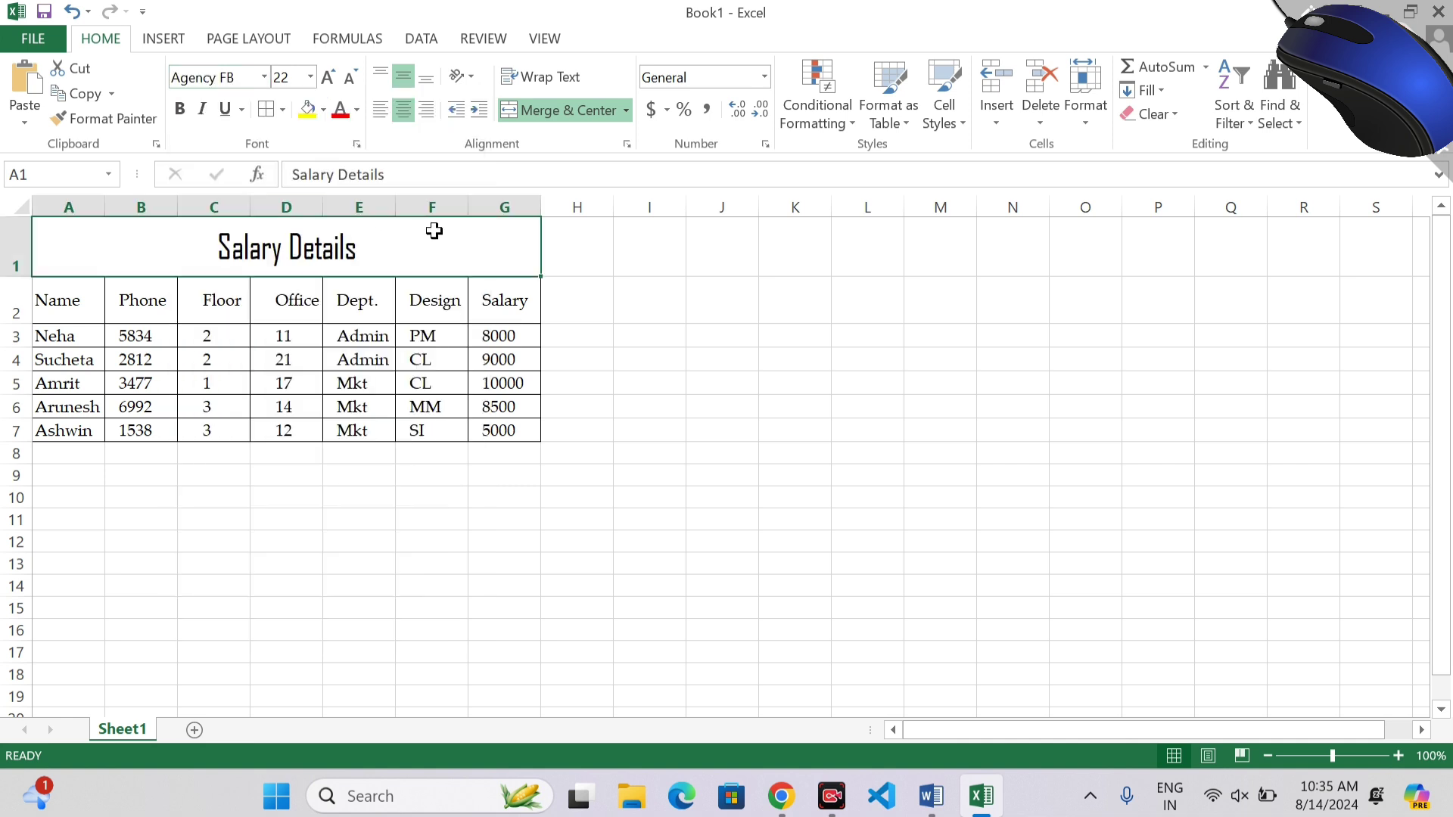
# Step: Color the Salary Details title red and enlarge it to font size 28
pyautogui.click(341, 110)
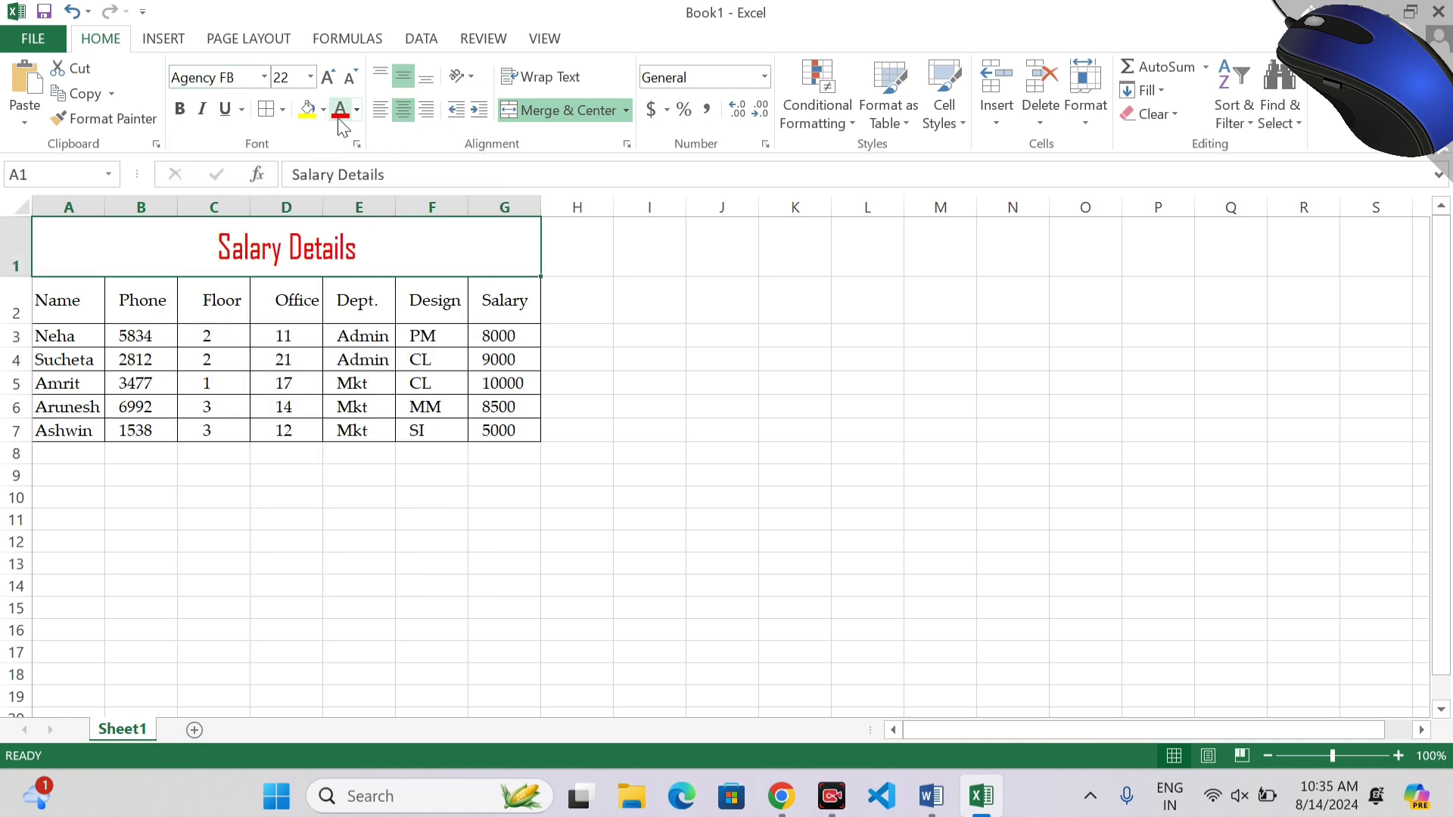
pyautogui.click(329, 83)
pyautogui.click(329, 84)
pyautogui.click(329, 83)
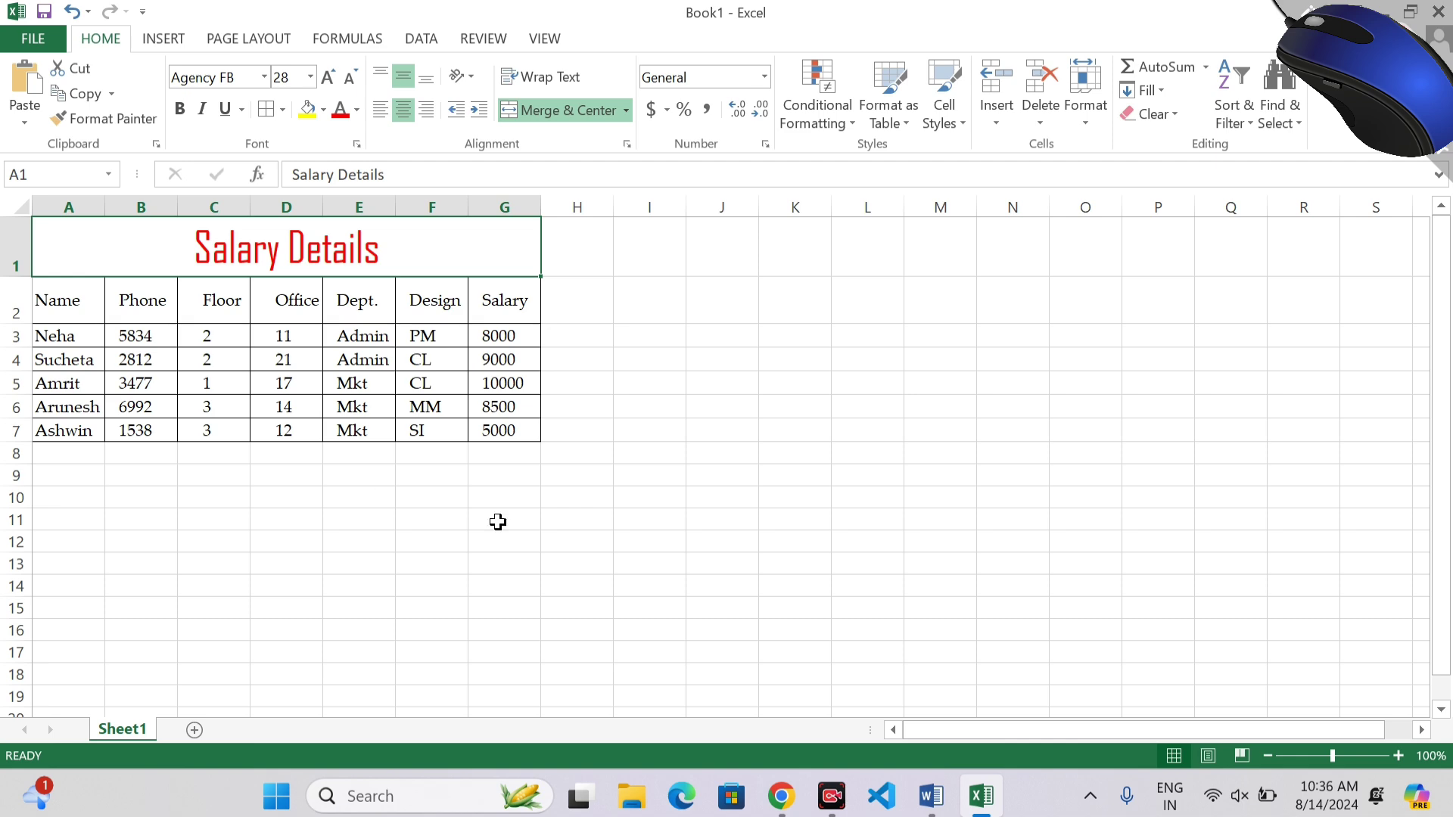
# Step: Copy questions (b) to (f) from the Word document and paste them into the Excel sheet starting at cell A11
pyautogui.click(931, 801)
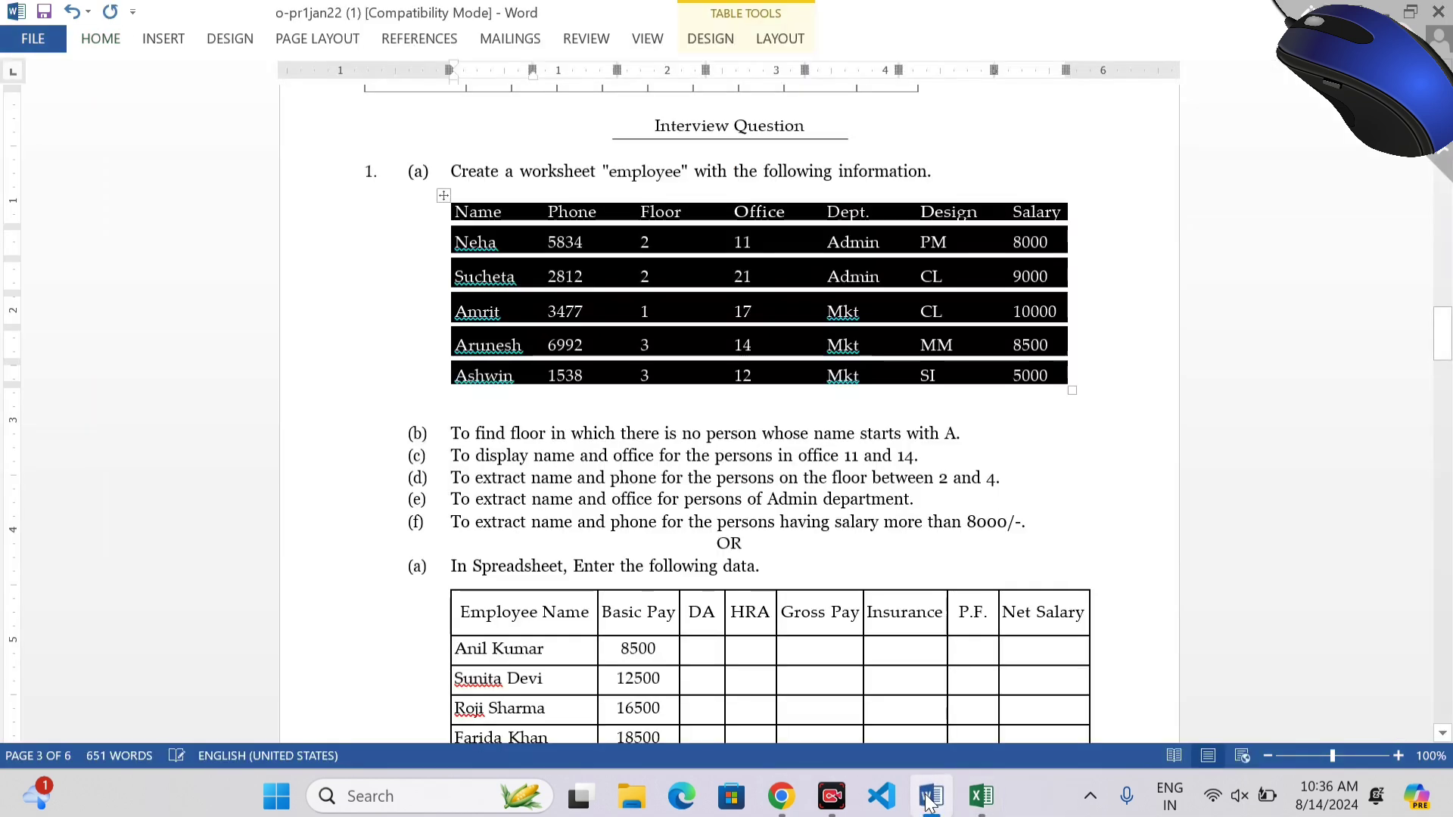
pyautogui.click(883, 548)
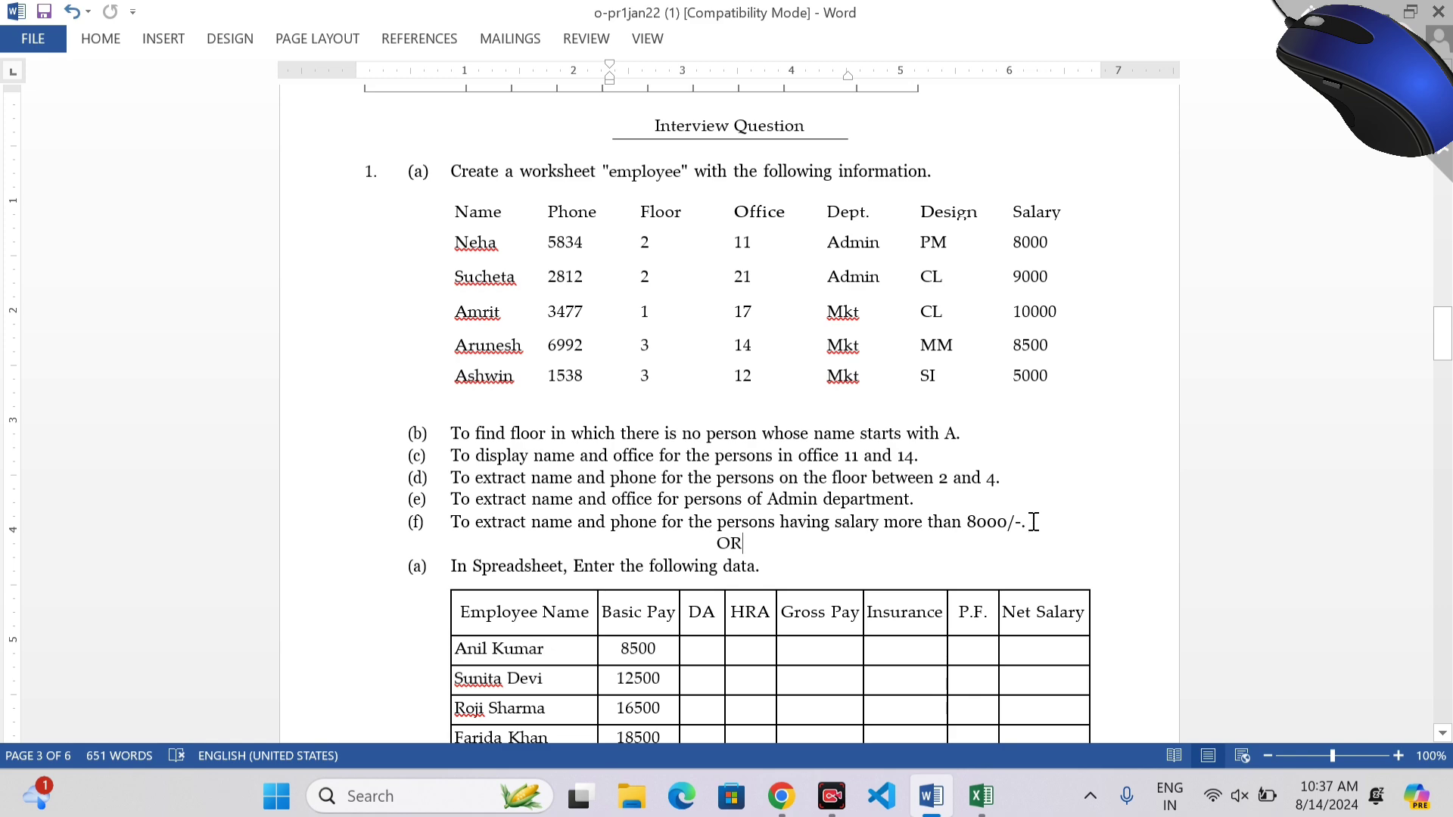
pyautogui.moveTo(1034, 521); pyautogui.dragTo(424, 443)
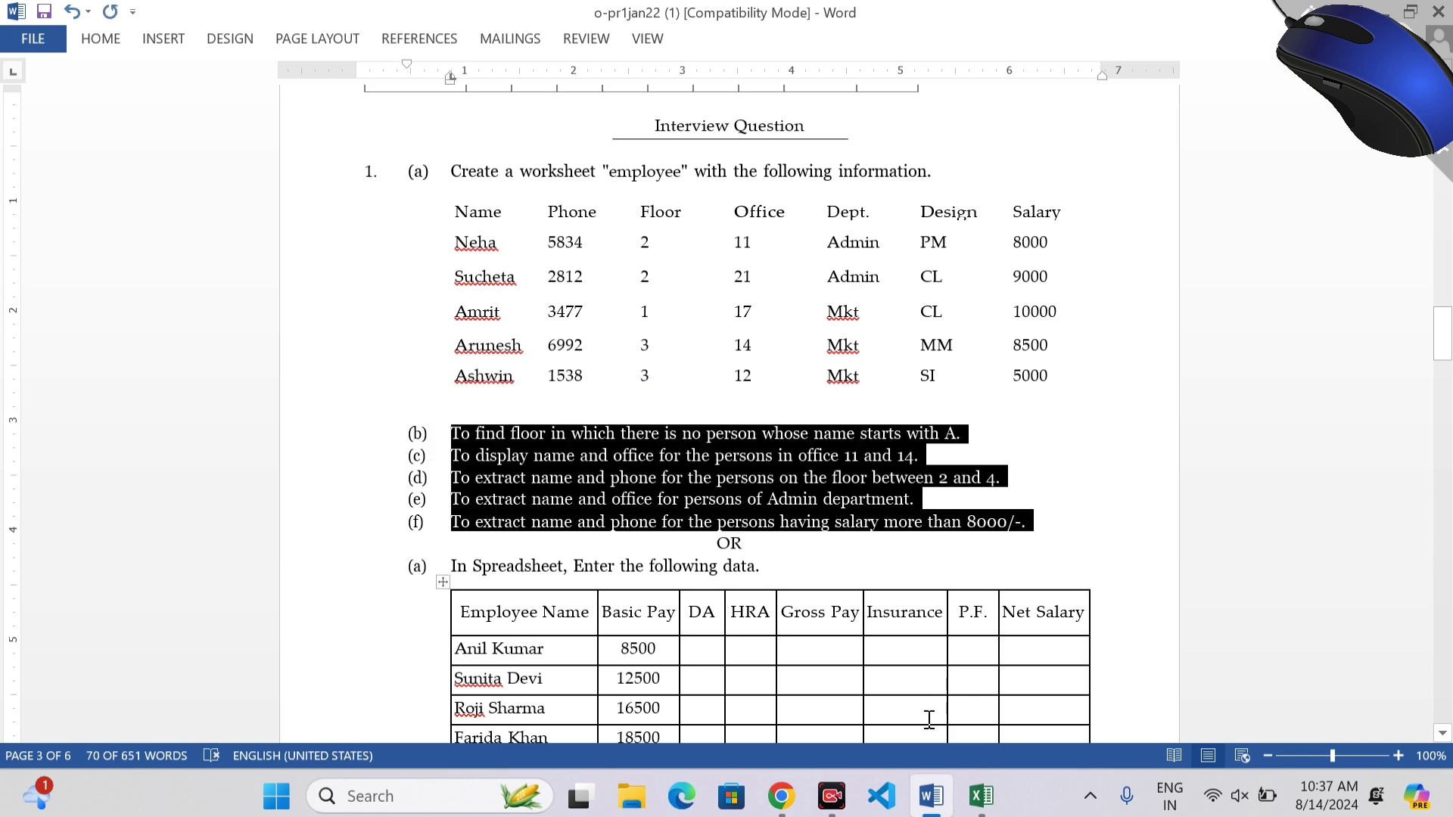
pyautogui.click(979, 795)
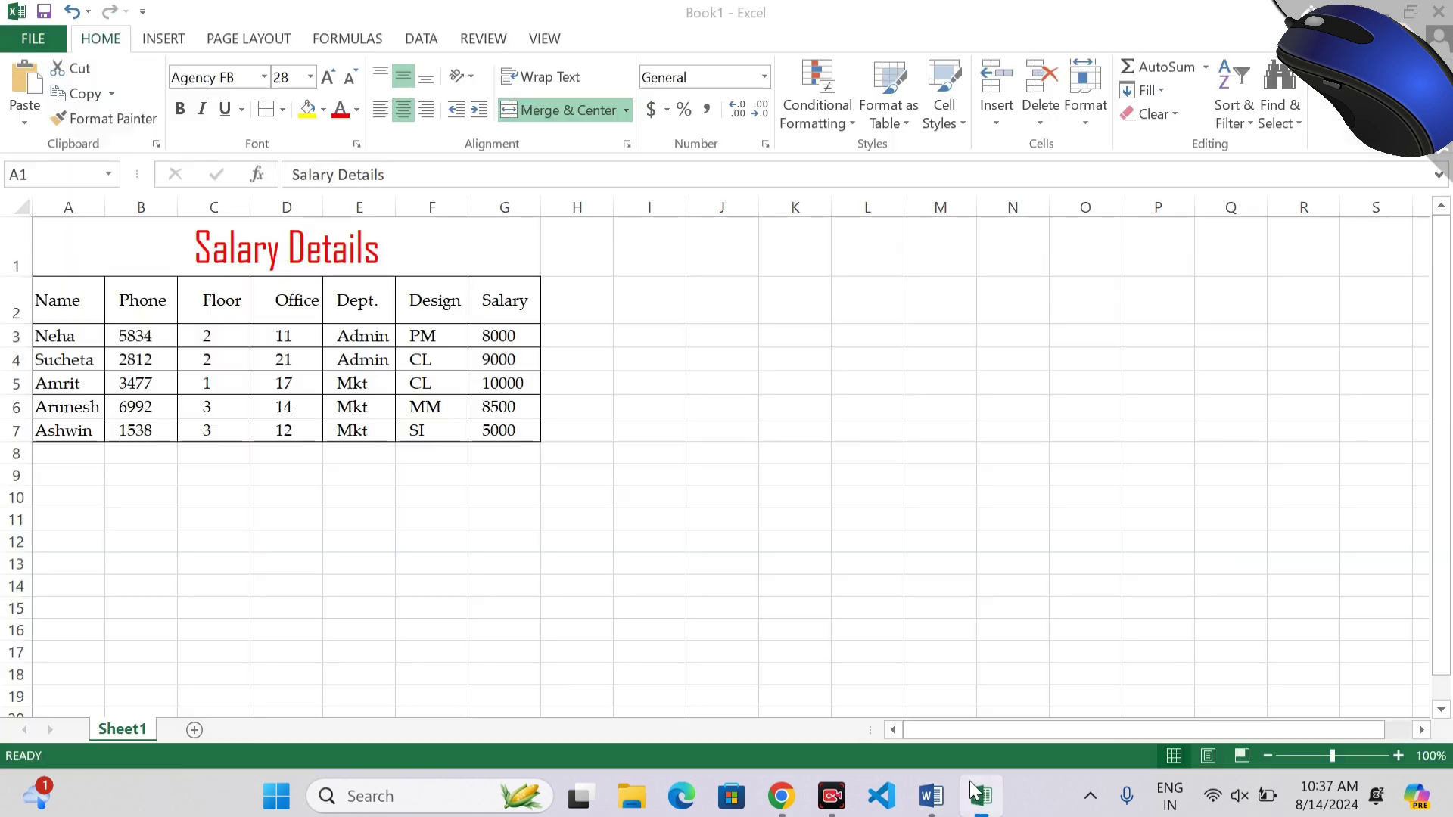
pyautogui.click(67, 493)
pyautogui.click(81, 521)
pyautogui.write('(b) To find floor in which there is no person whose name starts with A. (c) To display name and office for the persons in office 11 and 14. (d) To extract name and phone for the persons on the floor between 2 and 4. (e) To extract name and office for persons of Admin department. (f) To extract name and phone for the persons having salary more than 8000/-.')
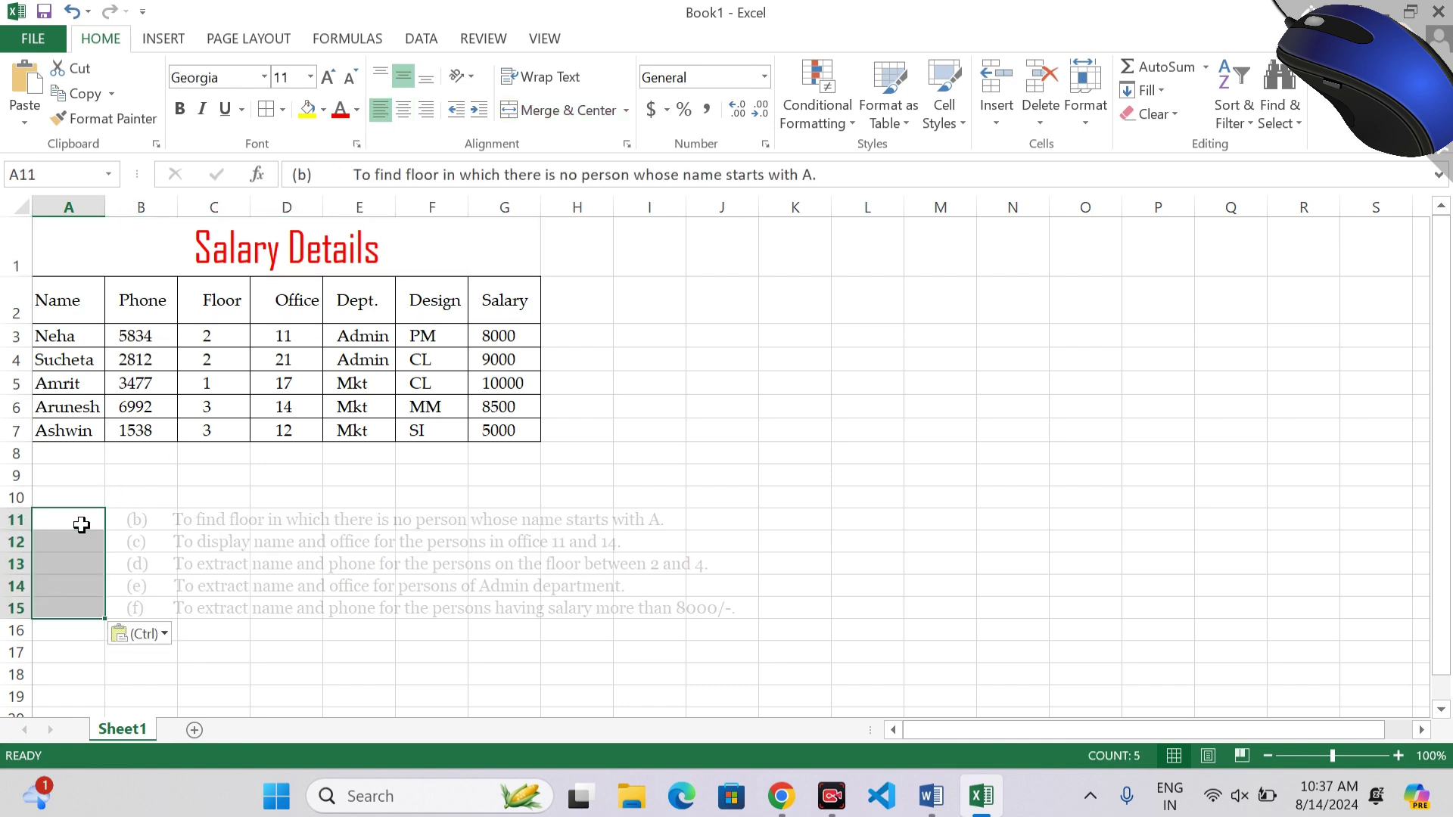
pyautogui.click(821, 542)
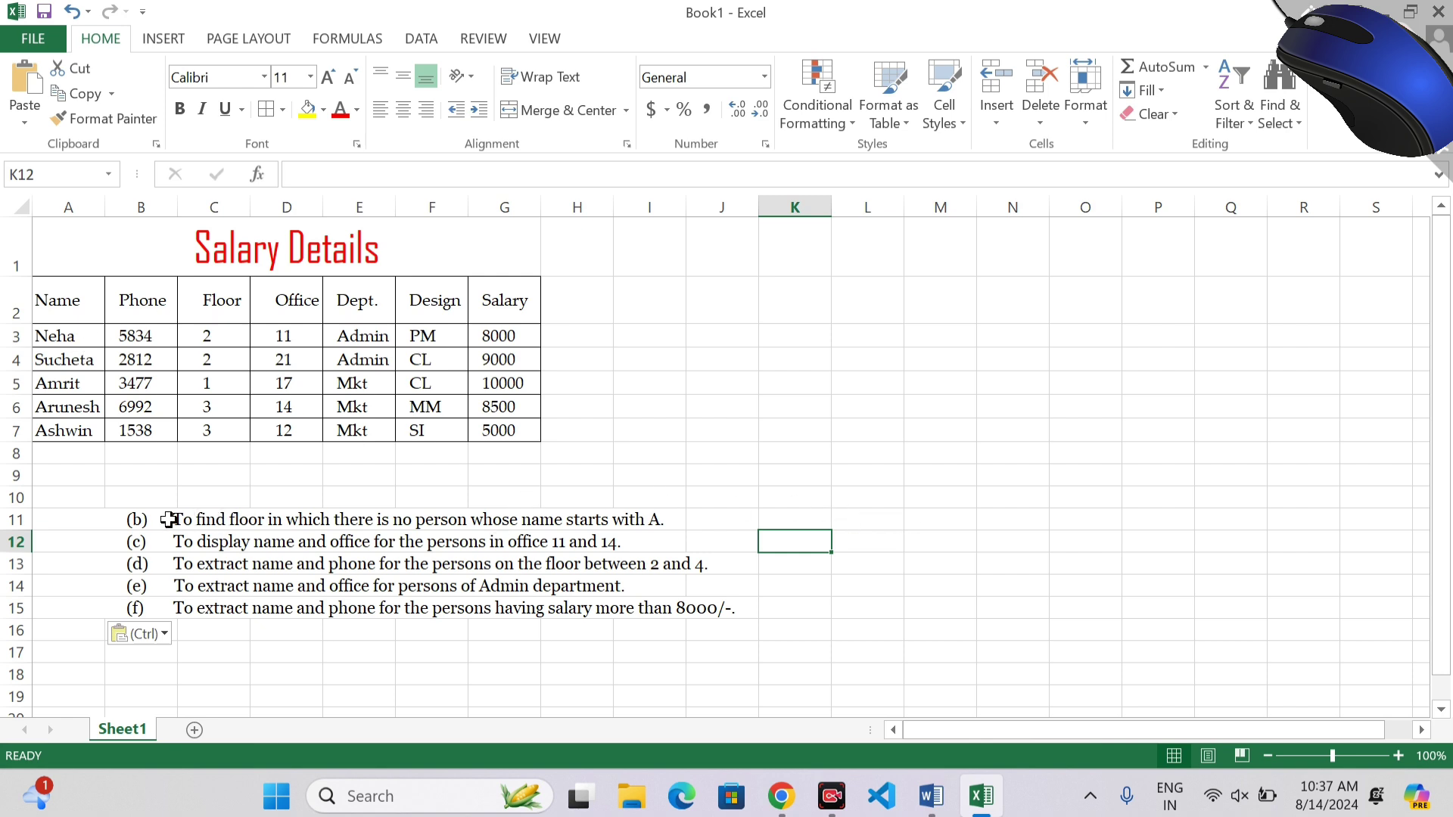
# Step: Highlight the condition "name starts with A." within question (b) in cell A11
pyautogui.click(95, 517)
pyautogui.doubleClick(94, 517)
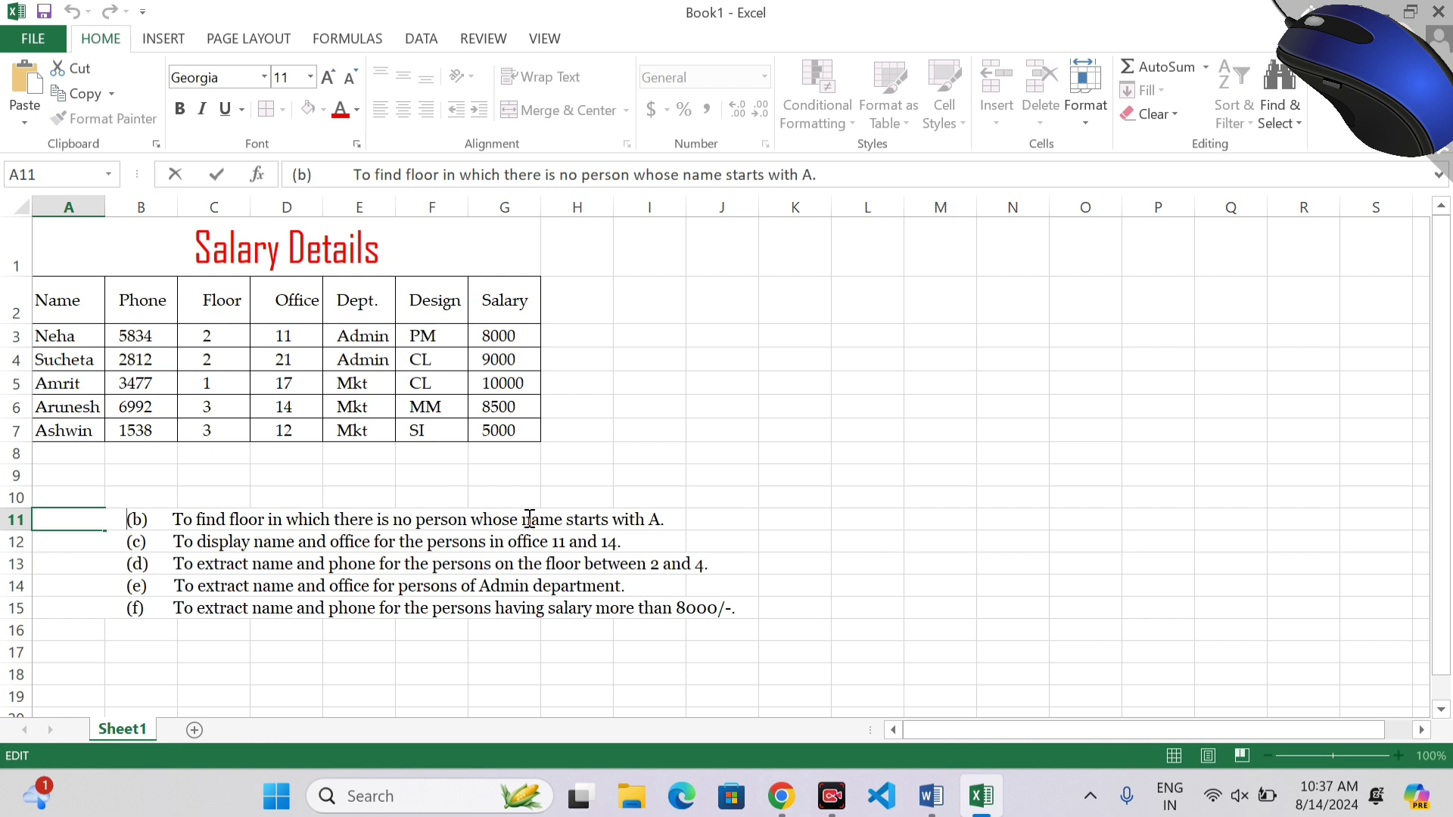
pyautogui.moveTo(523, 519); pyautogui.dragTo(691, 521)
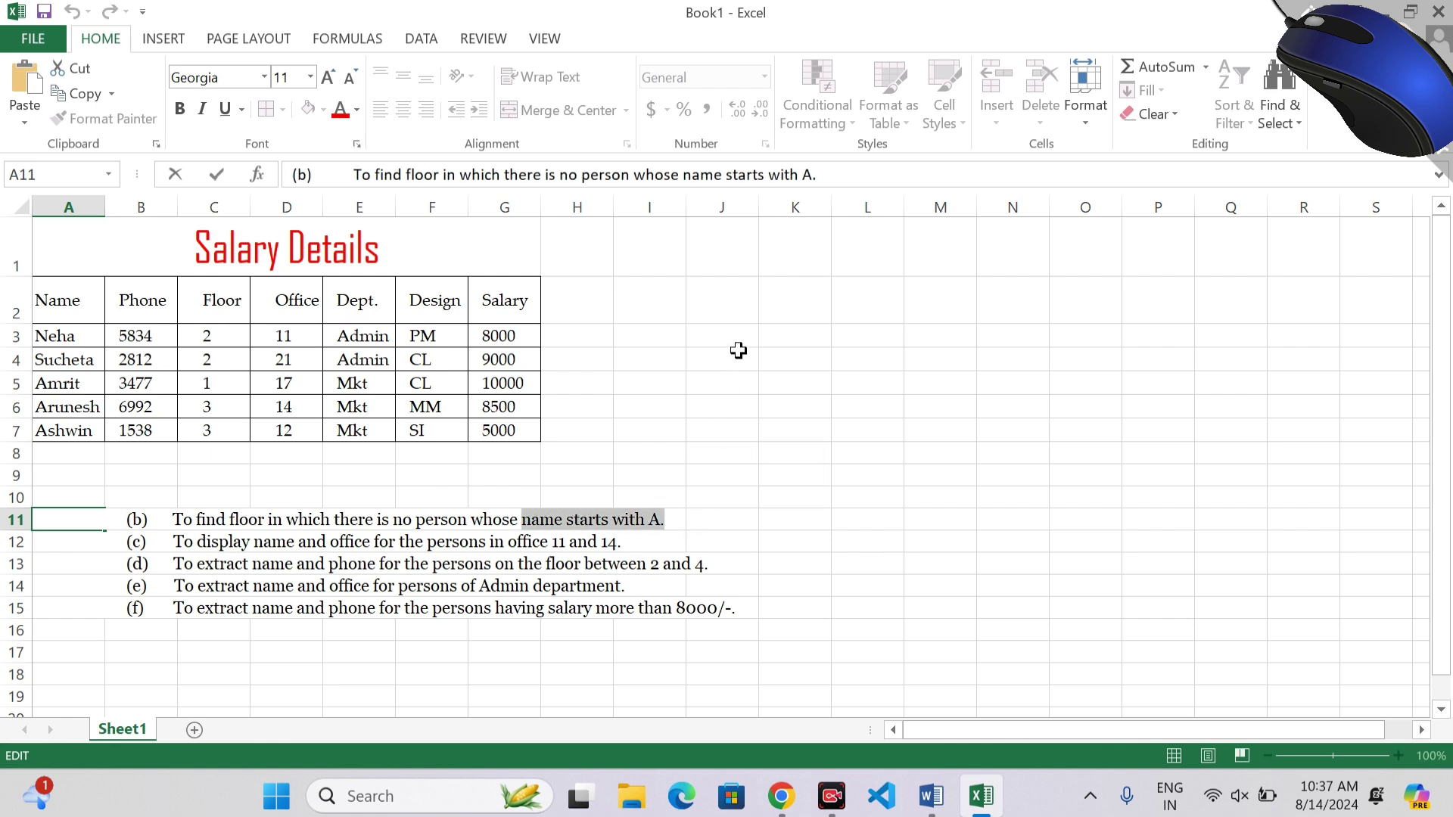
# Step: Enter the question label "(b)" in cell K2
pyautogui.click(794, 314)
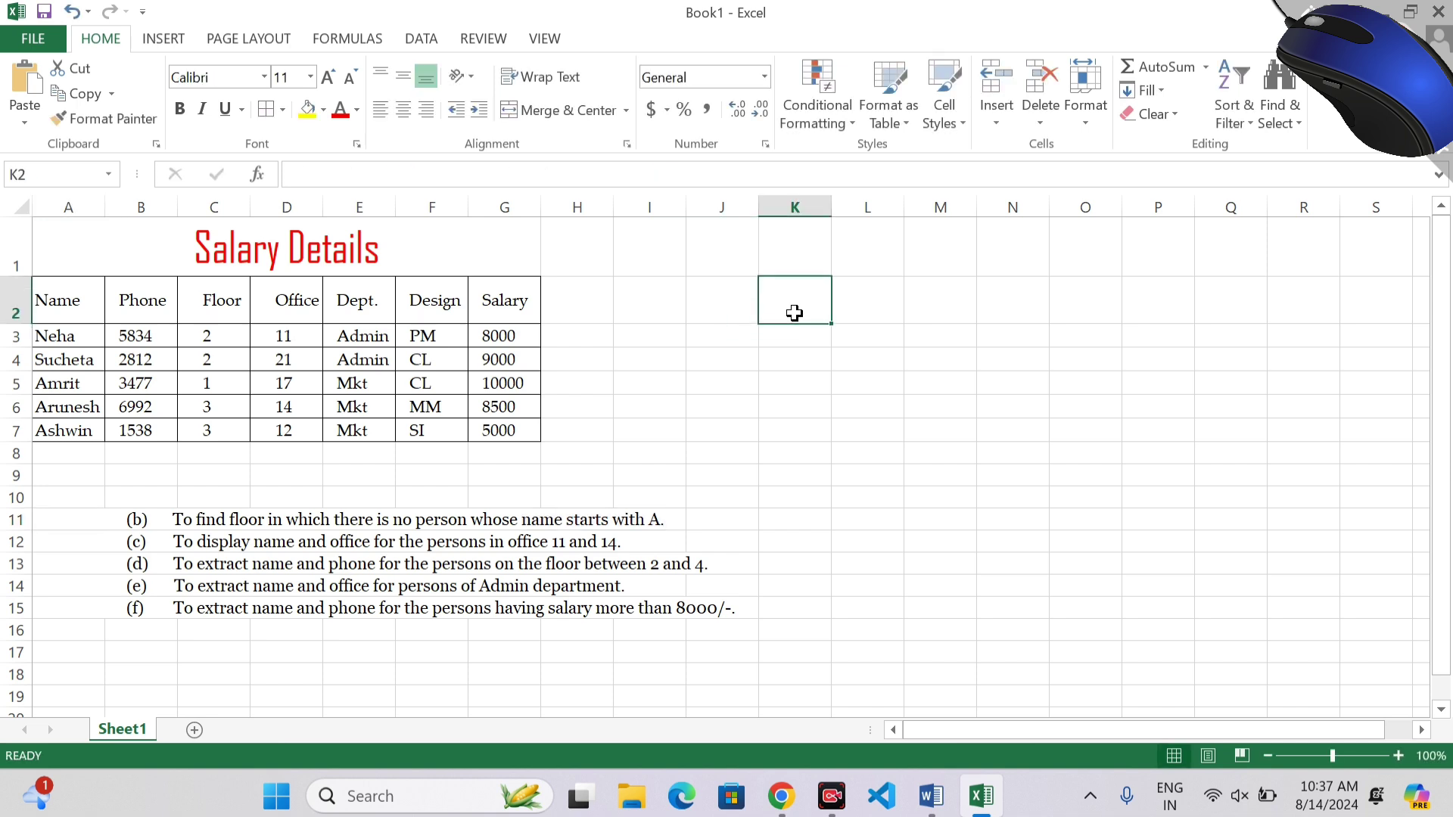
pyautogui.write('(b')
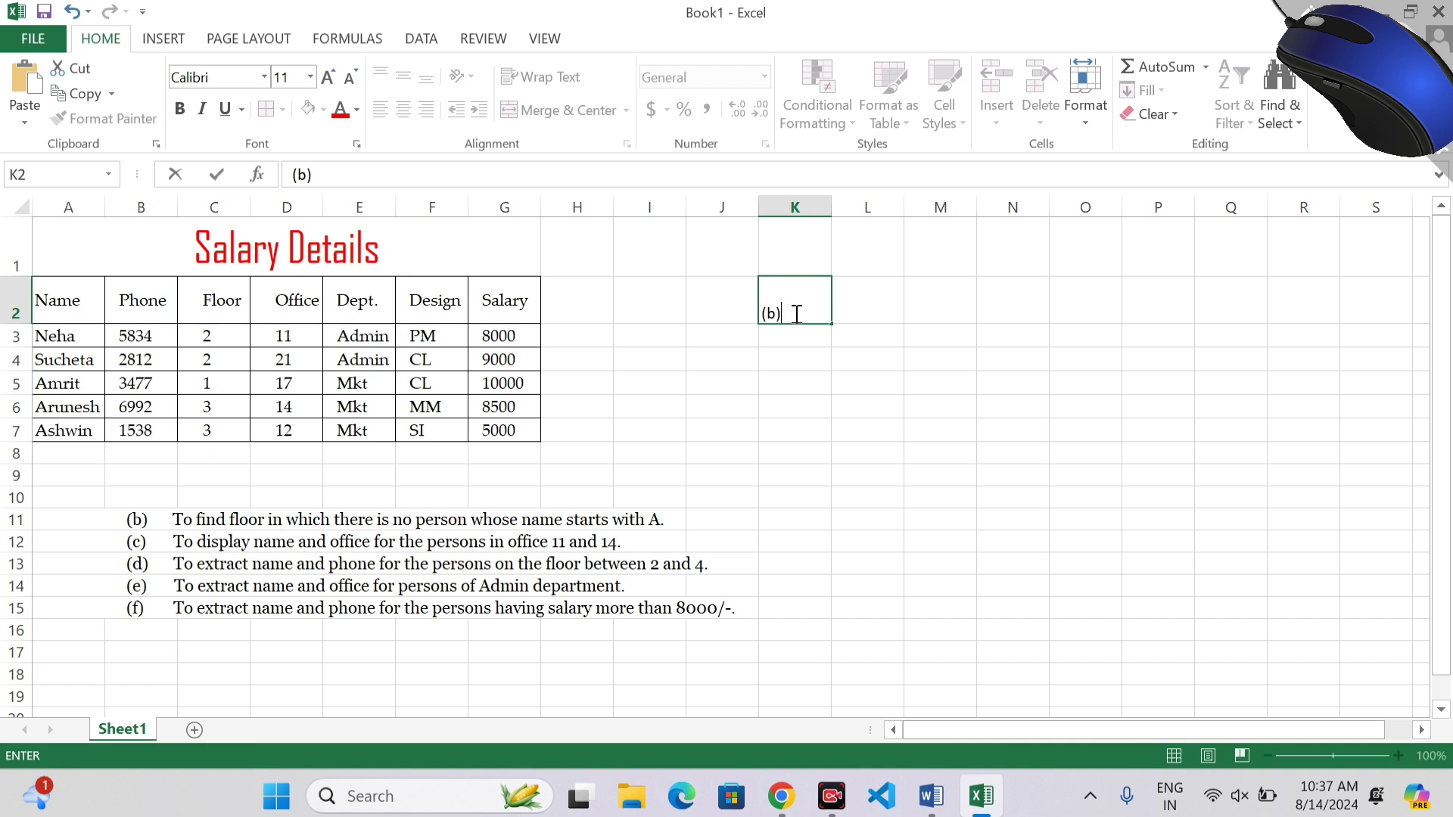
pyautogui.press('Tab')
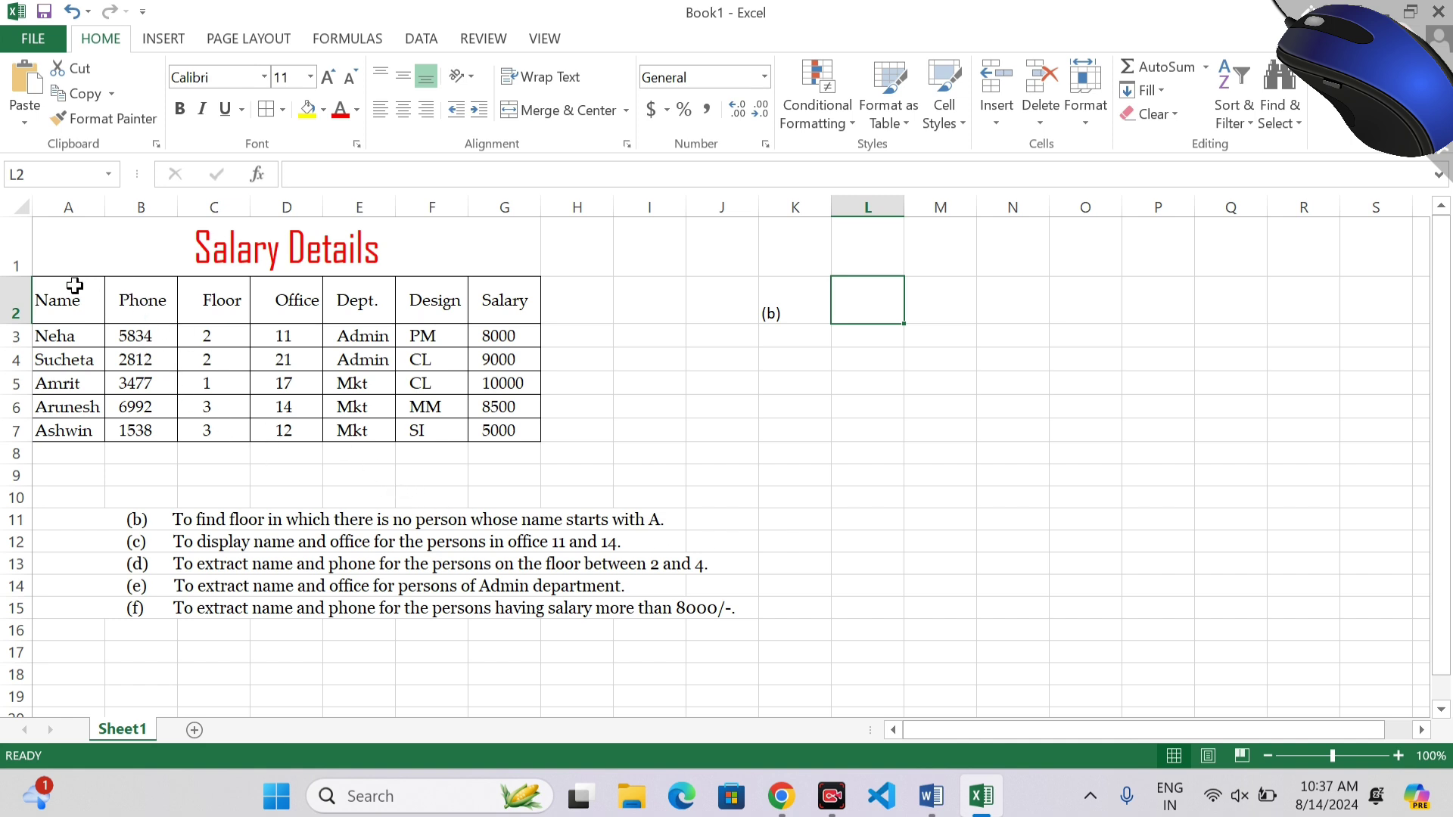
# Step: Turn on filtering for the header row A2:G2 of the employee table
pyautogui.moveTo(67, 301); pyautogui.dragTo(491, 312)
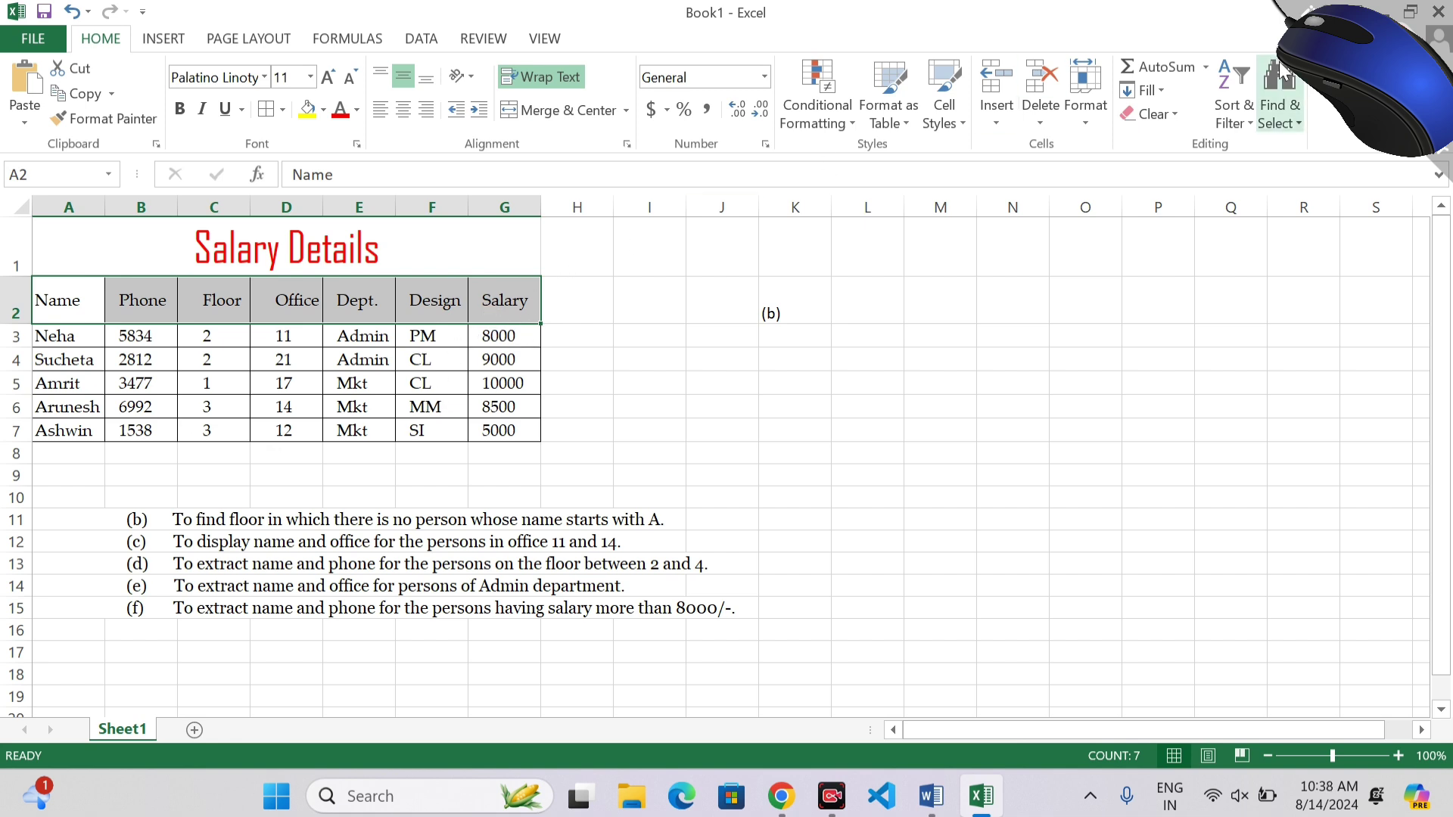
pyautogui.click(1240, 114)
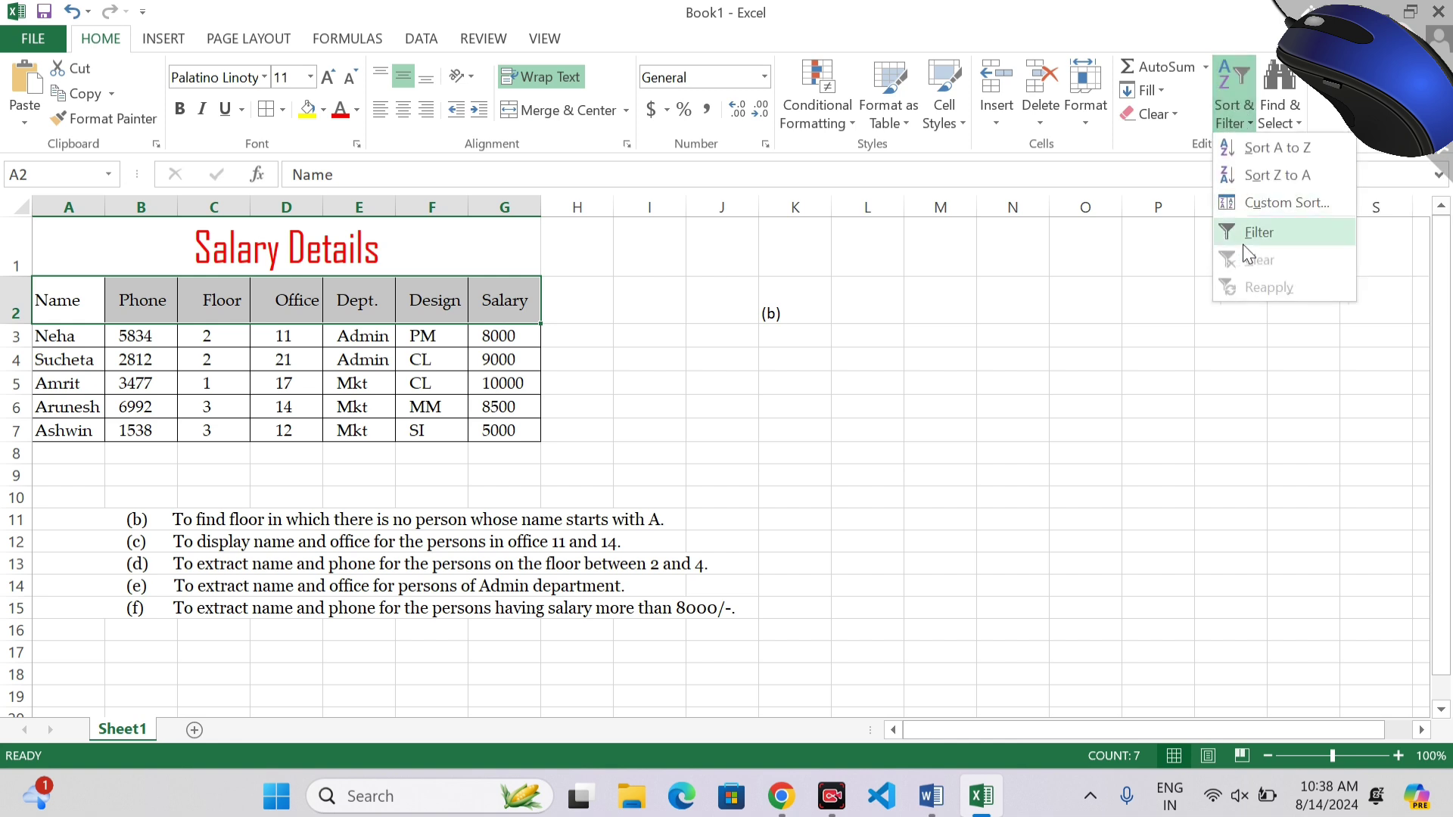
pyautogui.click(1258, 232)
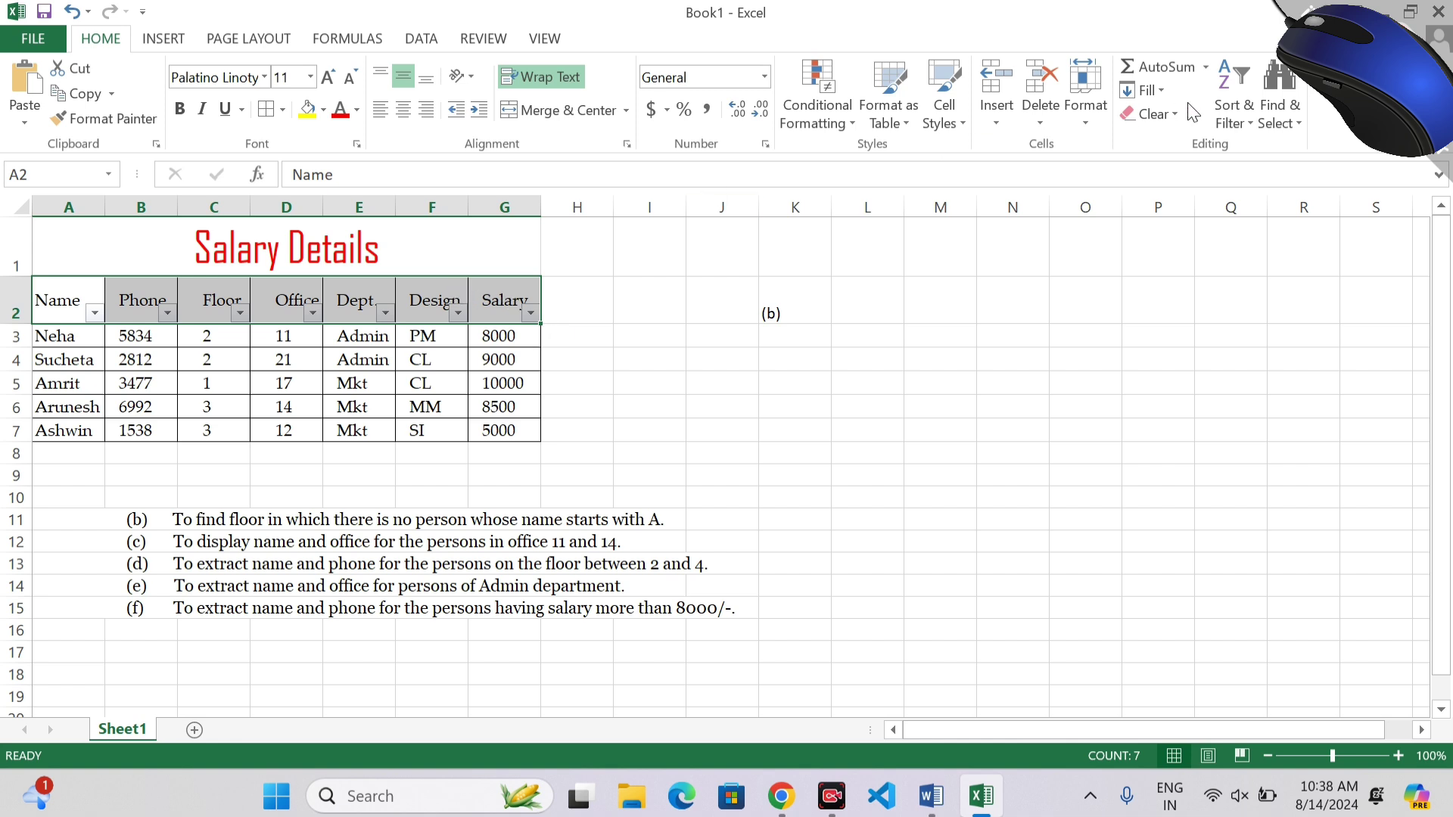
# Step: Turn filtering for the header row A2:G2 off and back on
pyautogui.click(1229, 123)
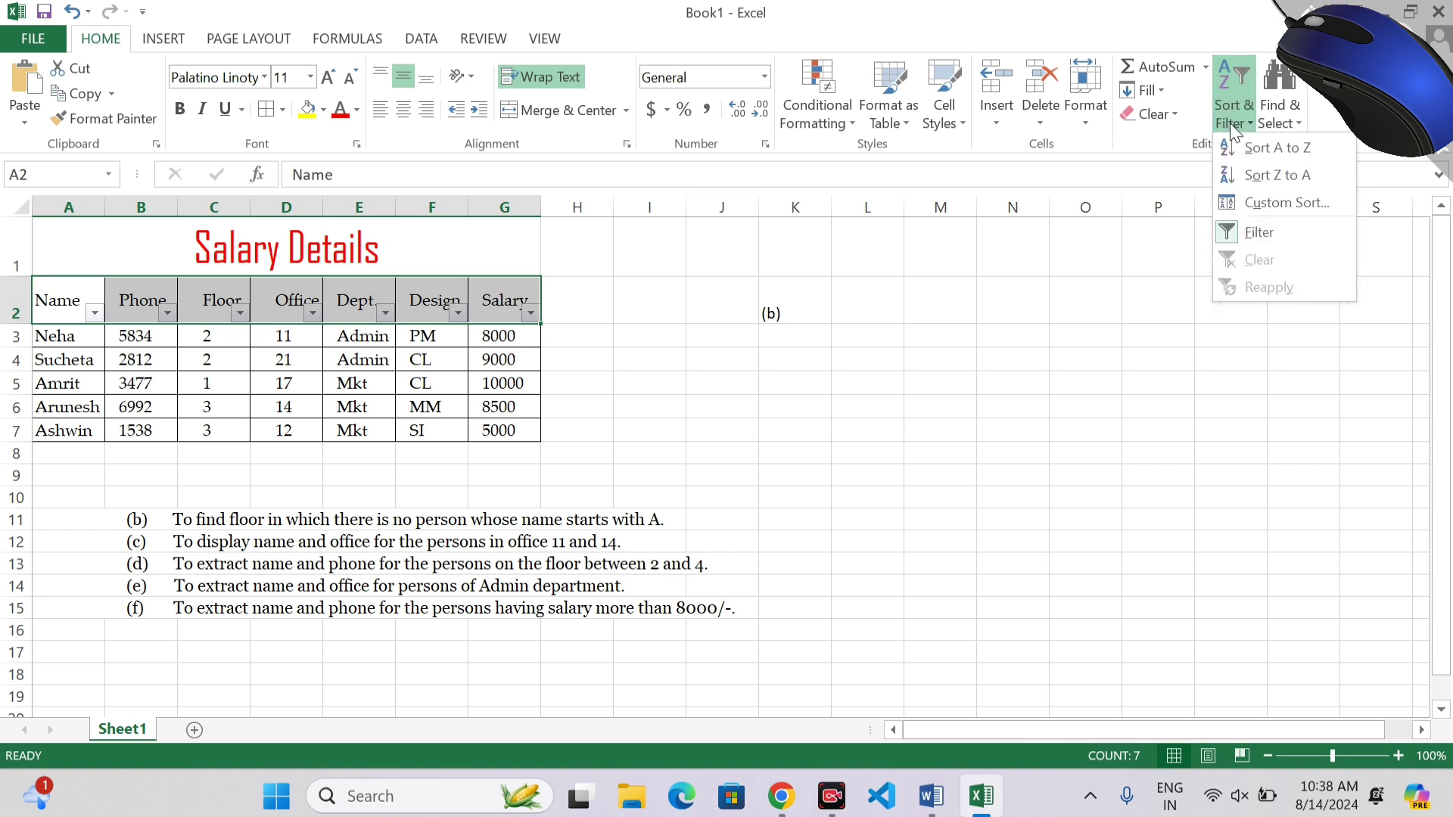
pyautogui.click(1237, 231)
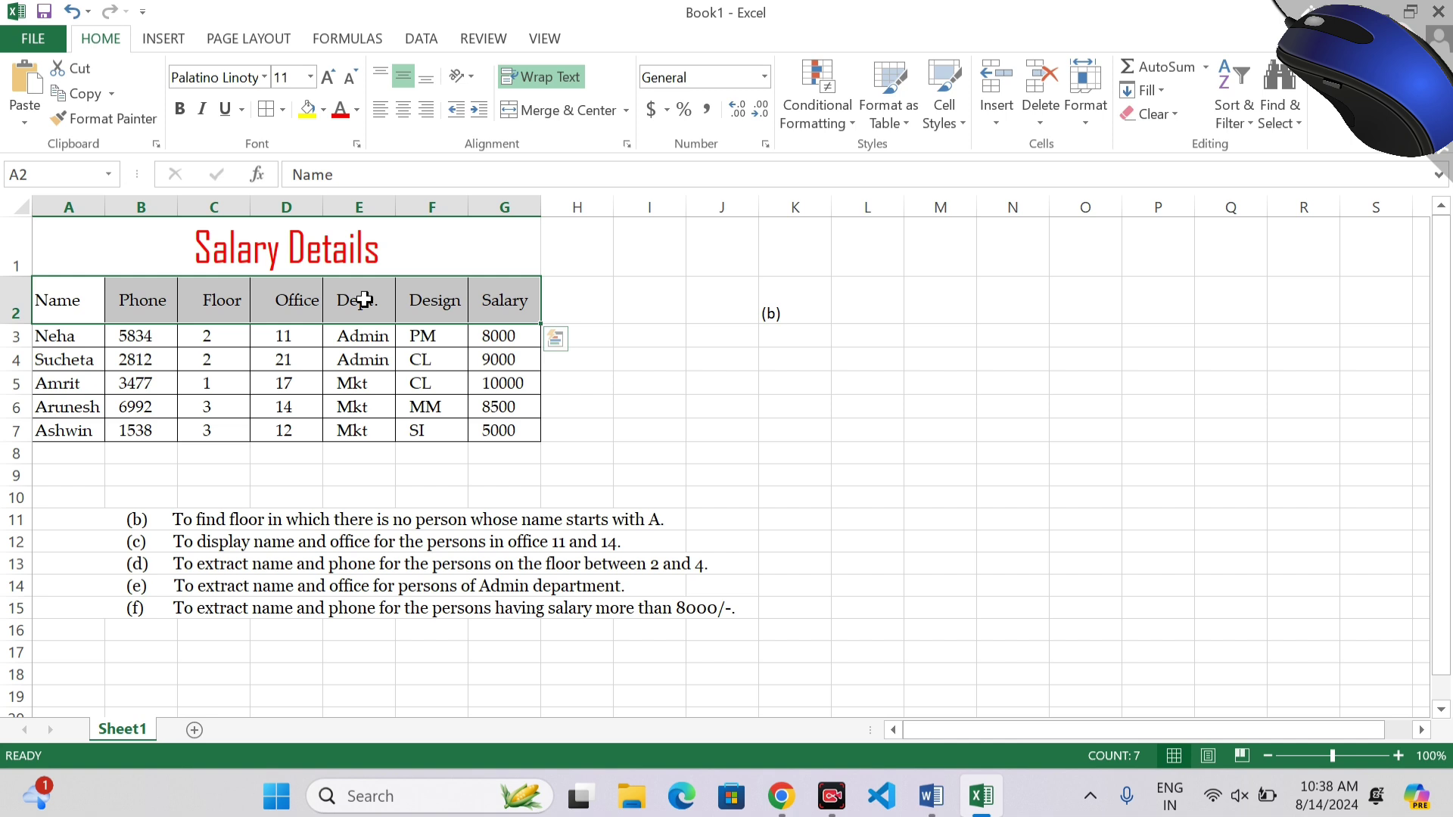
pyautogui.hotkey('ctrl', 'shift', 'l')
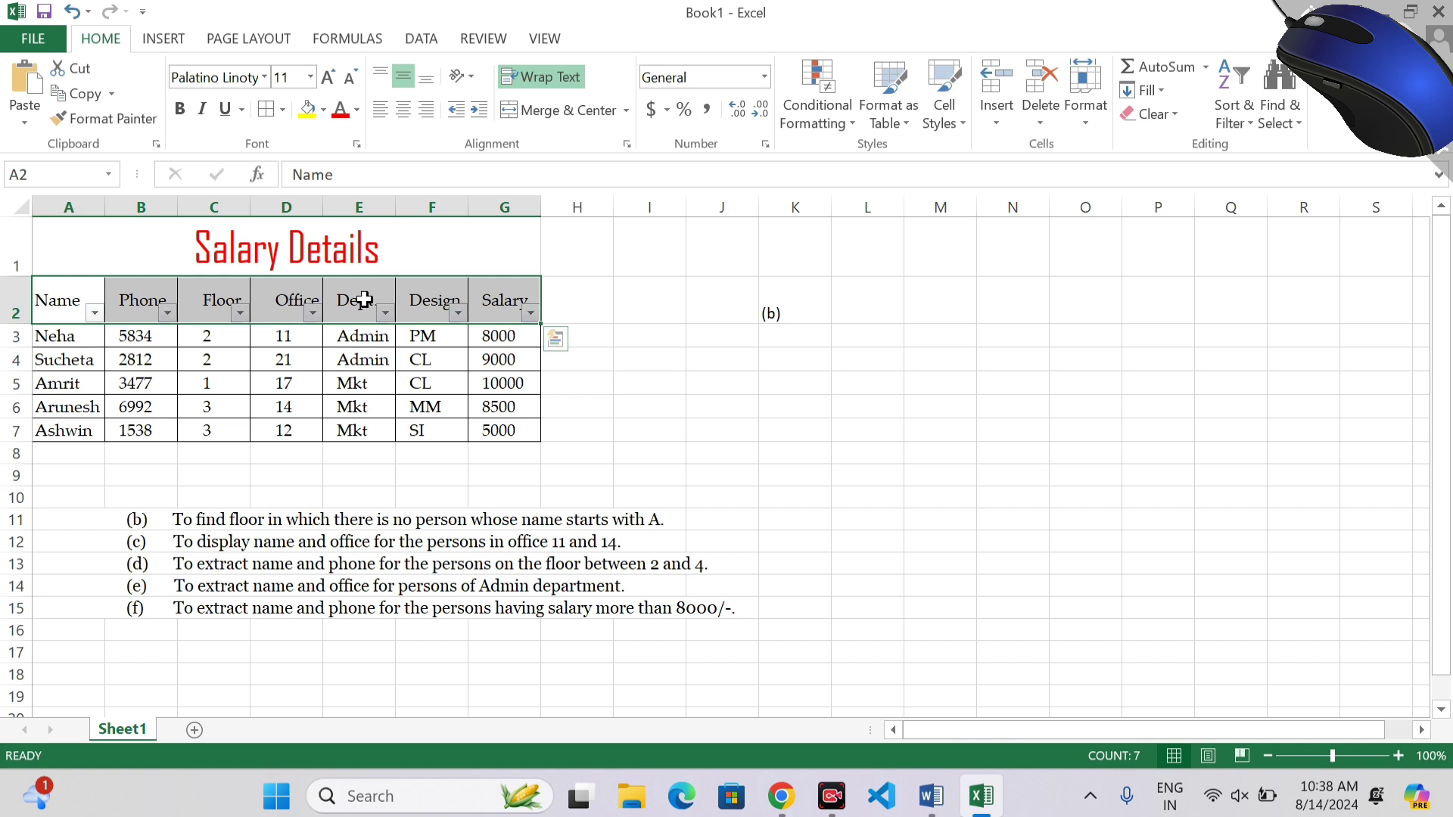
pyautogui.click(605, 318)
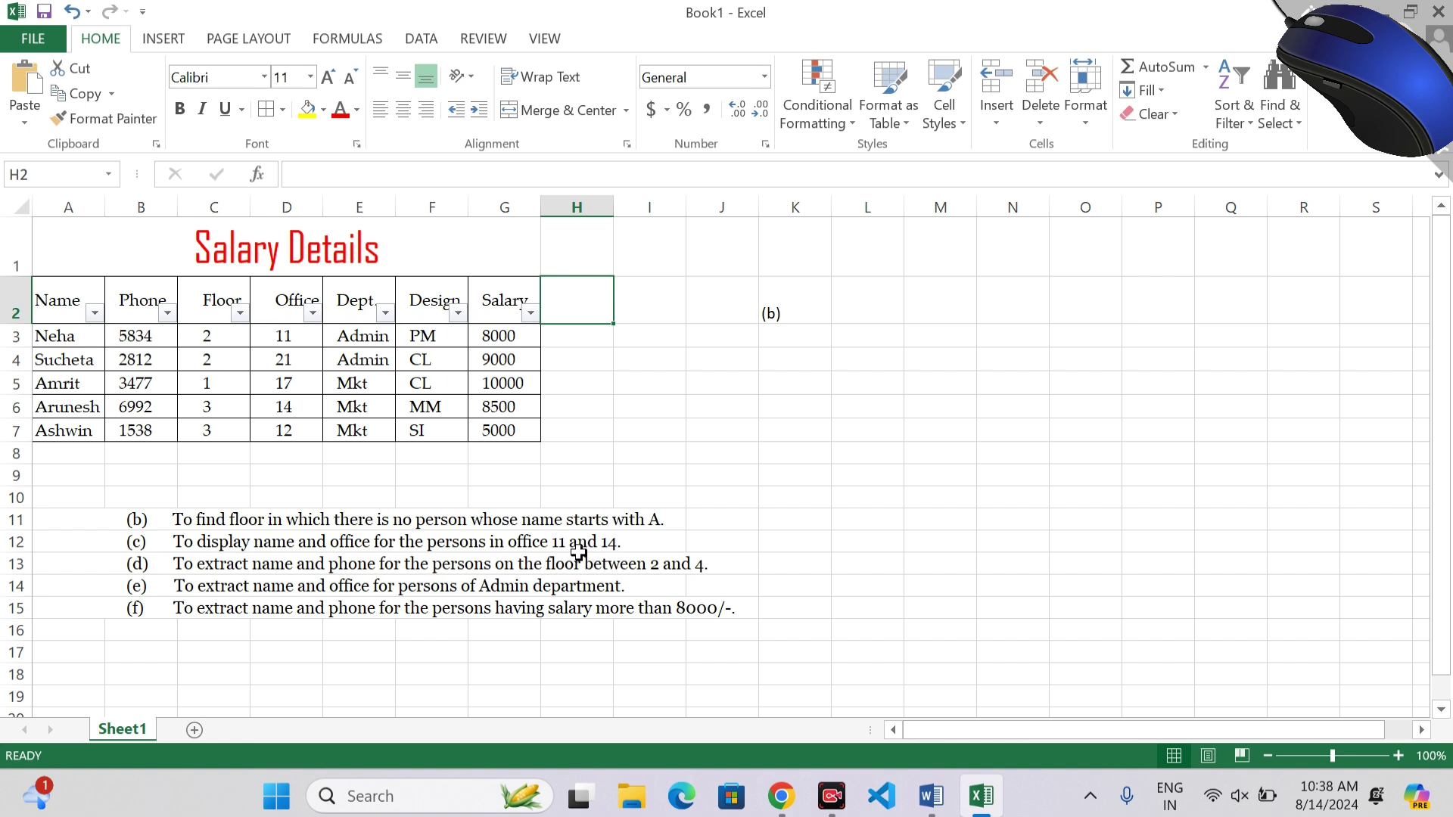
# Step: Sort the employee table by Name from A to Z and copy the names starting with A into L2:L4
pyautogui.click(95, 313)
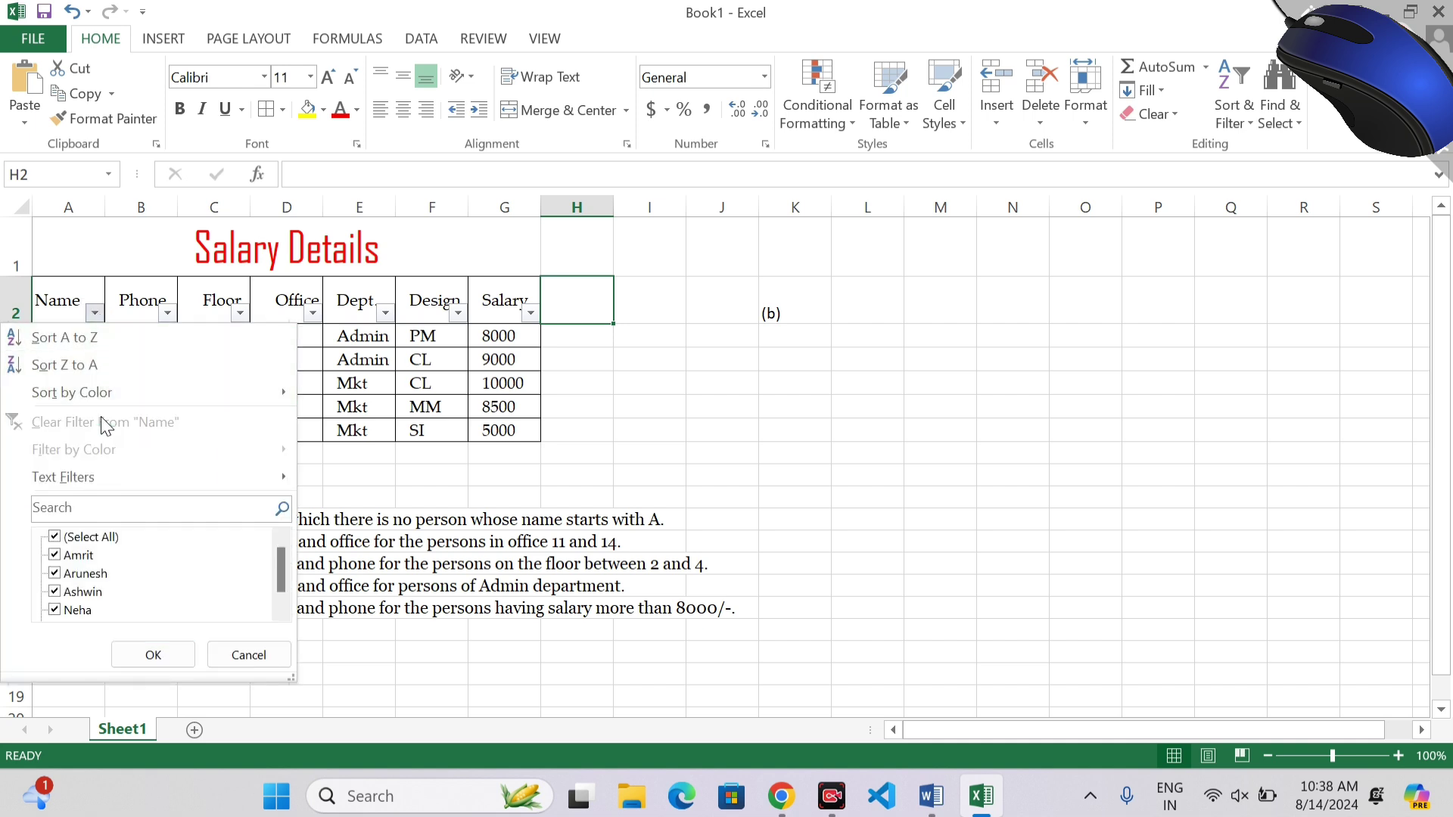
pyautogui.click(92, 345)
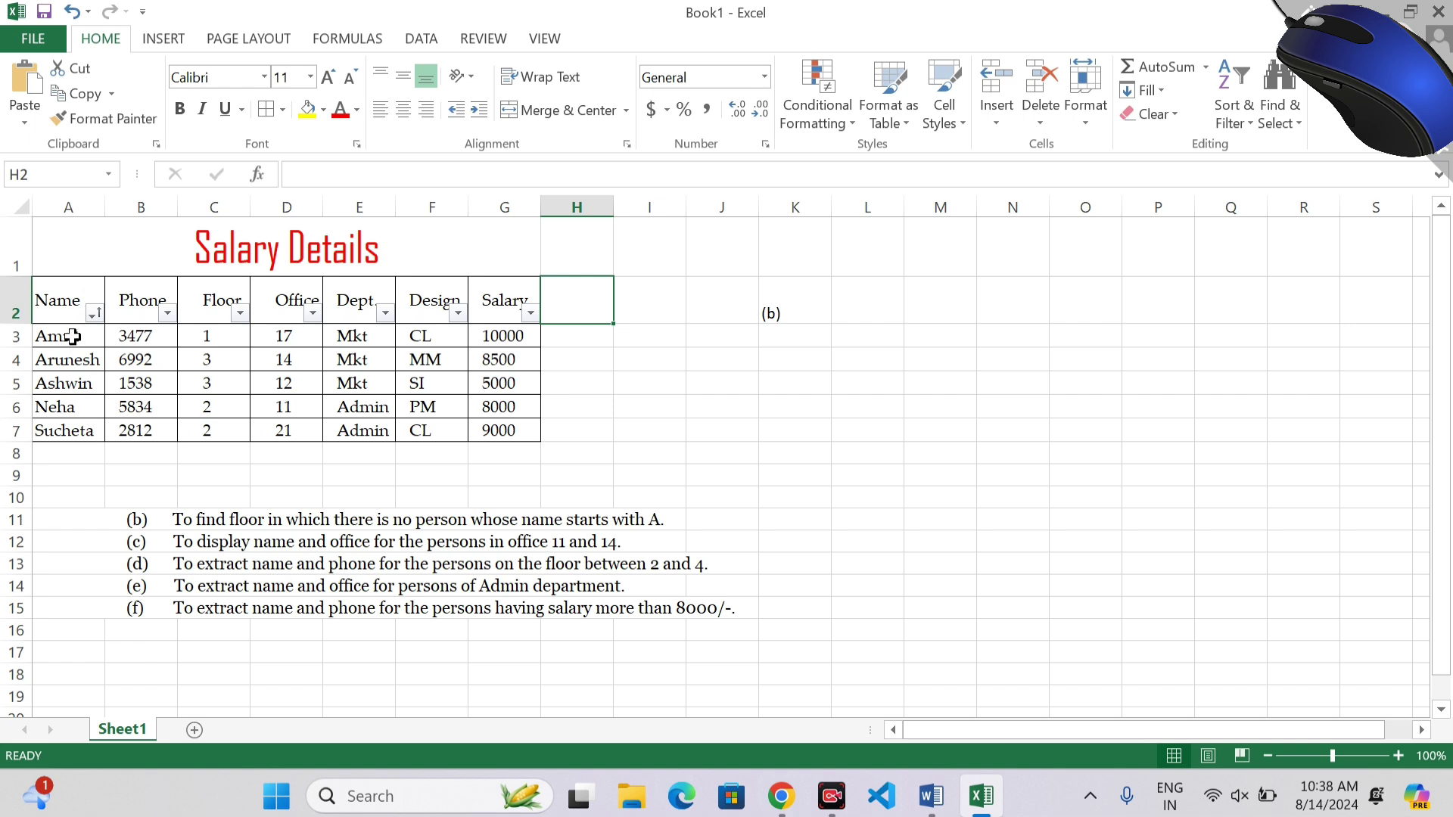
pyautogui.moveTo(72, 337); pyautogui.dragTo(70, 384)
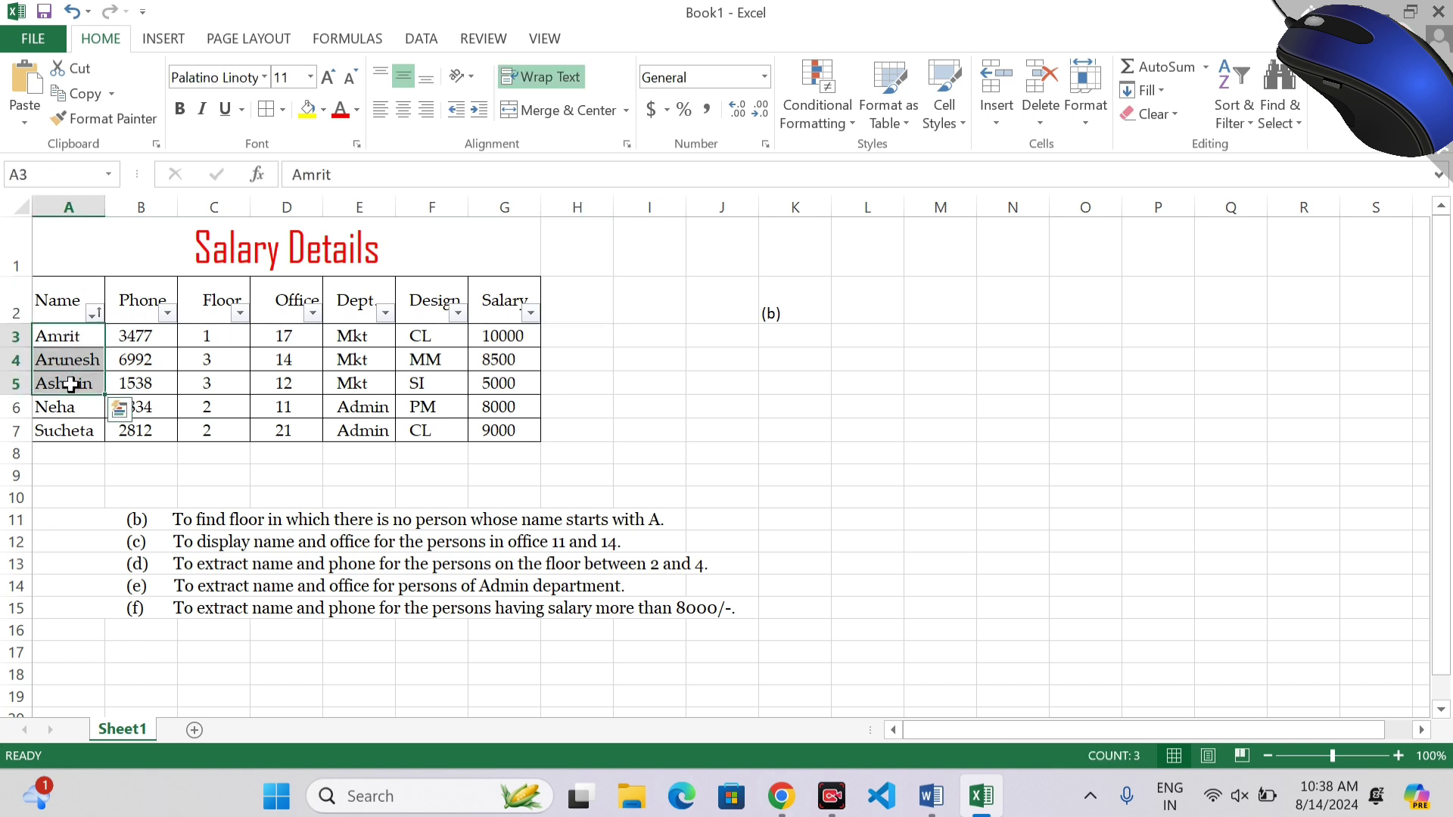
pyautogui.hotkey('ctrl', 'c')
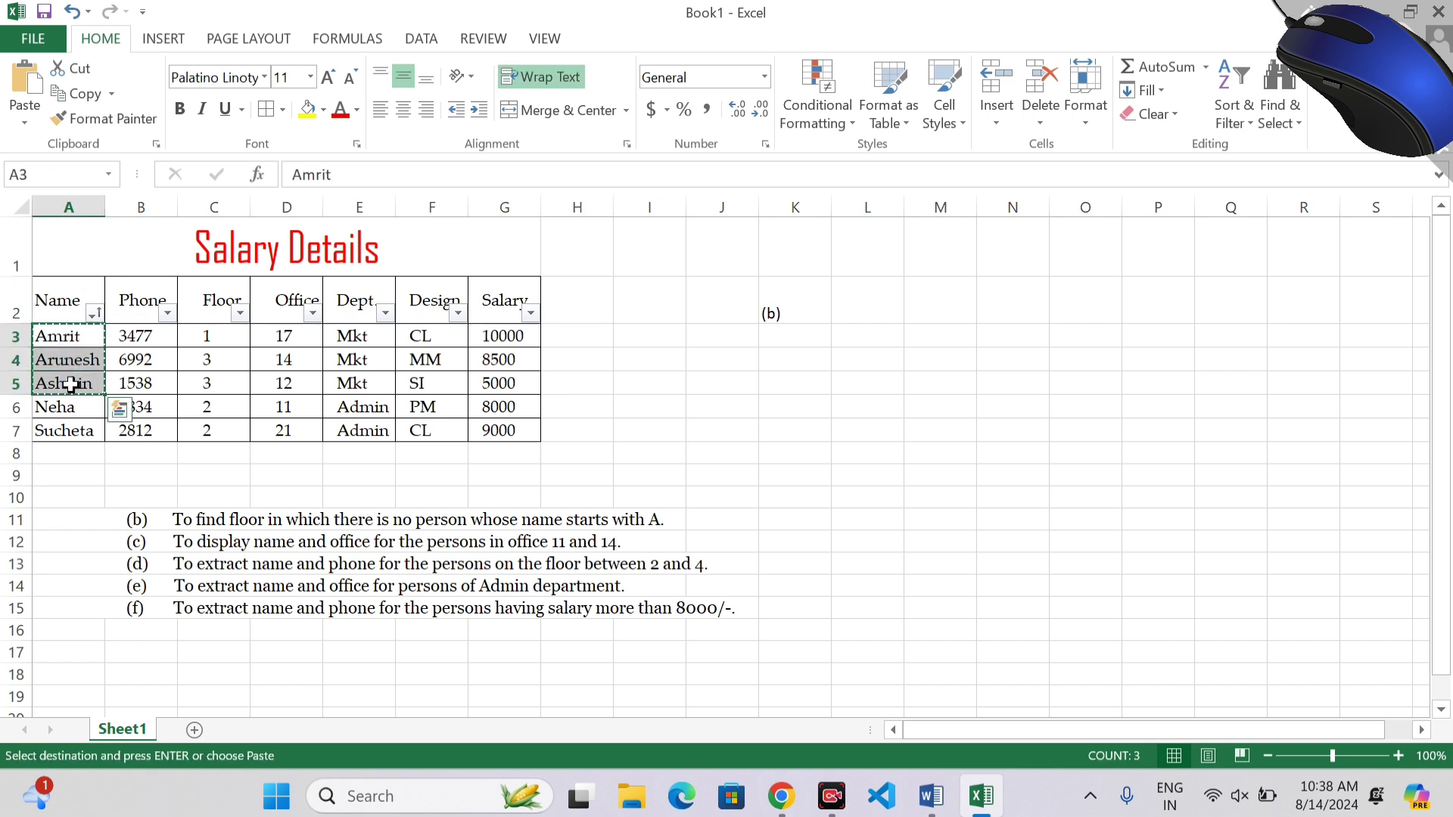
pyautogui.click(879, 301)
pyautogui.hotkey('ctrl', 'v')
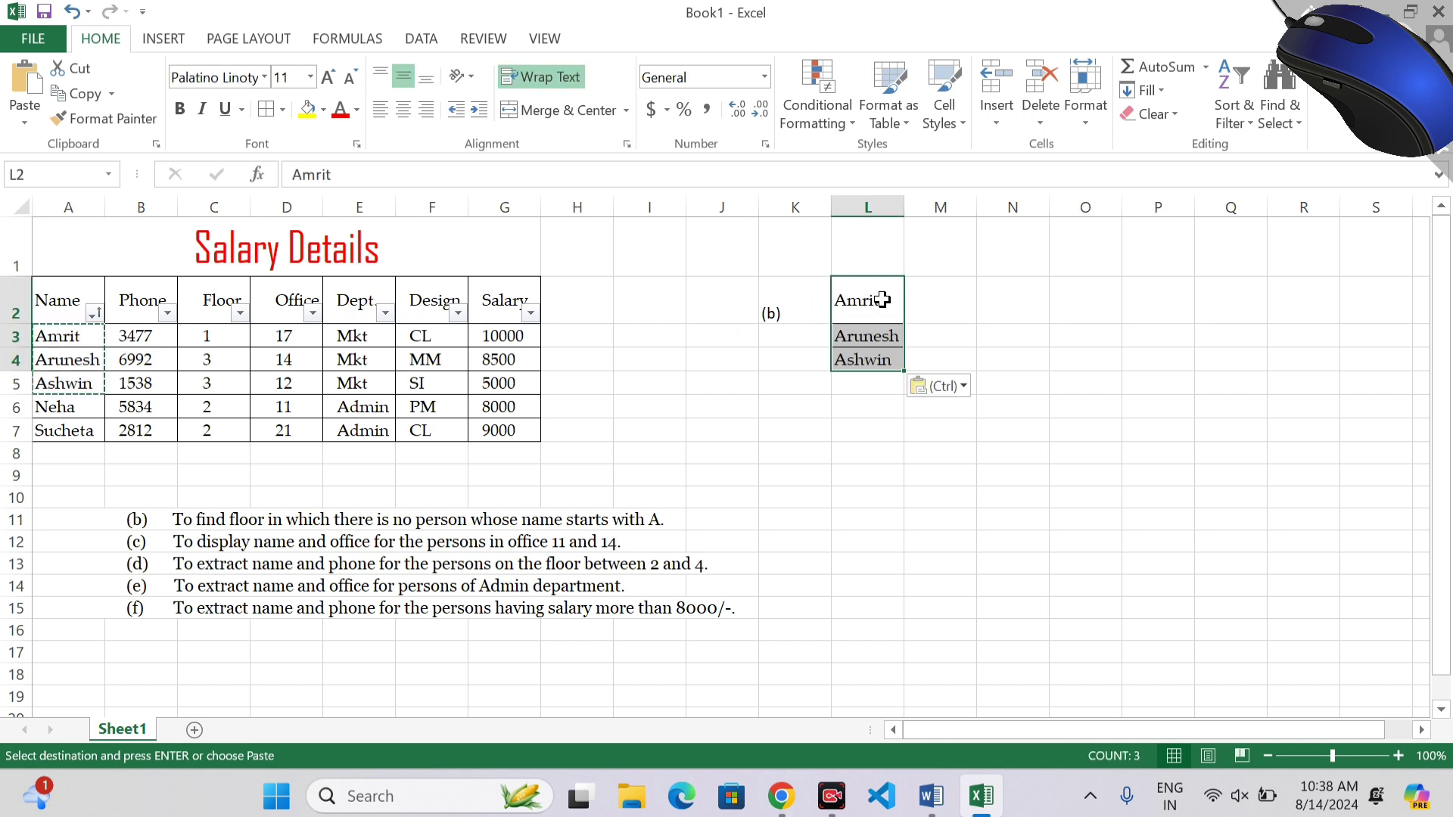
# Step: Merge and center K2:K4, middle-align the "(b)" label vertically and color its text red
pyautogui.moveTo(785, 294); pyautogui.dragTo(789, 369)
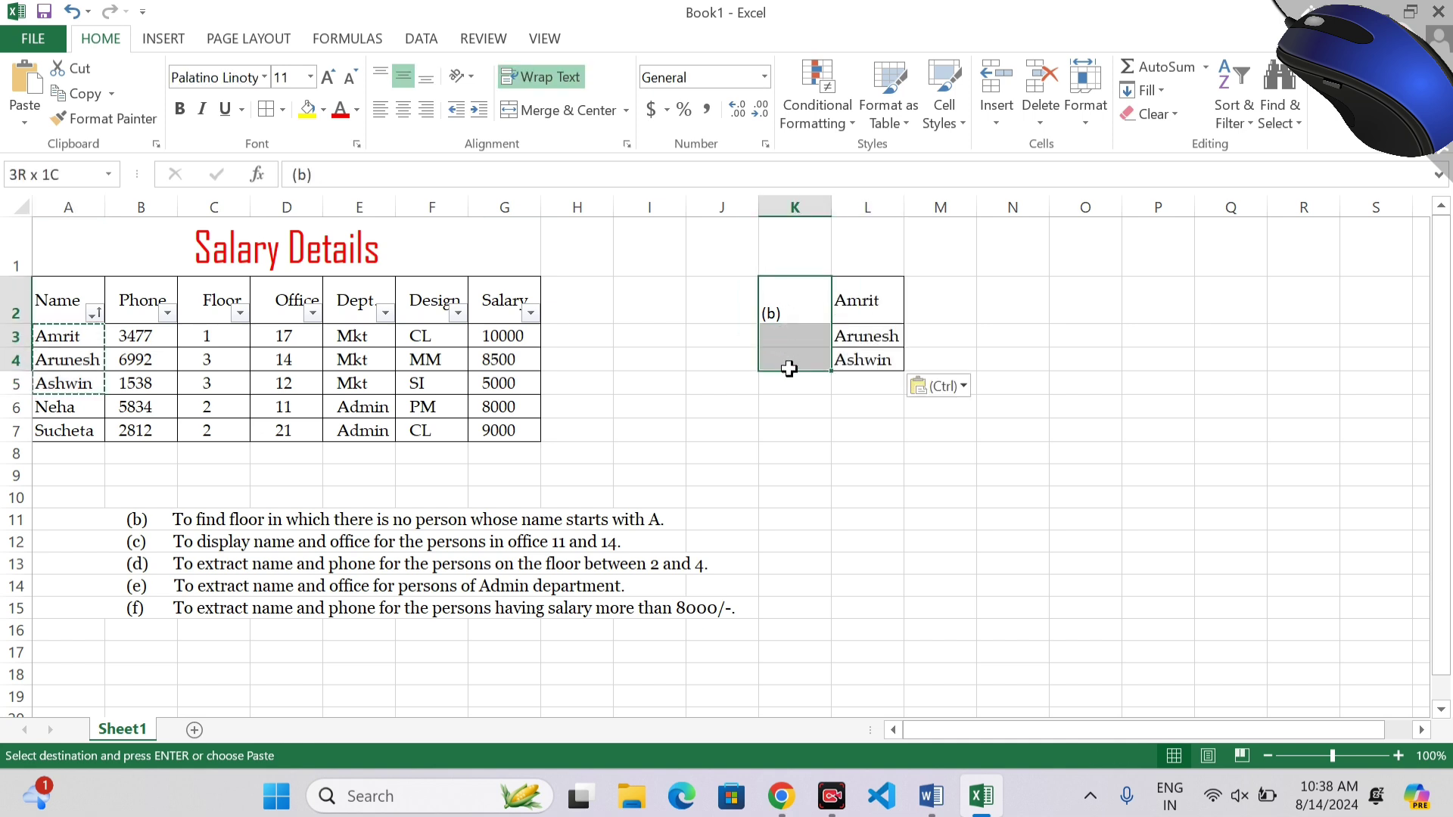
pyautogui.click(804, 310)
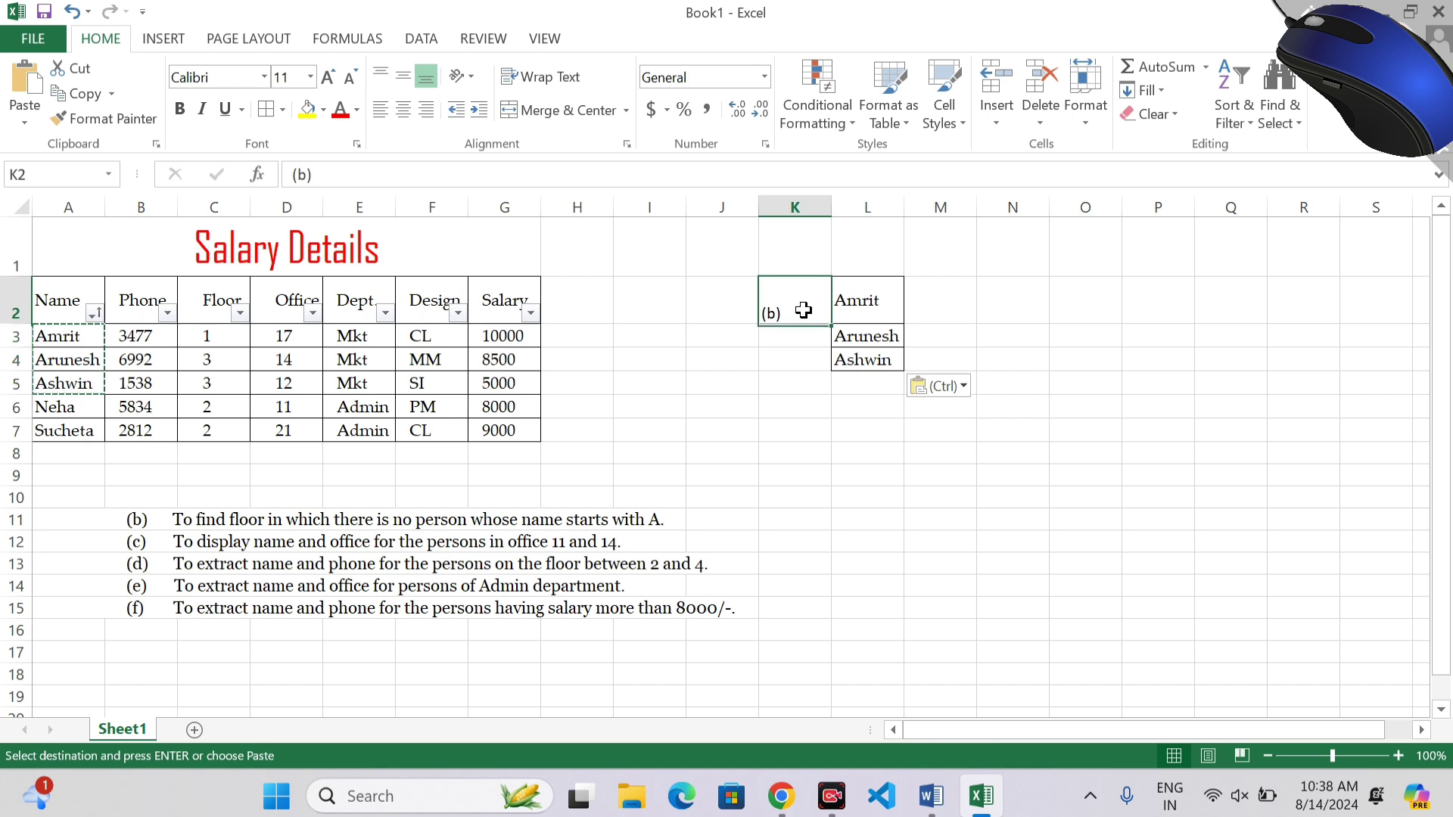
pyautogui.moveTo(804, 310); pyautogui.dragTo(802, 374)
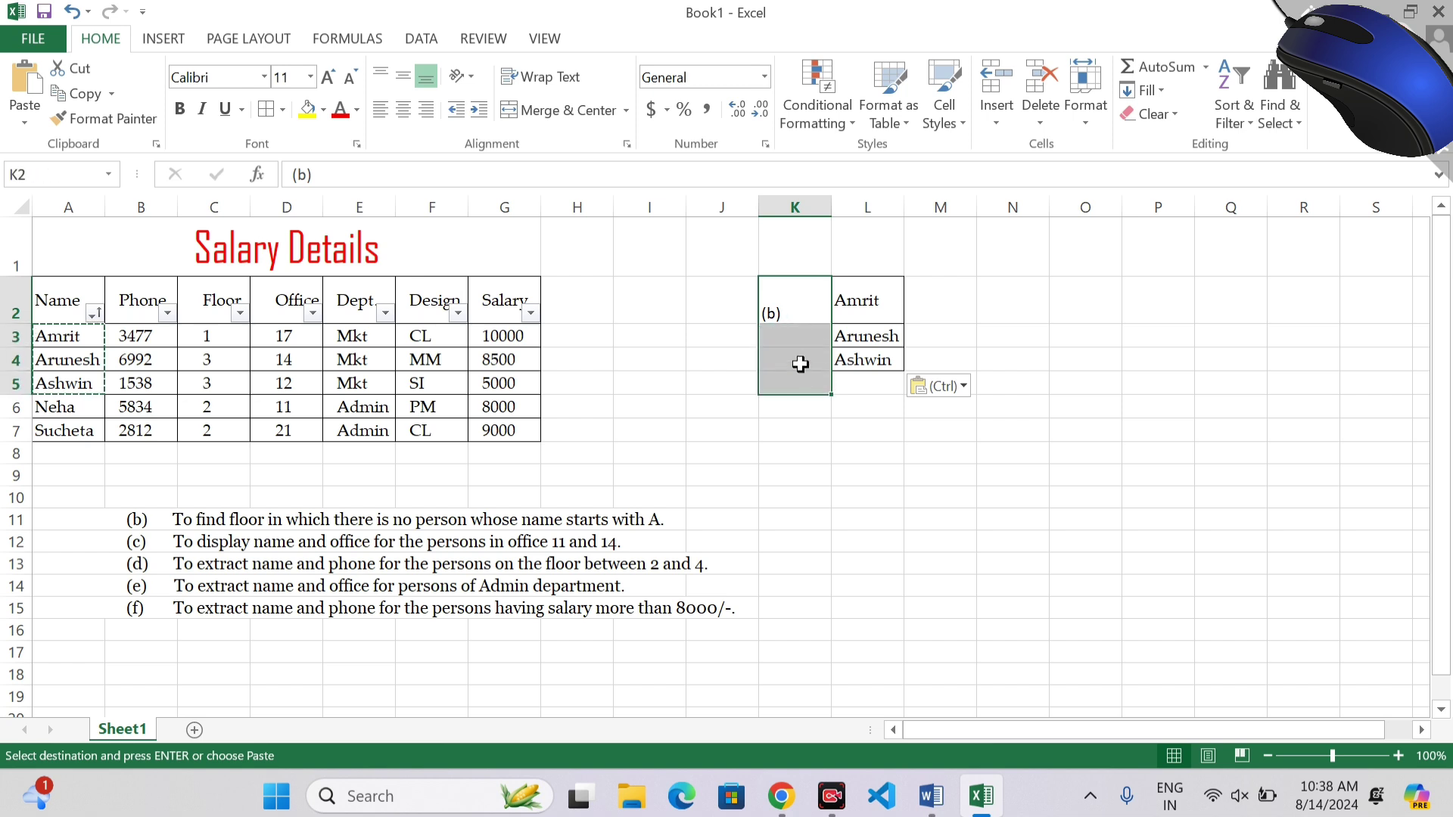
pyautogui.click(799, 363)
pyautogui.moveTo(799, 363); pyautogui.dragTo(796, 294)
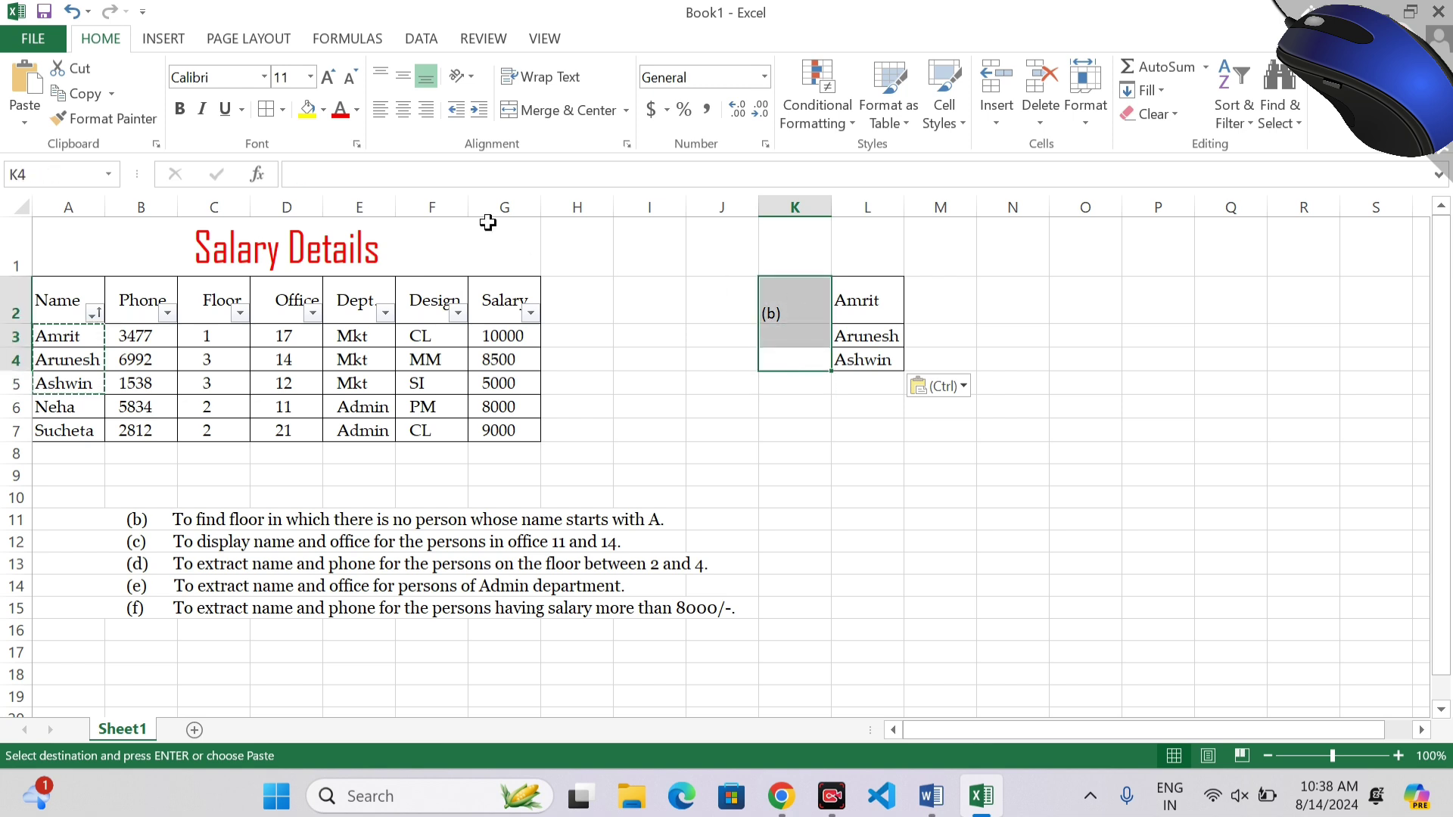
pyautogui.click(585, 112)
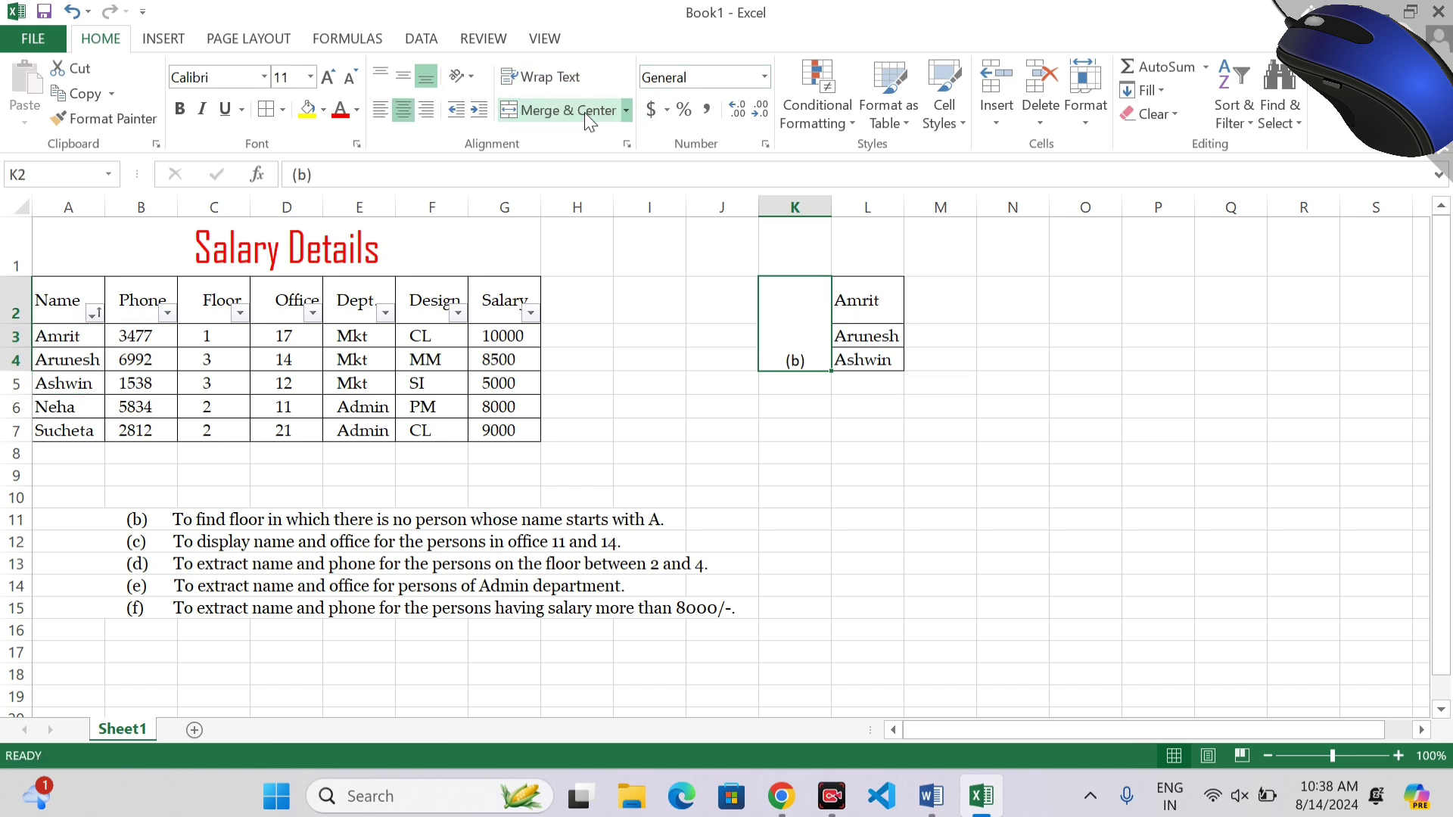
pyautogui.click(396, 74)
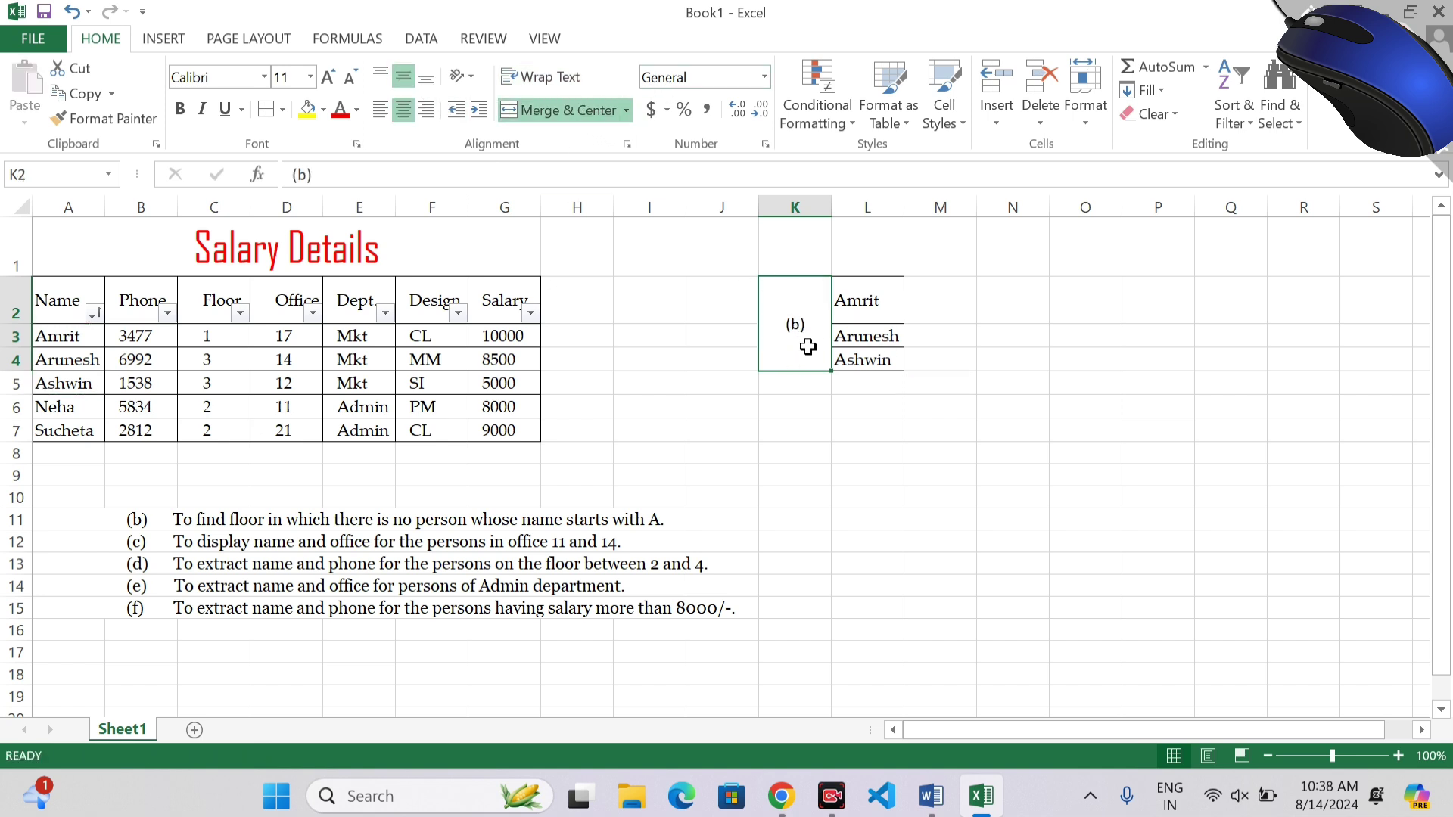
pyautogui.click(341, 111)
# Step: Sort the employee table by Office from smallest to largest
pyautogui.click(311, 314)
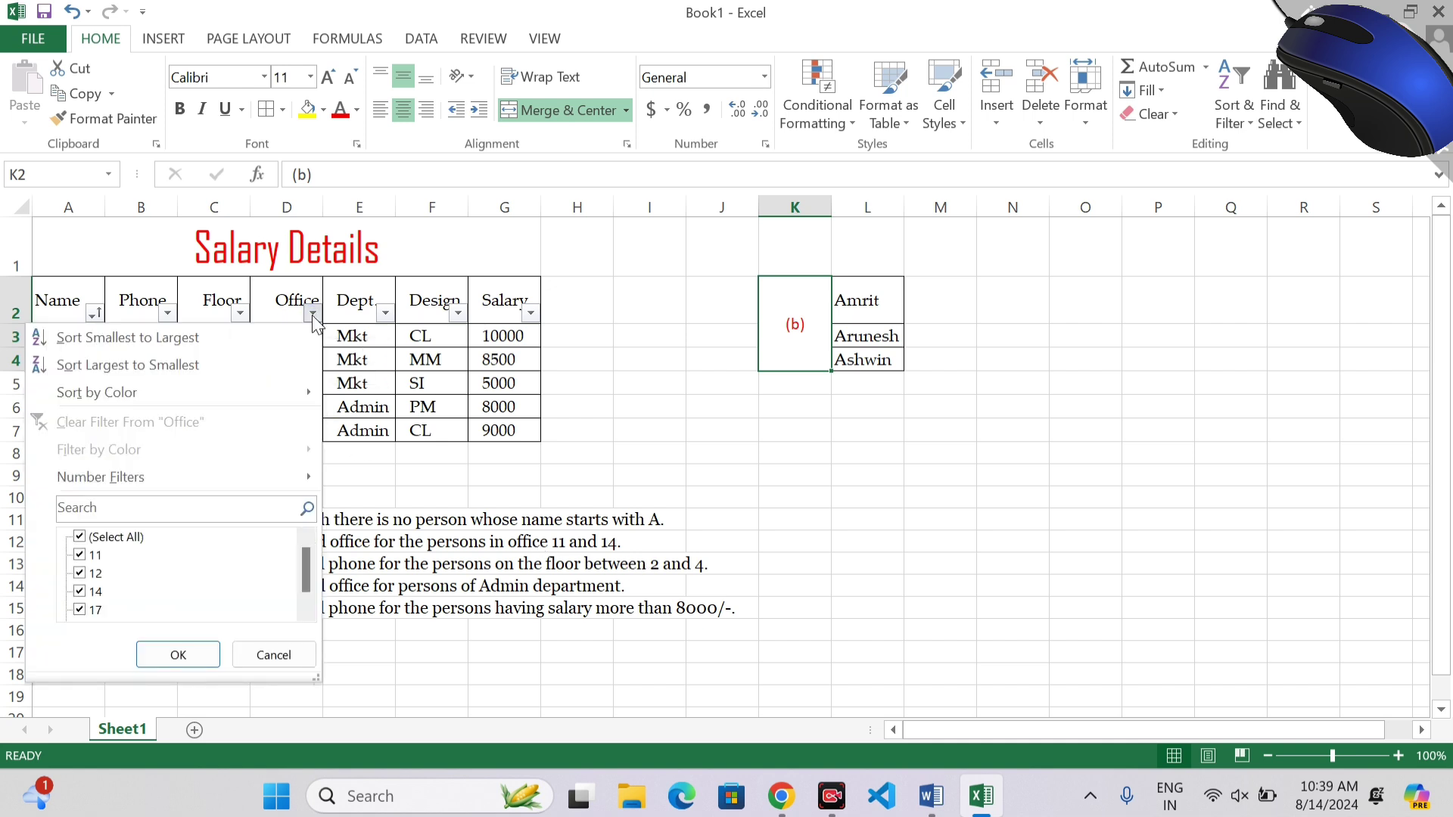
pyautogui.click(127, 338)
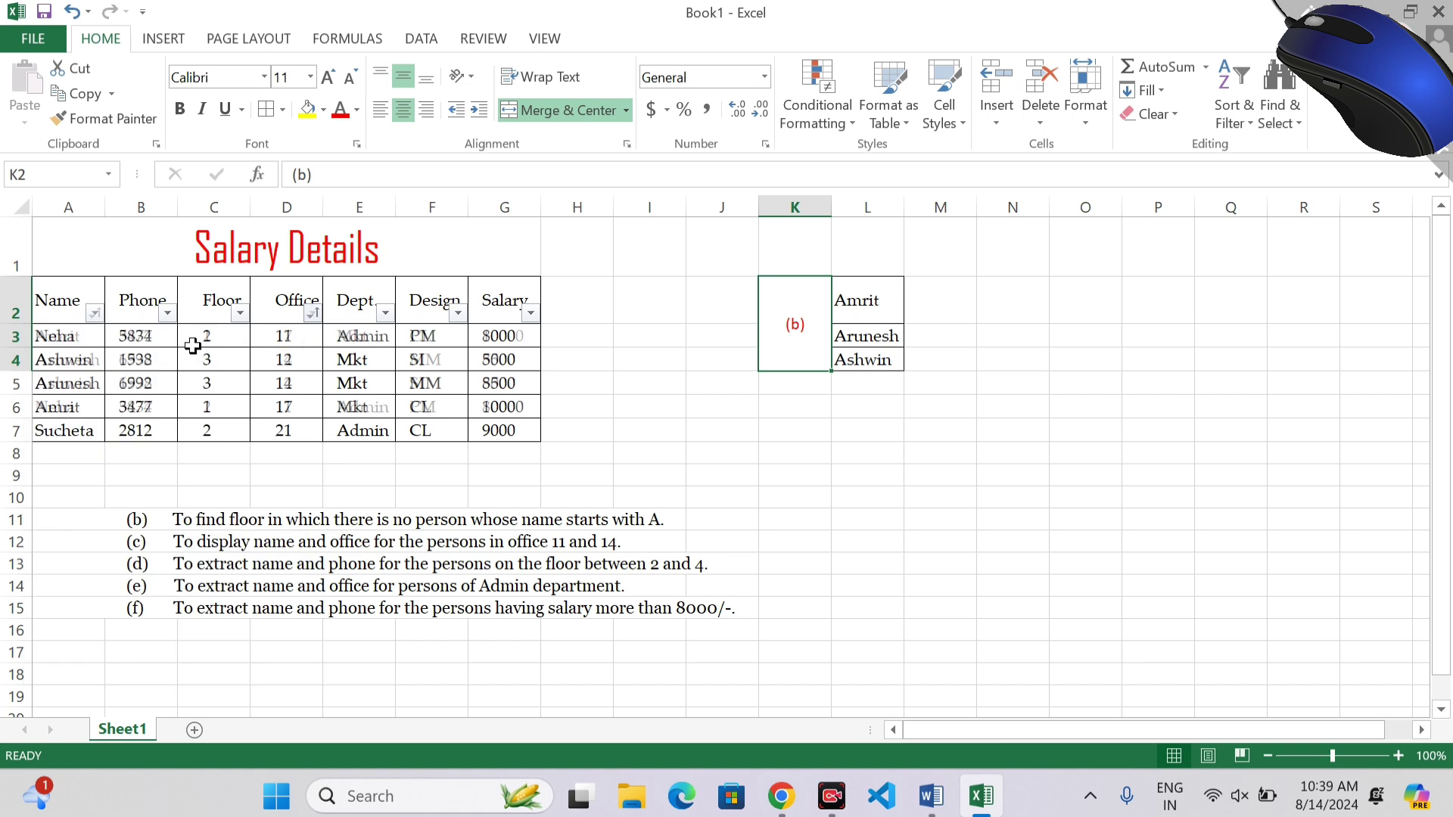
# Step: Merge and center cells K5:K6 and enter the question label "(c)" in them
pyautogui.click(802, 379)
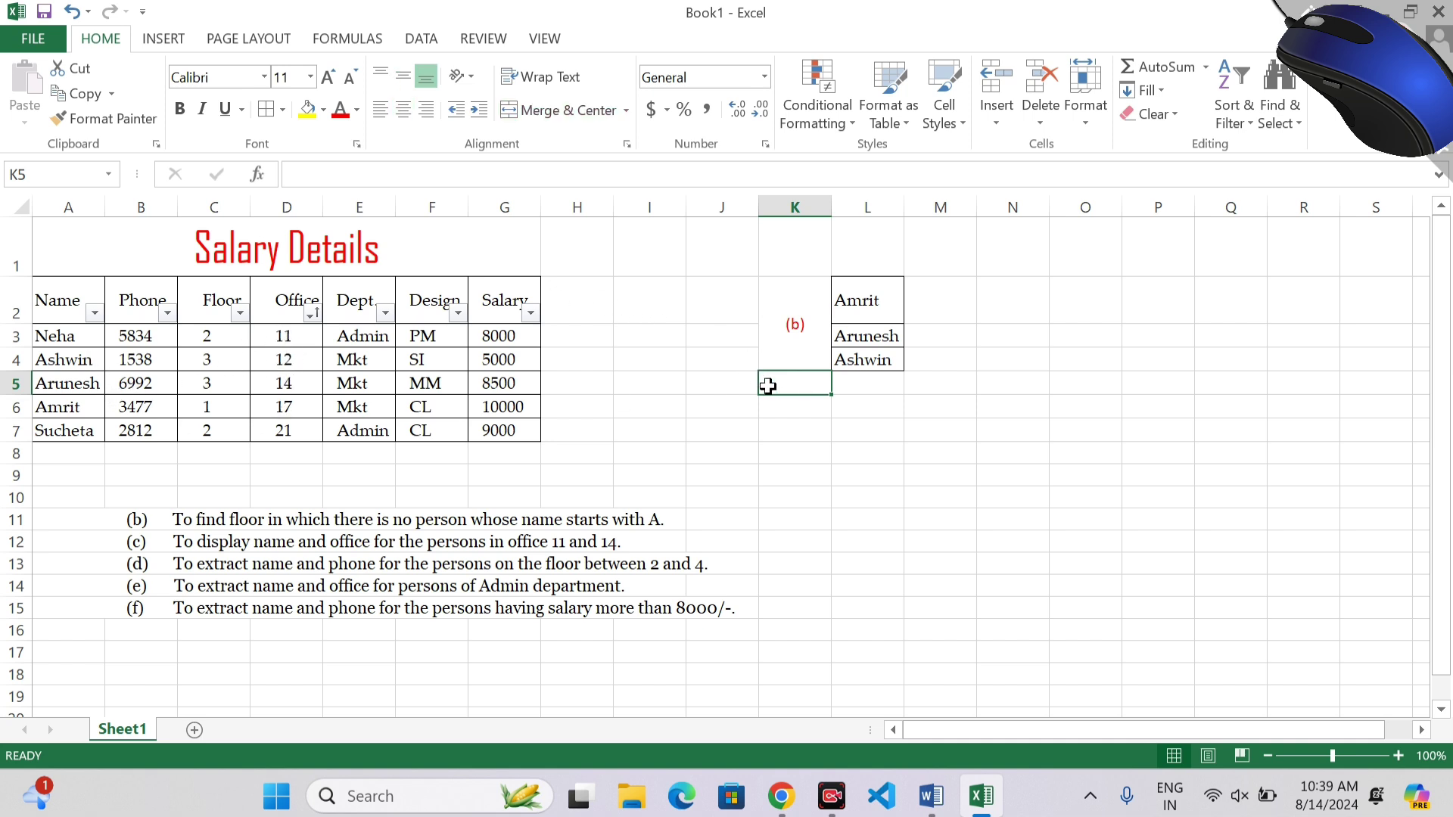
pyautogui.moveTo(792, 389); pyautogui.dragTo(790, 406)
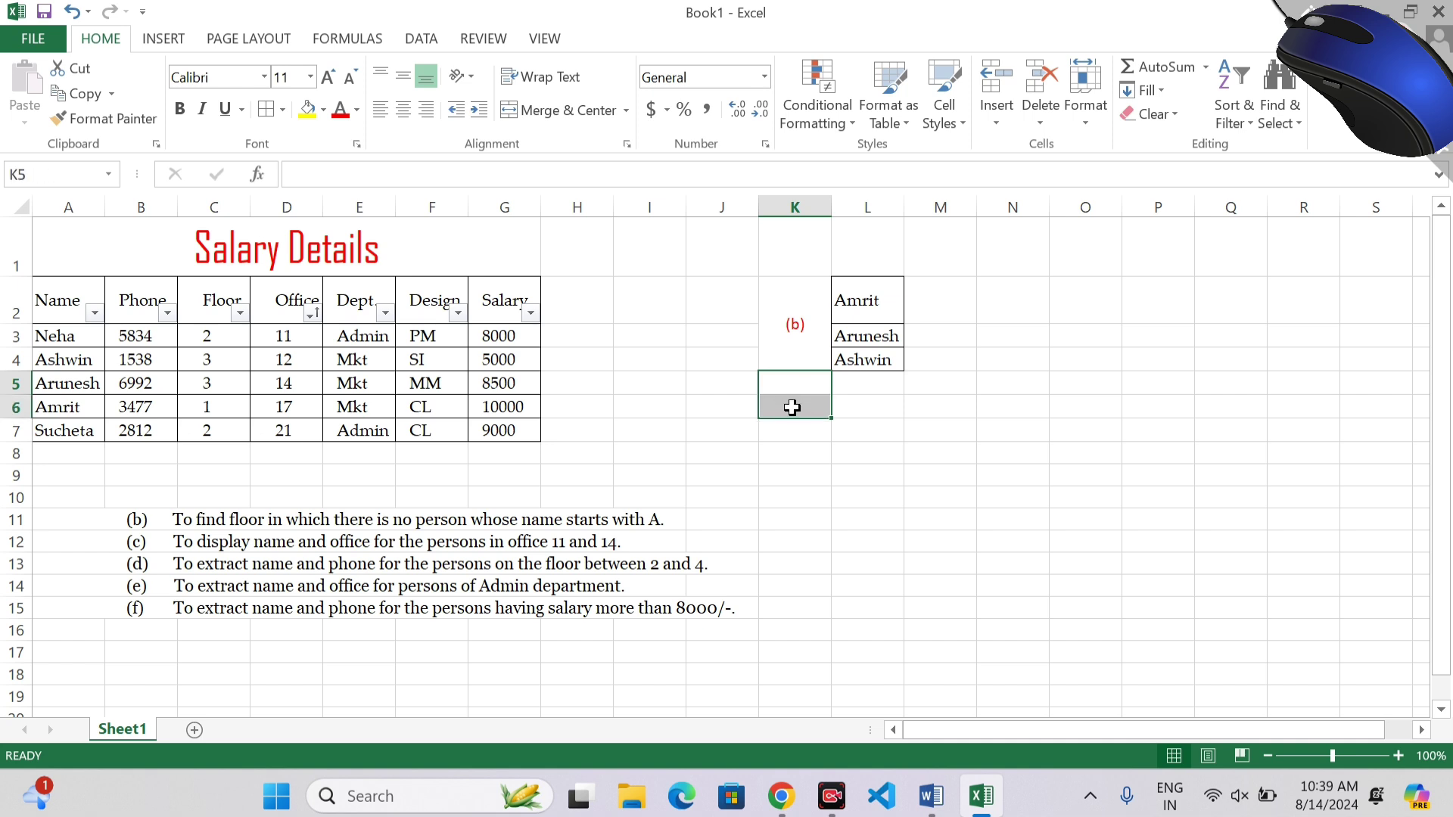
pyautogui.click(556, 109)
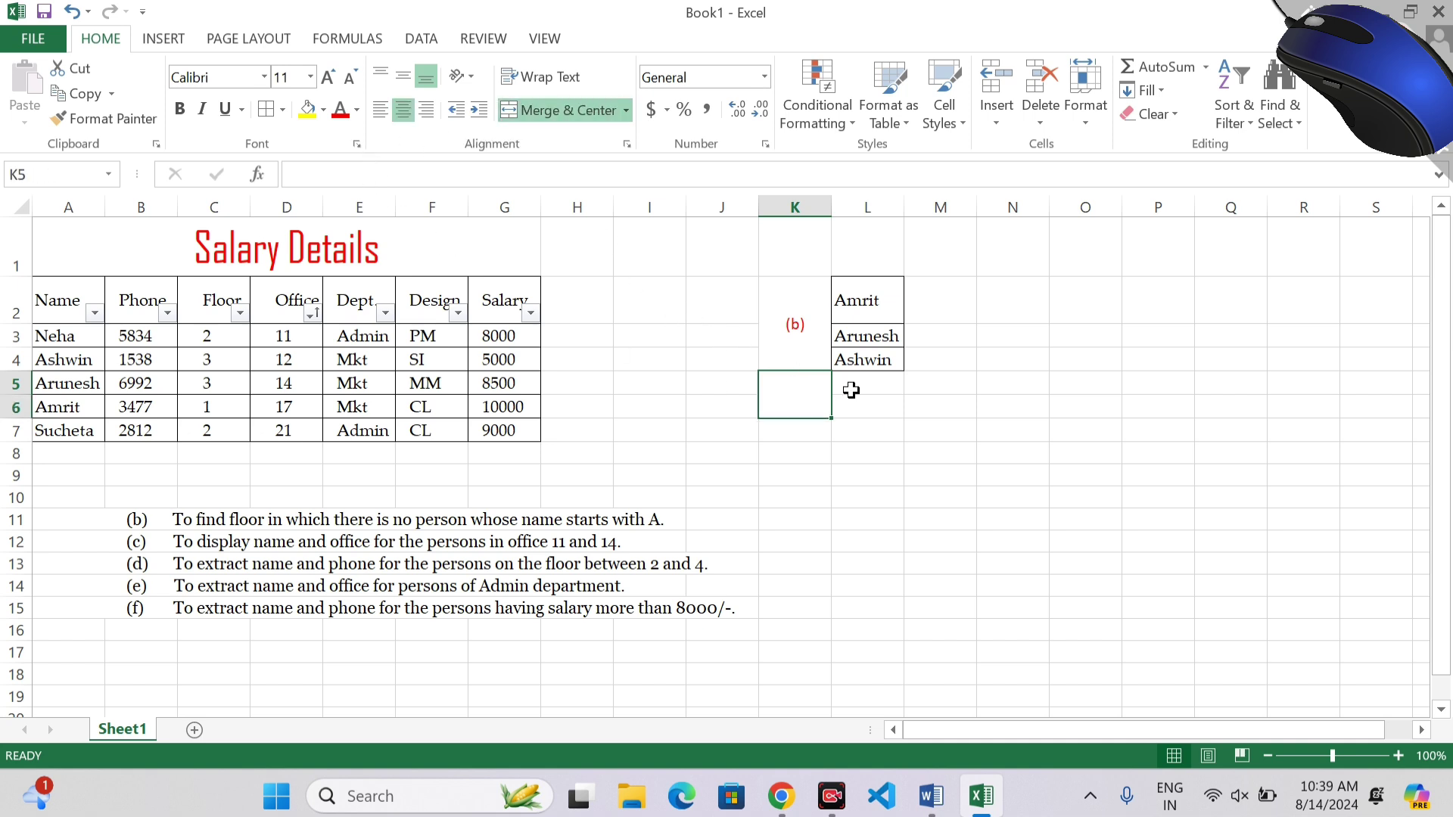
pyautogui.write('(')
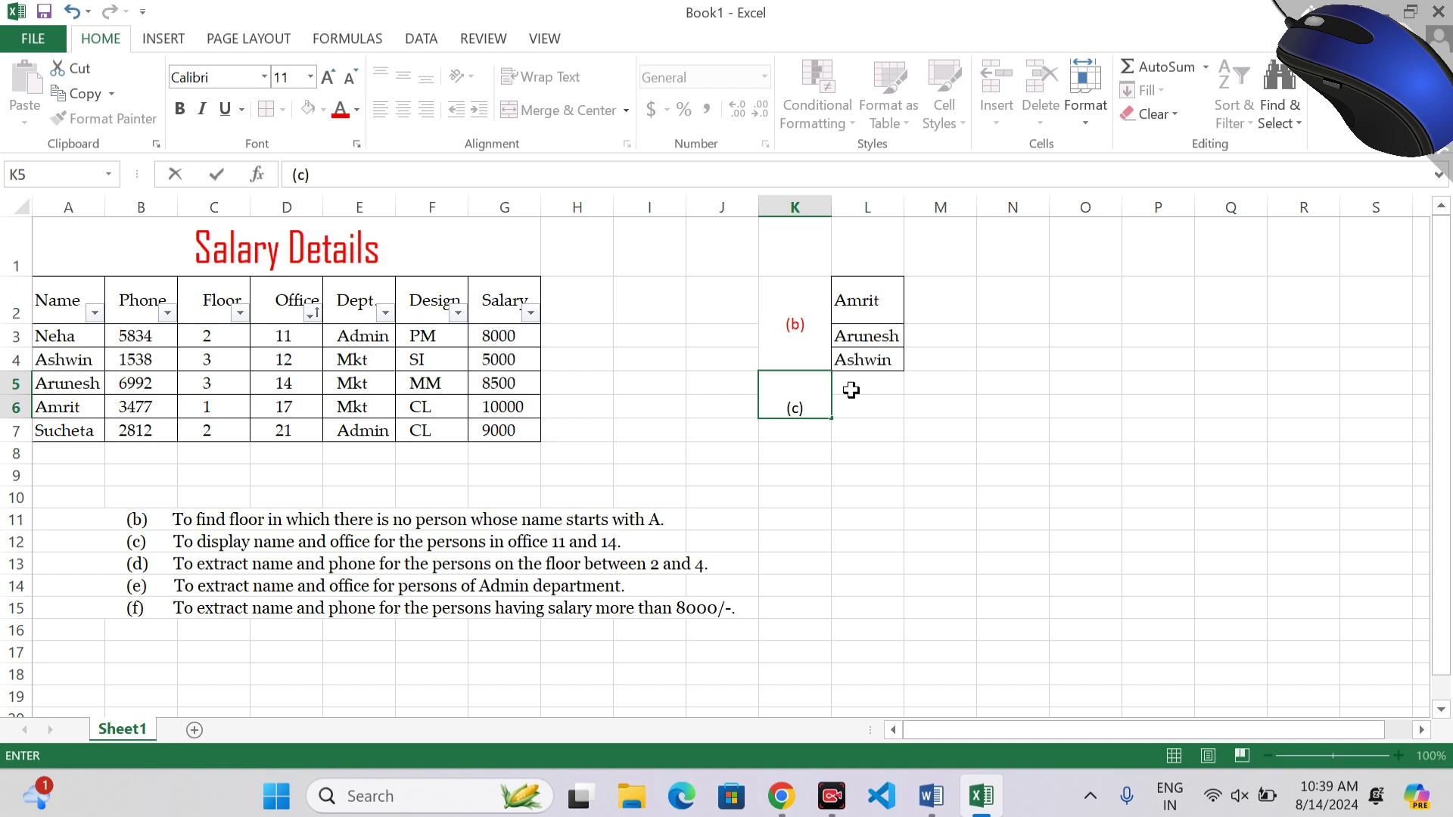
pyautogui.write('c)')
# Step: Copy the names of the persons in offices 11 and 14 from the table into cells L5 and L6
pyautogui.click(46, 340)
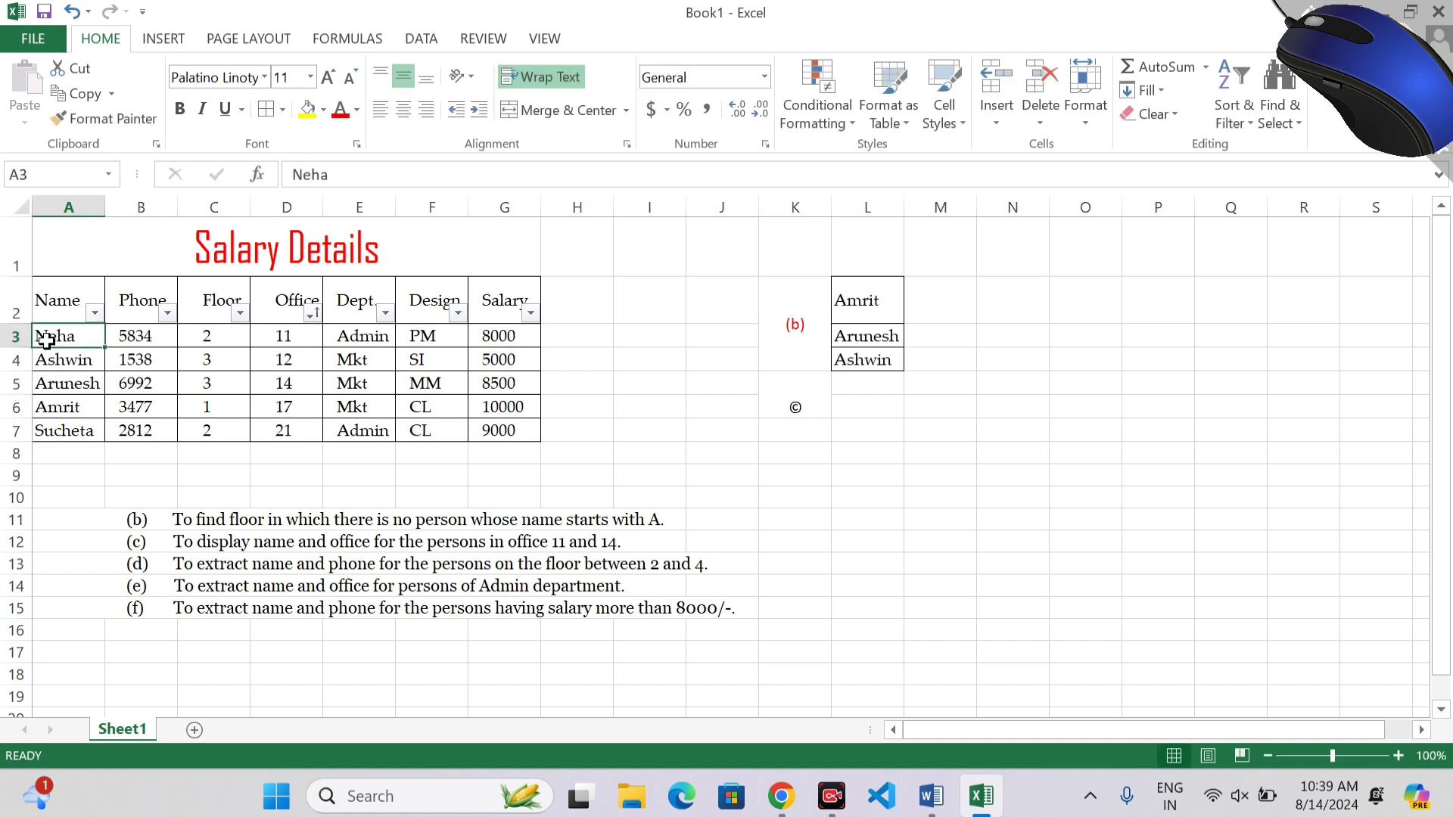
pyautogui.hotkey('ctrl', 'c')
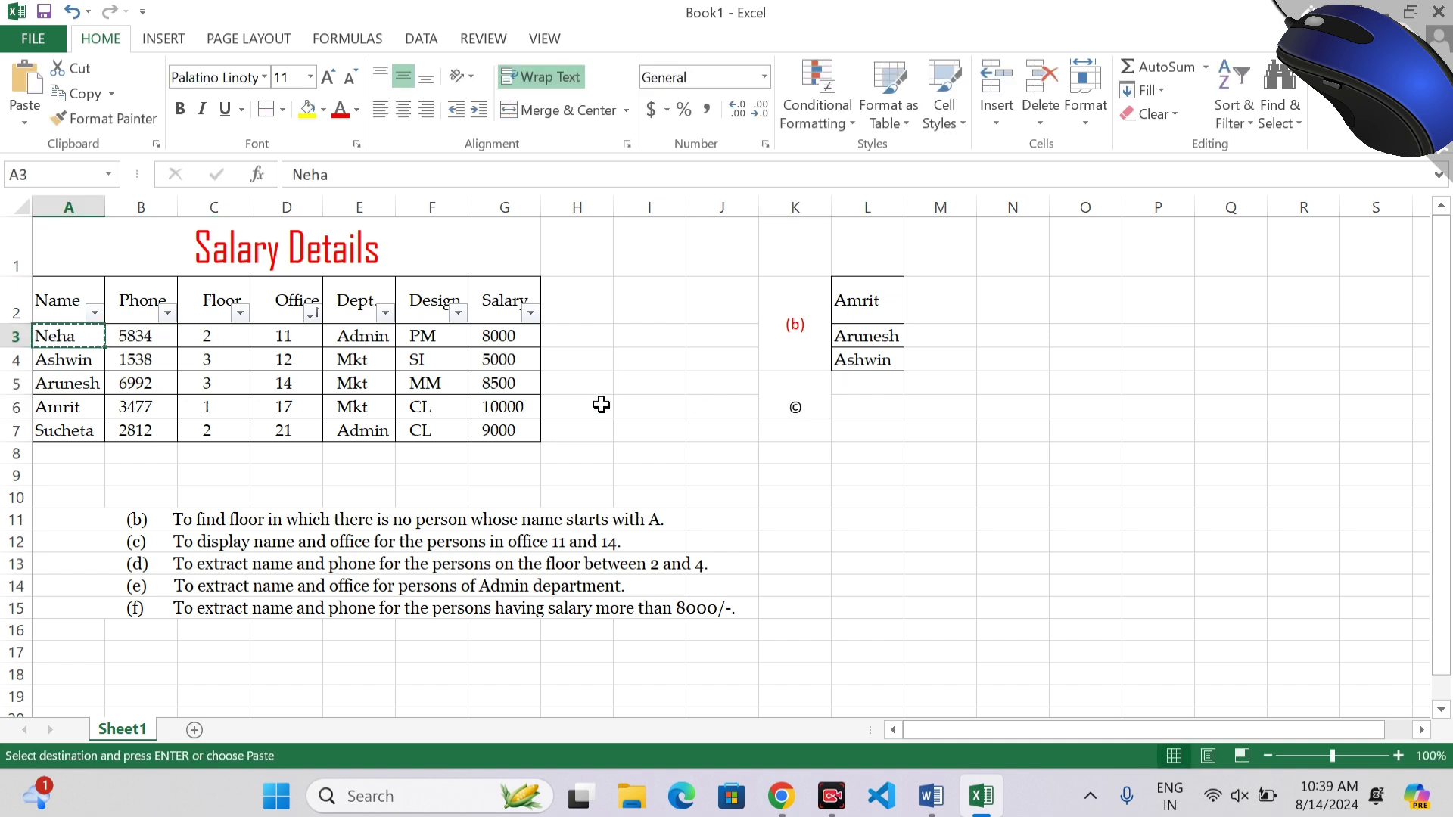
pyautogui.click(862, 388)
pyautogui.hotkey('ctrl', 'v')
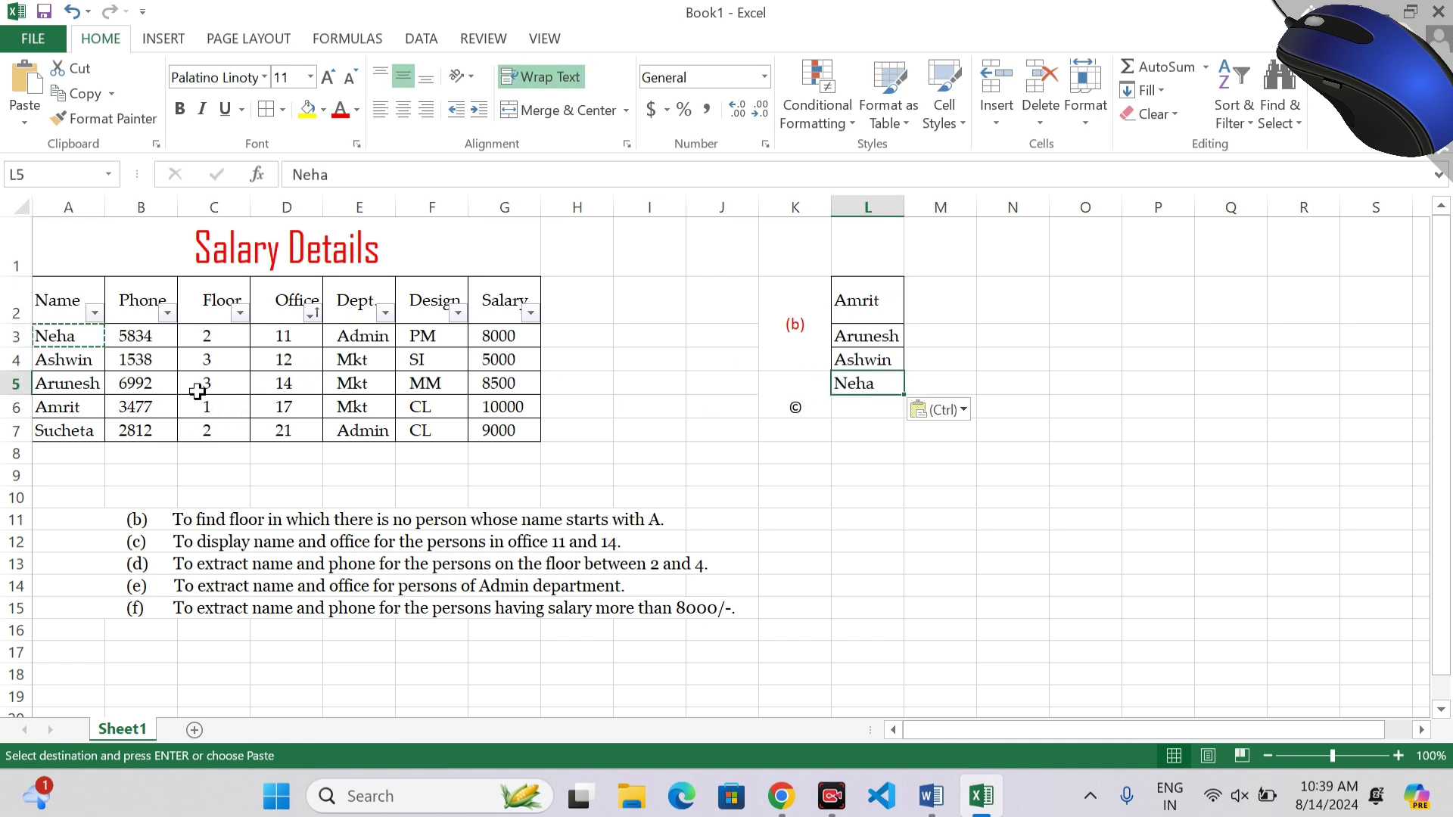
pyautogui.click(49, 386)
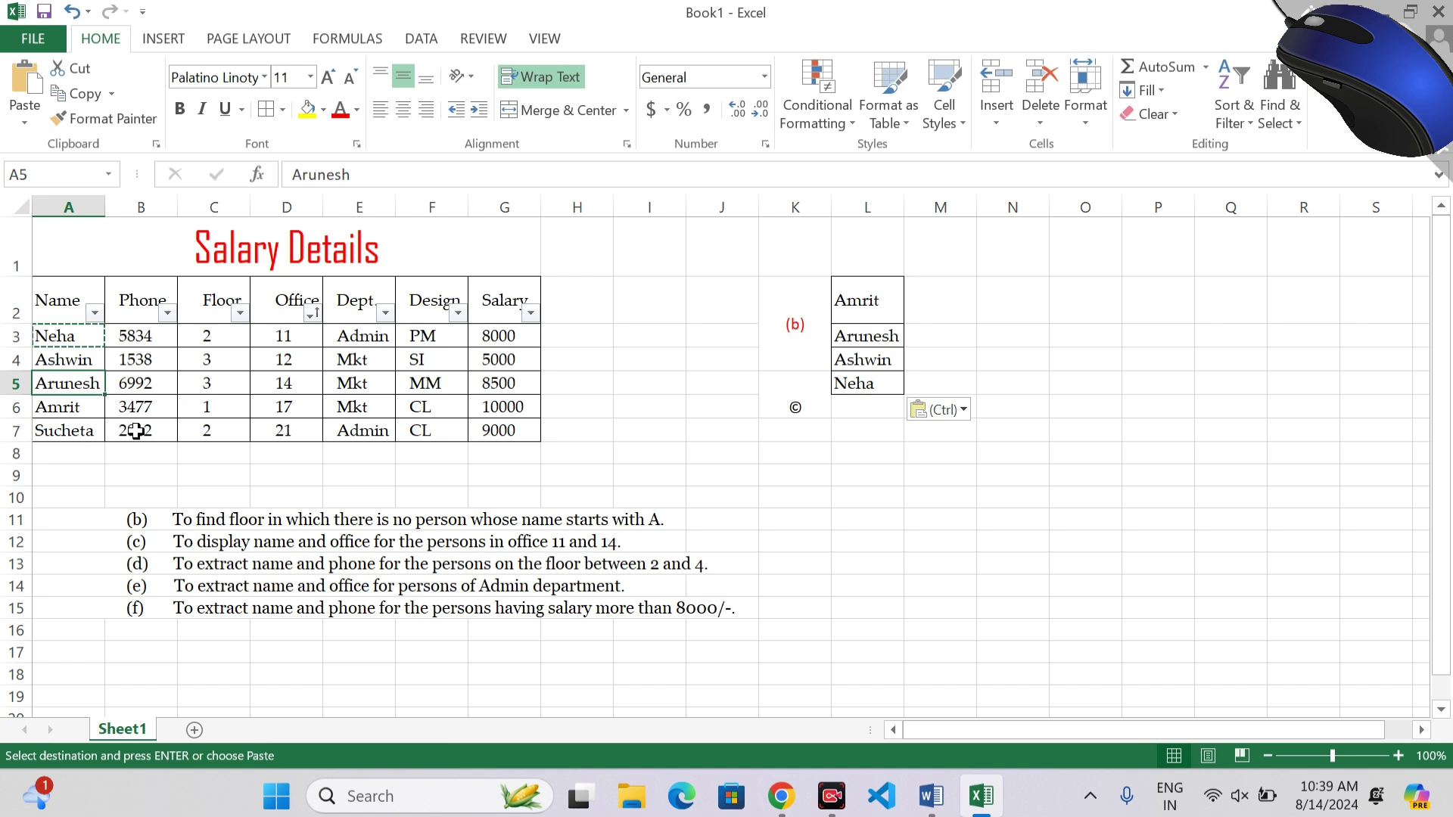
pyautogui.hotkey('ctrl', 'c')
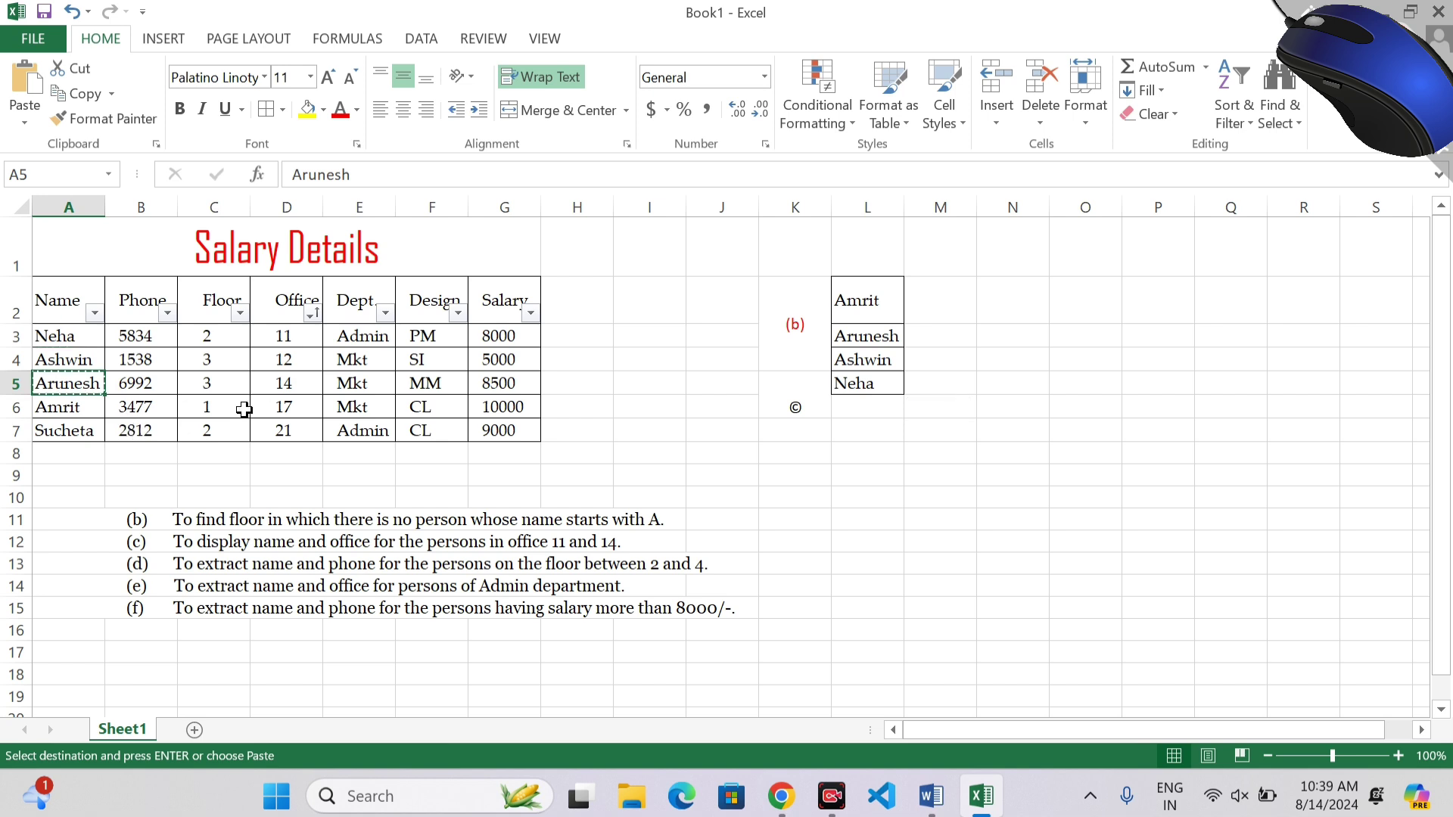
pyautogui.click(846, 409)
pyautogui.hotkey('ctrl', 'v')
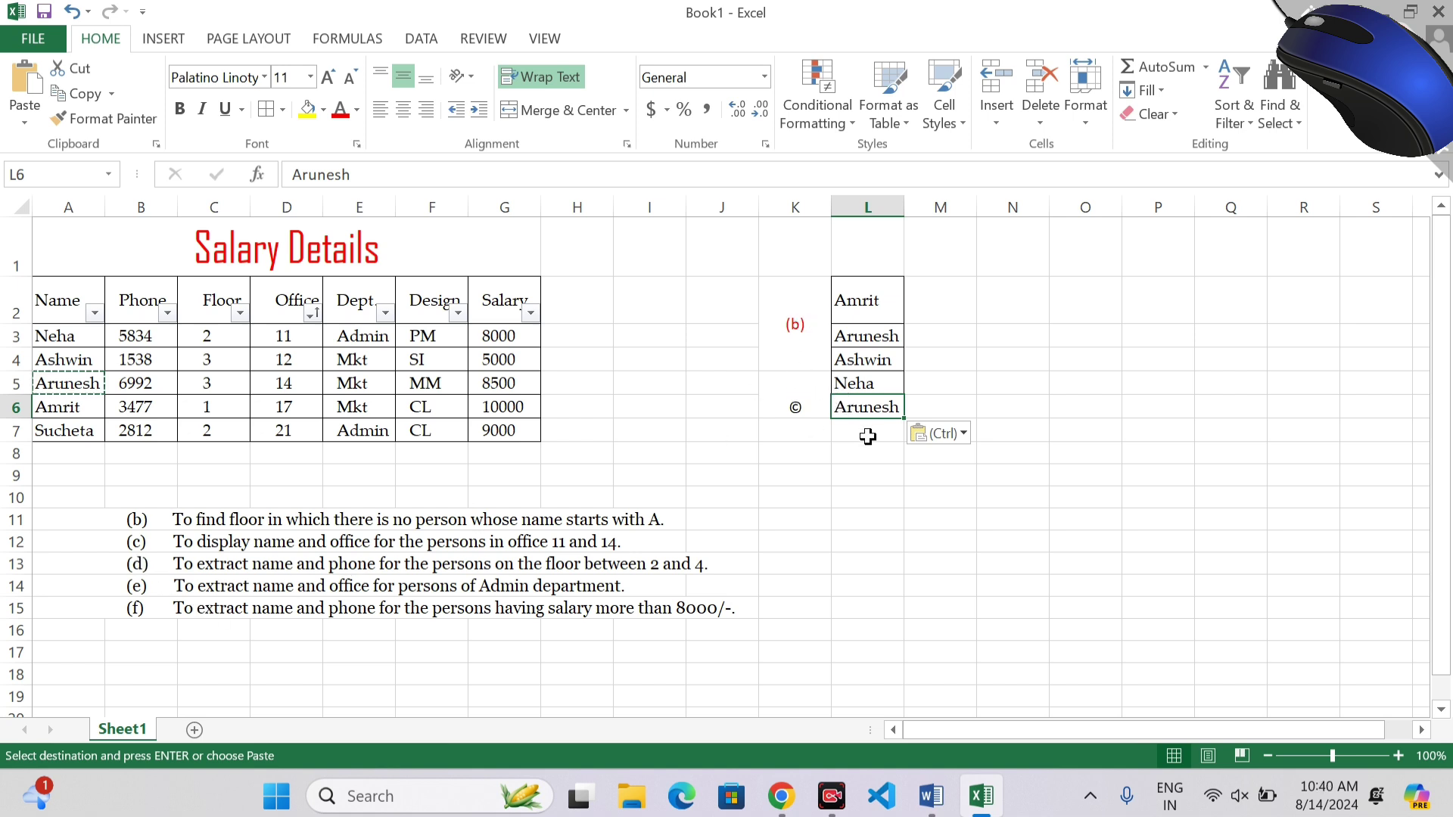
pyautogui.click(806, 390)
pyautogui.moveTo(806, 390); pyautogui.dragTo(860, 387)
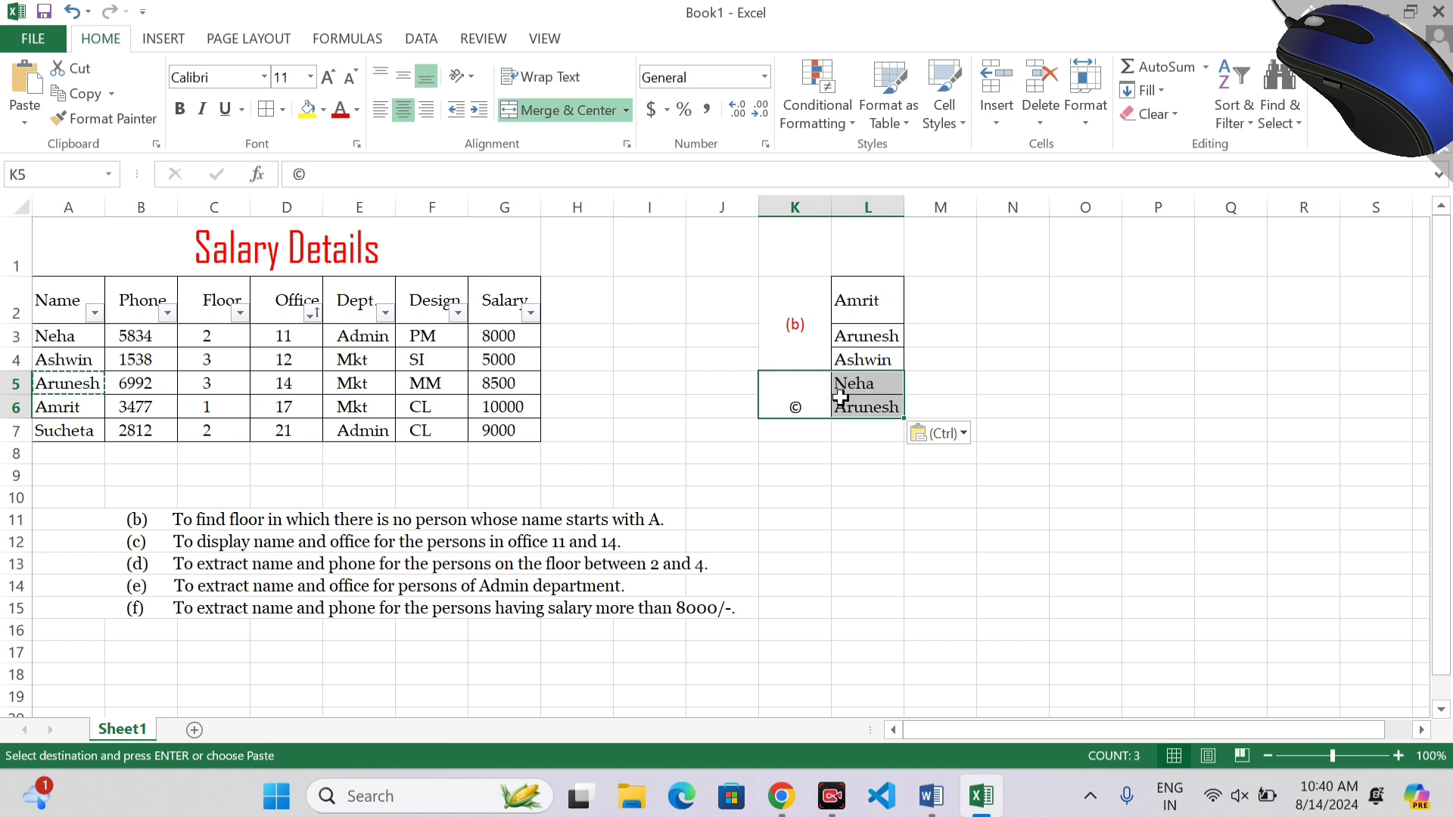
pyautogui.hotkey('ctrl', 'c')
pyautogui.click(837, 407)
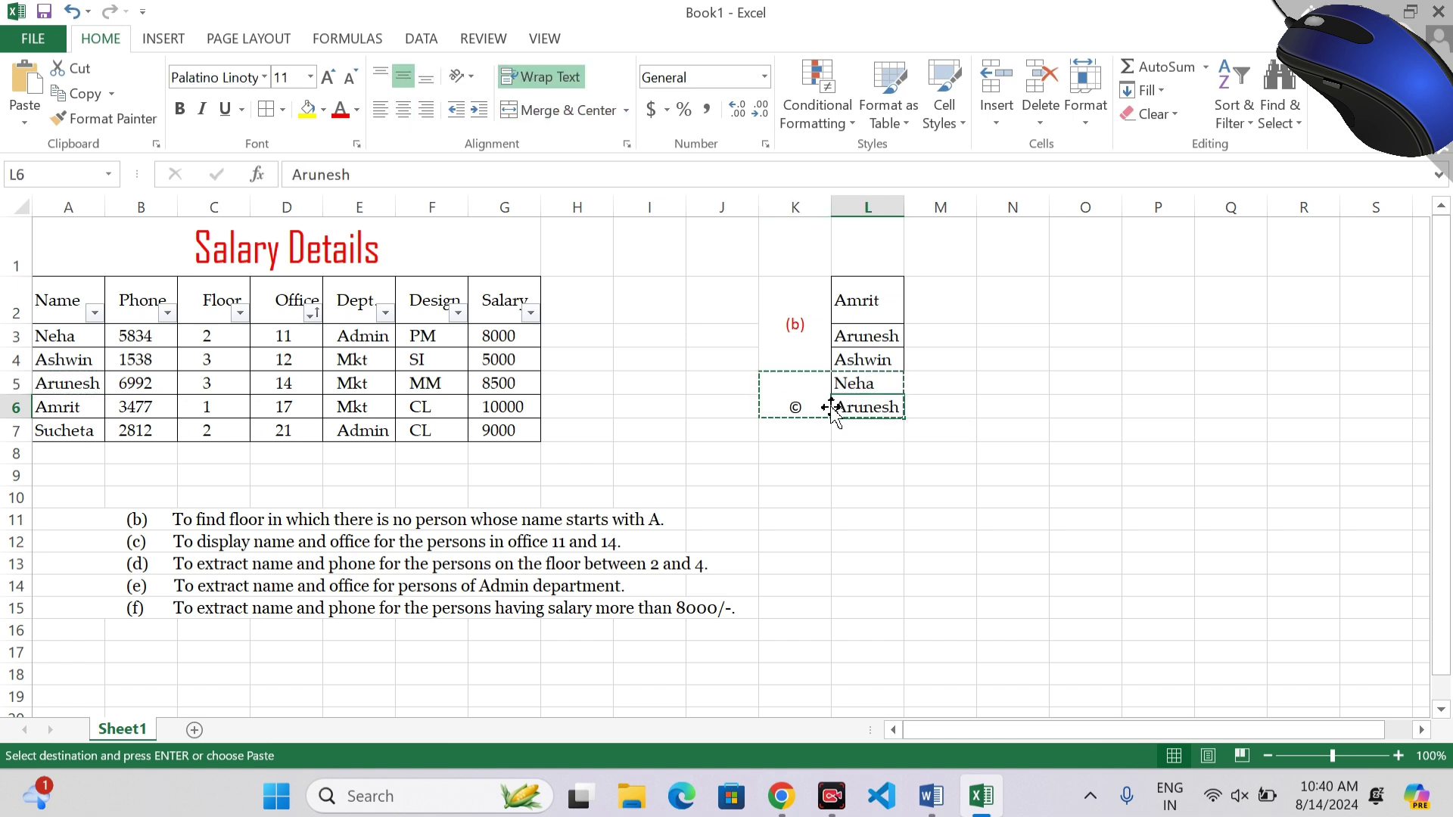
pyautogui.click(922, 339)
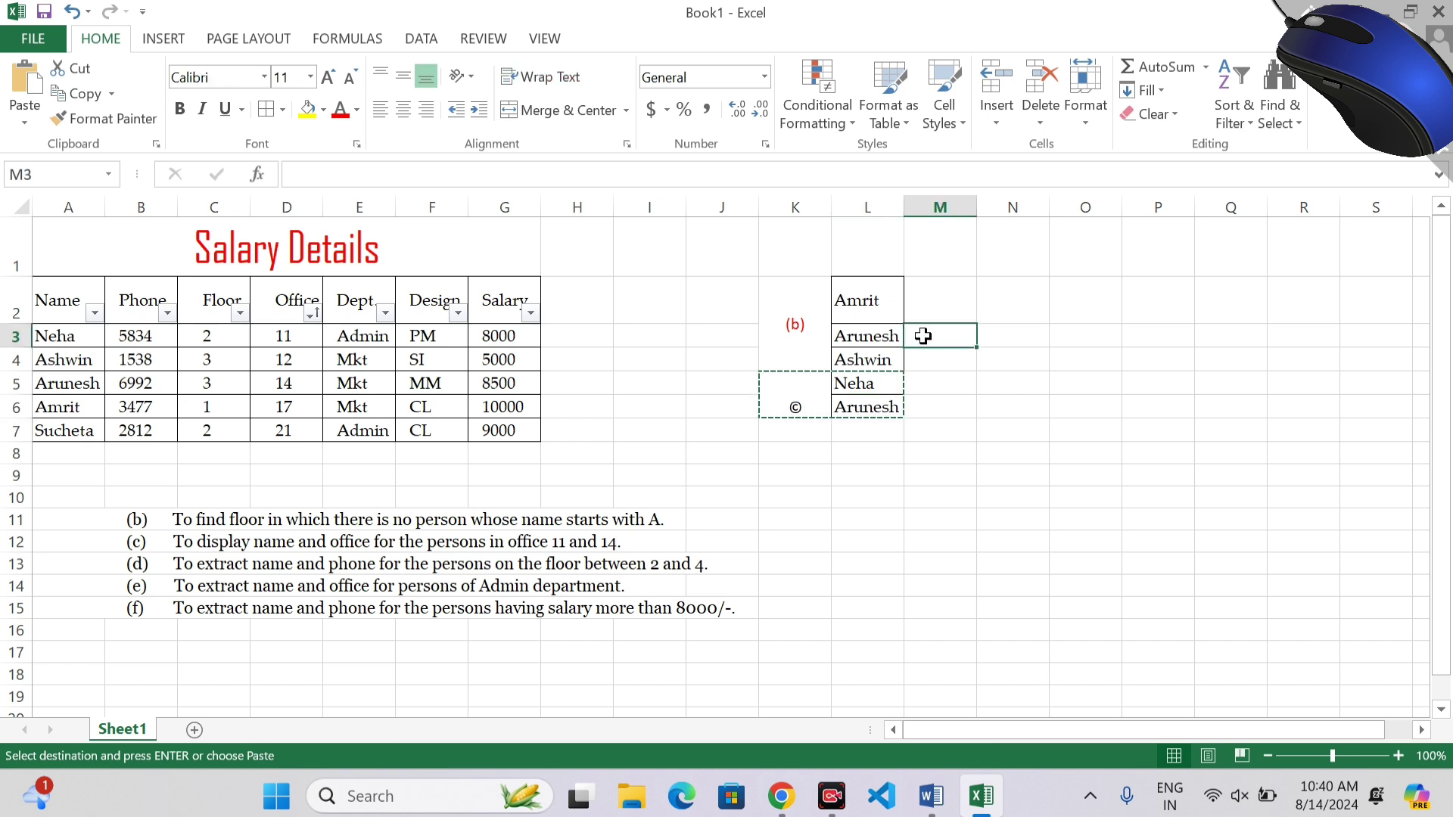
pyautogui.press('Escape')
# Step: Enter the question label "(d)" in cell K8
pyautogui.click(803, 451)
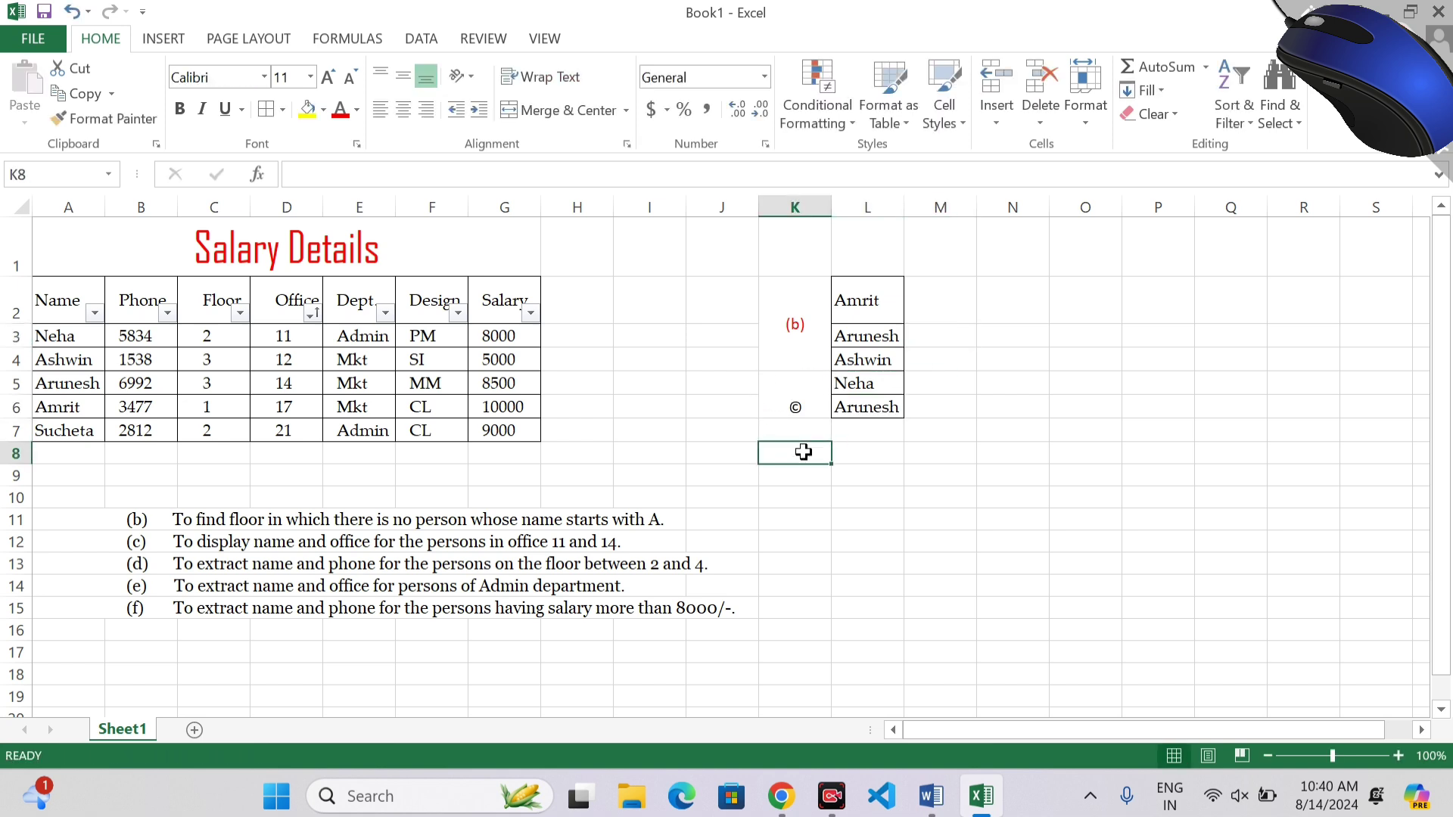
pyautogui.write('(d')
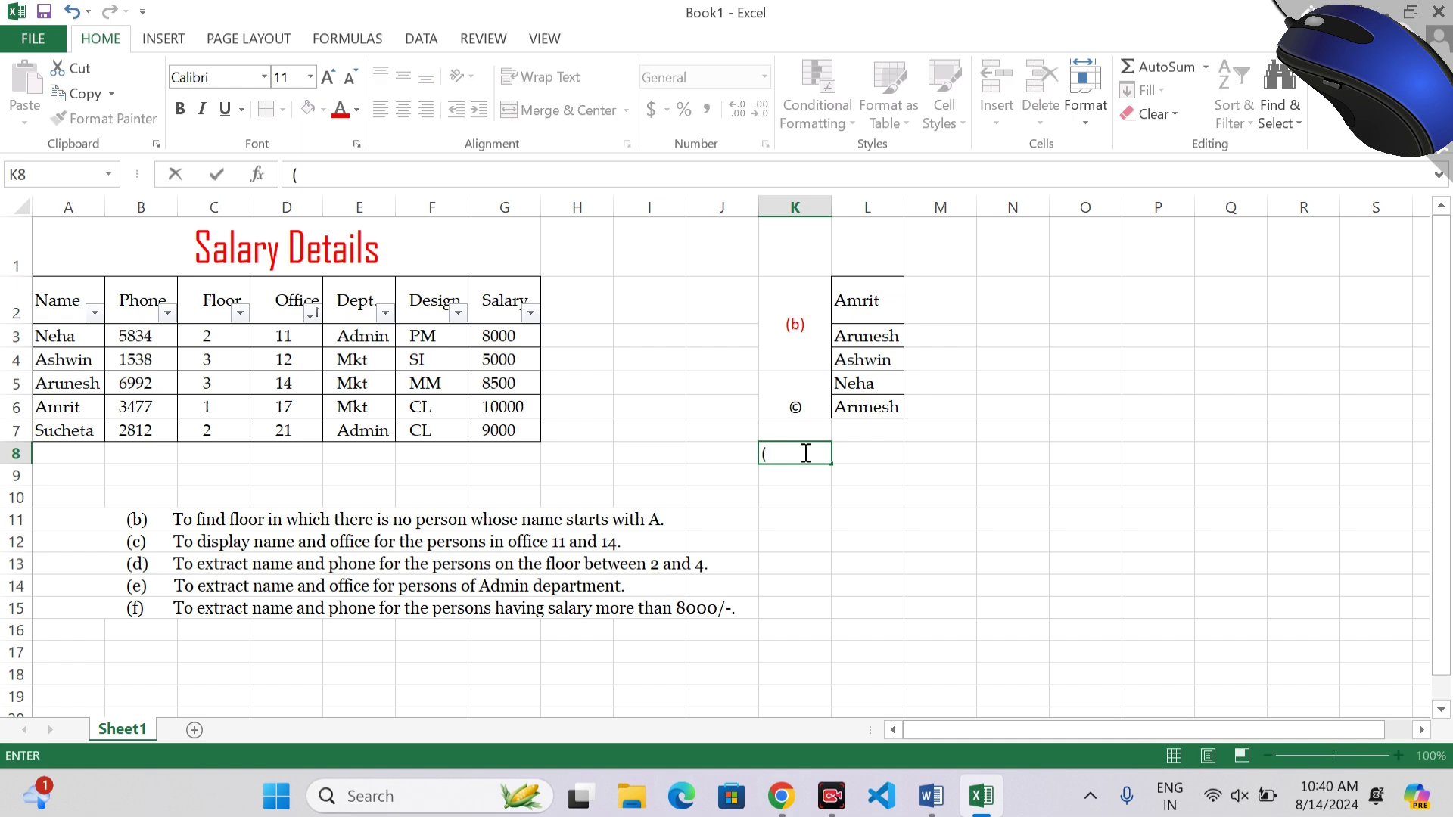
pyautogui.click(888, 449)
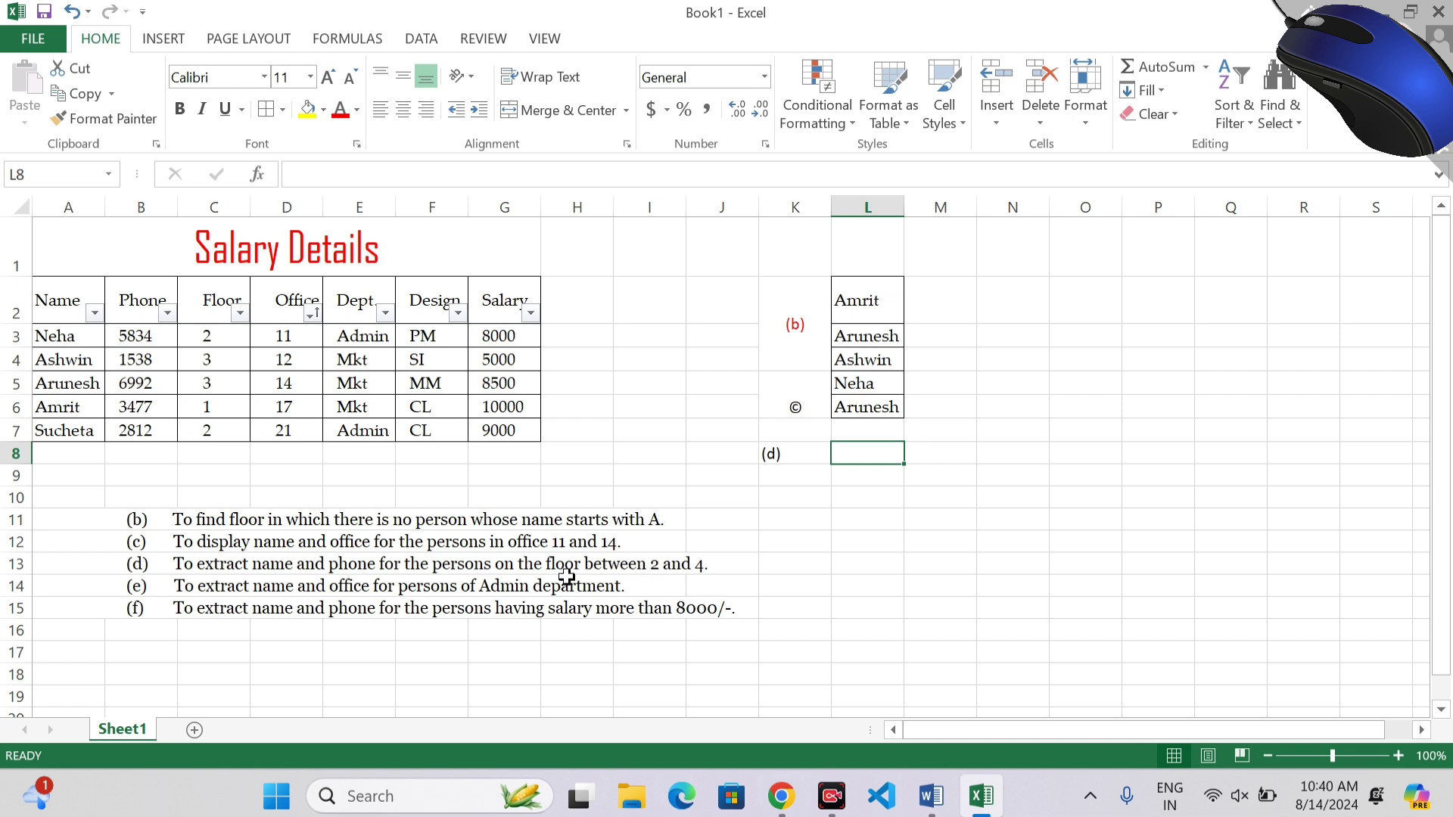
# Step: Sort the employee table by Floor from largest to smallest
pyautogui.click(238, 313)
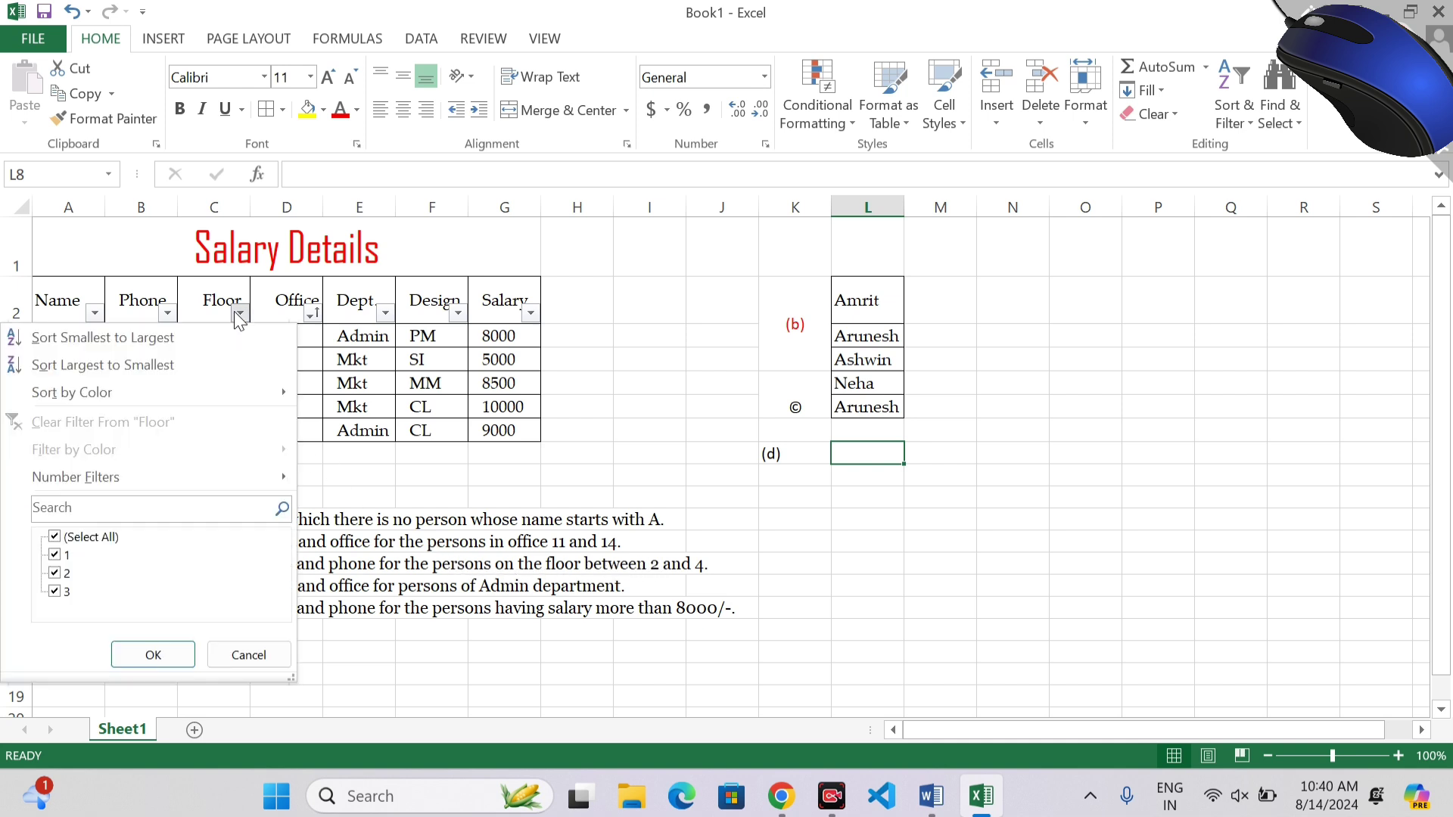
pyautogui.click(209, 365)
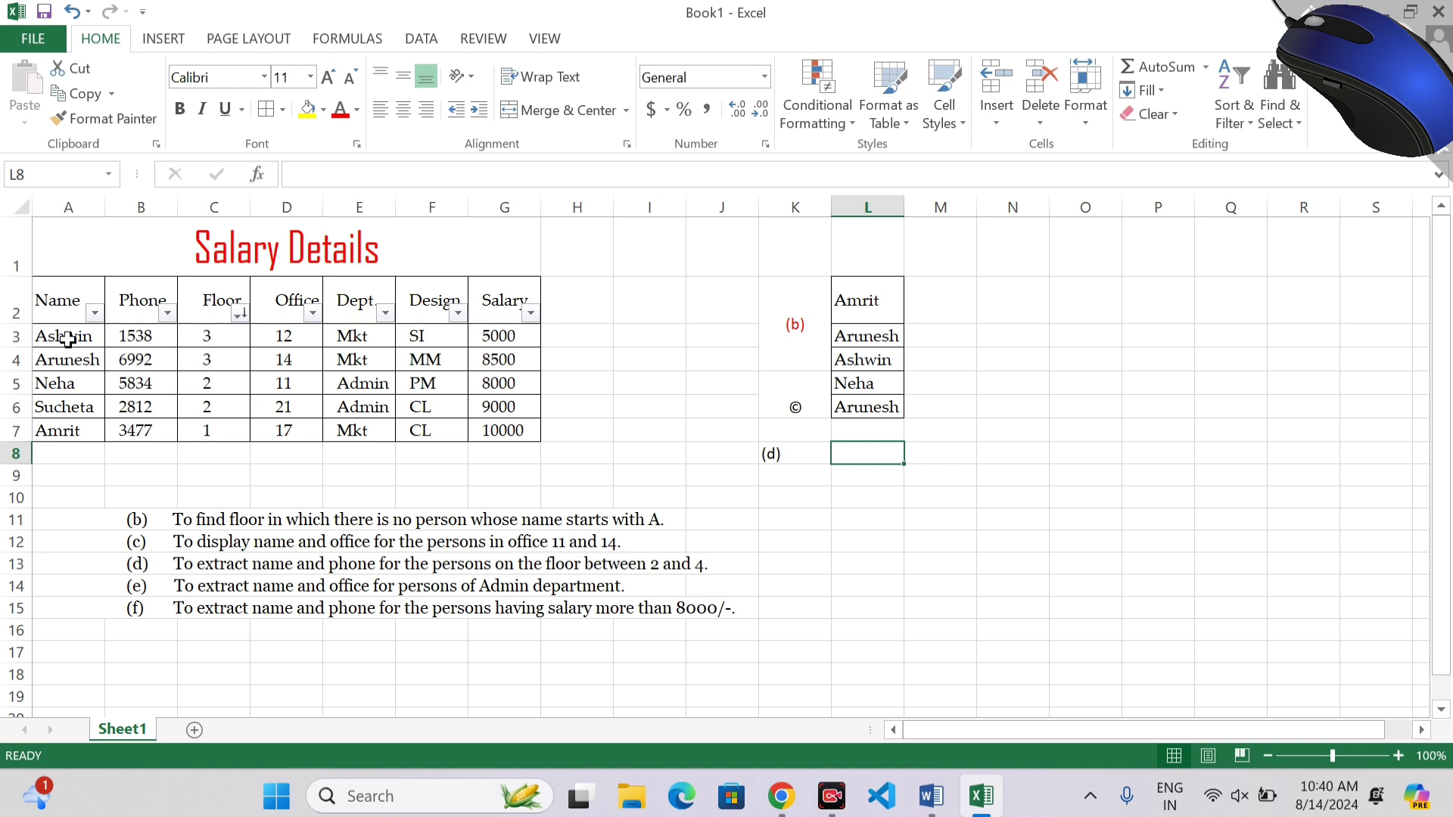
# Step: Copy the names and phone numbers of the persons on floors 2 and 3 from the table into cells L8:M11
pyautogui.moveTo(66, 333); pyautogui.dragTo(121, 404)
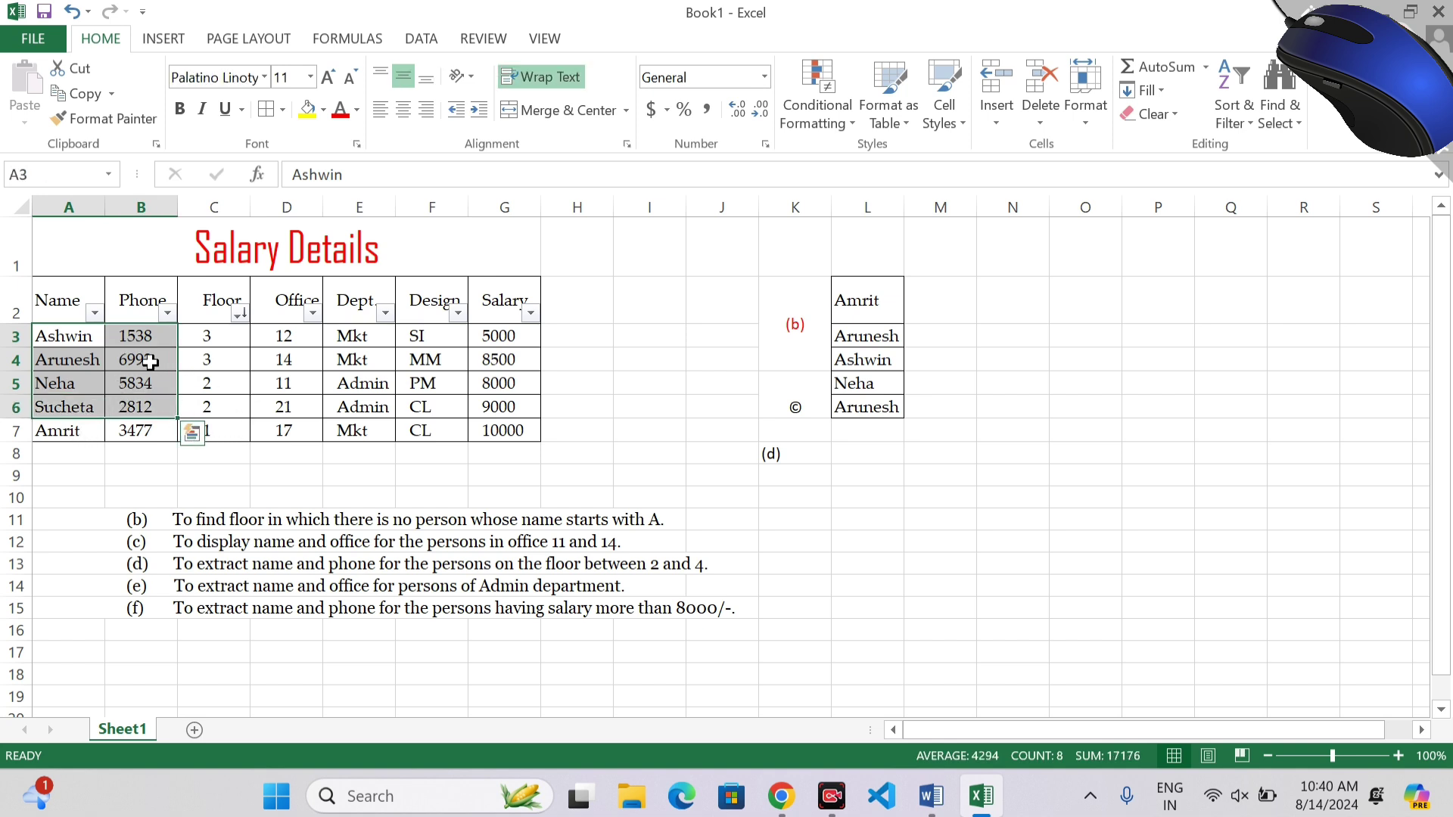
pyautogui.hotkey('ctrl', 'c')
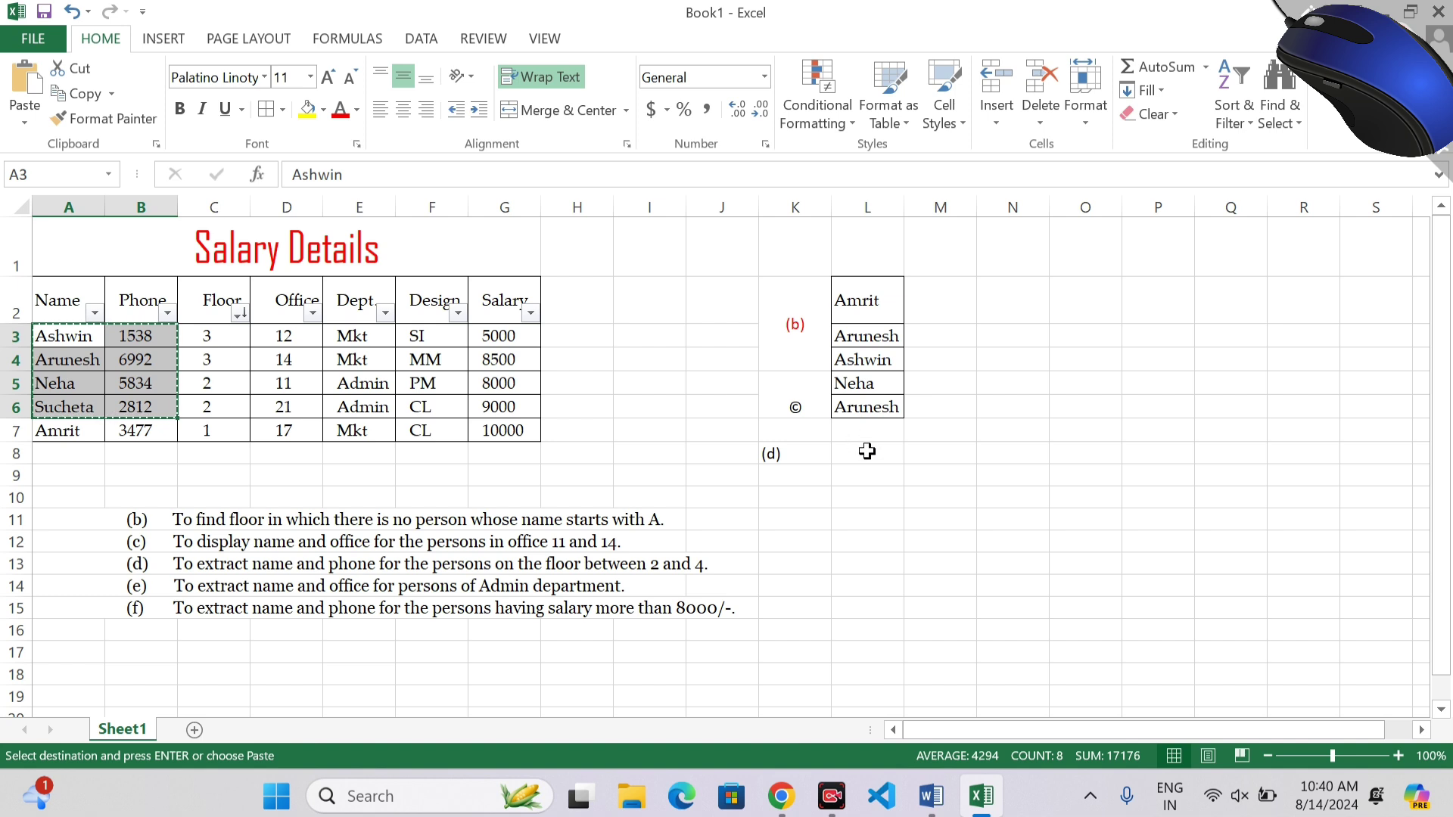
pyautogui.click(867, 452)
pyautogui.hotkey('ctrl', 'v')
pyautogui.press('ctrl')
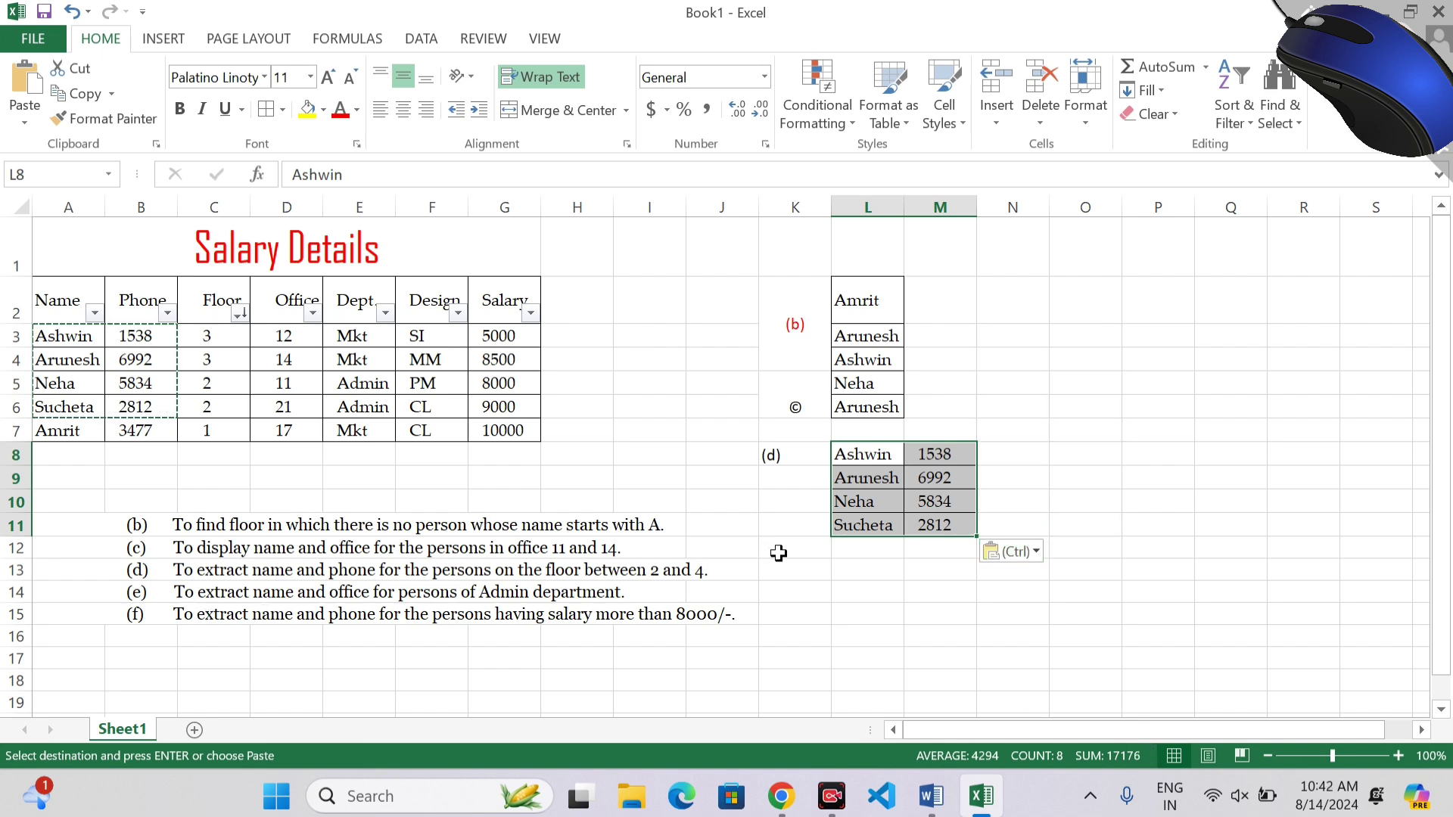
# Step: Enter the question label "(e)" in cell K13
pyautogui.click(799, 567)
pyautogui.write('(e')
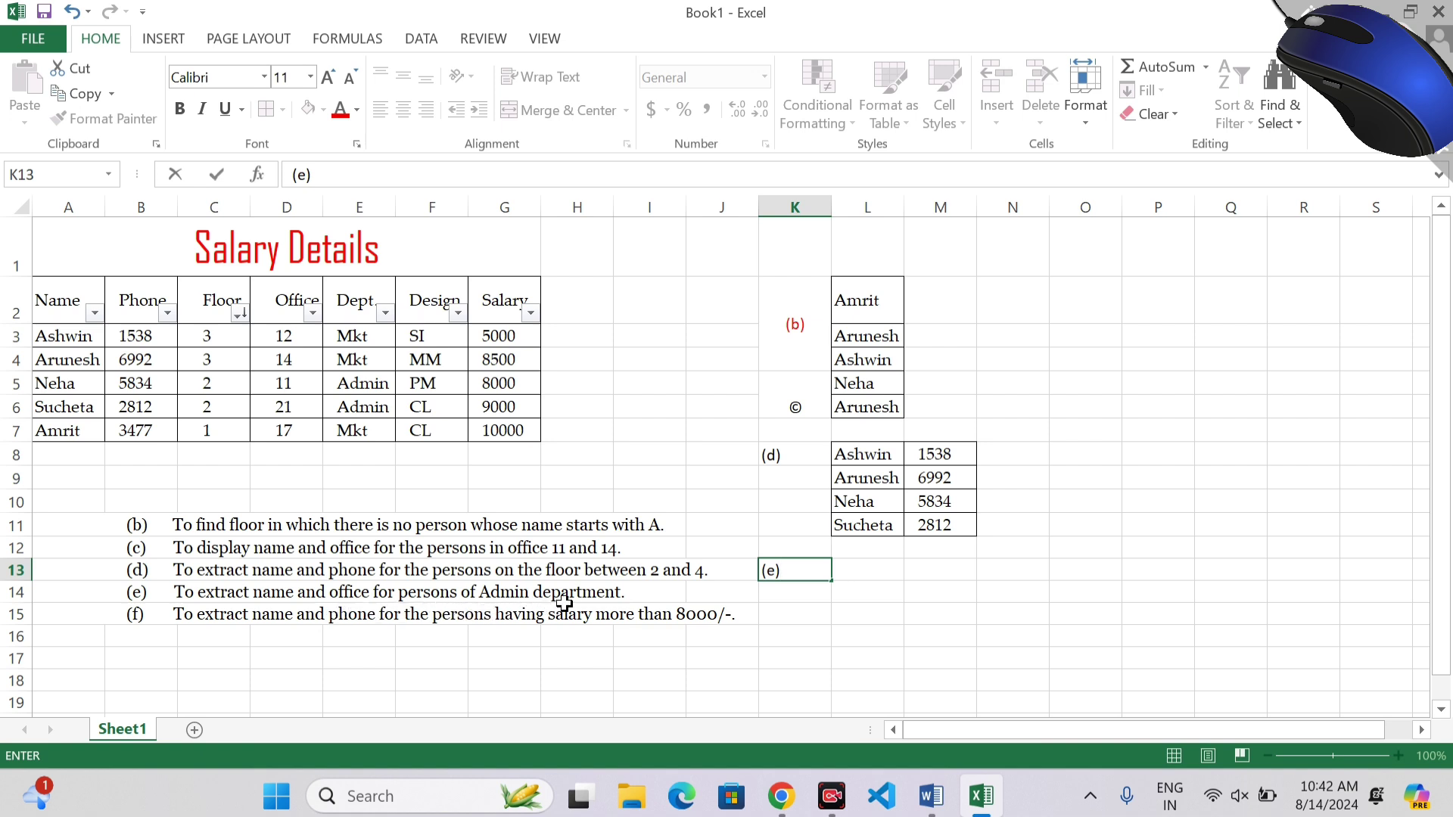
pyautogui.click(870, 564)
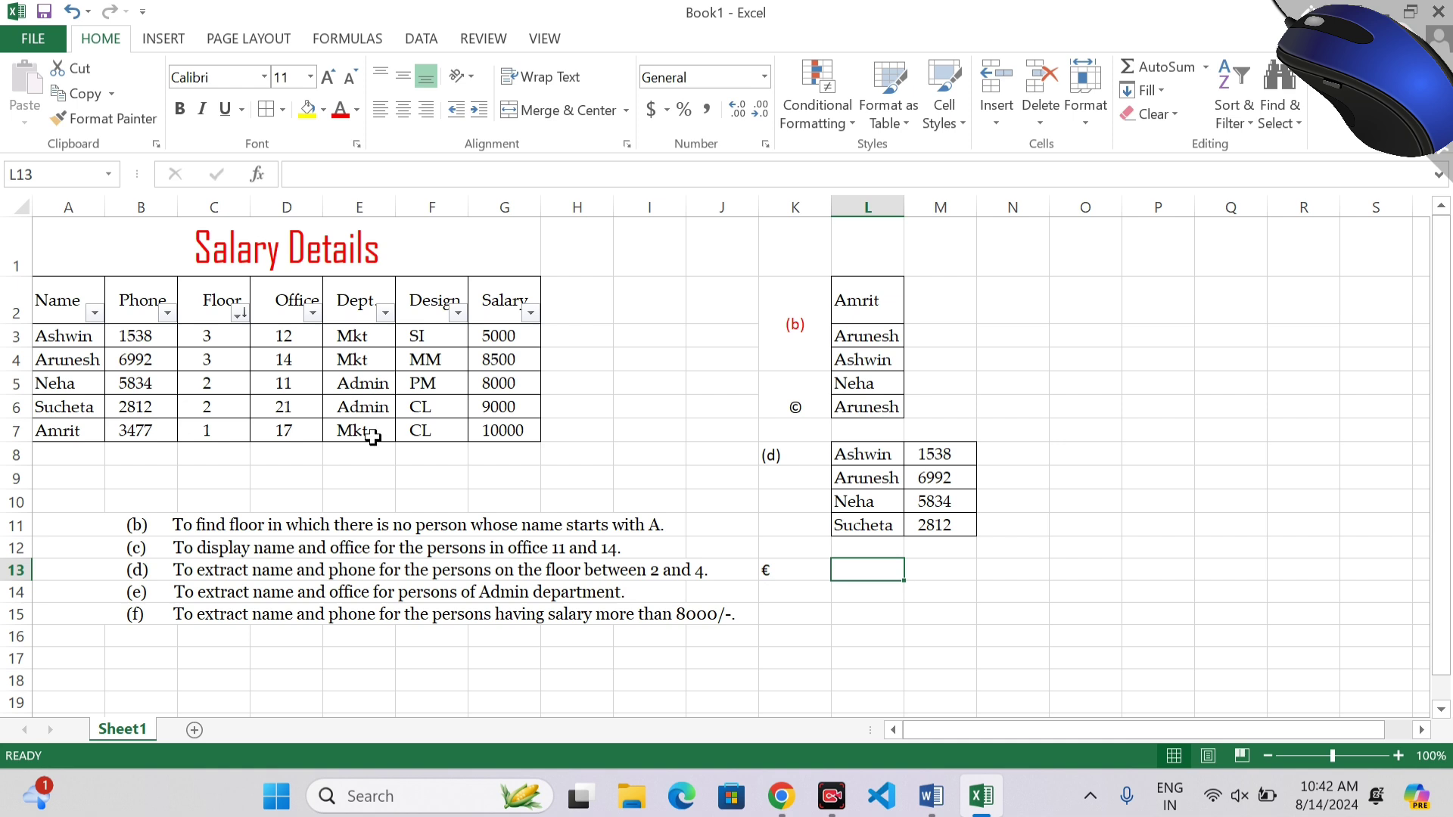
# Step: Sort the employee table by Dept. from A to Z and copy the Admin employees' names into cells L13 and L14
pyautogui.click(386, 313)
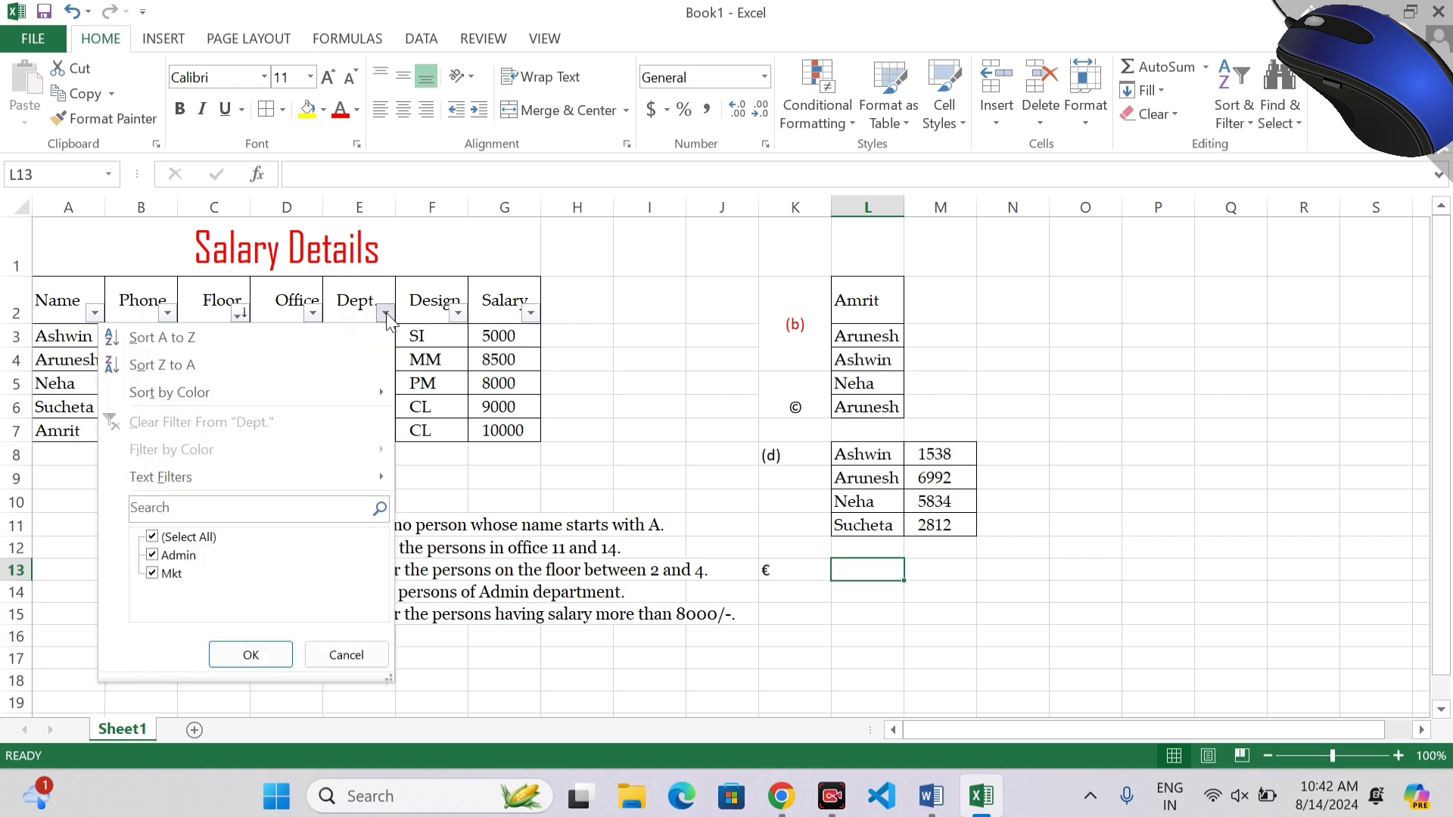
pyautogui.click(241, 333)
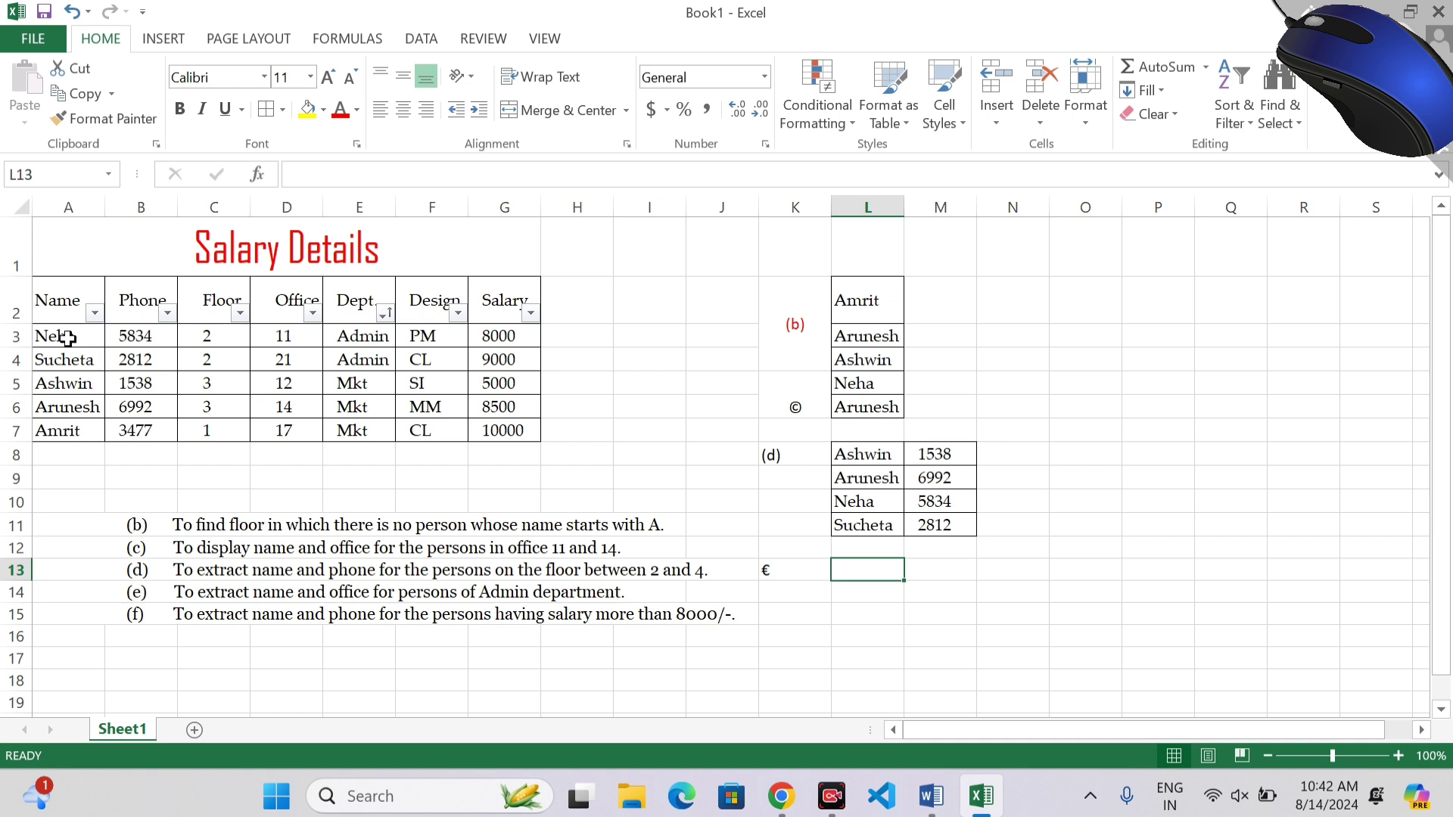
pyautogui.moveTo(59, 335); pyautogui.dragTo(66, 359)
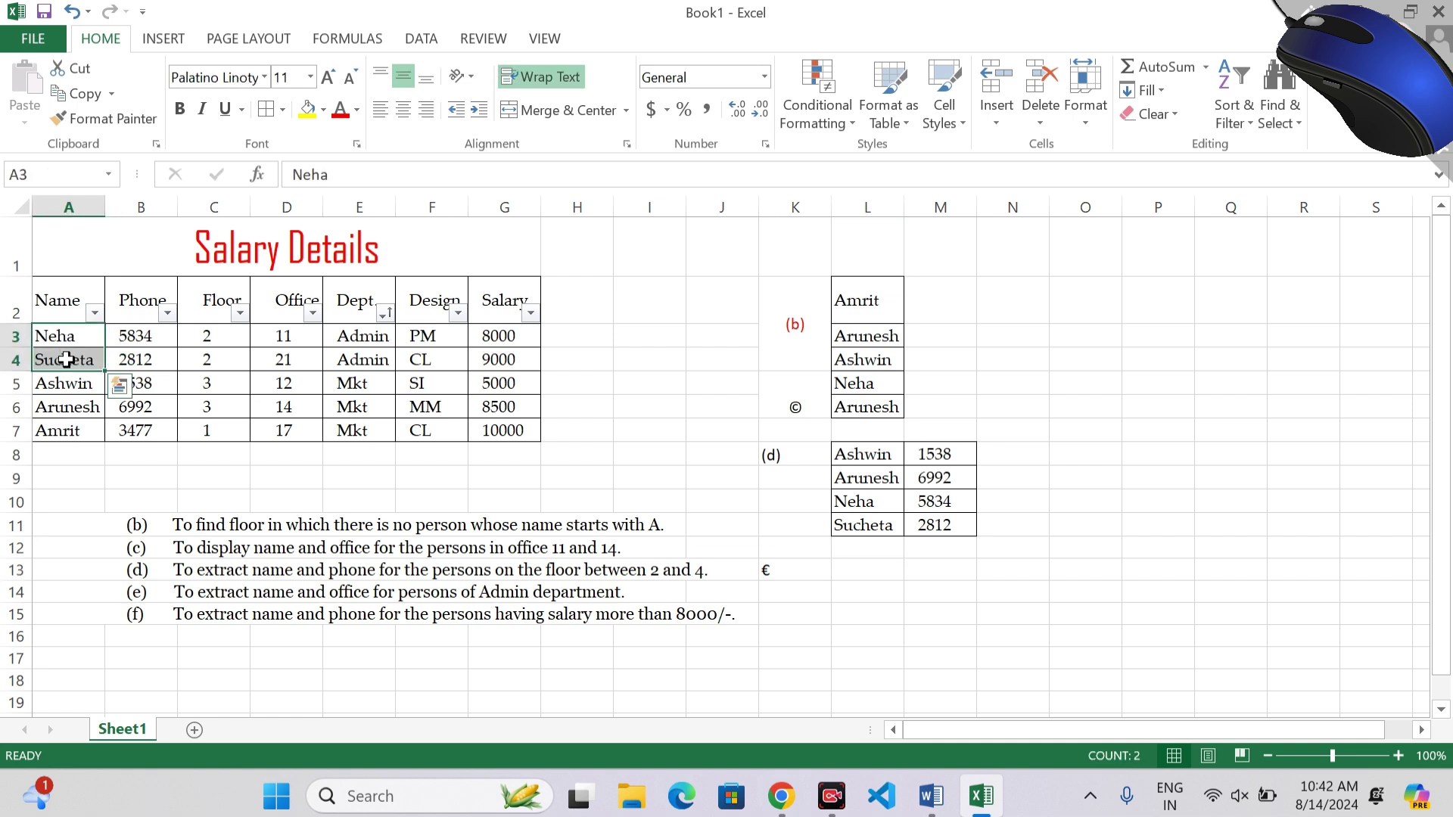
pyautogui.hotkey('ctrl', 'c')
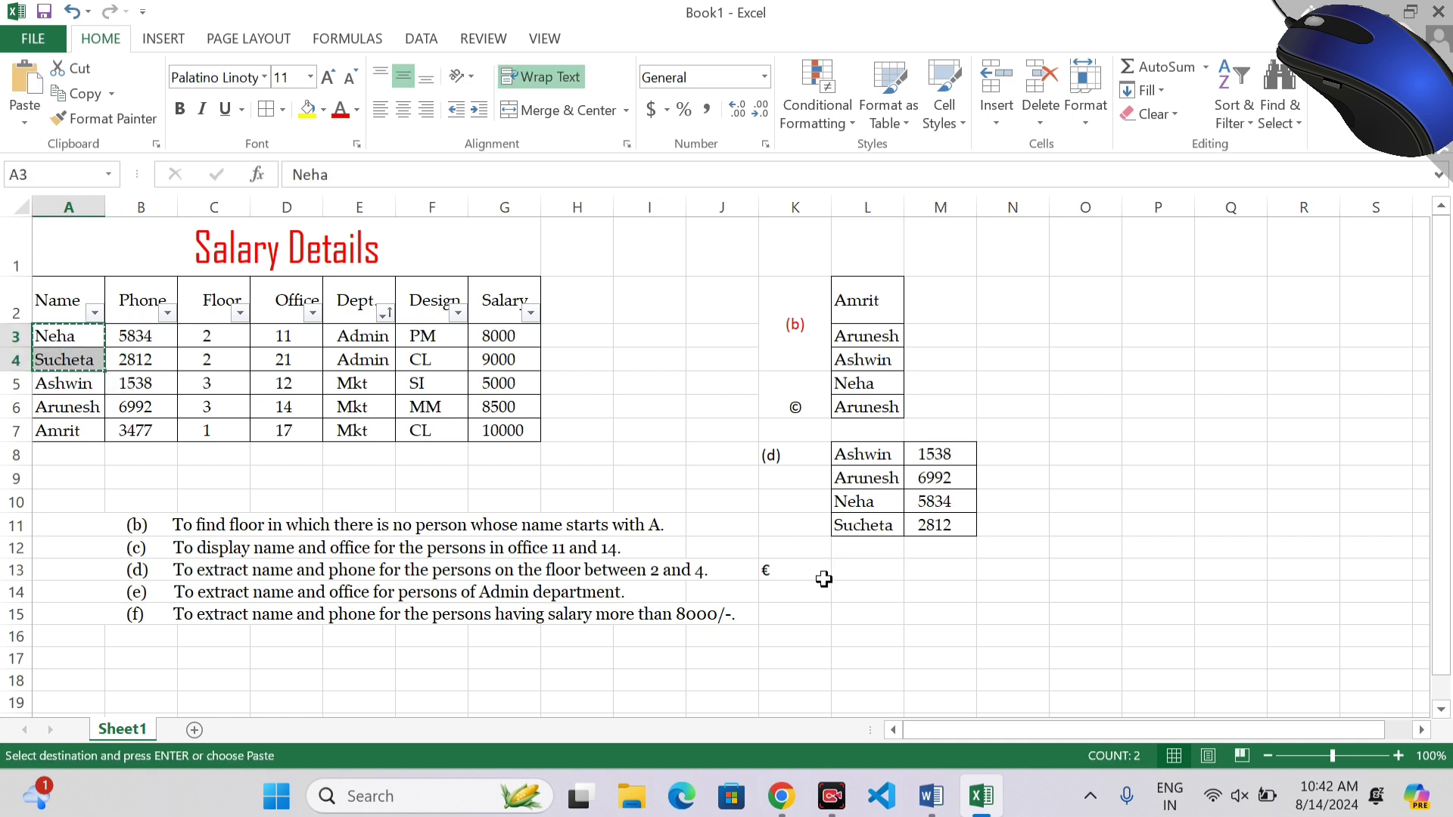
pyautogui.click(869, 578)
pyautogui.hotkey('ctrl', 'v')
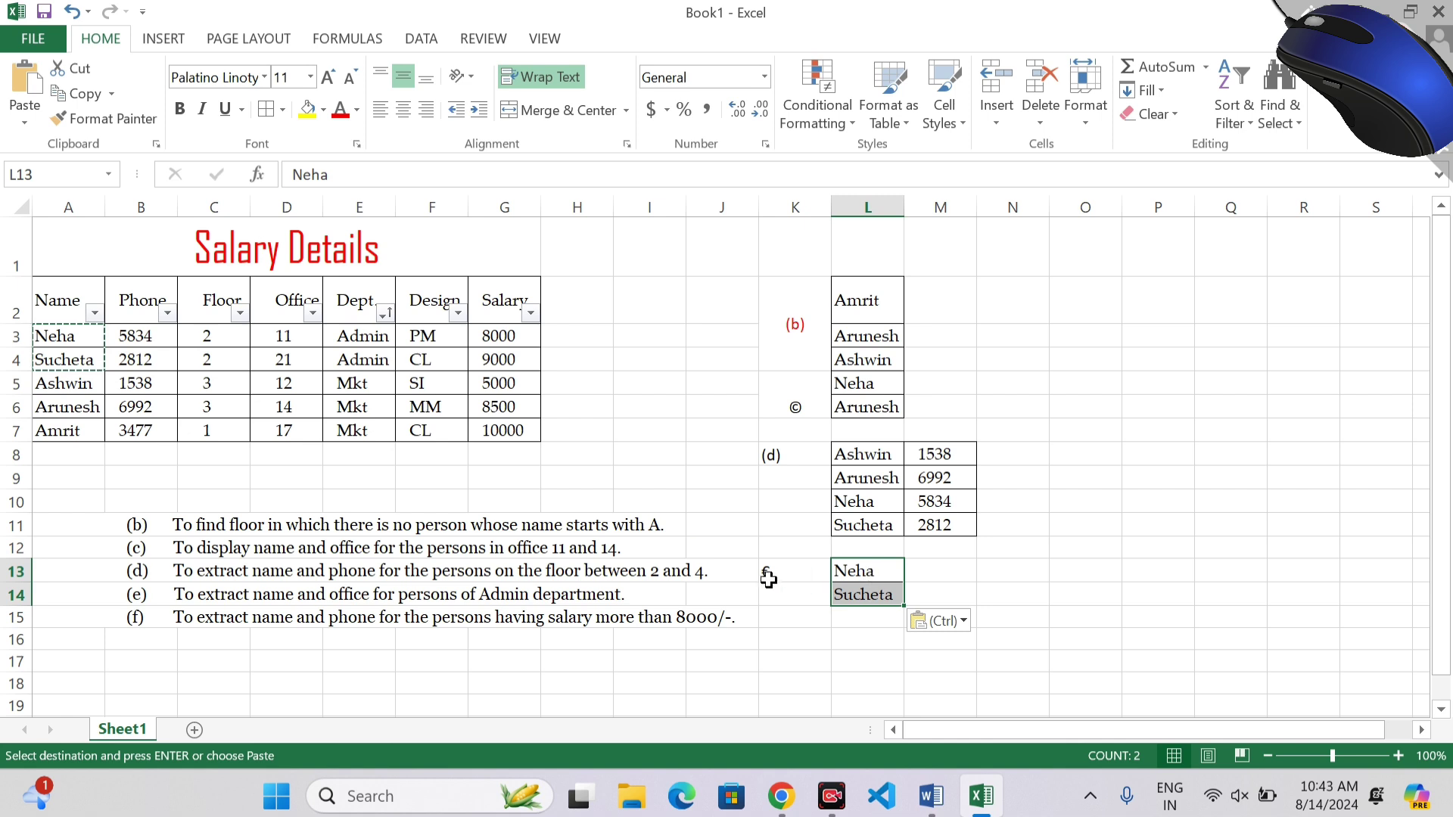
# Step: Replace the label in cell K13 with "e)"
pyautogui.click(768, 575)
pyautogui.write('e')
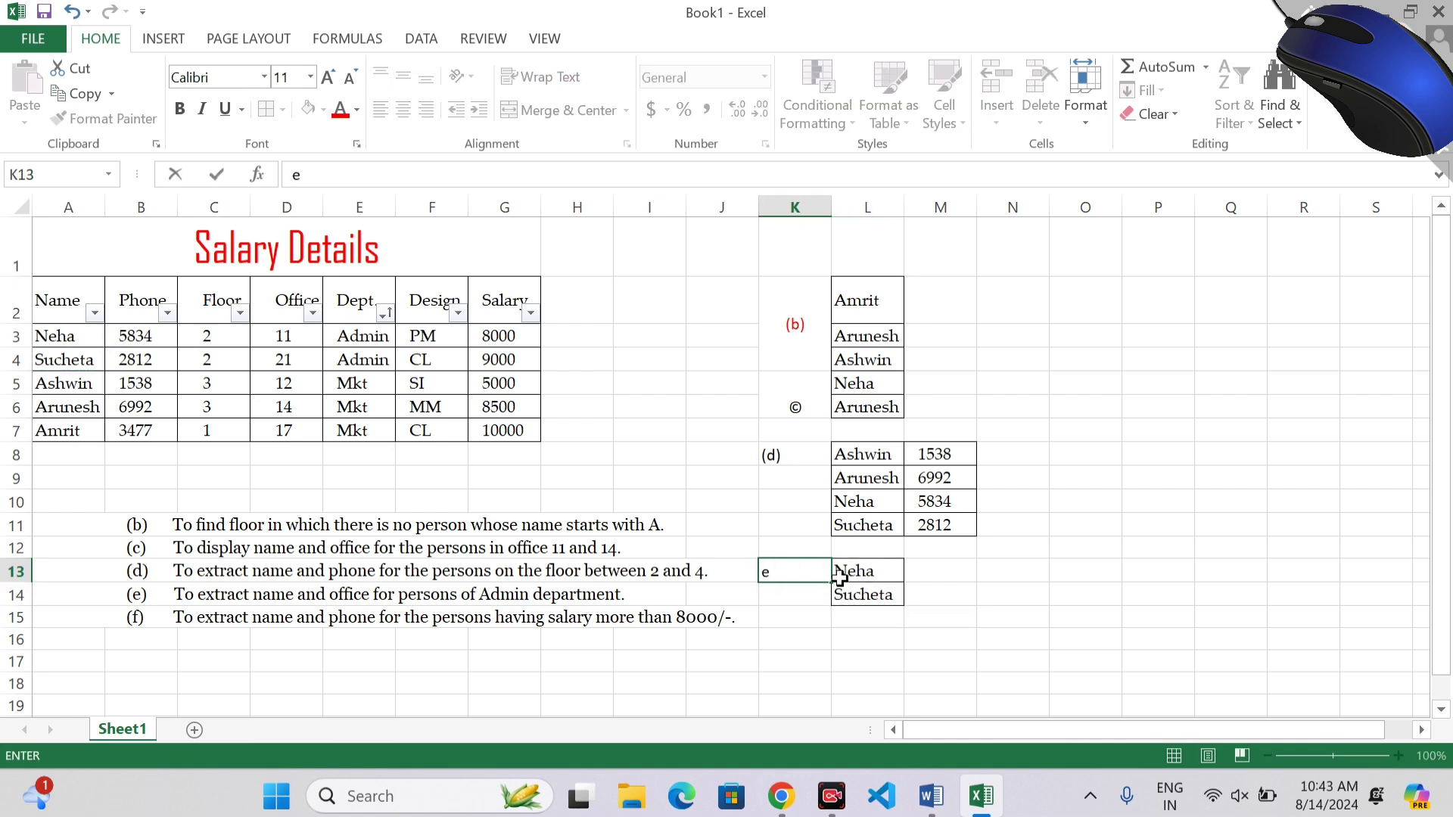
pyautogui.write(')')
pyautogui.press('Return')
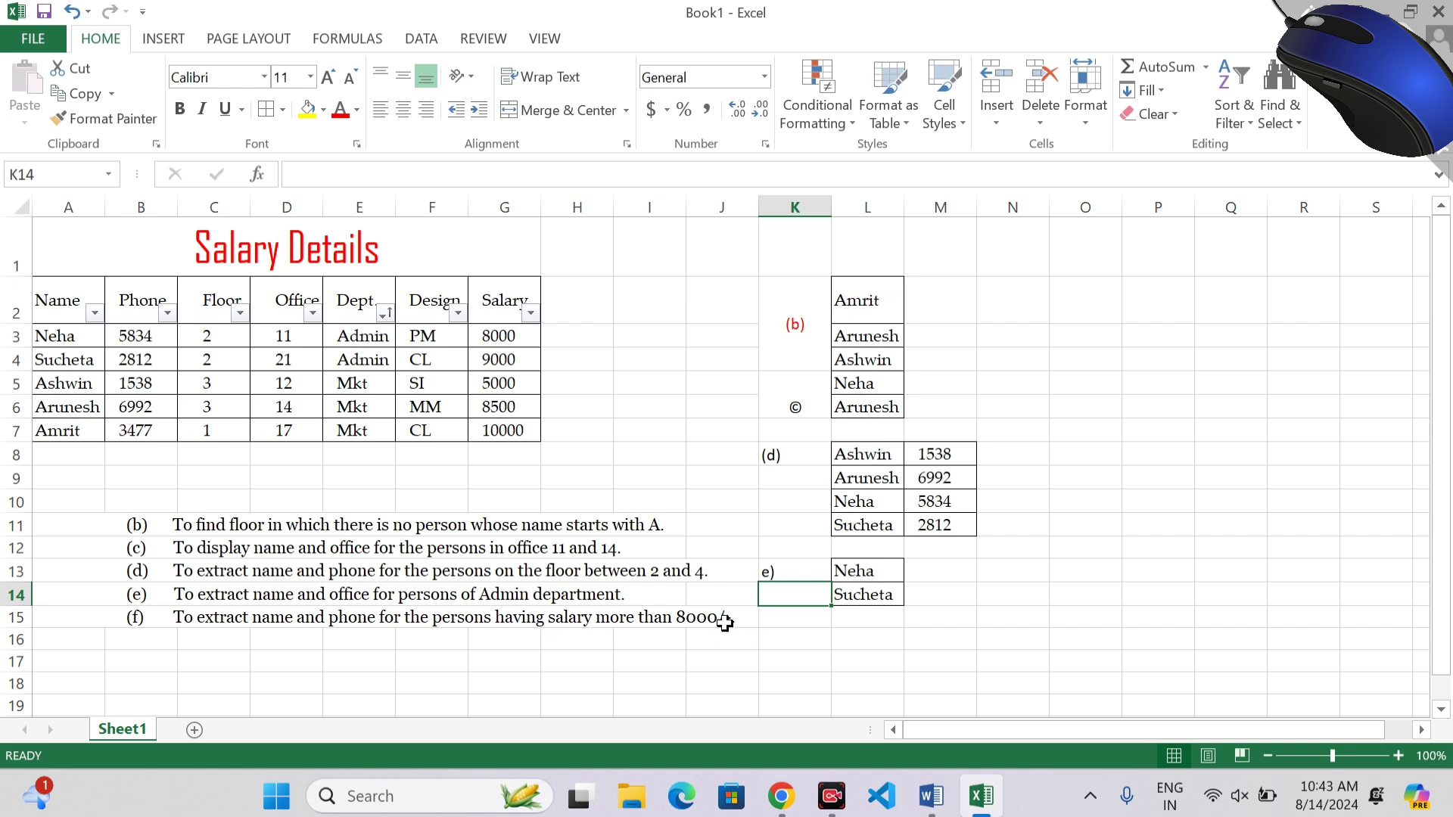
# Step: Sort the employee table by Salary from largest to smallest
pyautogui.click(531, 313)
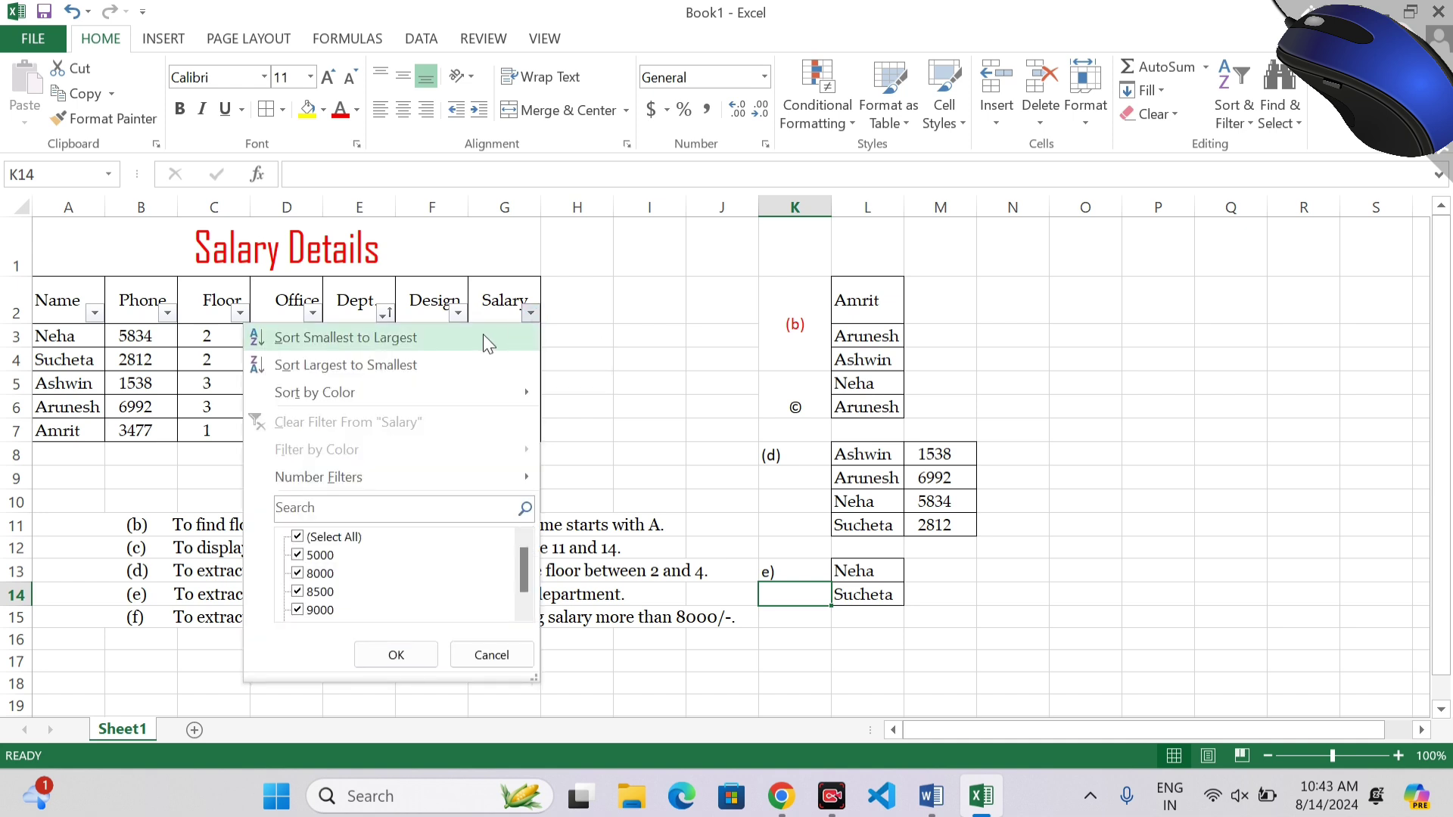
pyautogui.click(420, 365)
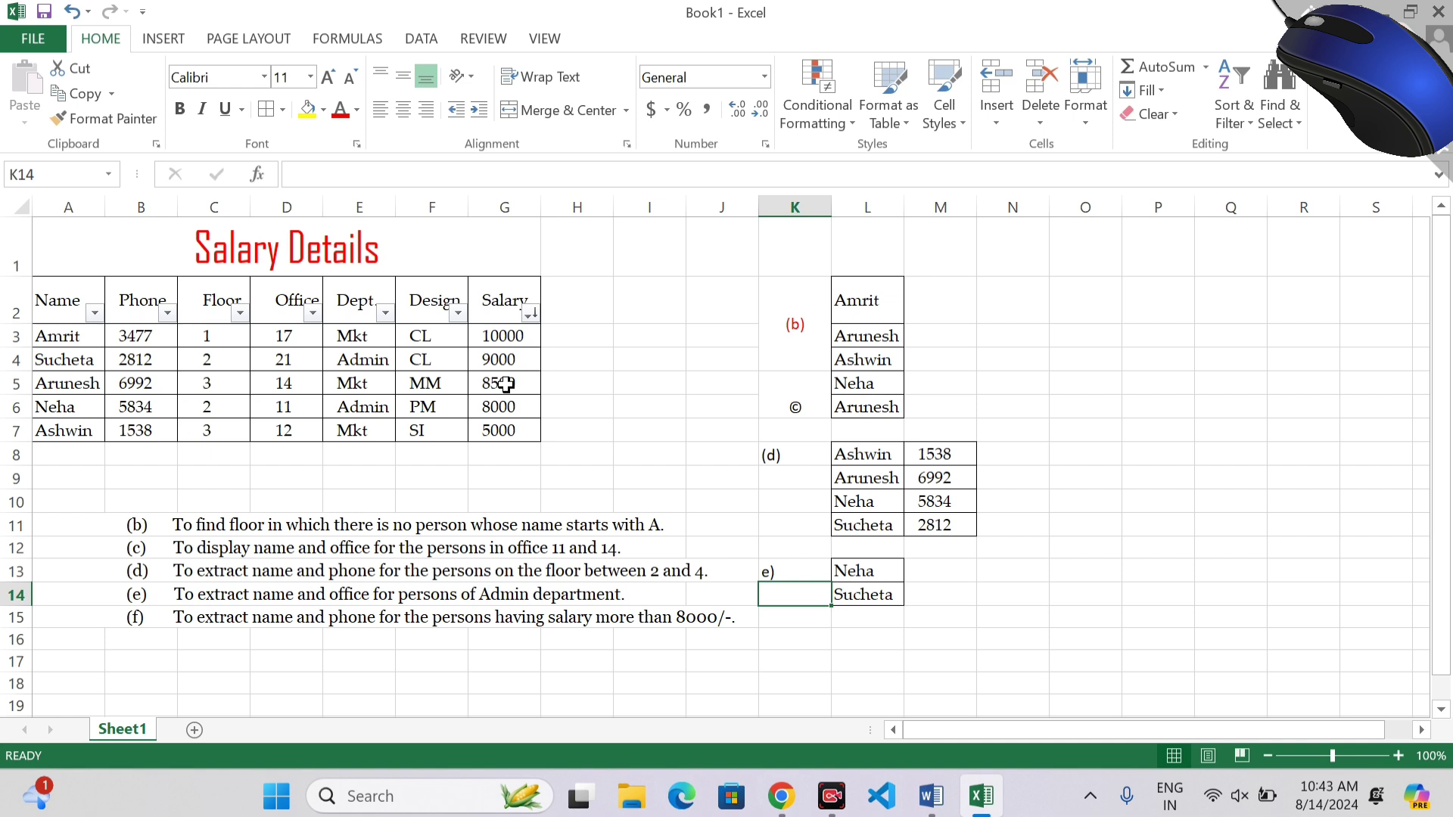
pyautogui.click(64, 335)
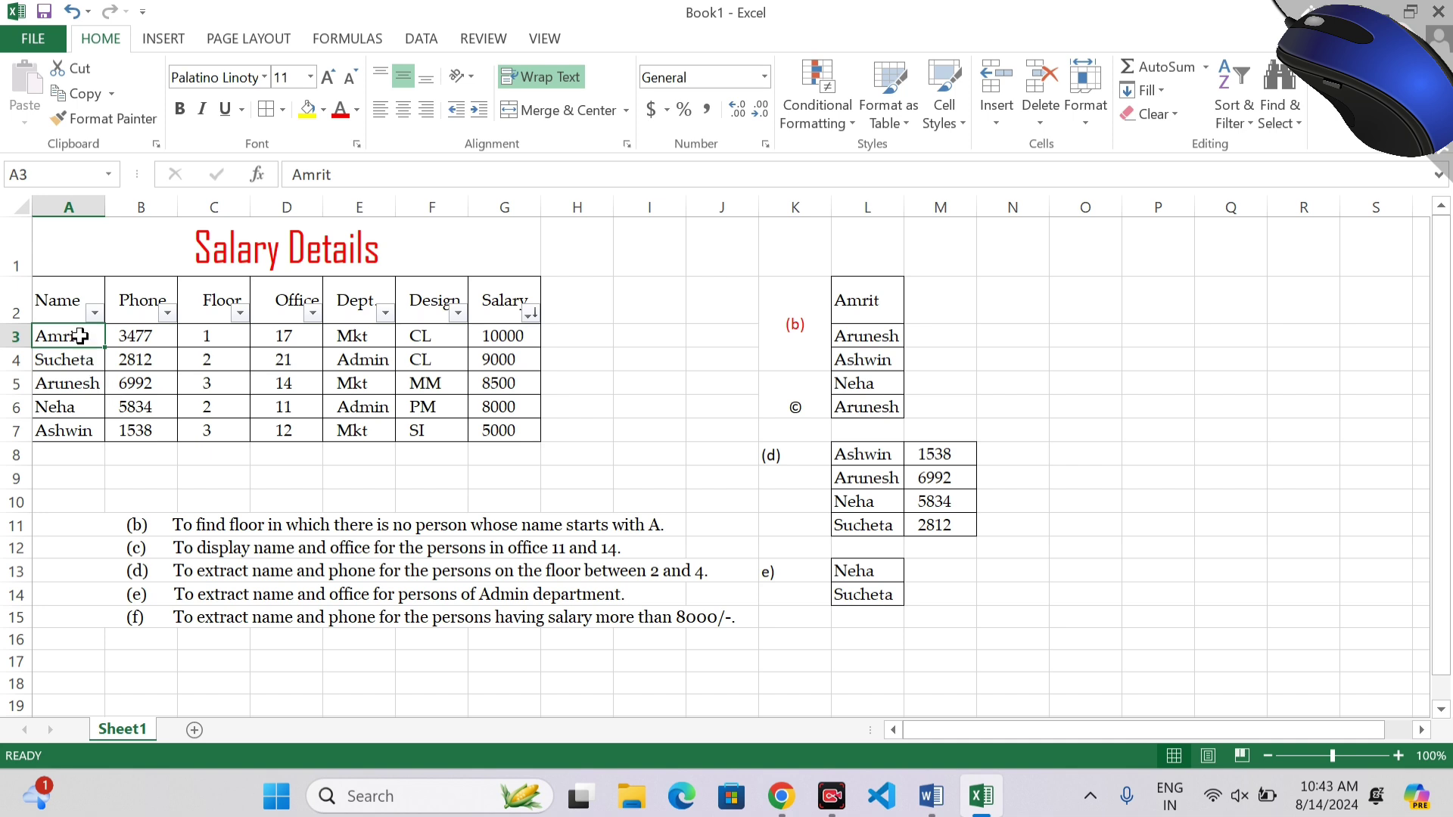
pyautogui.moveTo(80, 334); pyautogui.dragTo(156, 381)
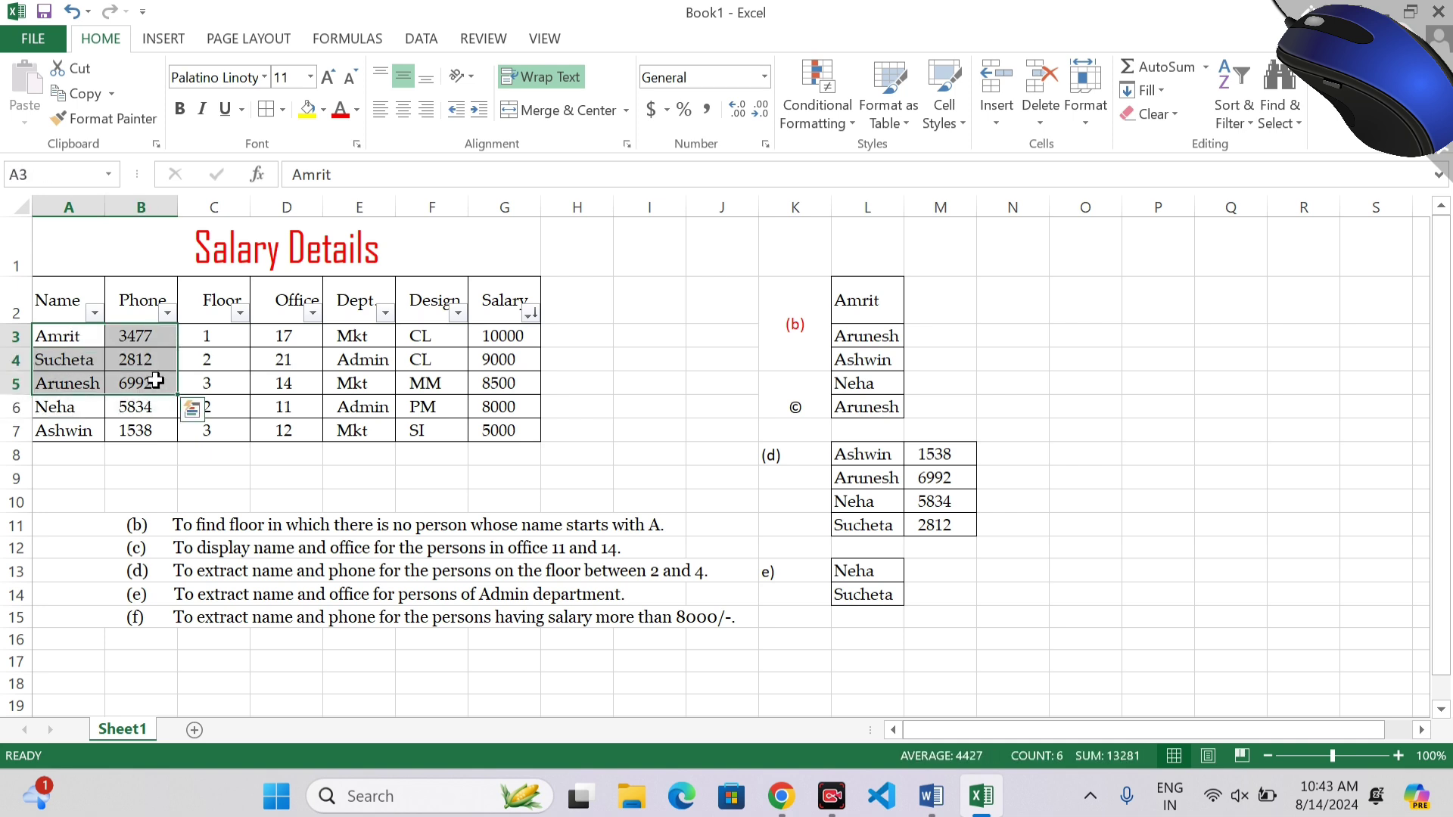
pyautogui.hotkey('ctrl', 'c')
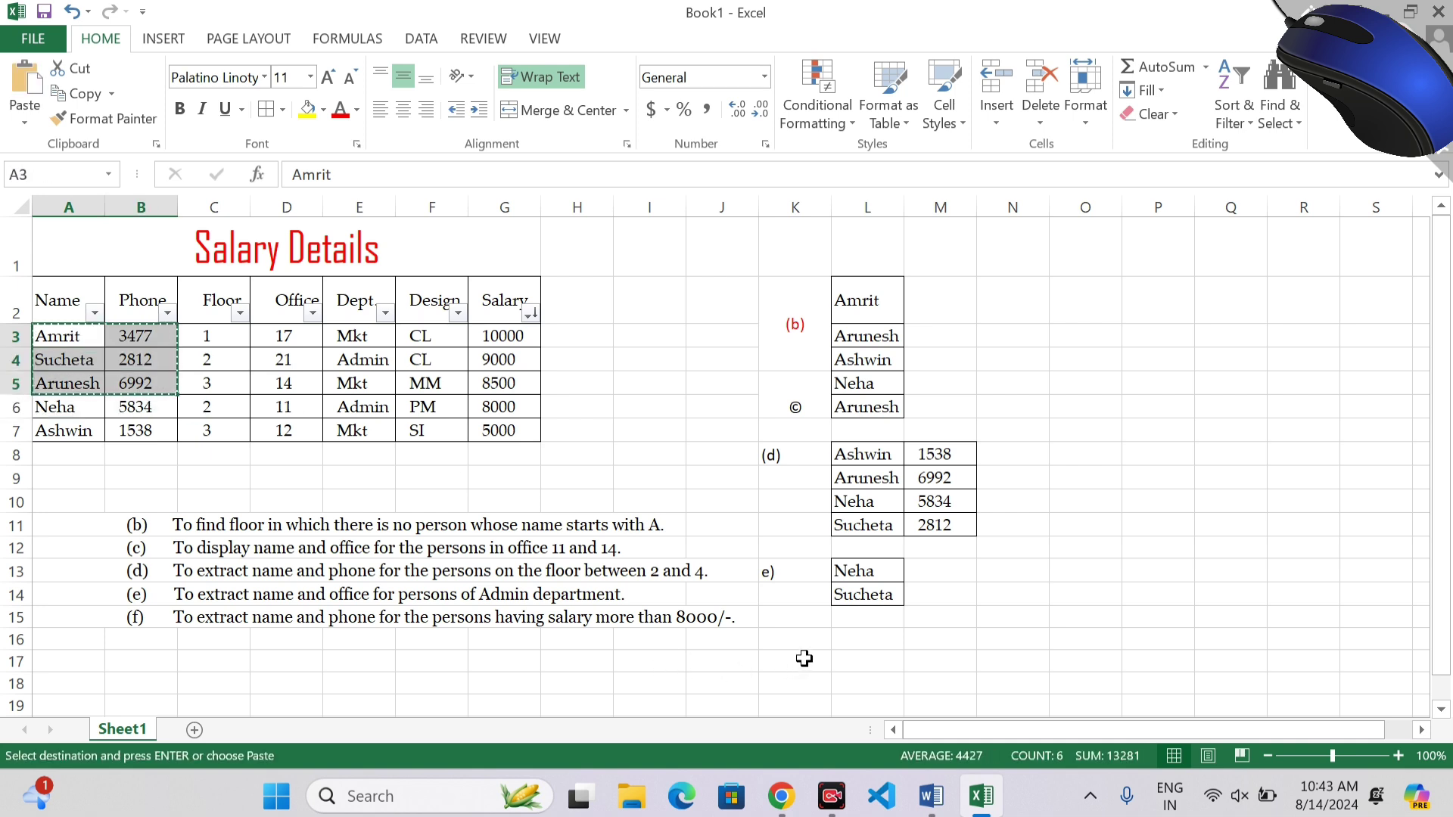
# Step: Enter the question label "f)" in cell K16
pyautogui.click(802, 660)
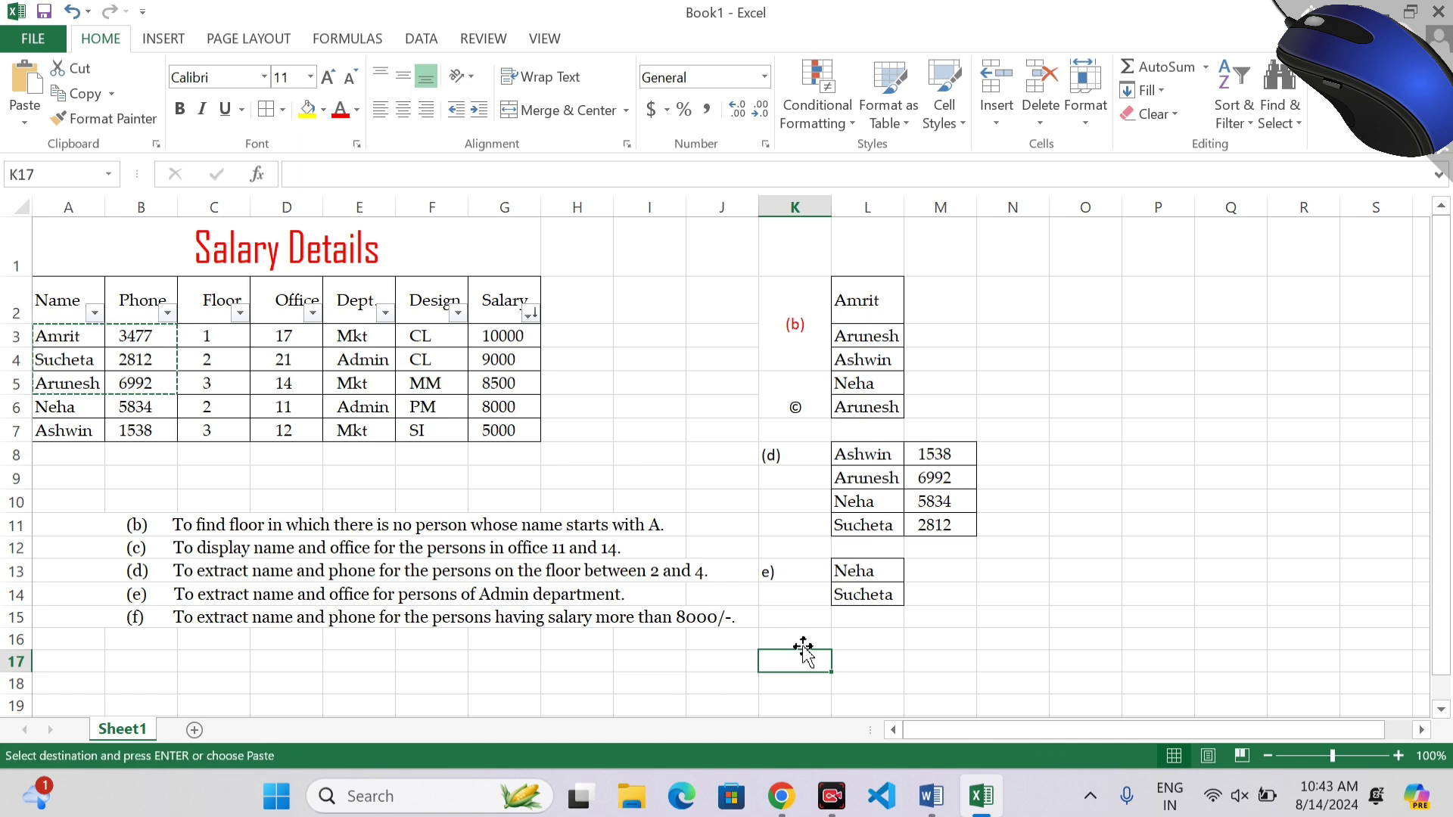
pyautogui.click(802, 645)
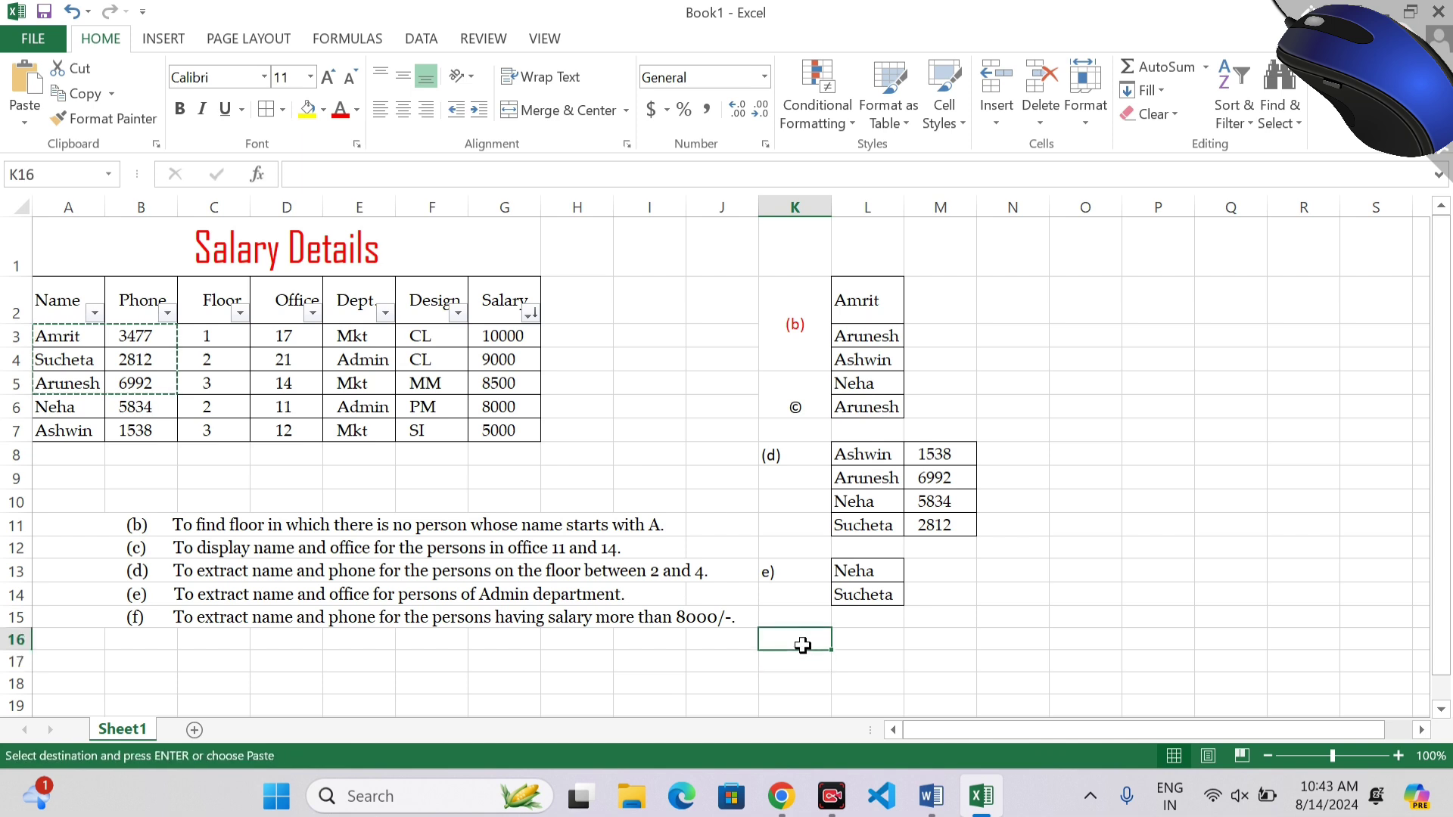
pyautogui.write('f')
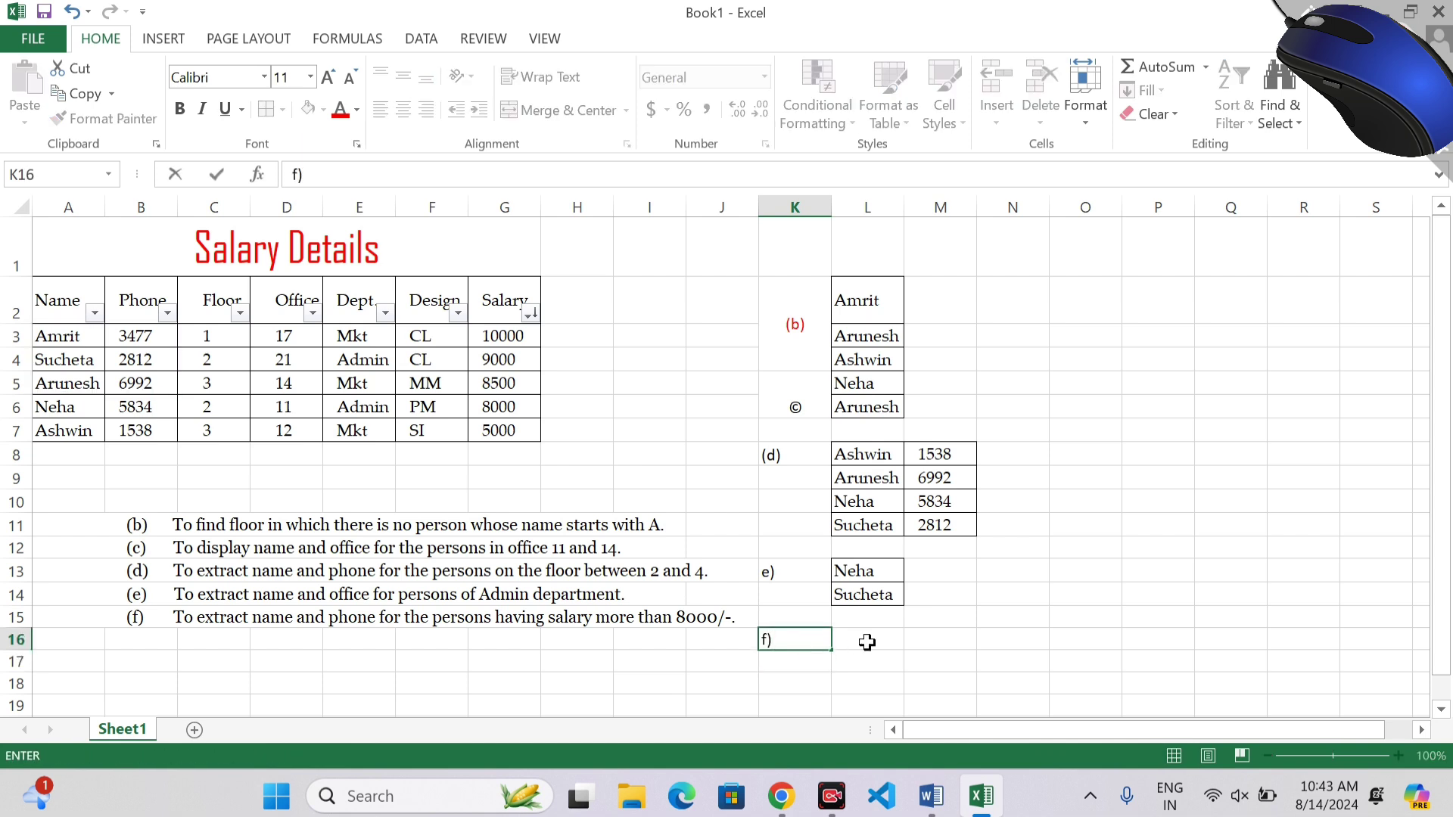
pyautogui.click(867, 642)
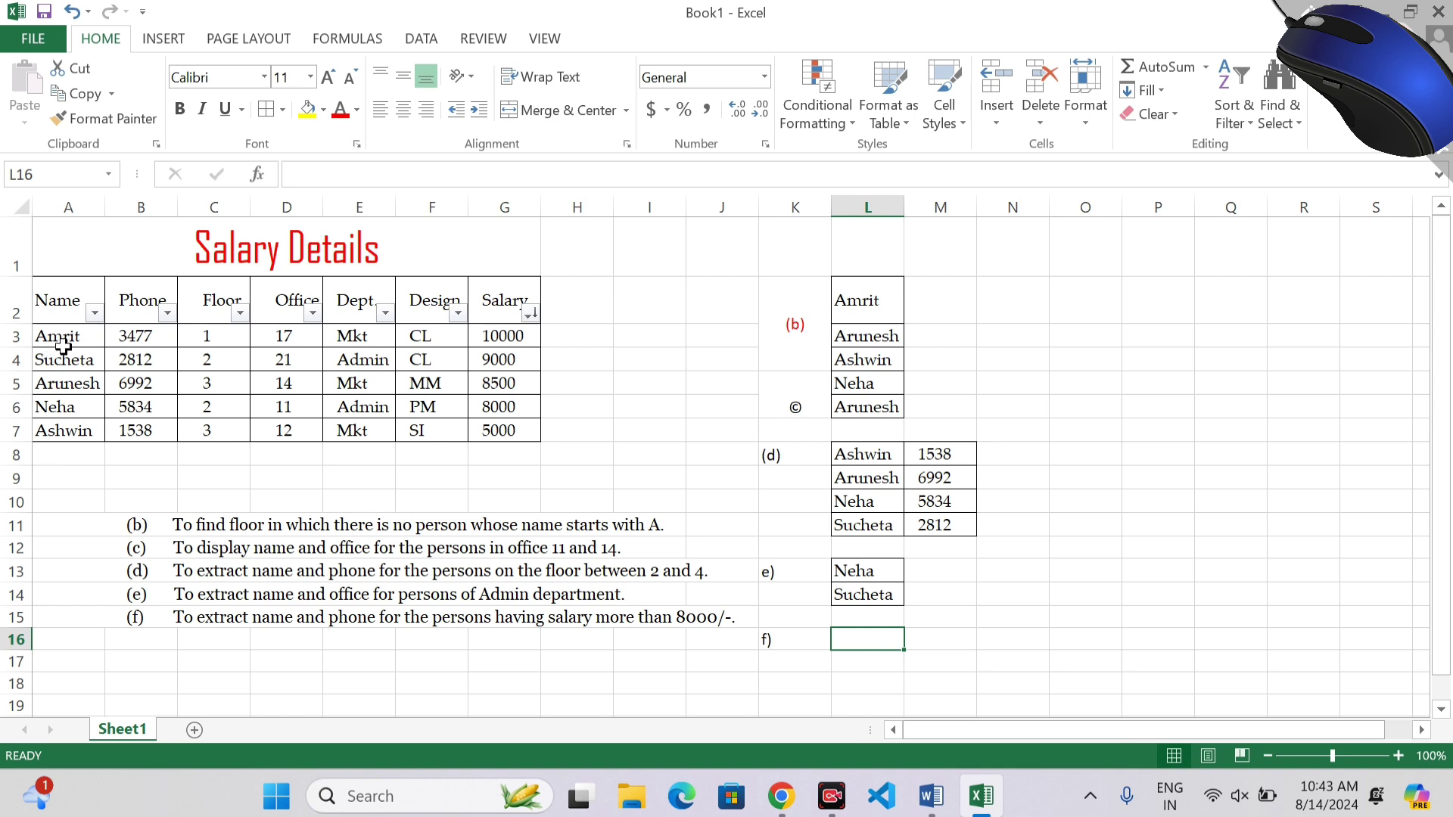
# Step: Copy the names and phone numbers of the persons with a salary above 8000 into cells L16:M18
pyautogui.moveTo(63, 347); pyautogui.dragTo(137, 378)
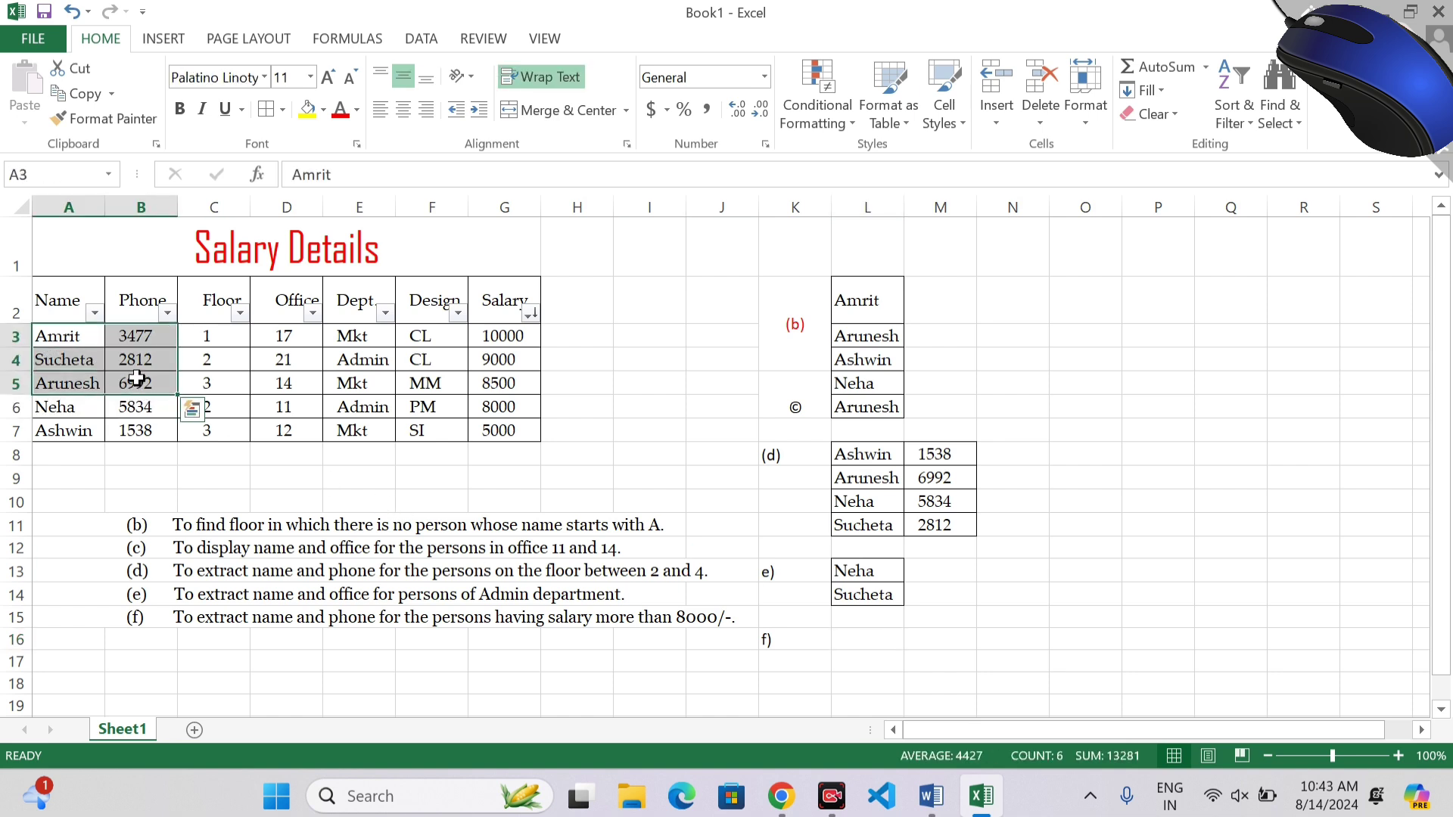
pyautogui.hotkey('ctrl', 'c')
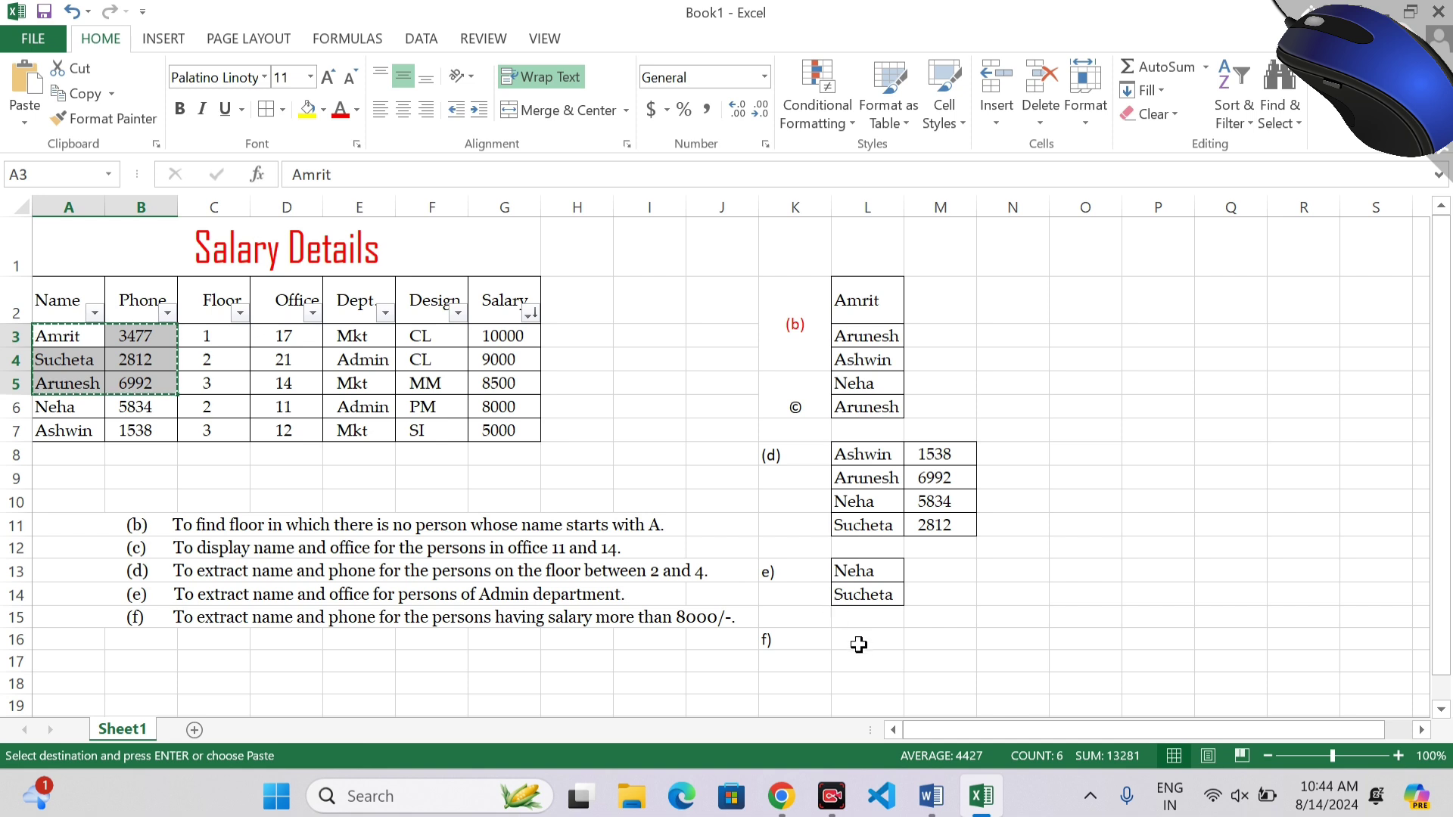
pyautogui.click(862, 645)
pyautogui.hotkey('ctrl', 'v')
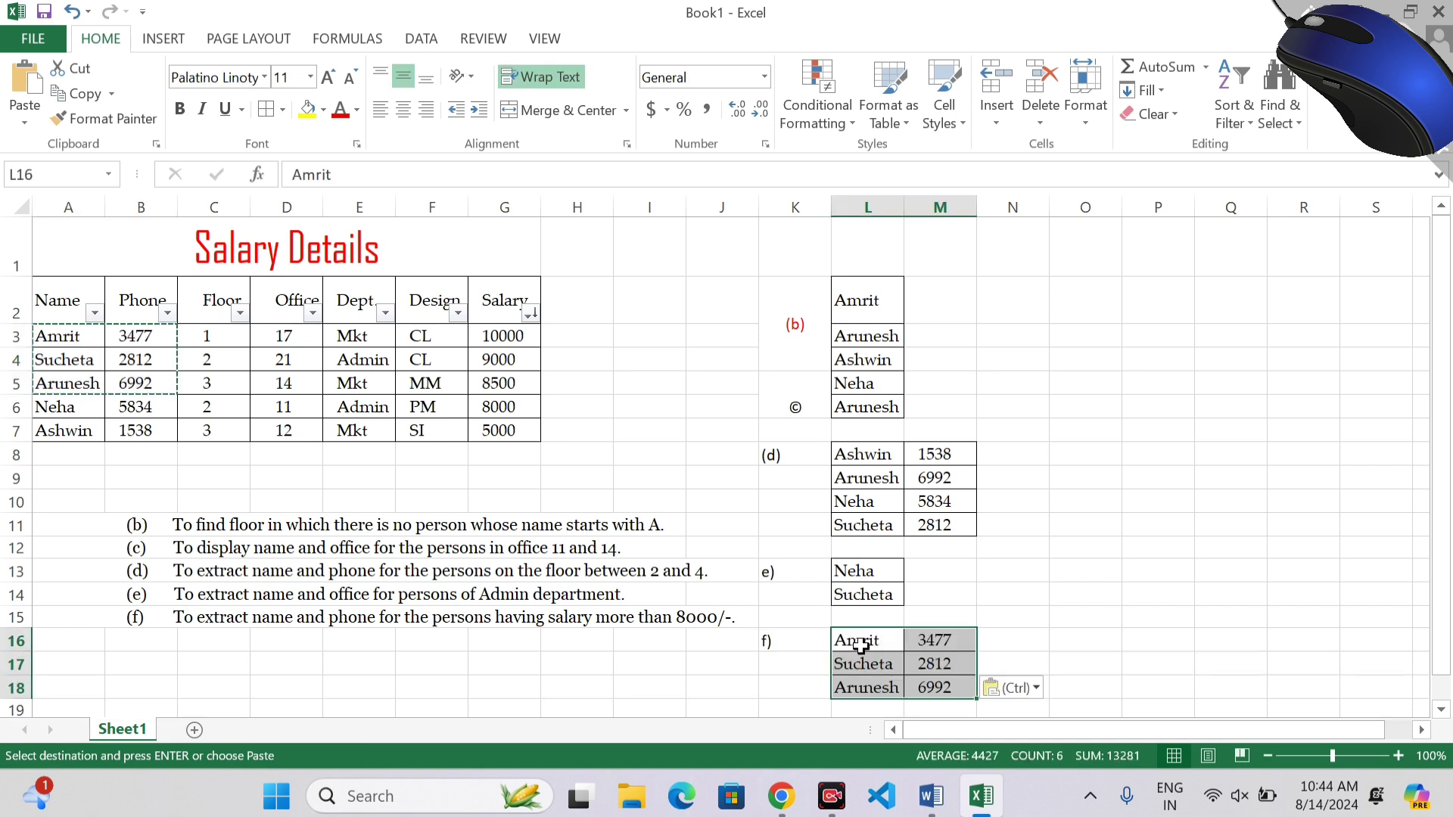
pyautogui.click(1088, 604)
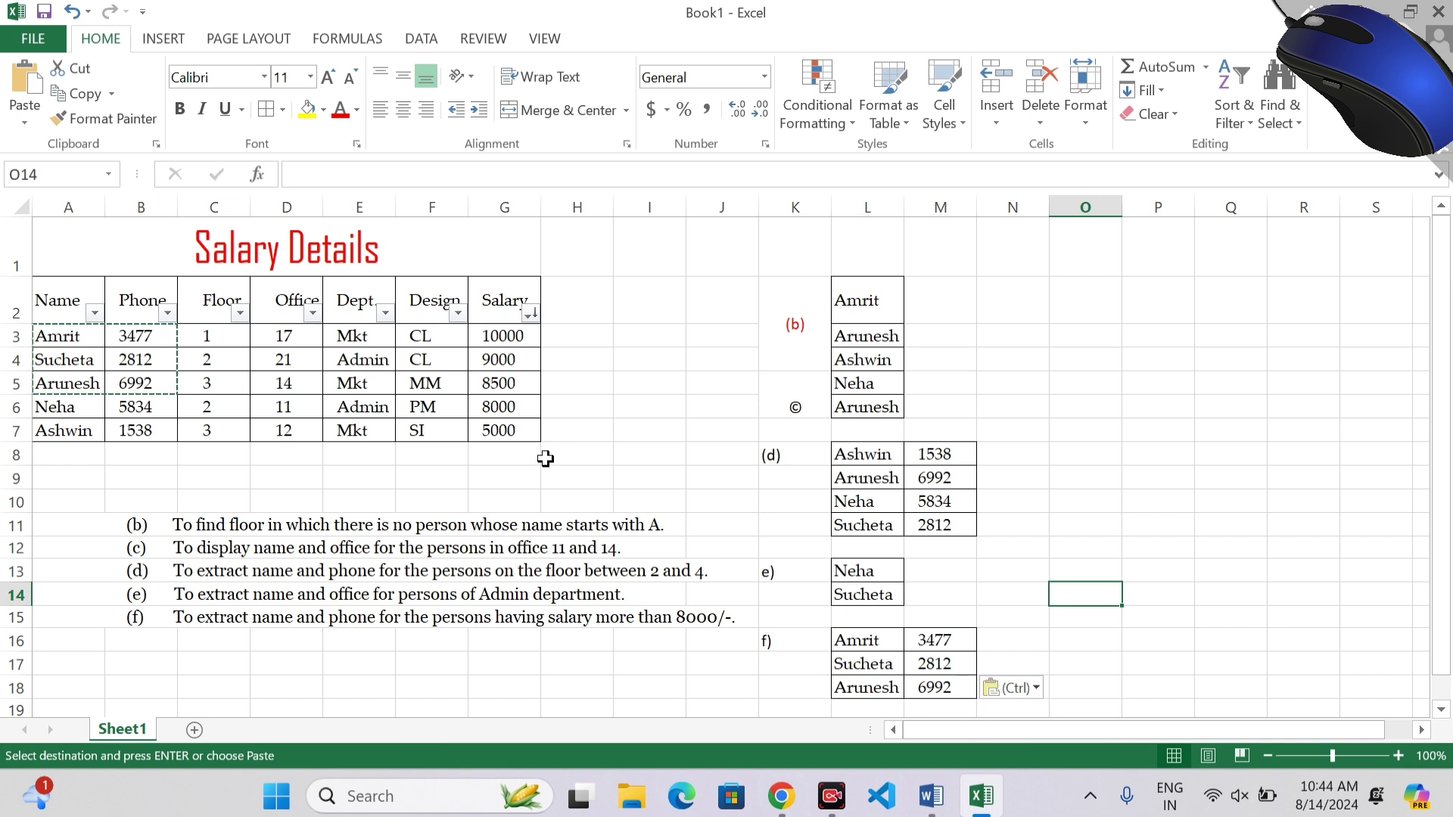
pyautogui.click(632, 420)
pyautogui.press('Escape')
pyautogui.click(626, 308)
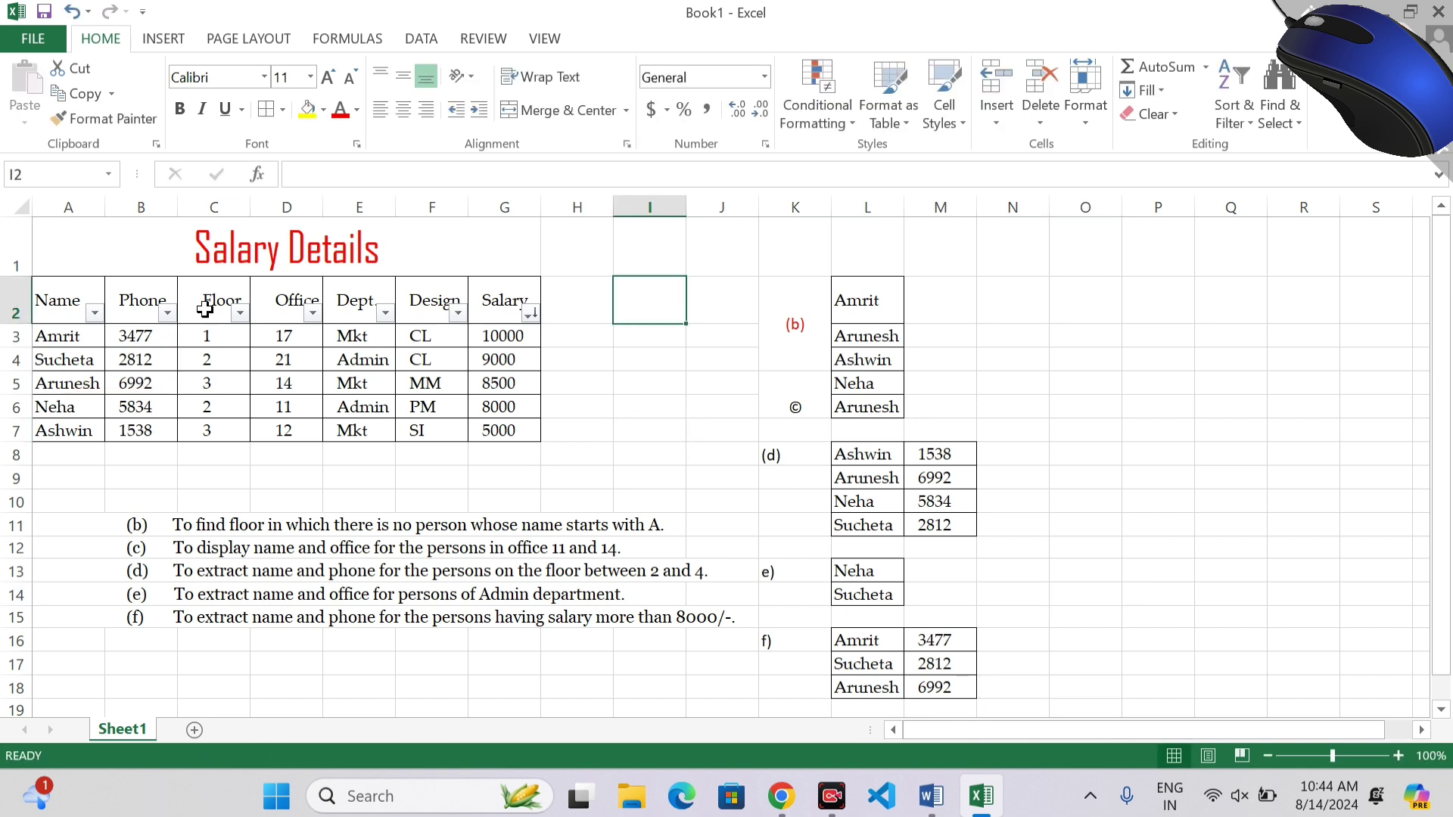
# Step: Turn off filtering on the table's header row and delete the question text (b) to (f) in cells A11:A16
pyautogui.moveTo(97, 302); pyautogui.dragTo(506, 317)
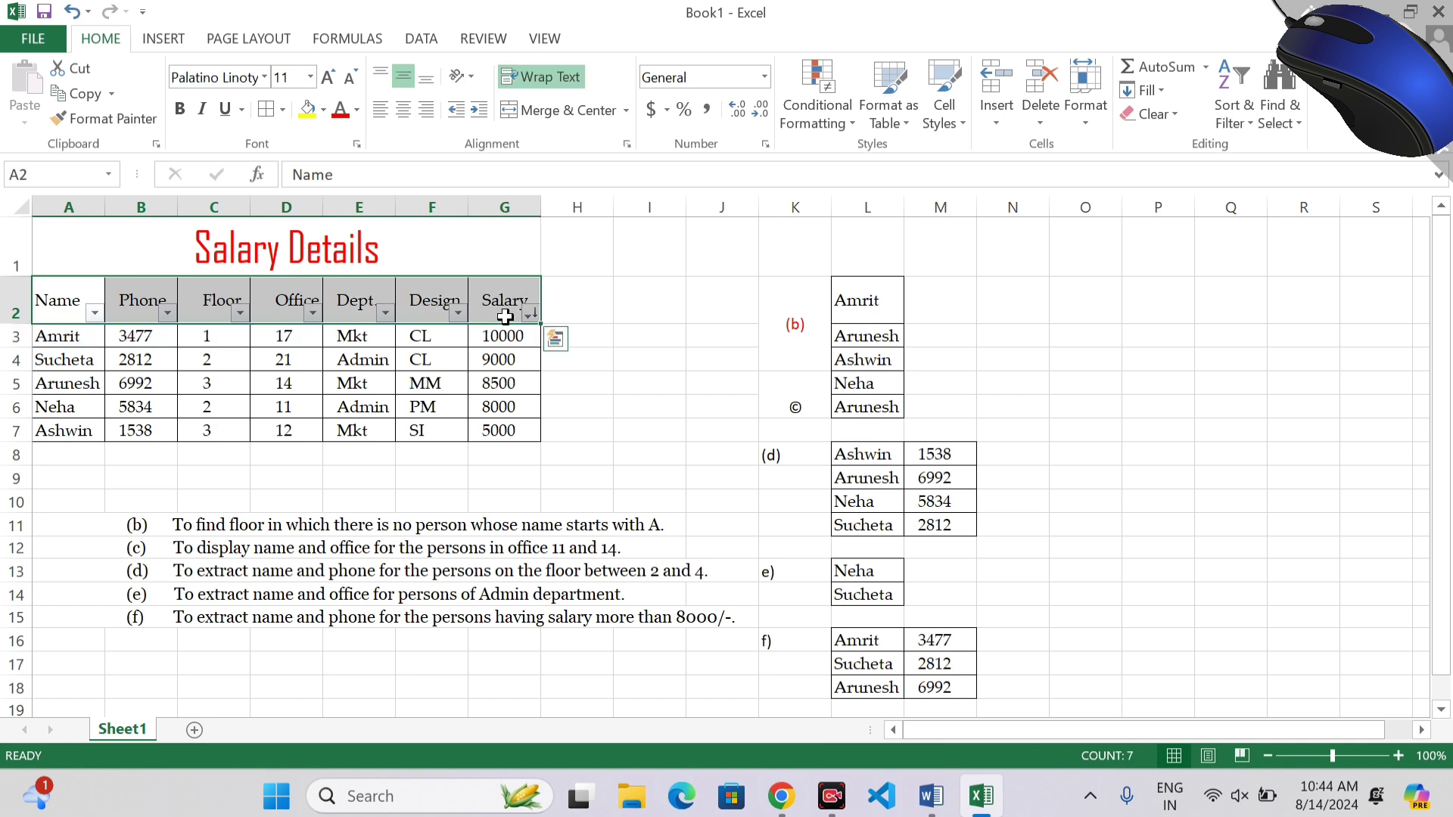
pyautogui.hotkey('ctrl', 'shift', 'l')
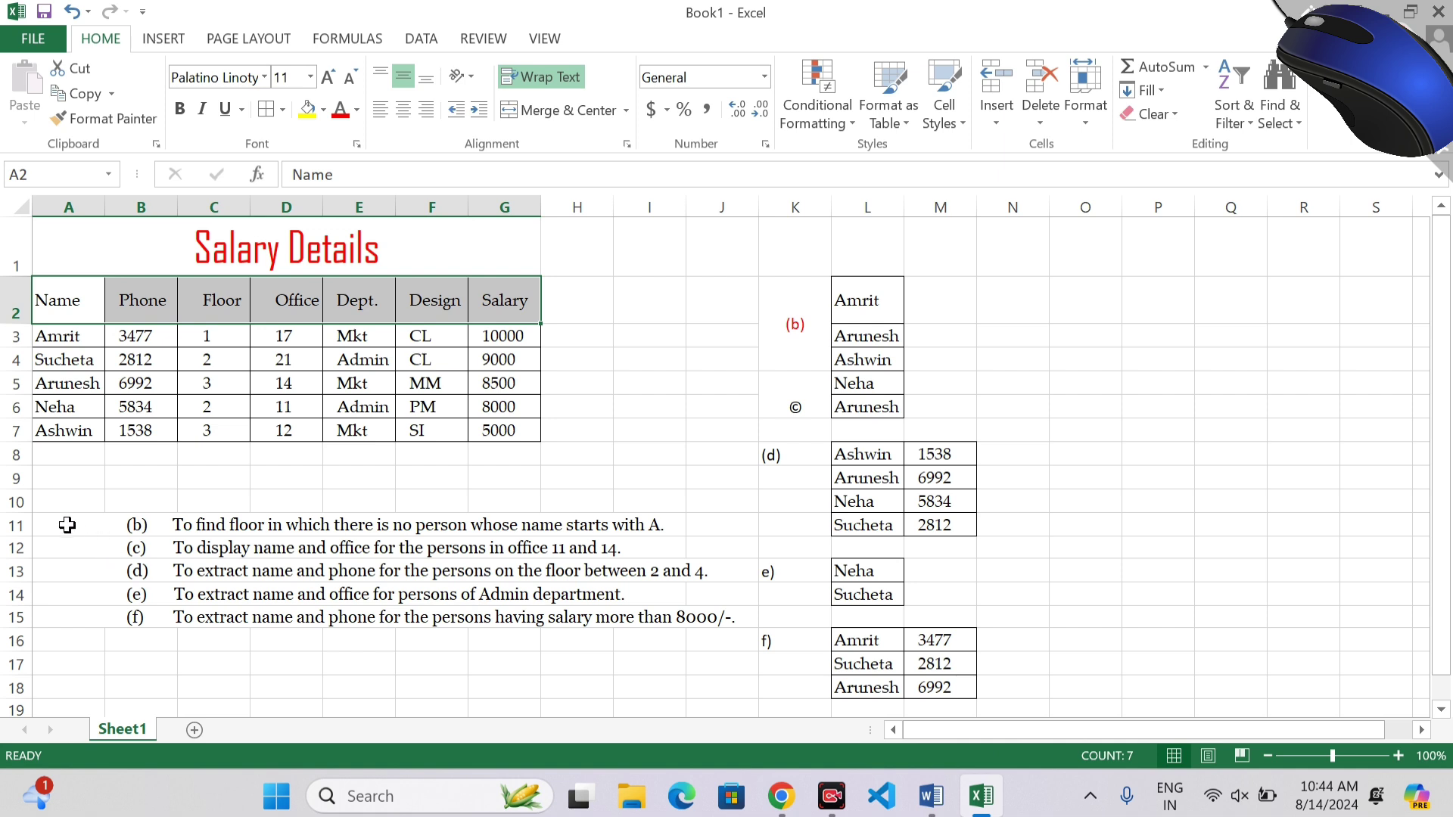
pyautogui.moveTo(62, 523); pyautogui.dragTo(55, 635)
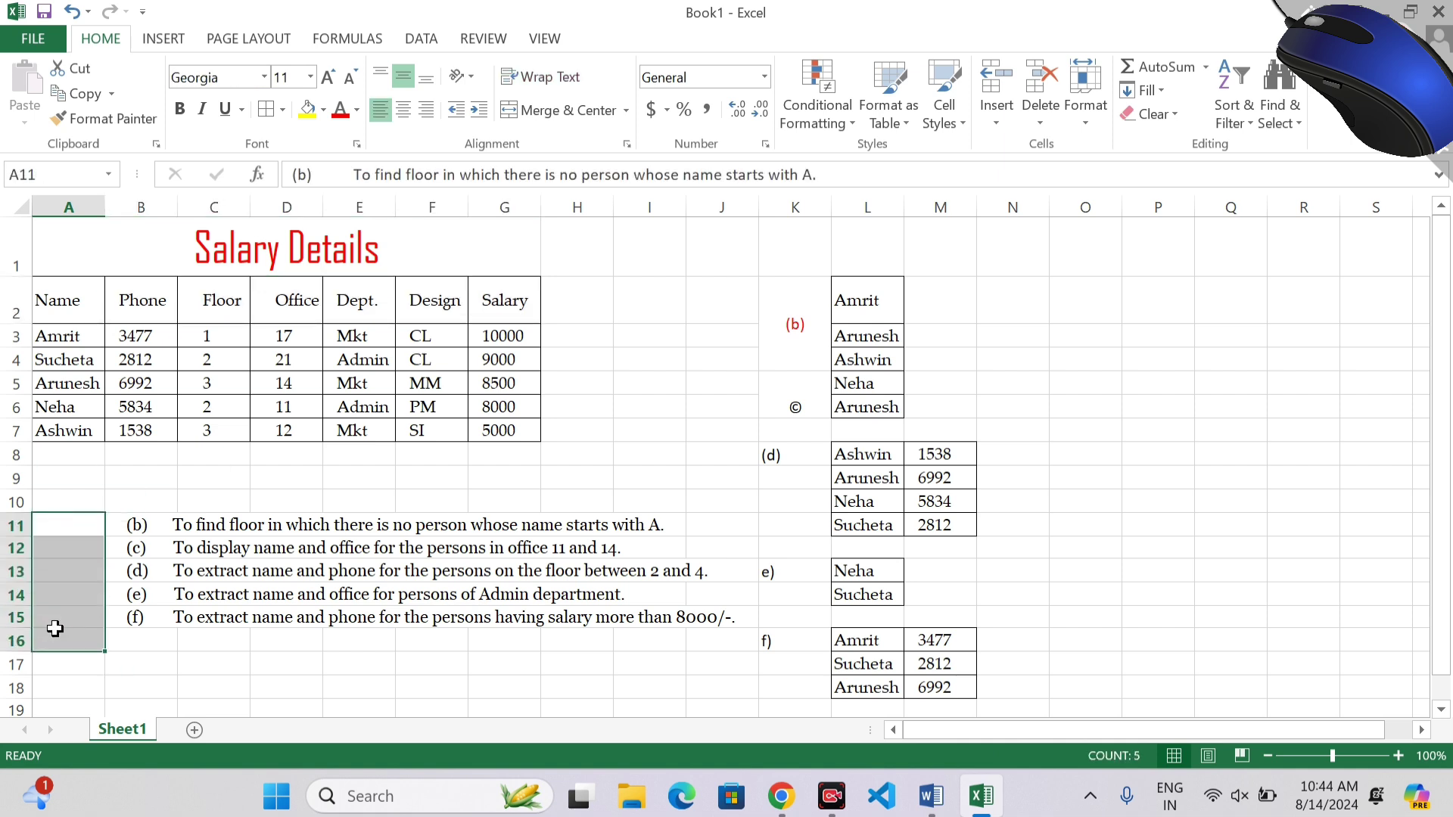
pyautogui.press('Delete')
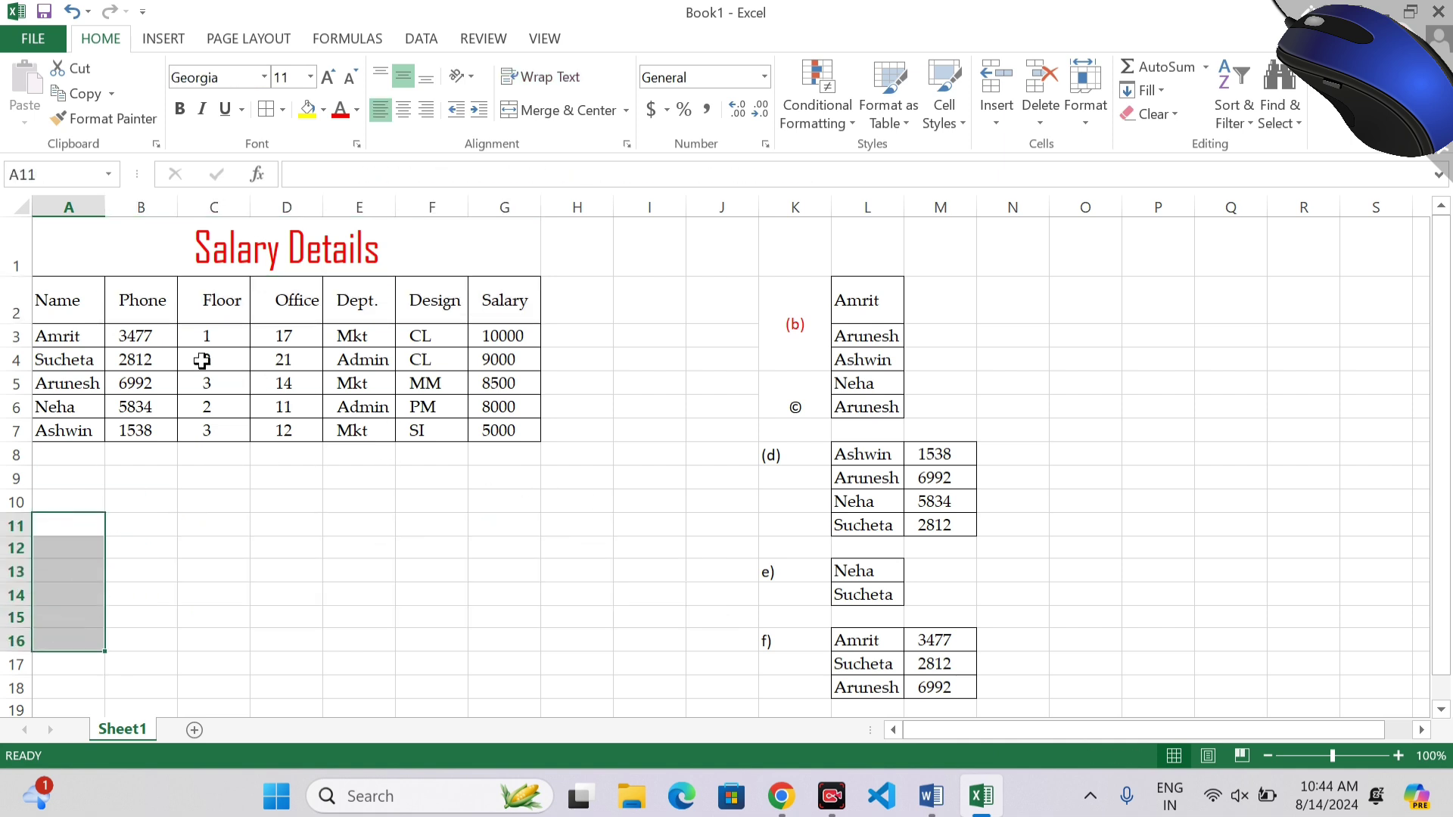
# Step: Fill the employee table cells A2:G7 with light orange
pyautogui.moveTo(73, 298); pyautogui.dragTo(478, 422)
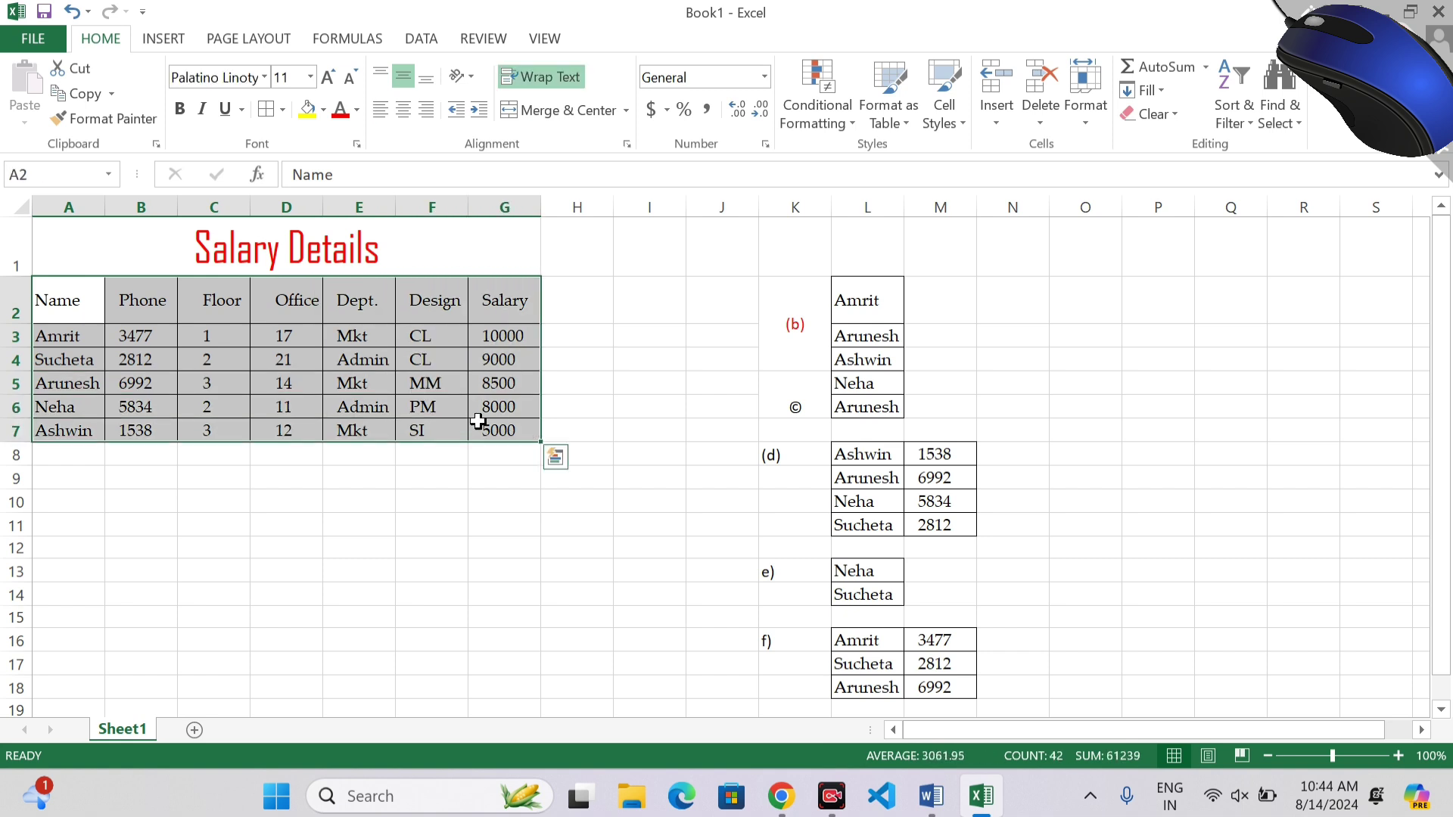
pyautogui.click(327, 114)
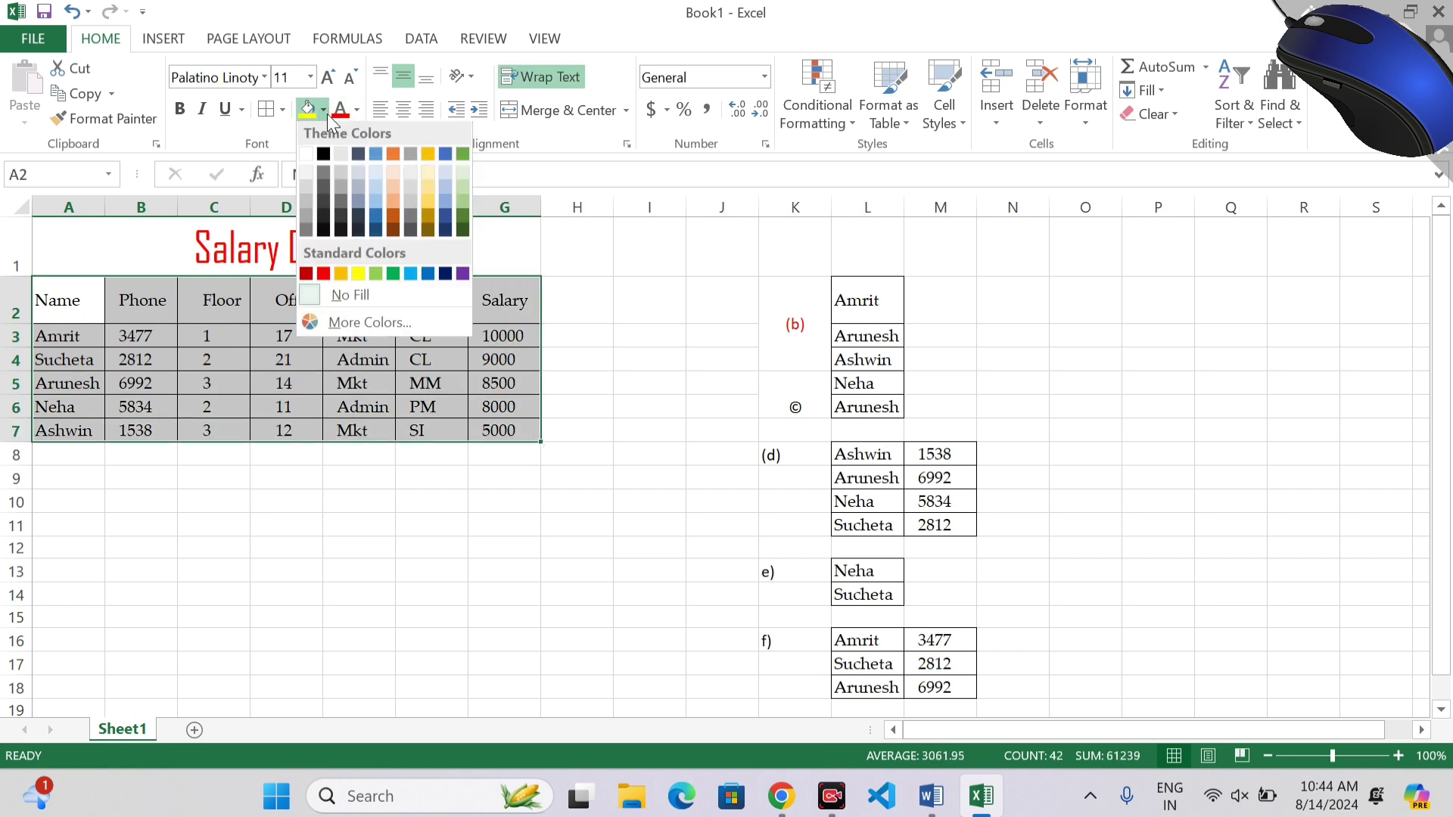
pyautogui.click(394, 188)
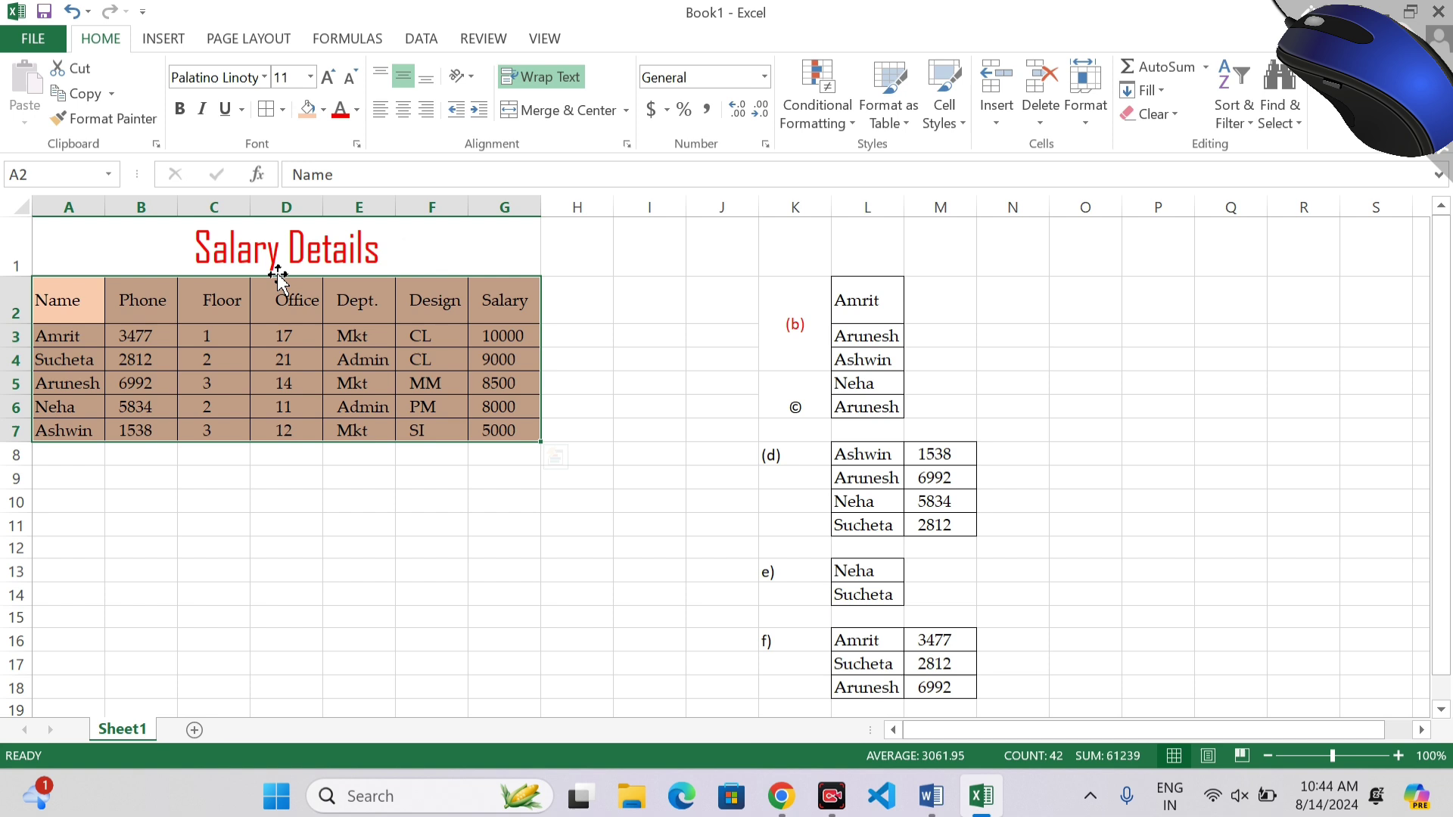
# Step: Fill the employee table cells A2:G7 with a horizontal two-colour gradient from red to blue
pyautogui.rightClick(211, 315)
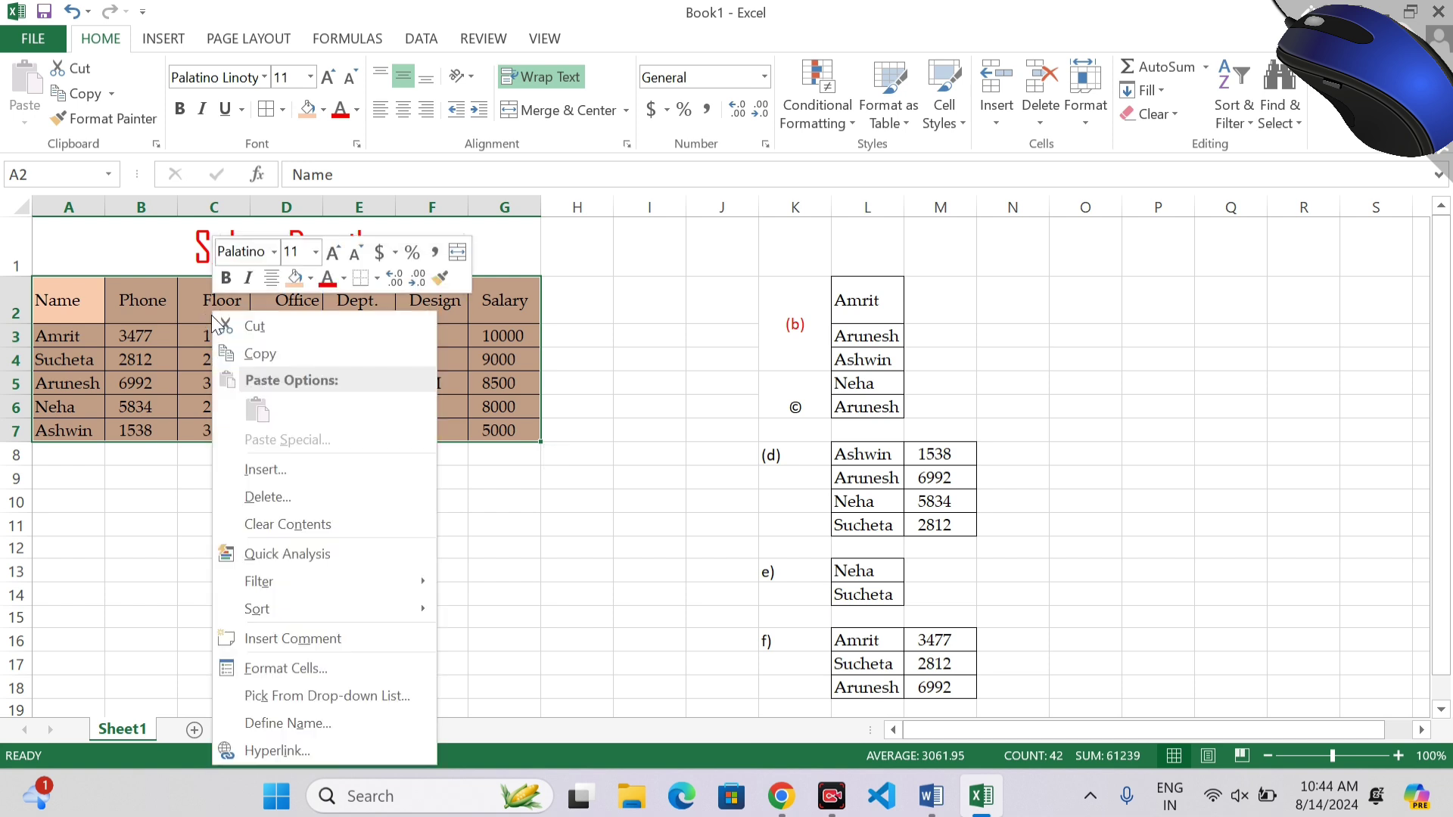
pyautogui.click(299, 666)
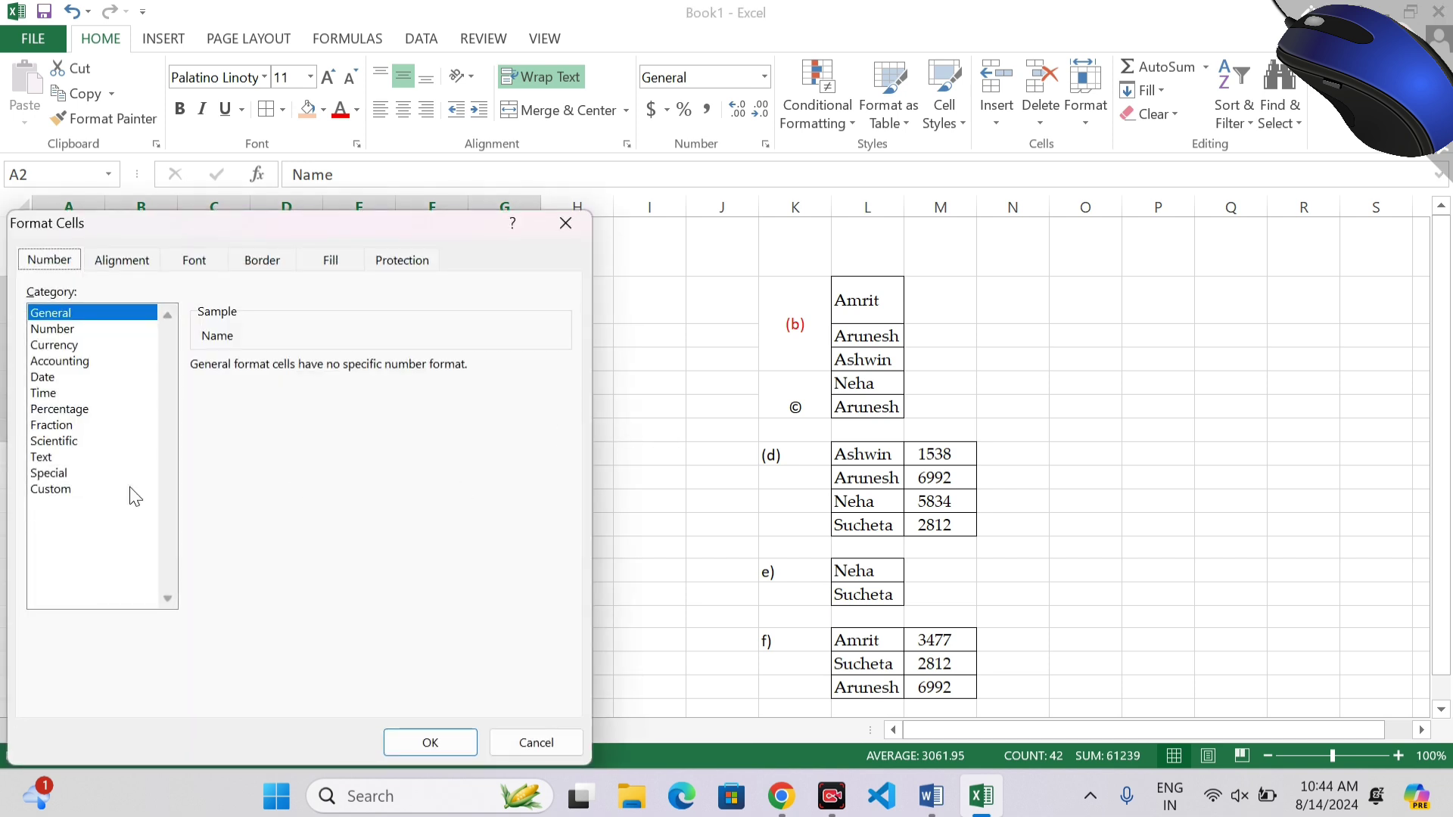
pyautogui.click(336, 258)
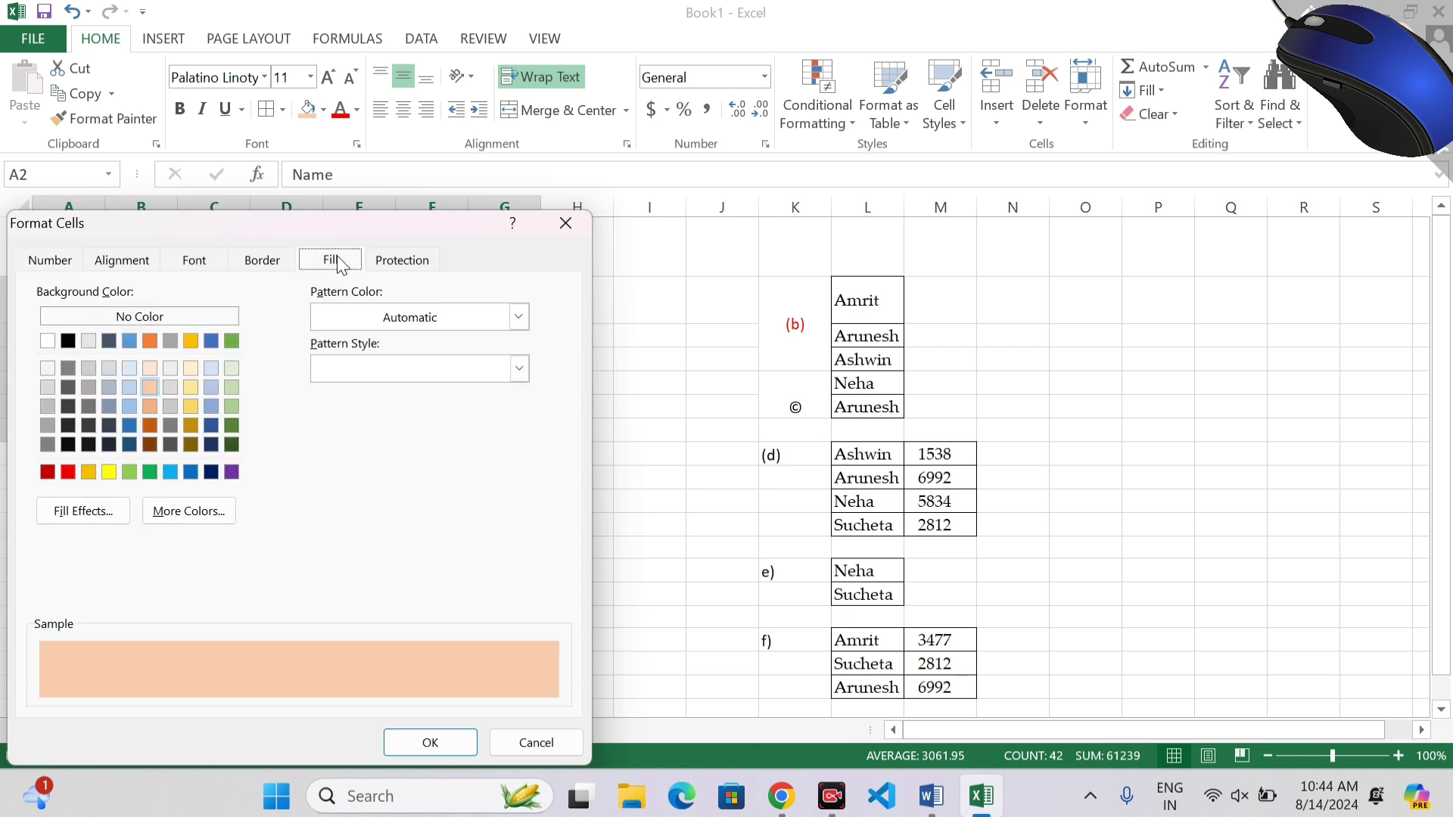
pyautogui.click(69, 514)
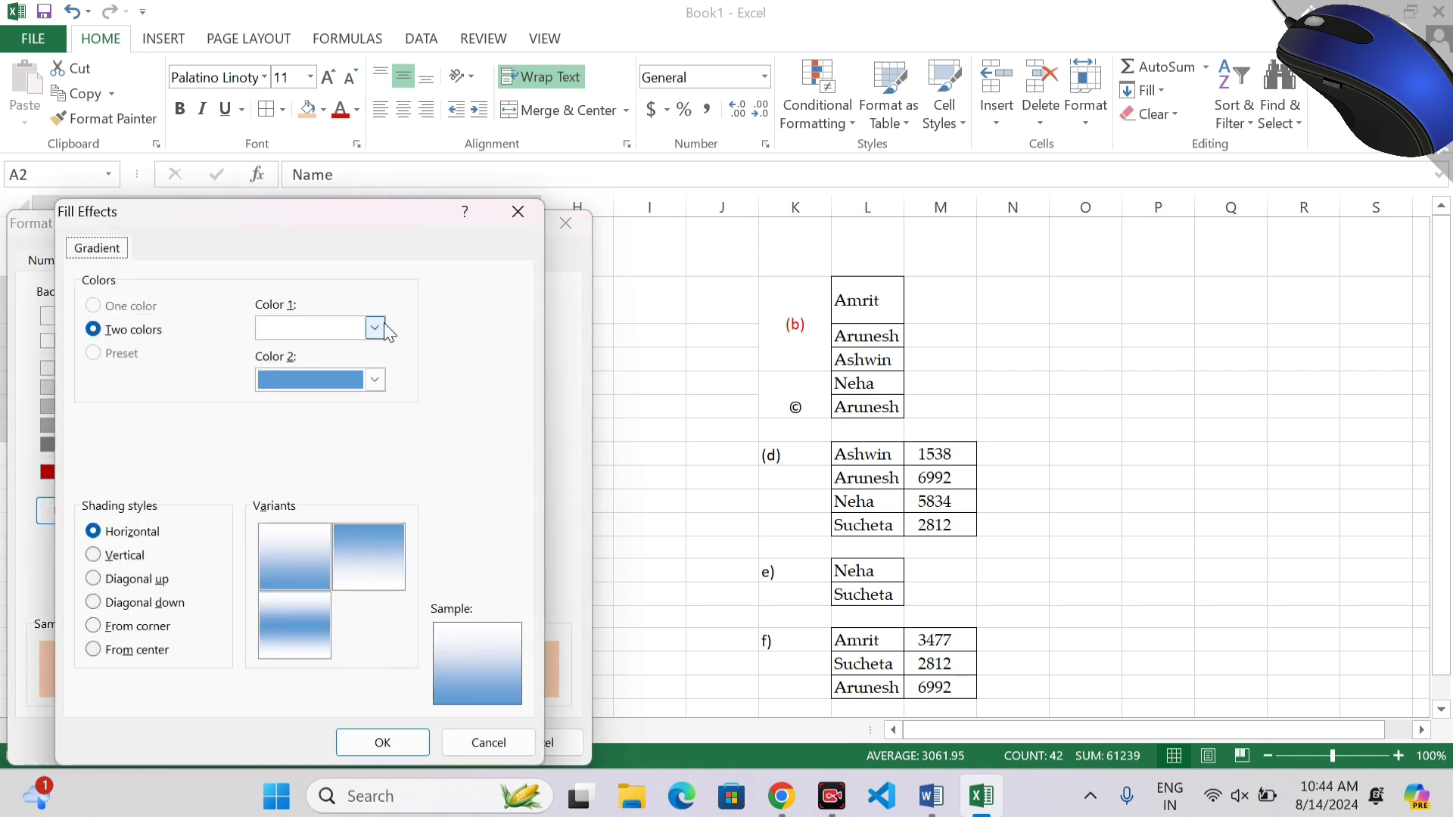
pyautogui.click(375, 327)
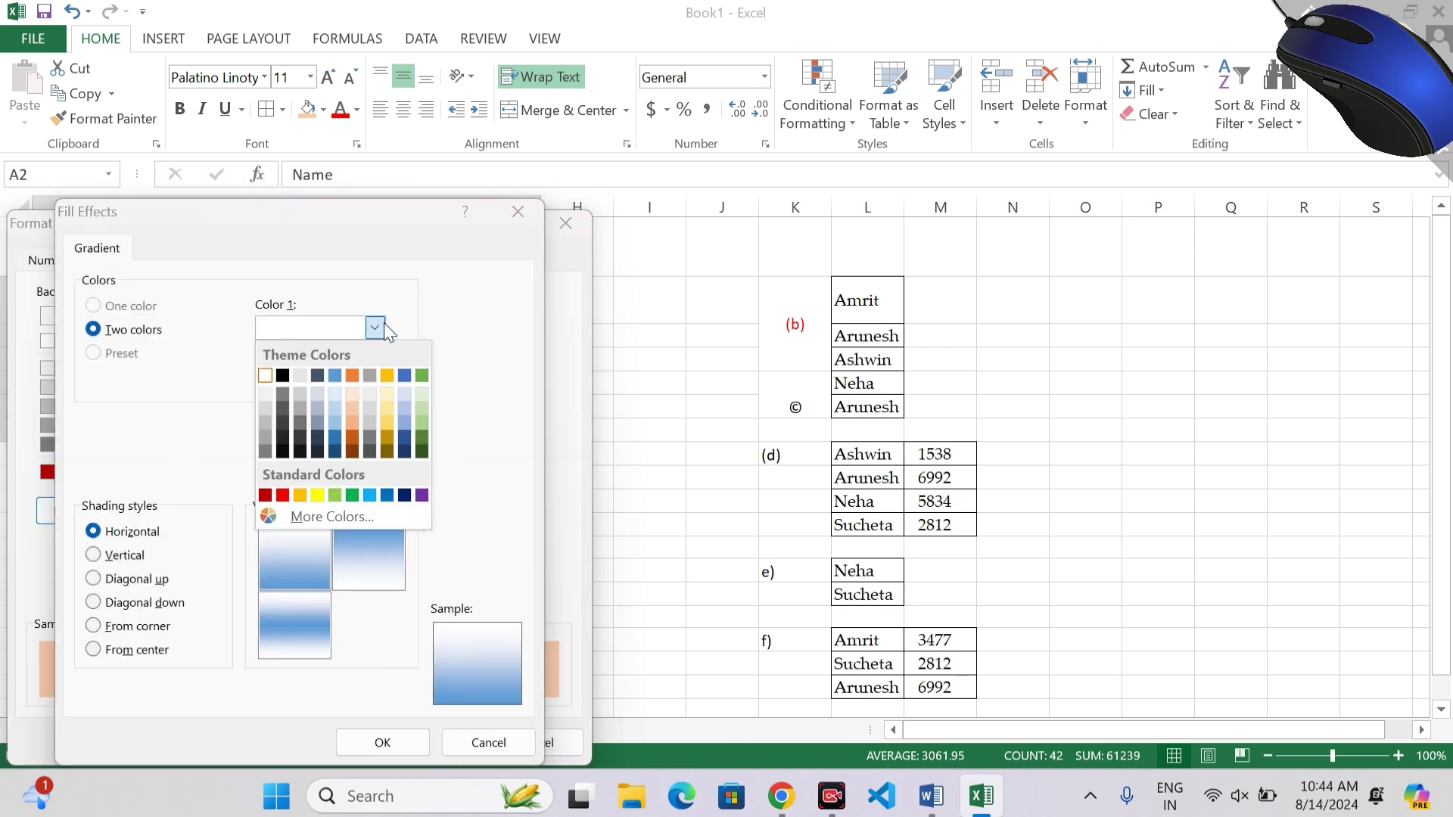
pyautogui.click(287, 495)
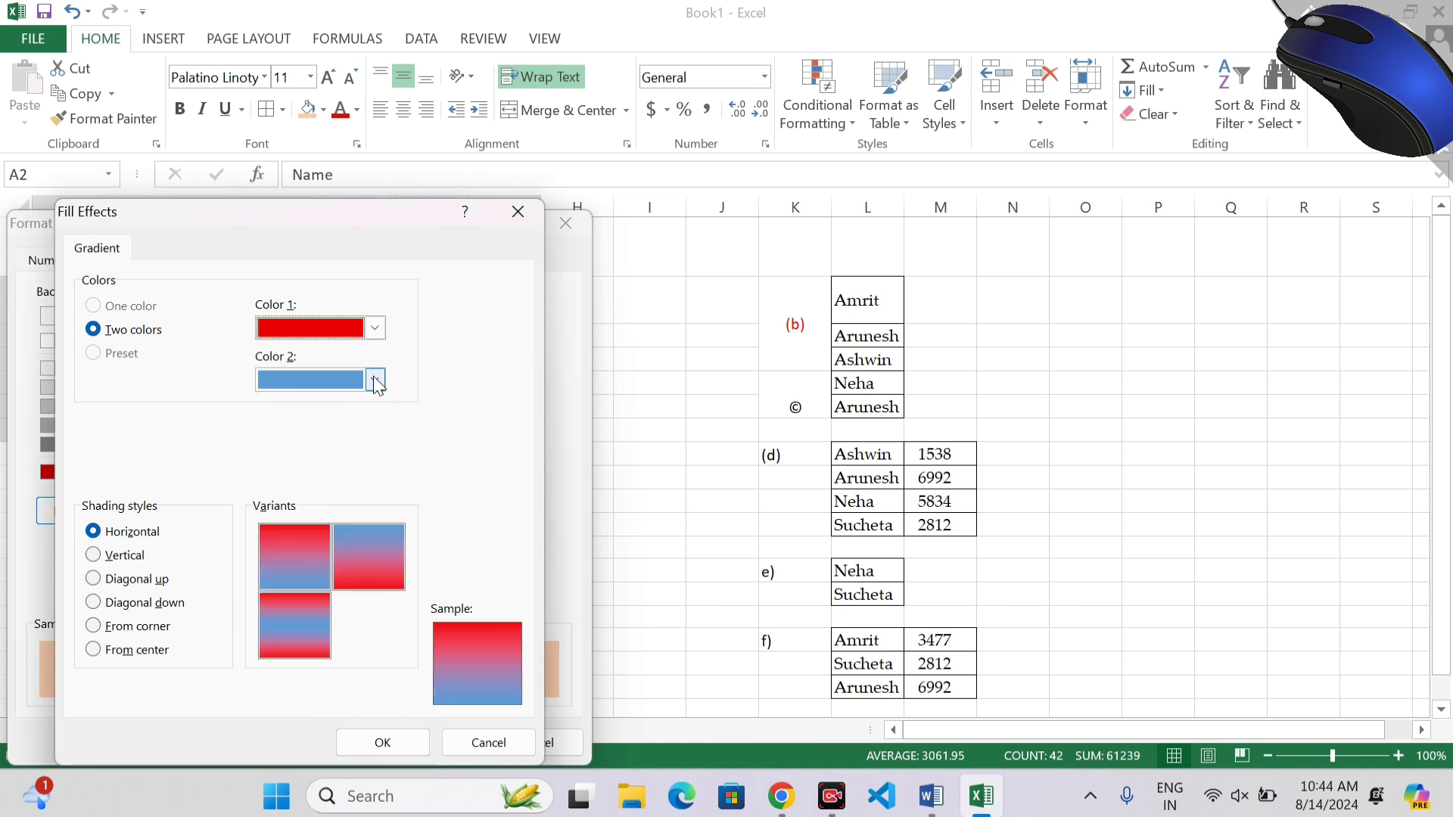
pyautogui.click(363, 565)
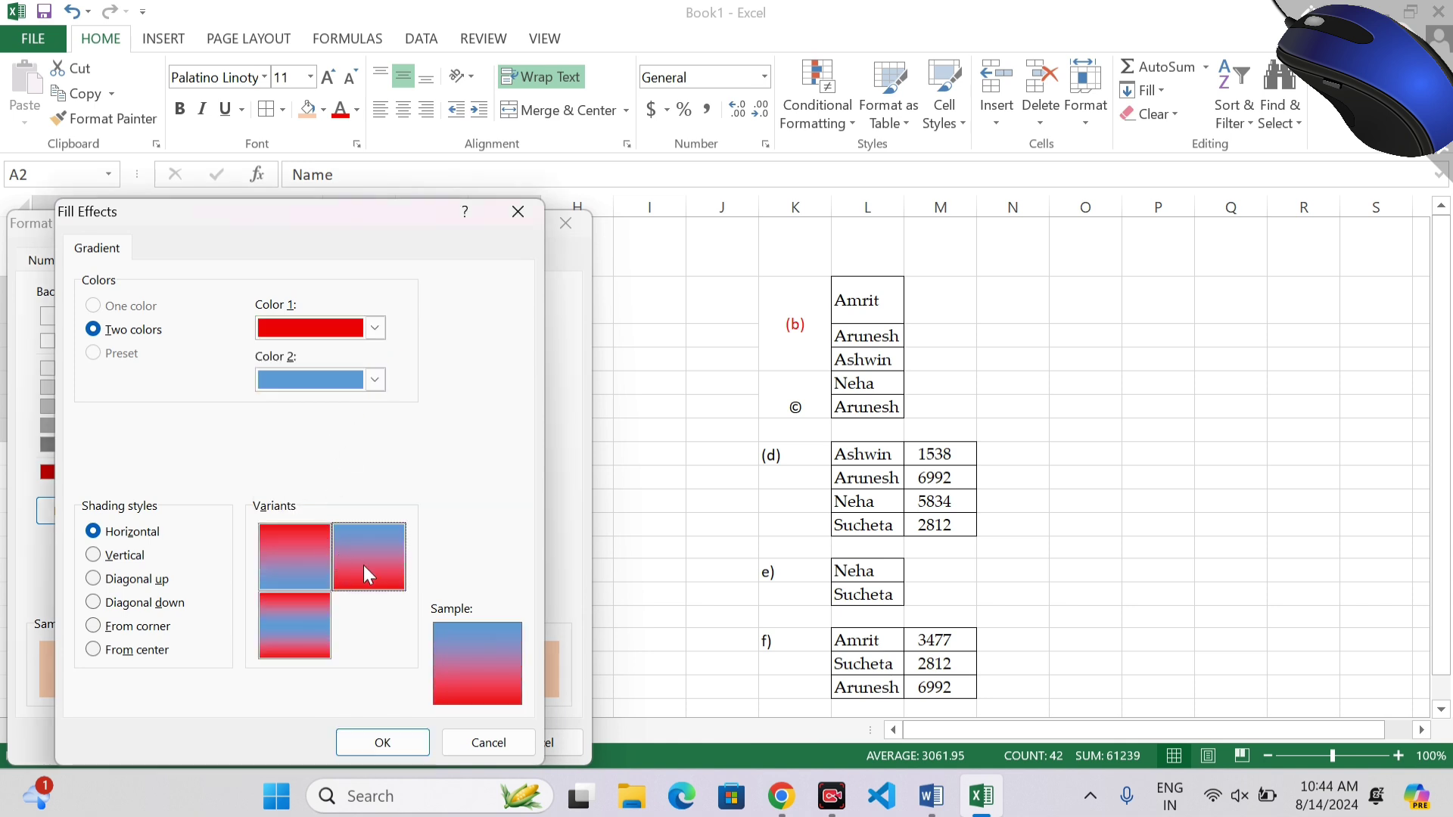
pyautogui.click(279, 565)
pyautogui.click(383, 746)
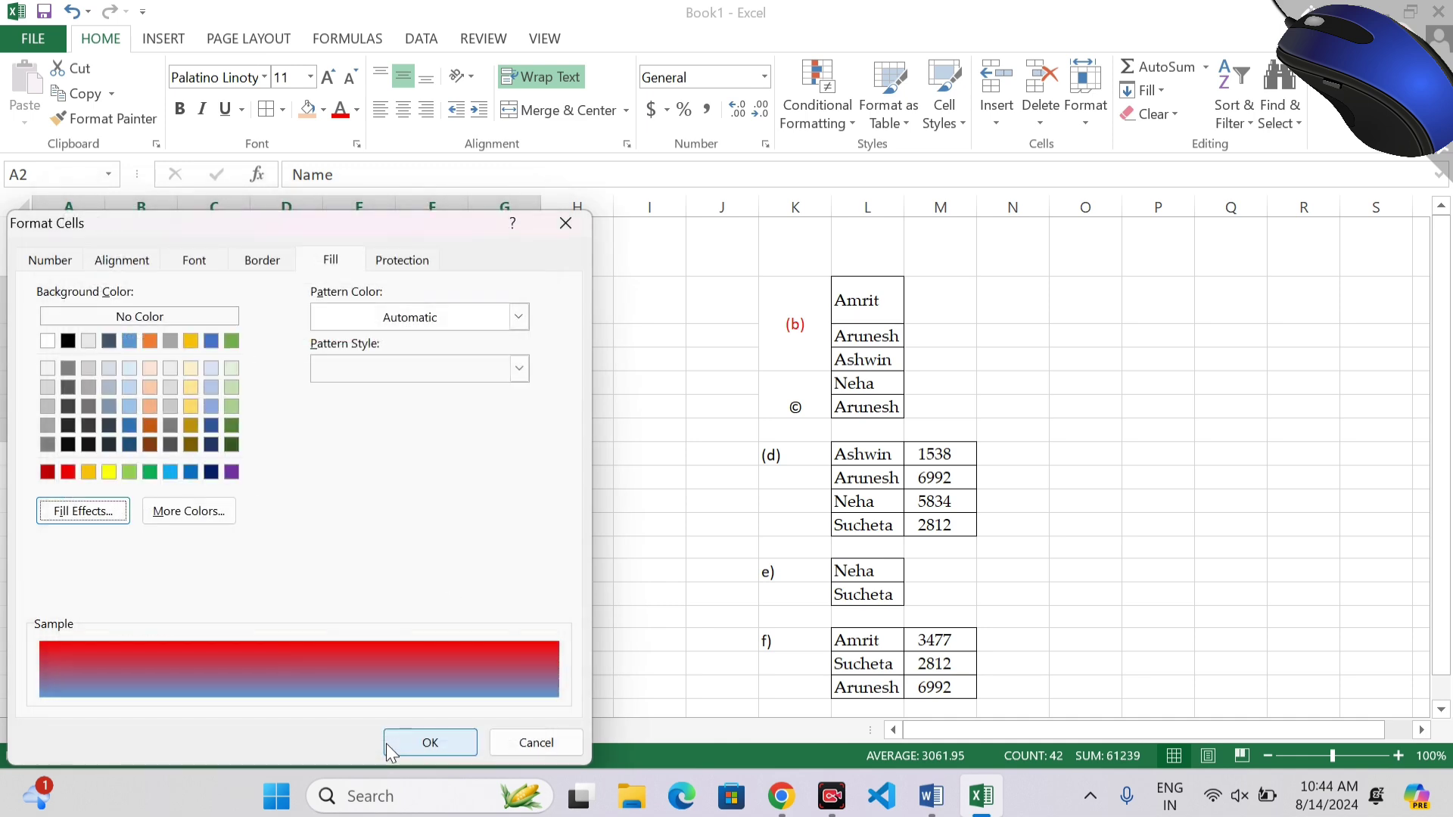
pyautogui.click(424, 743)
pyautogui.click(432, 614)
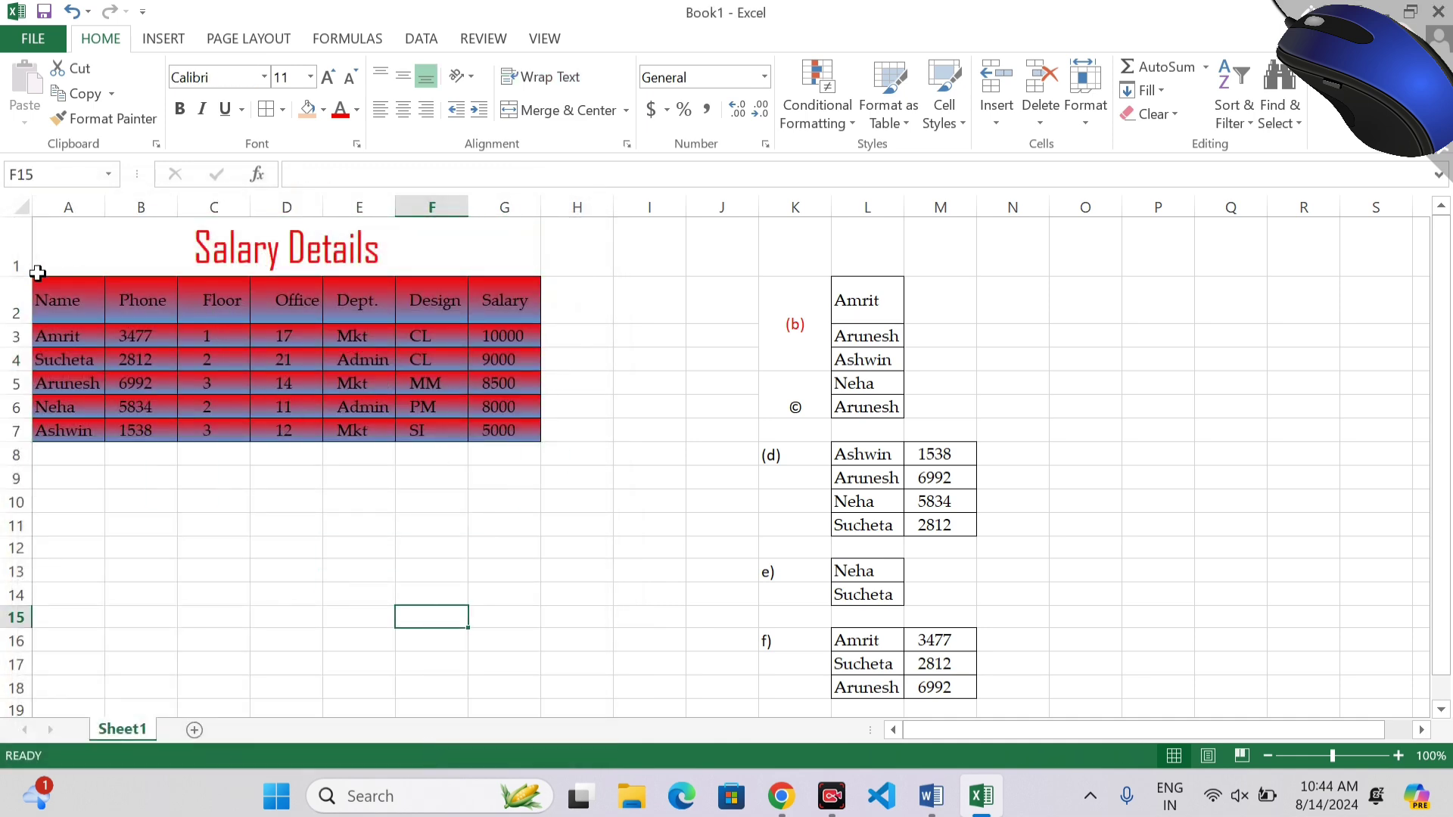
# Step: Change the gradient fill of table cells A2:G7 to a horizontal blend from yellow to blue
pyautogui.moveTo(37, 286); pyautogui.dragTo(503, 431)
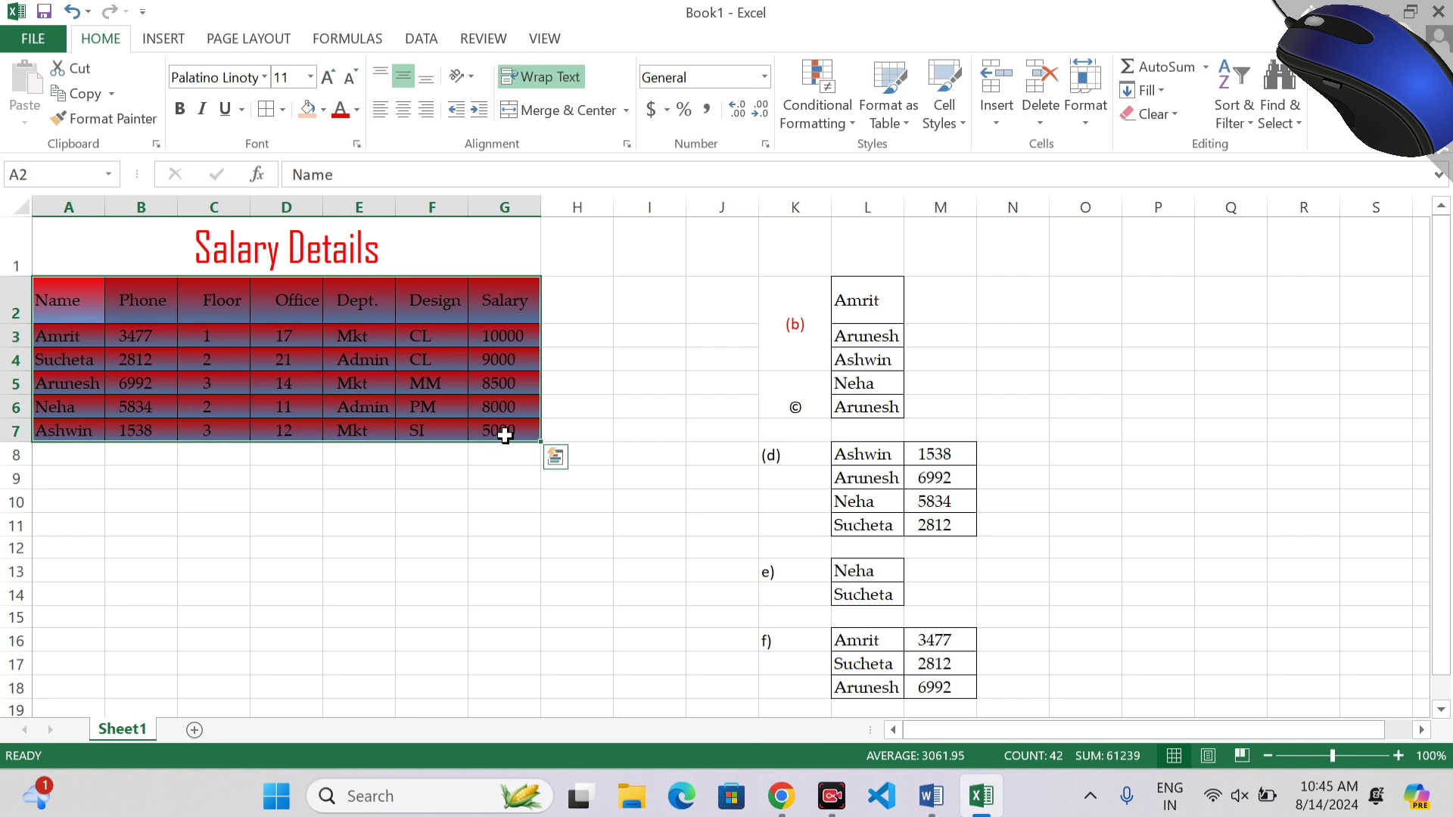
pyautogui.rightClick(505, 437)
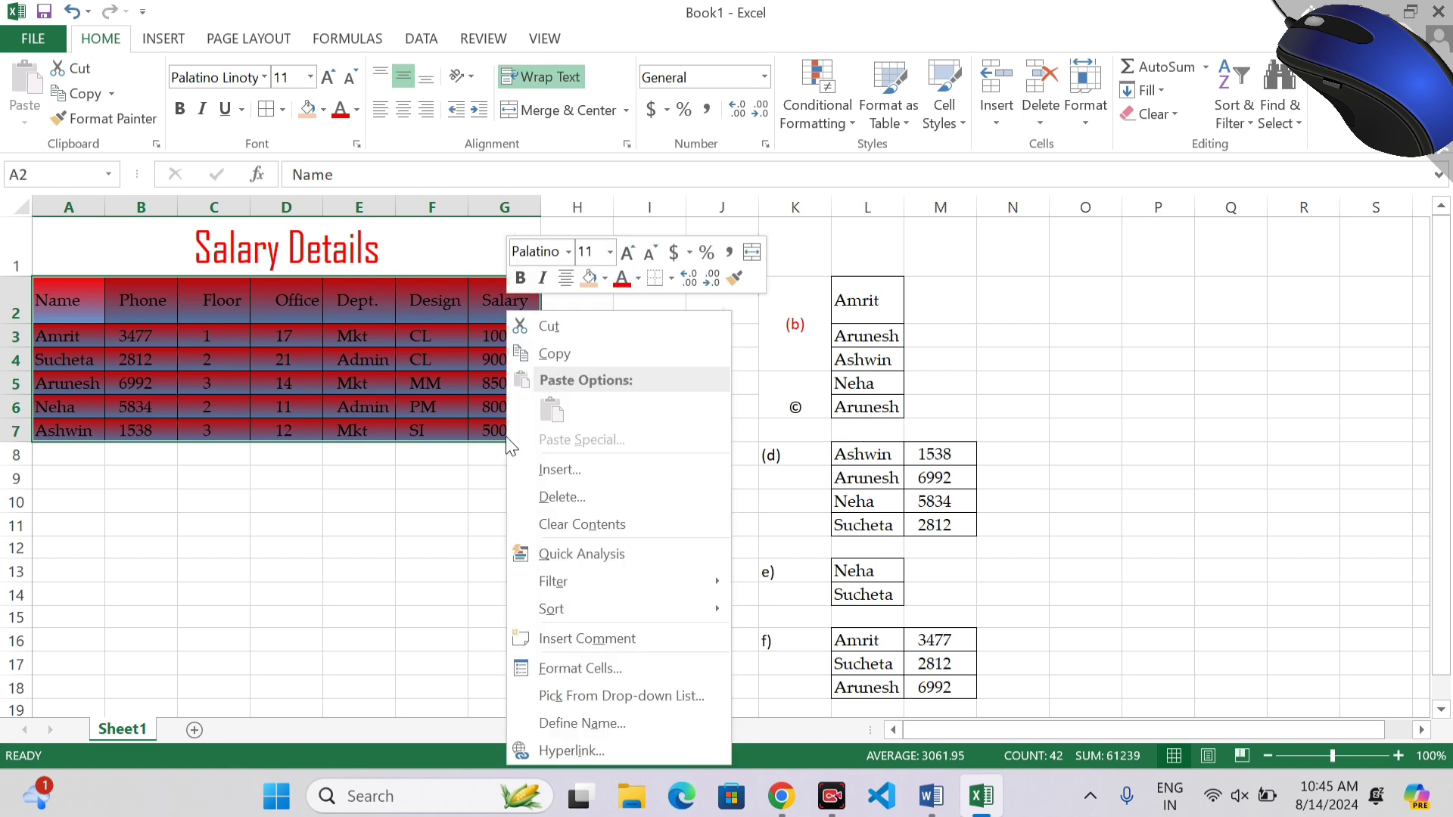
pyautogui.click(579, 671)
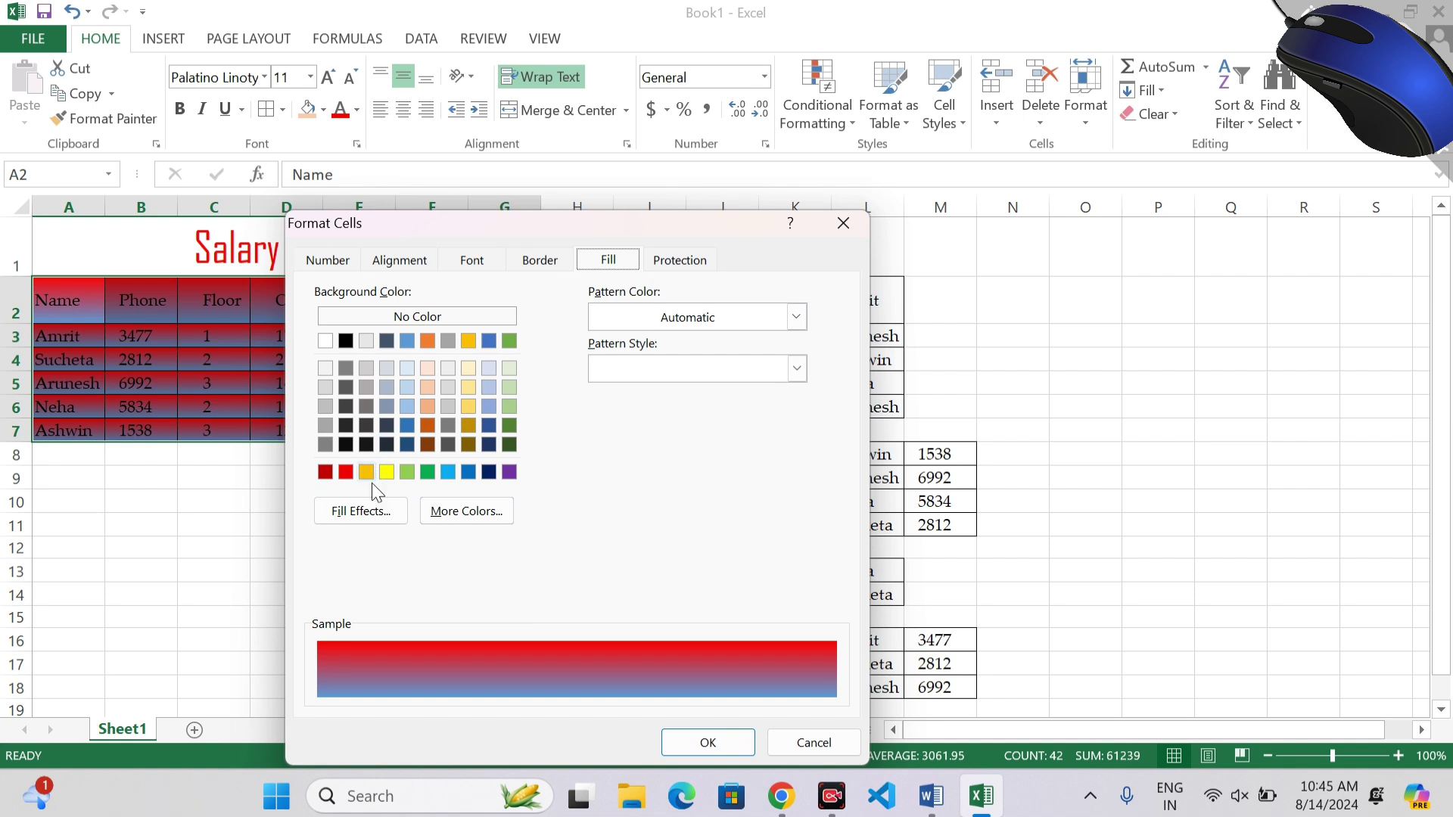
pyautogui.click(365, 511)
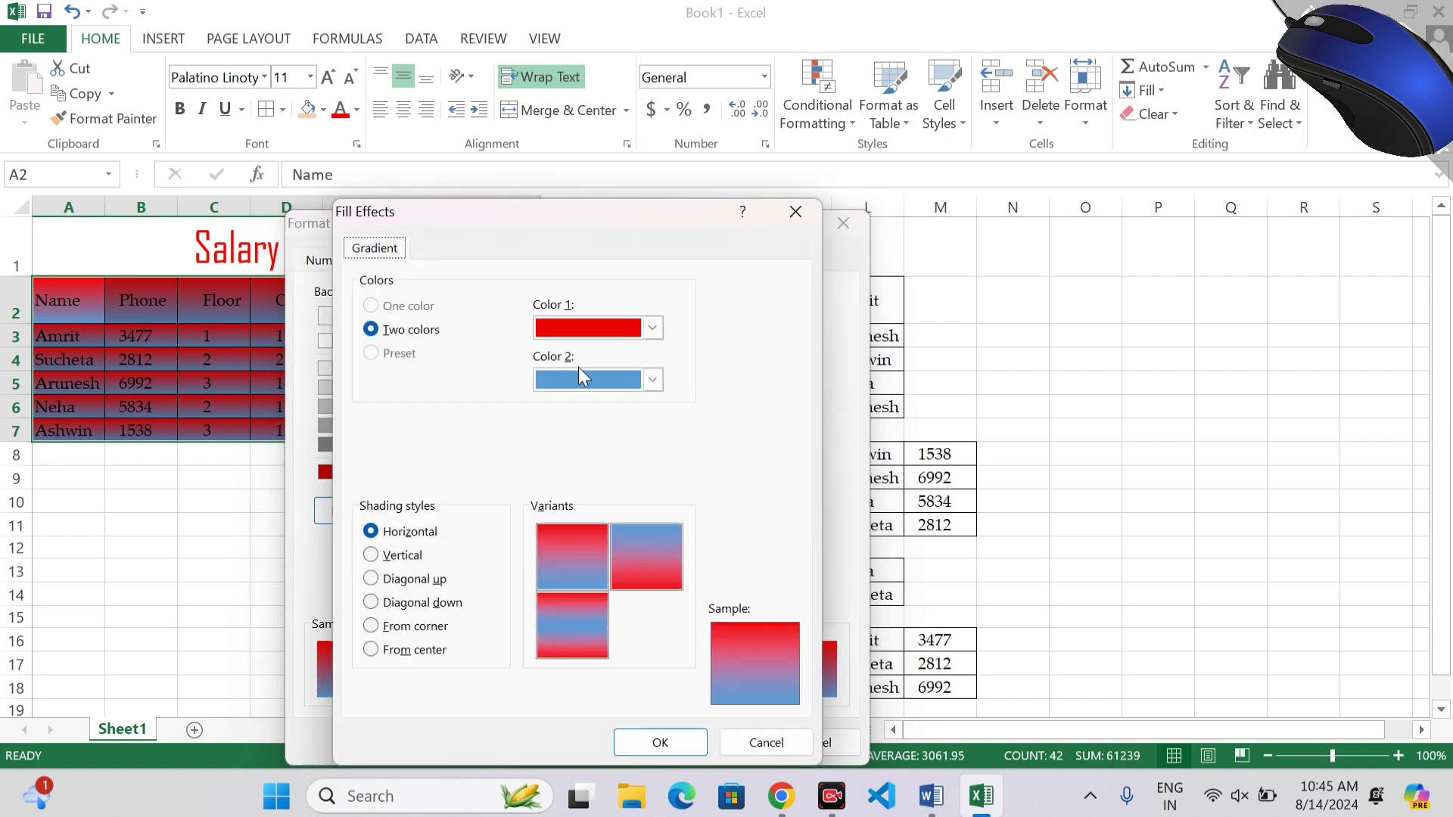
pyautogui.click(607, 326)
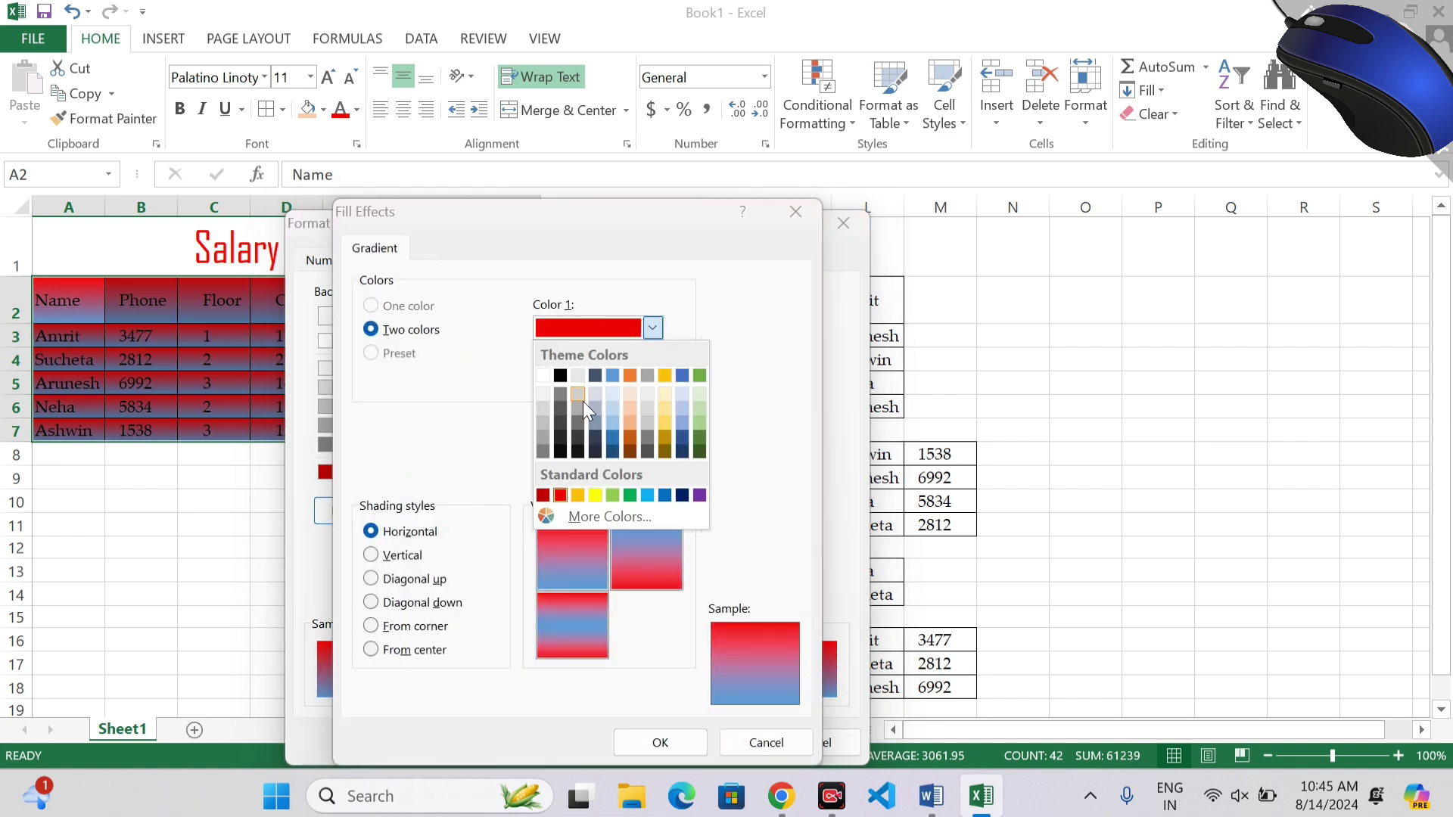
pyautogui.click(594, 494)
pyautogui.click(577, 572)
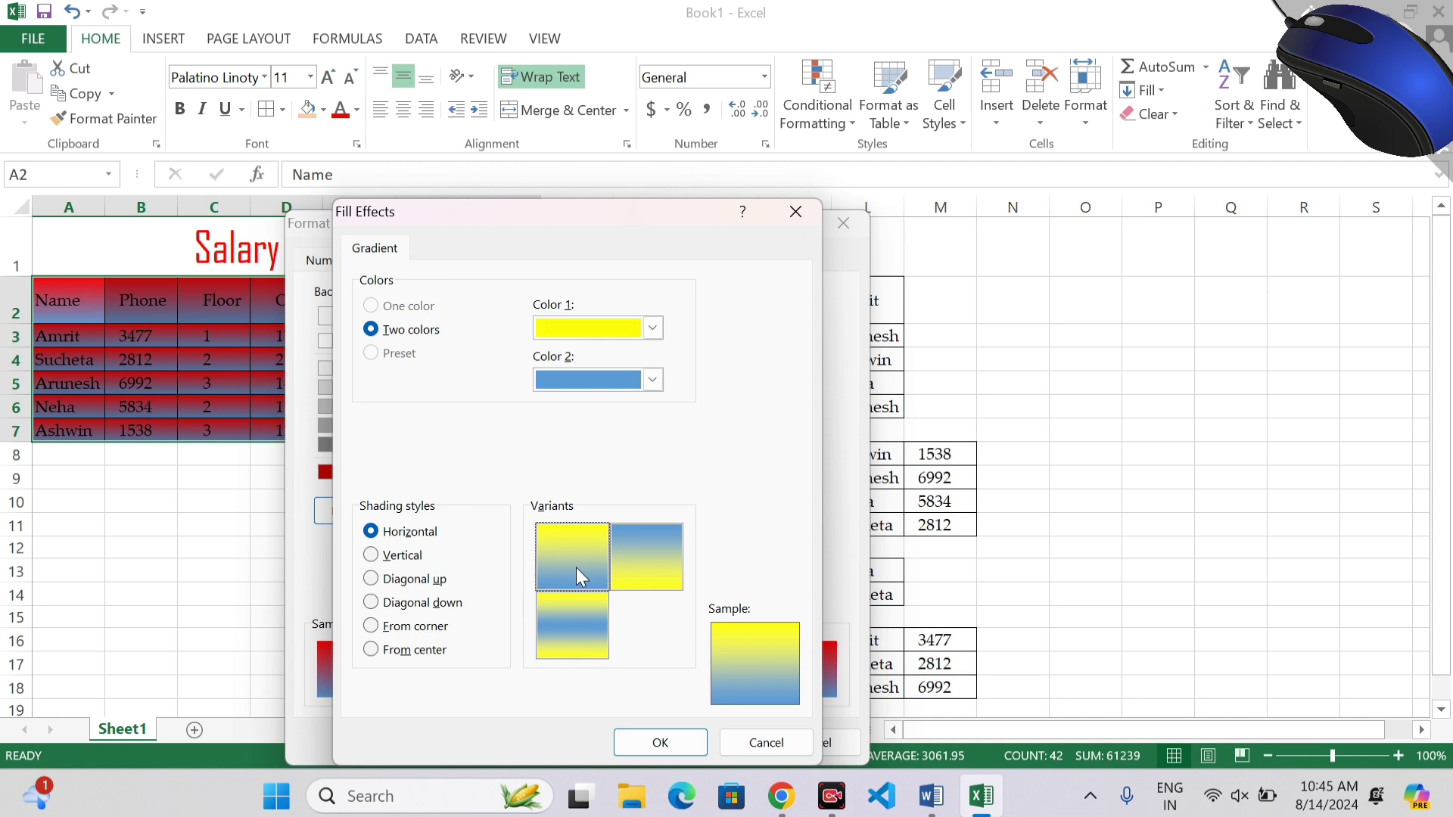
pyautogui.click(660, 742)
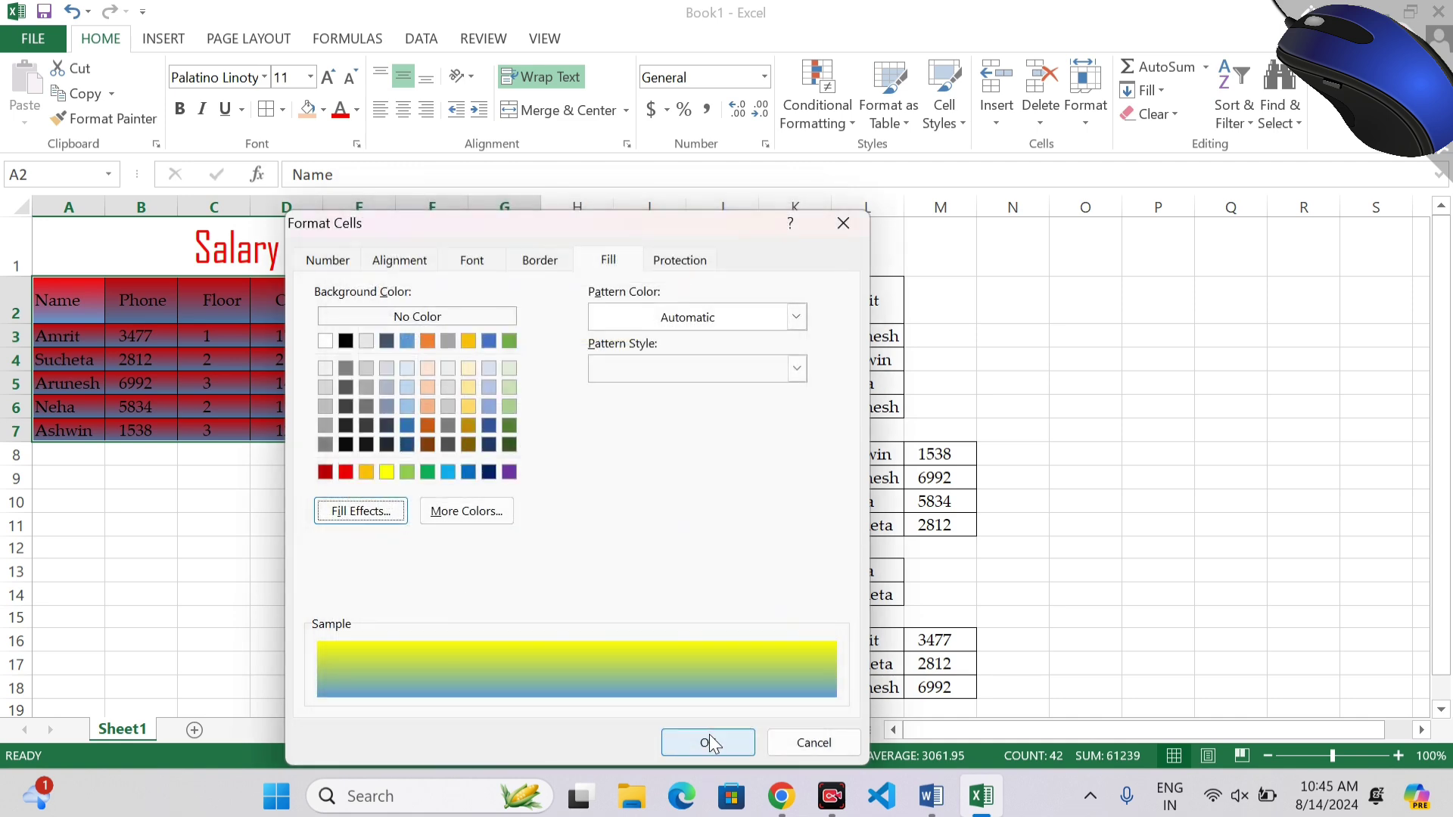
pyautogui.click(709, 743)
pyautogui.click(530, 577)
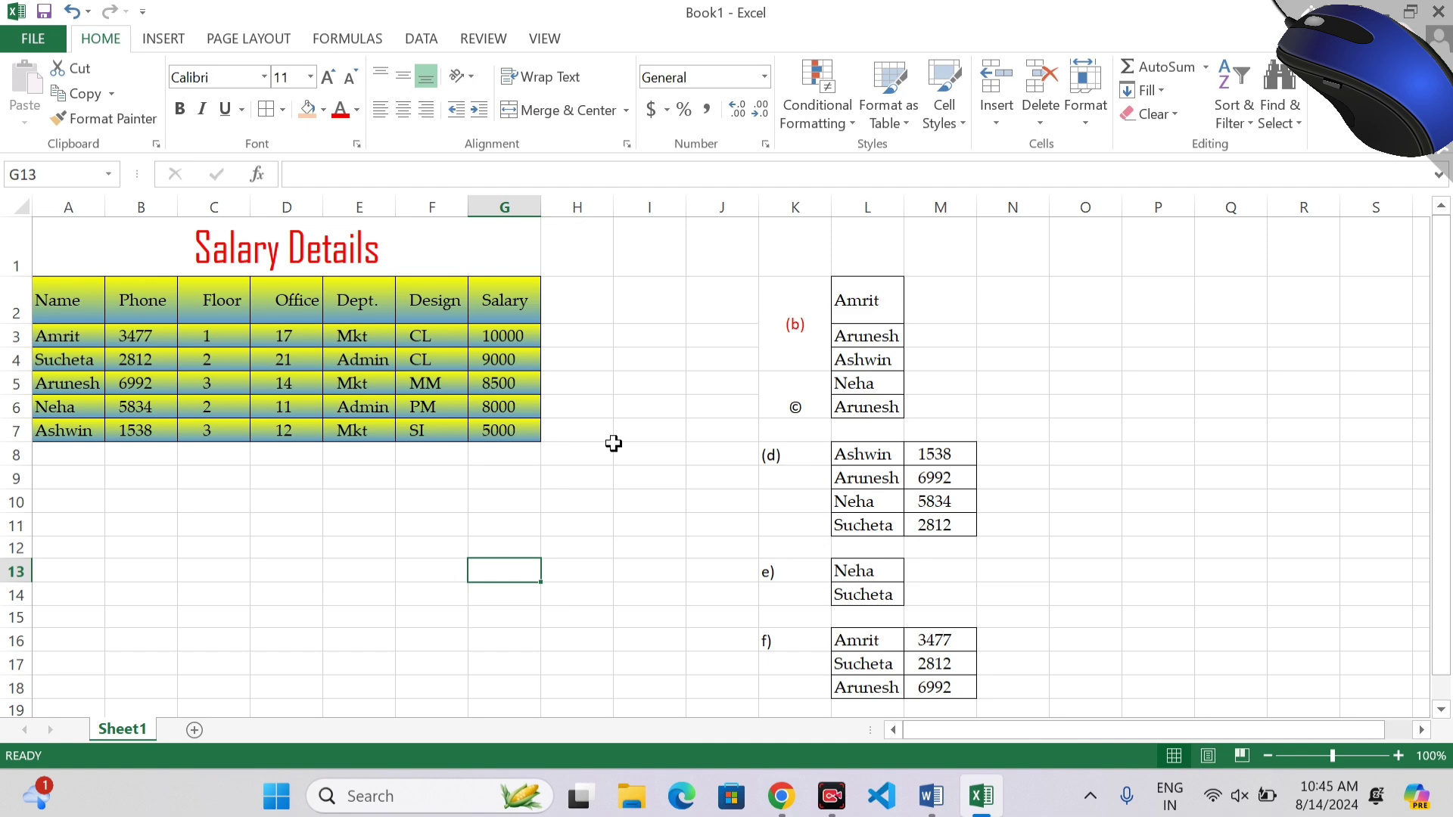
# Step: Switch to the Word document and examine the alternative exercise (a), its Basic Pay table and questions (b) to (f)
pyautogui.click(931, 795)
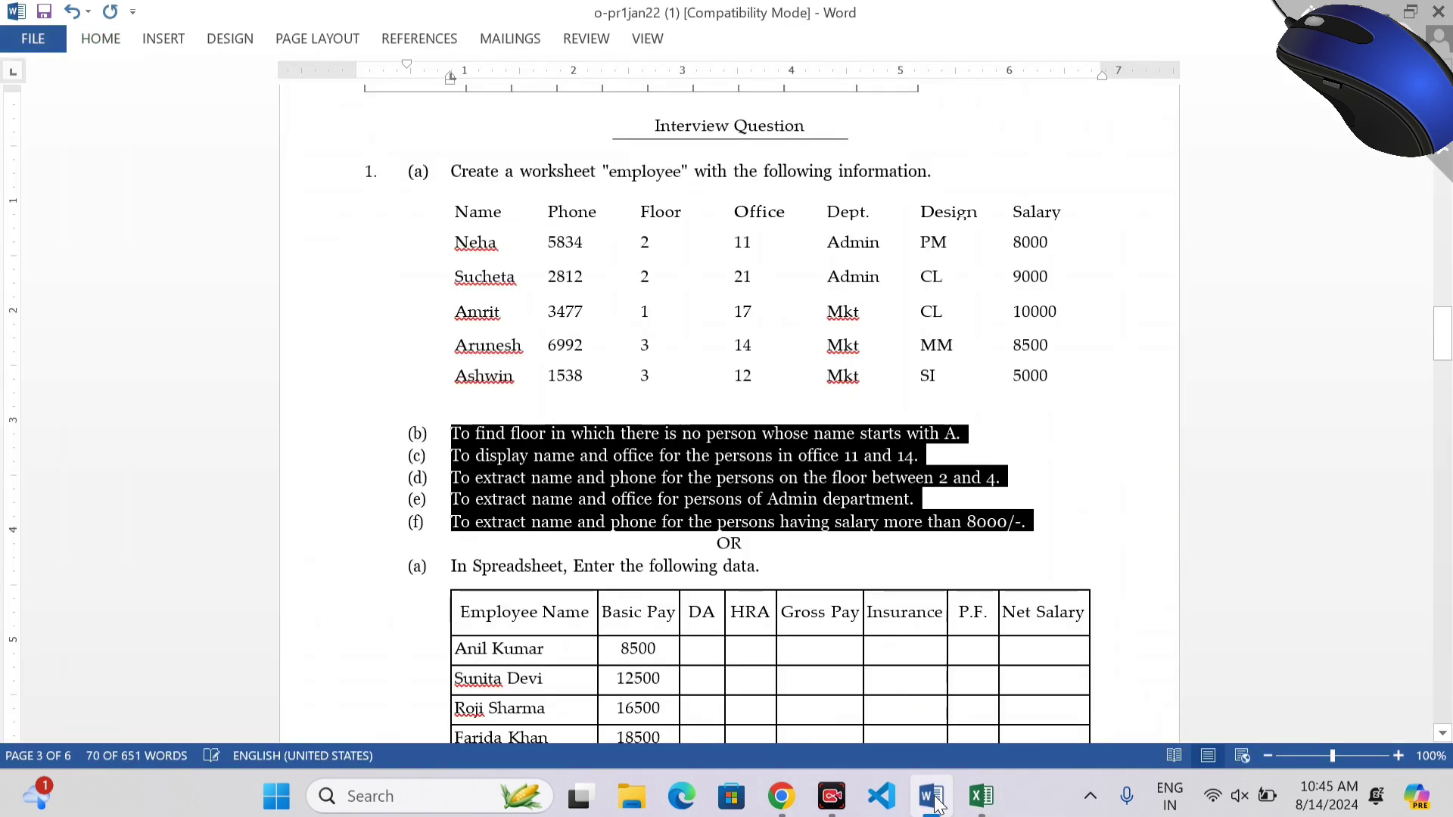
pyautogui.click(758, 499)
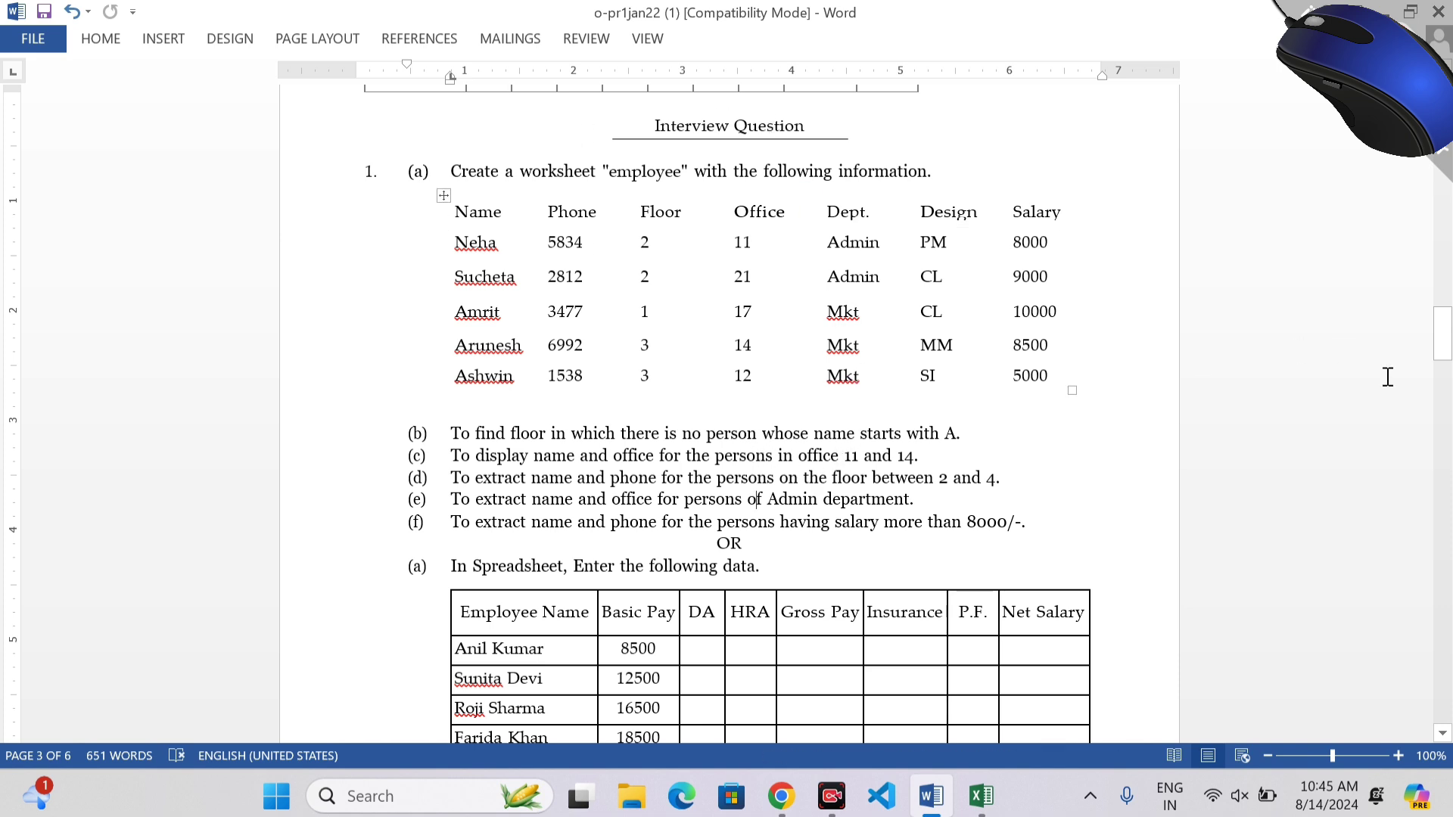
pyautogui.moveTo(1446, 350)
pyautogui.mouseDown()
pyautogui.moveTo(1446, 385)
pyautogui.moveTo(1450, 371)
pyautogui.mouseUp()
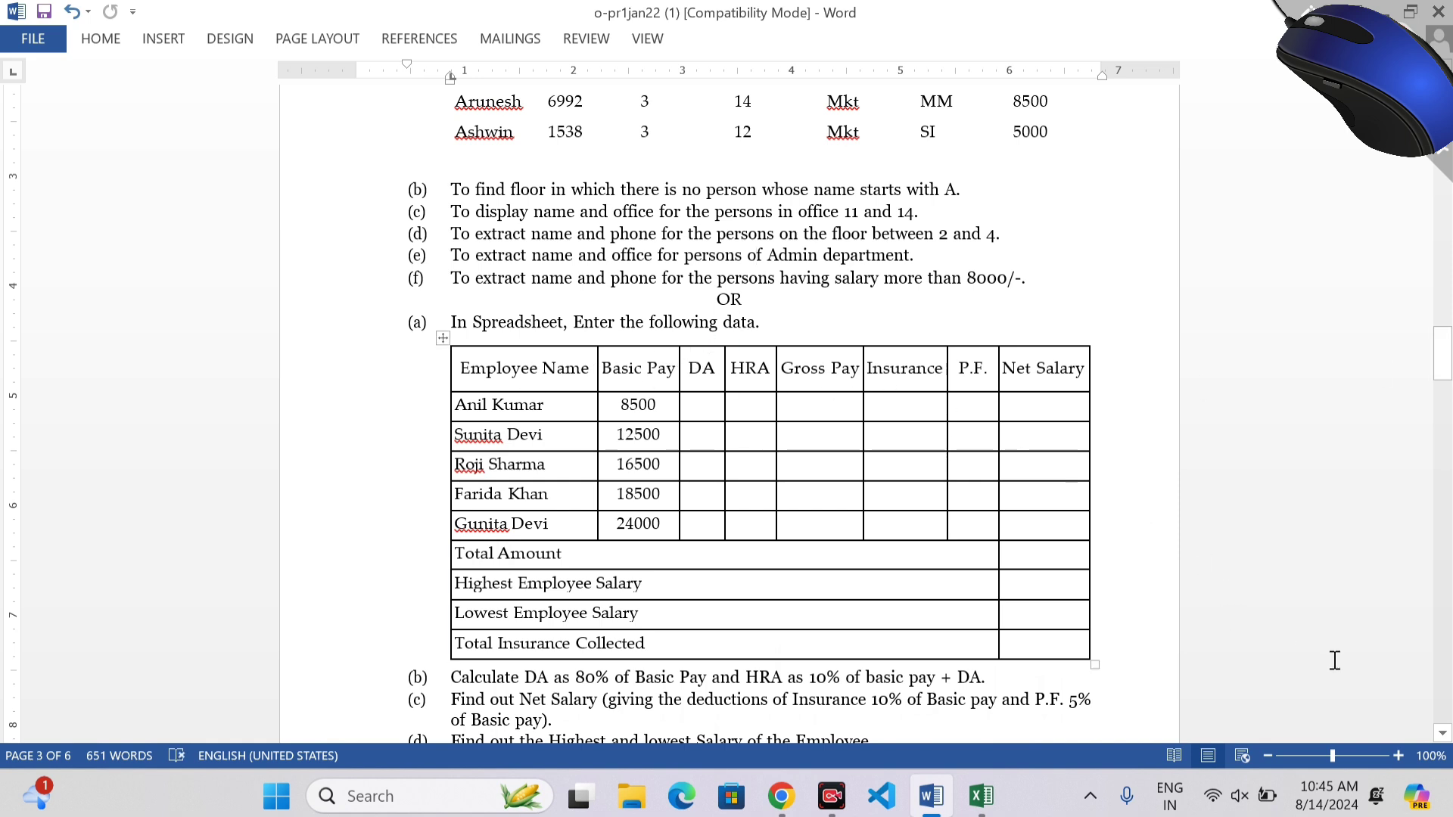
pyautogui.click(1035, 402)
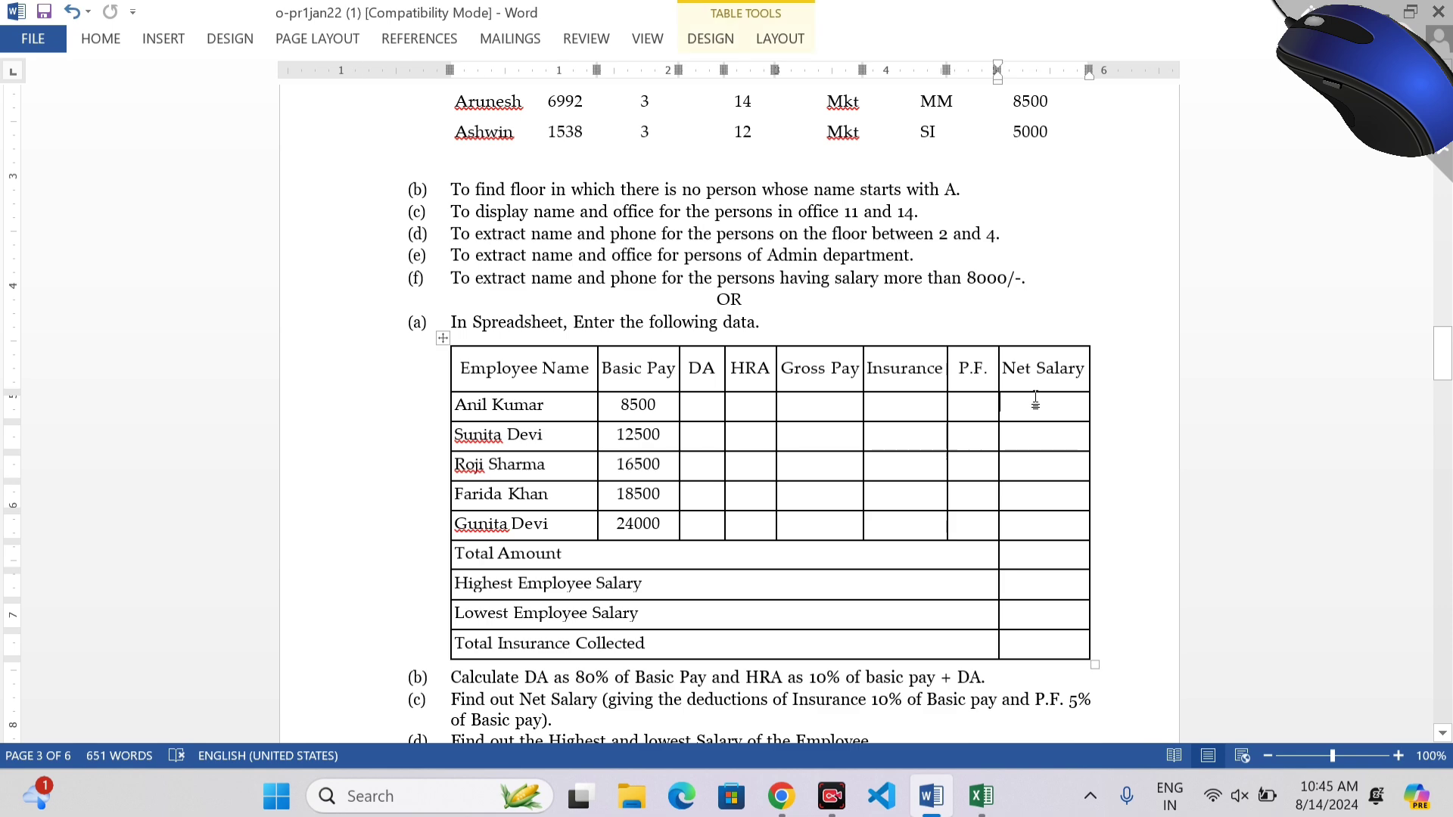
pyautogui.press('Down')
pyautogui.press('Down')
pyautogui.press('Down')
pyautogui.press('Down')
pyautogui.press('Down')
pyautogui.press('Down')
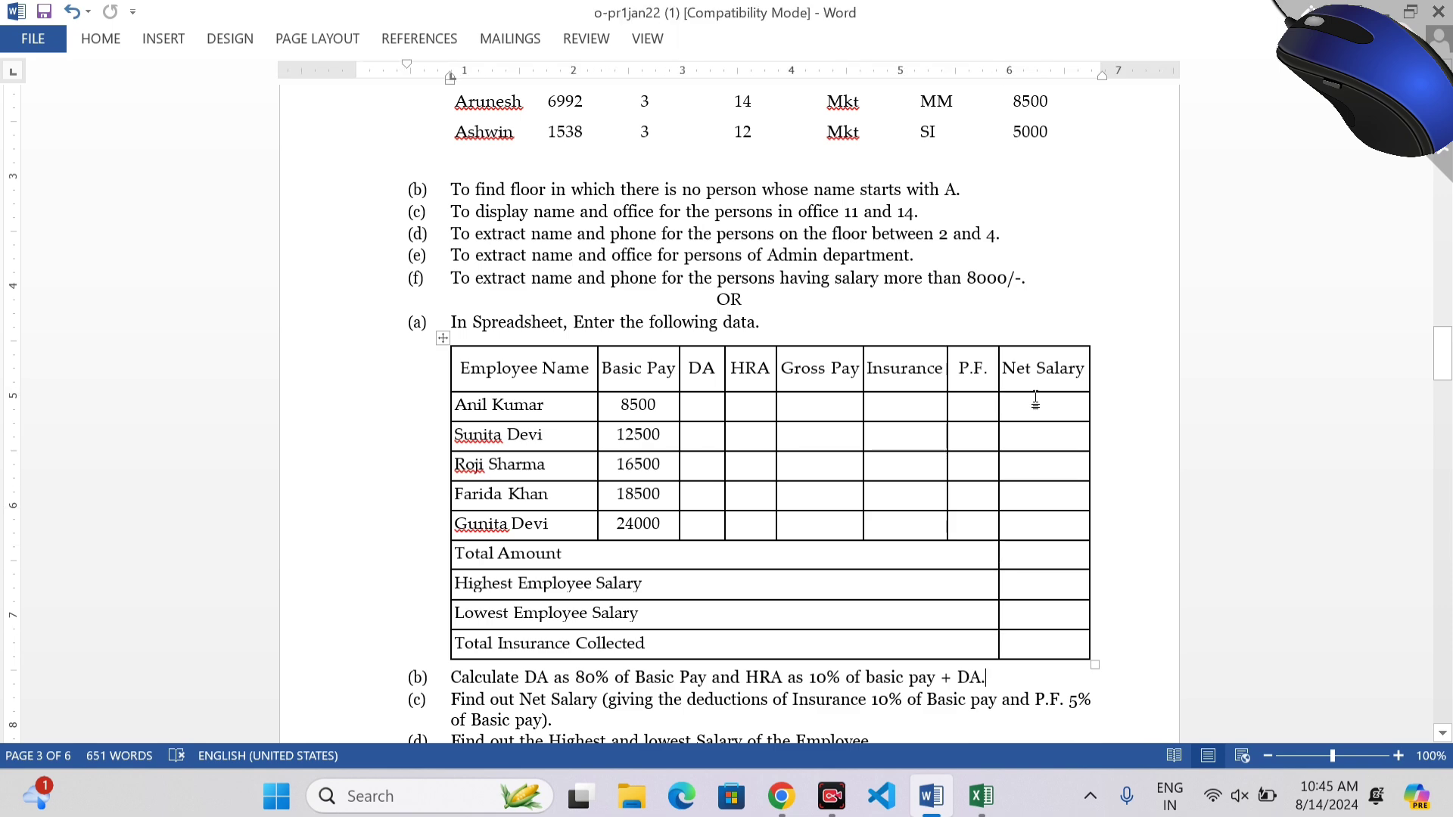
pyautogui.scroll(-10, 1036, 397)
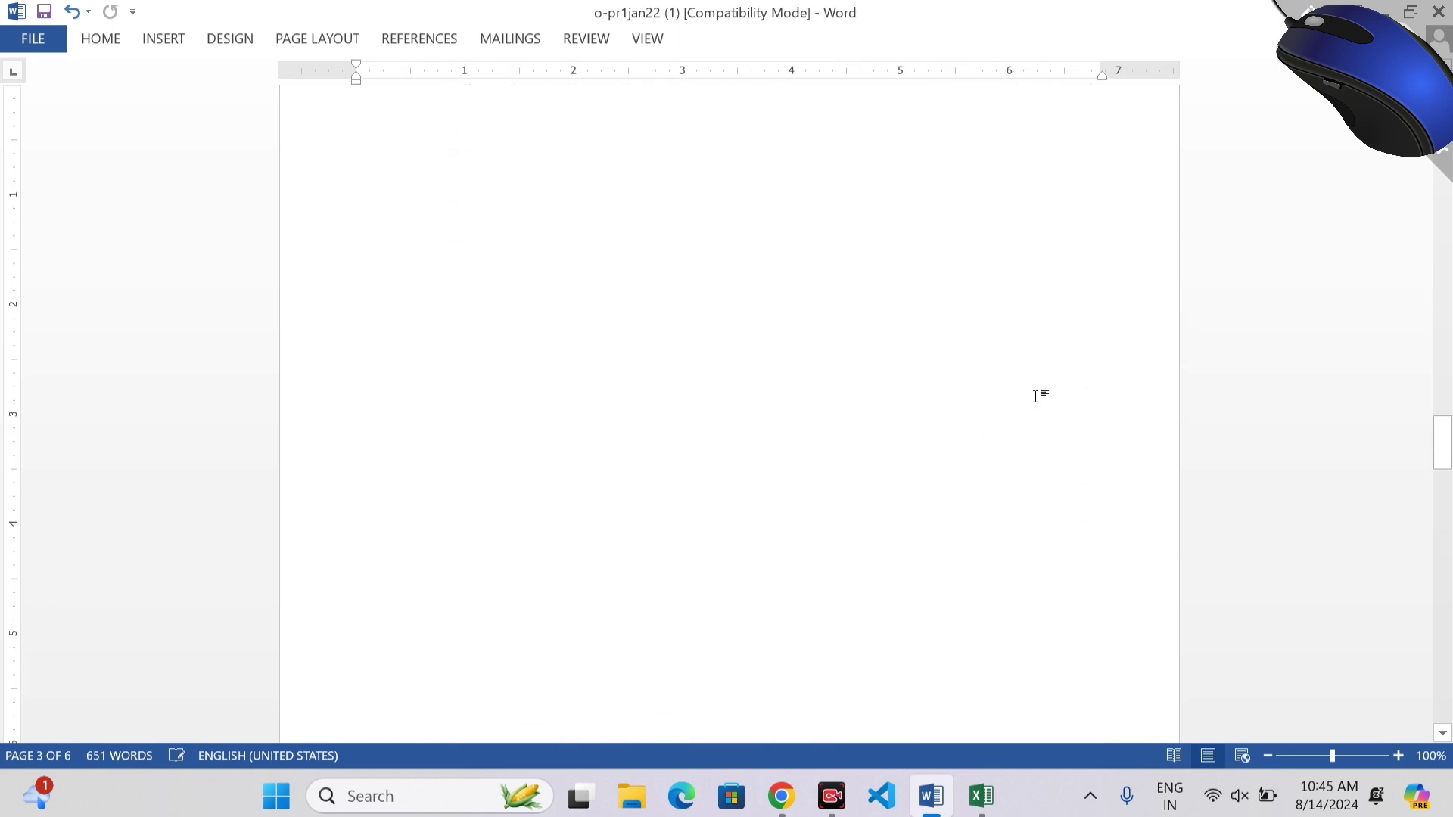
pyautogui.scroll(3, 1042, 407)
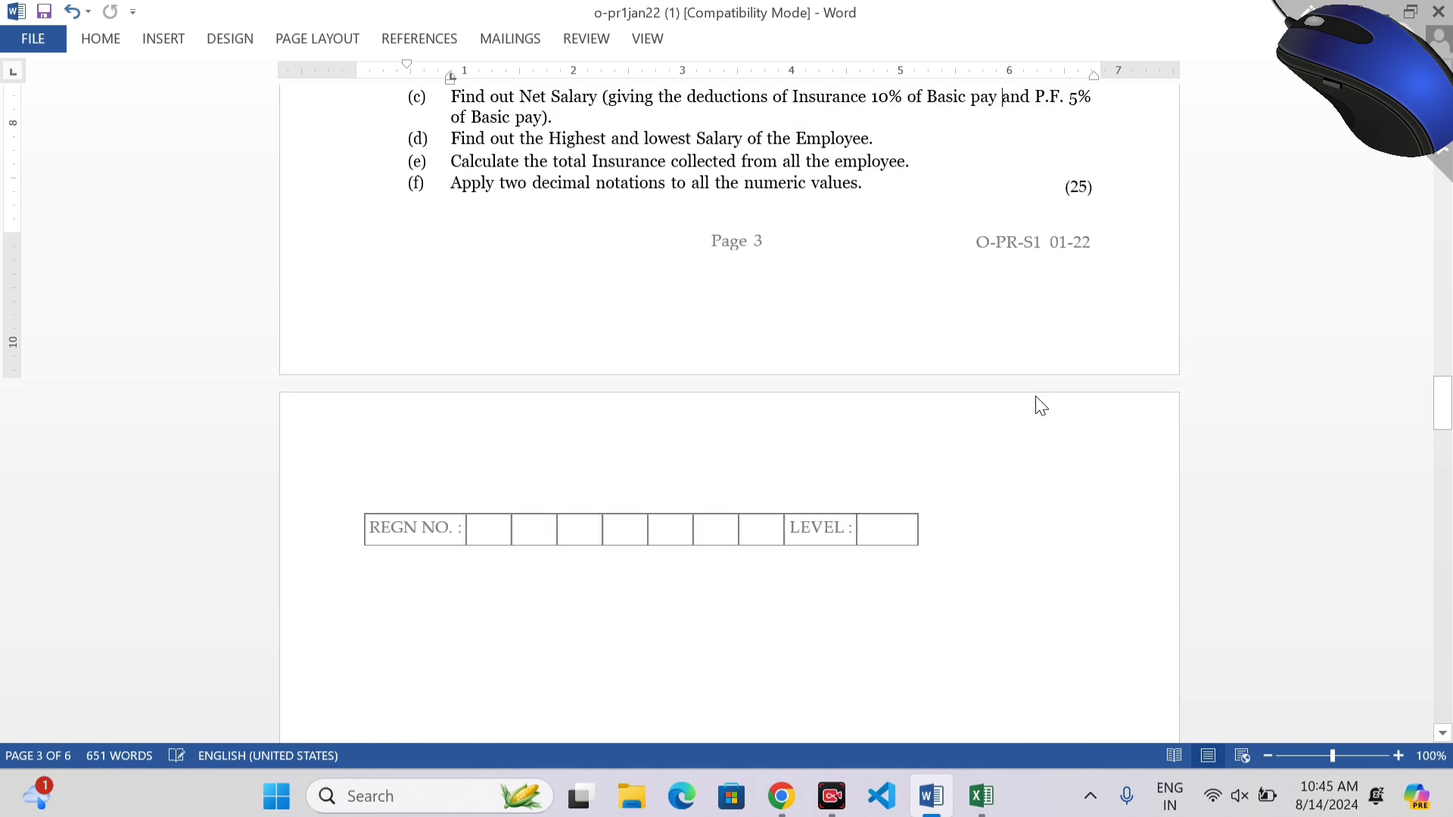
pyautogui.press('Up')
pyautogui.press('Up')
pyautogui.press('Up')
pyautogui.press('Up')
pyautogui.press('Up')
pyautogui.press('Up')
pyautogui.press('Up')
pyautogui.press('Up')
pyautogui.press('Up')
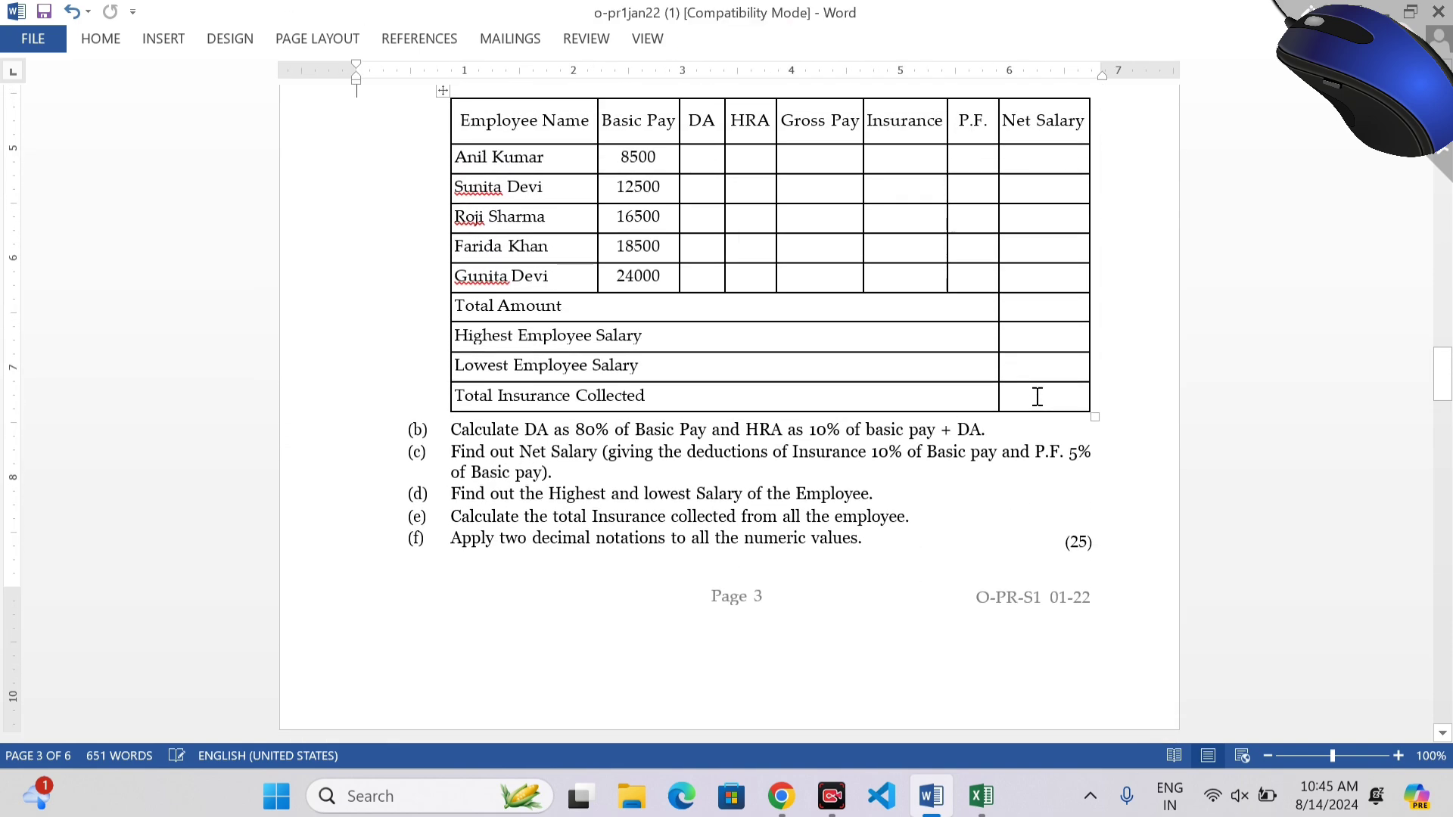
# Step: Copy the alternative exercise's table and questions from Word into a new Excel worksheet, starting at cell A1
pyautogui.moveTo(887, 553); pyautogui.dragTo(413, 468)
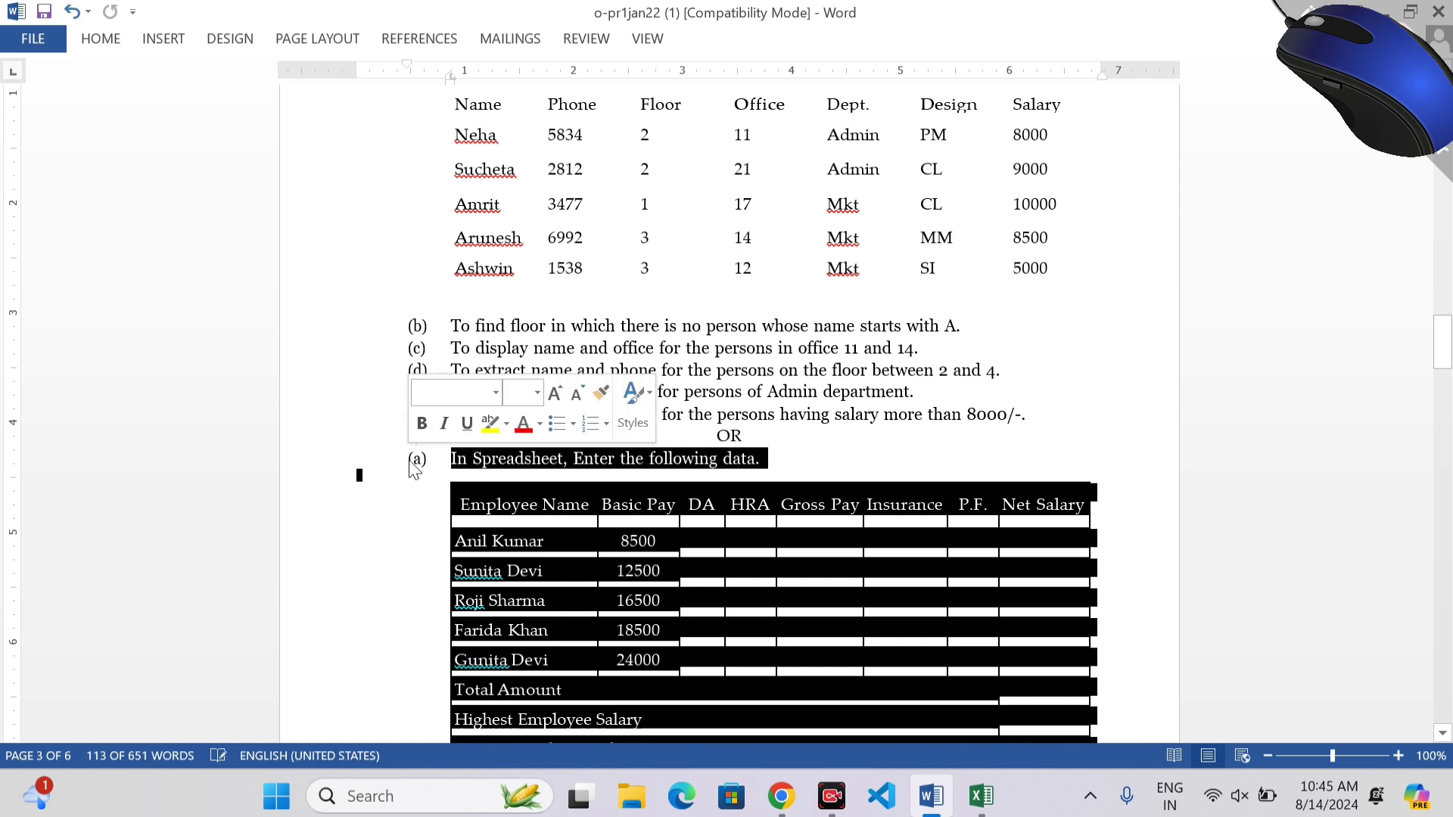
pyautogui.click(981, 797)
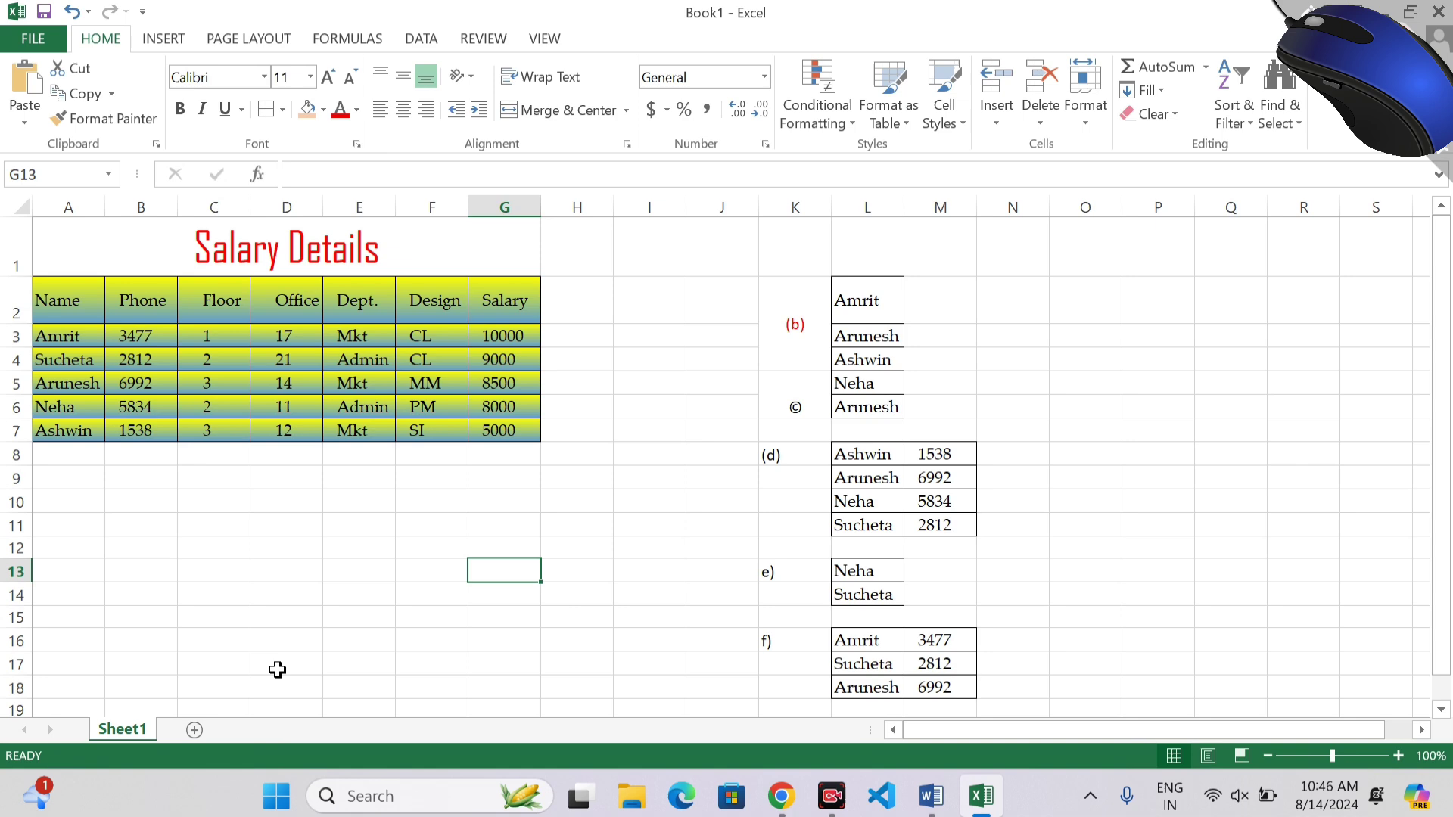
pyautogui.click(195, 730)
pyautogui.hotkey('ctrl', 'v')
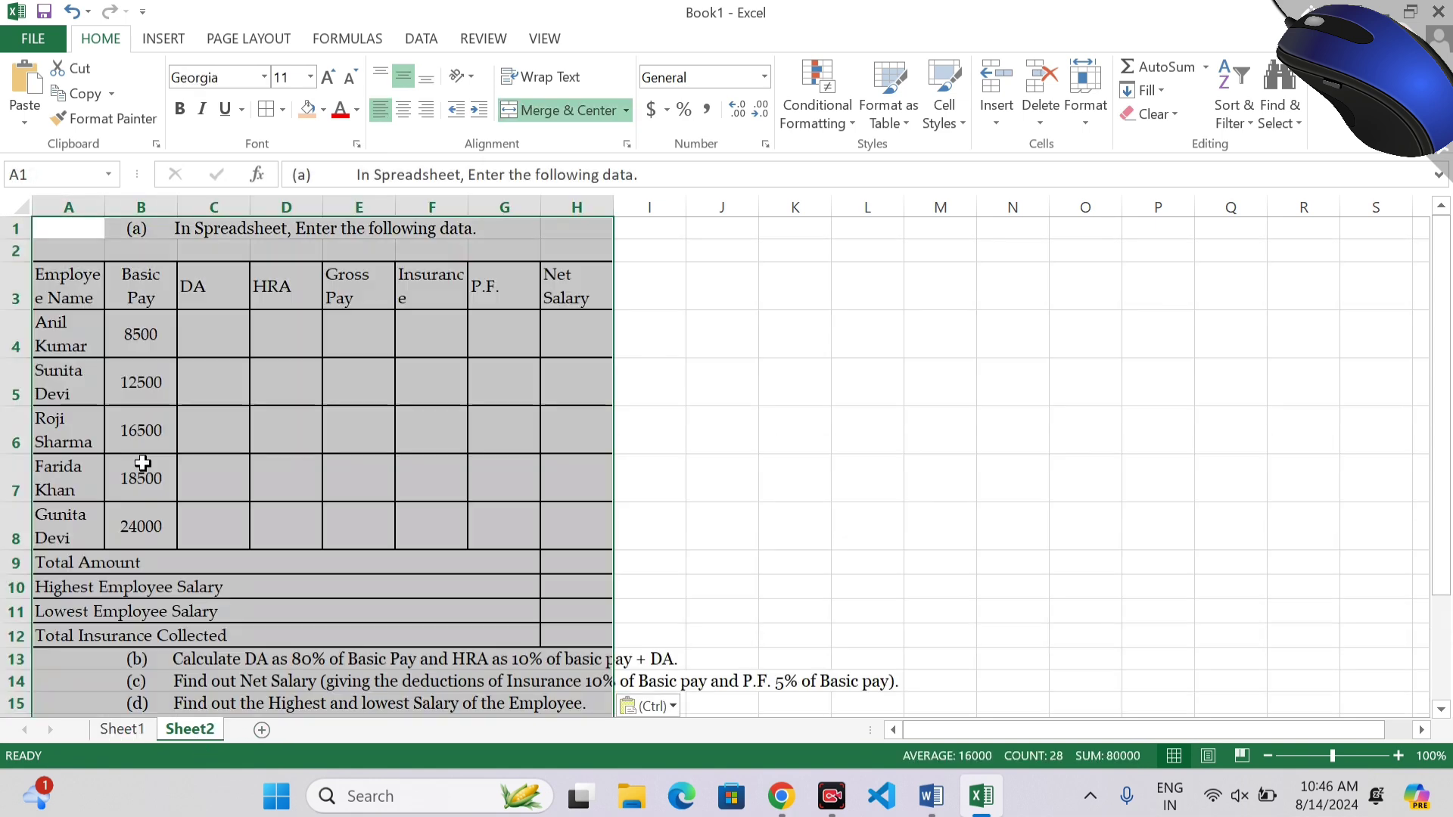
pyautogui.click(760, 333)
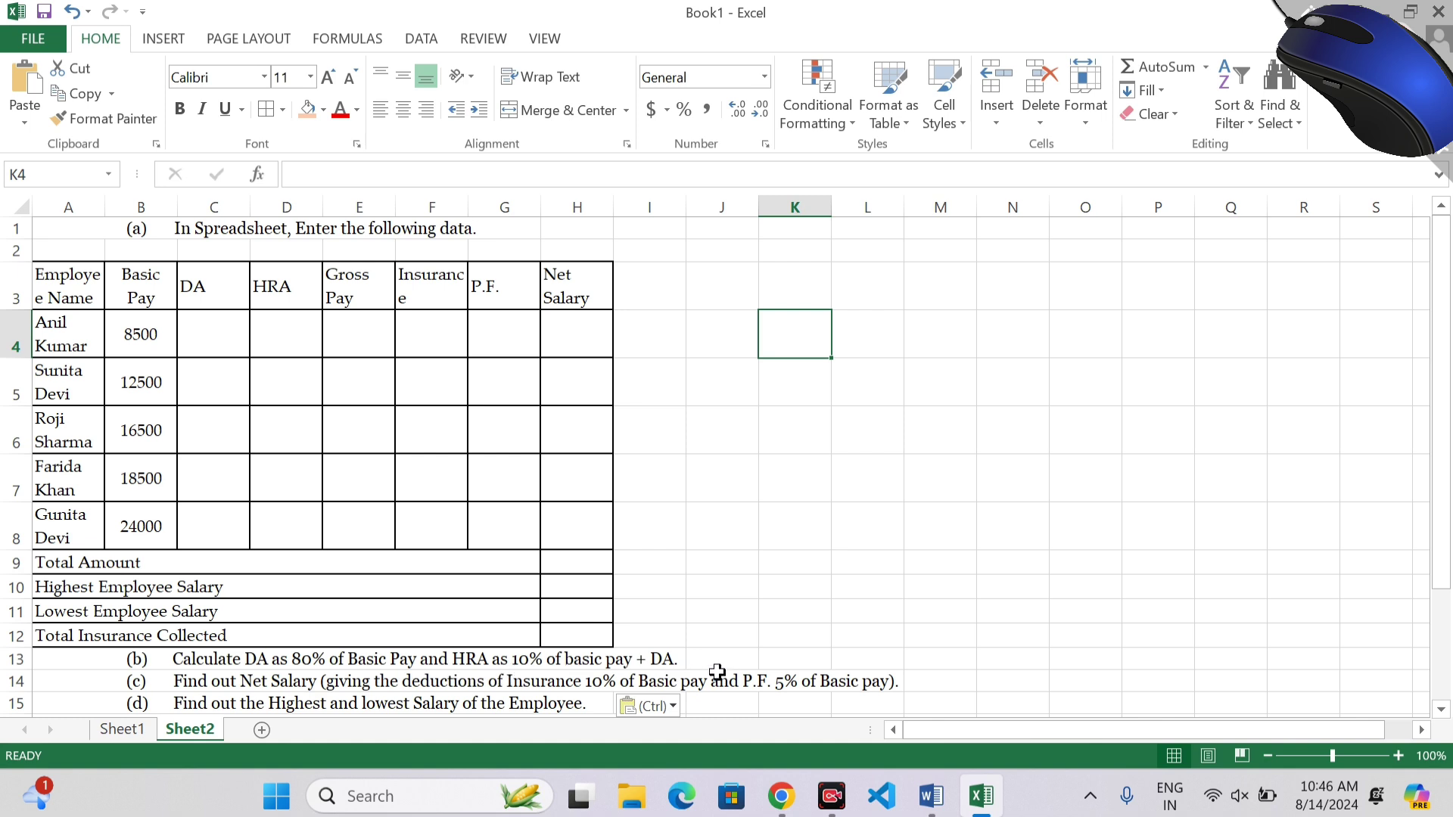
# Step: Calculate the first employee's DA in cell C4 with the formula =B4*80%
pyautogui.click(214, 342)
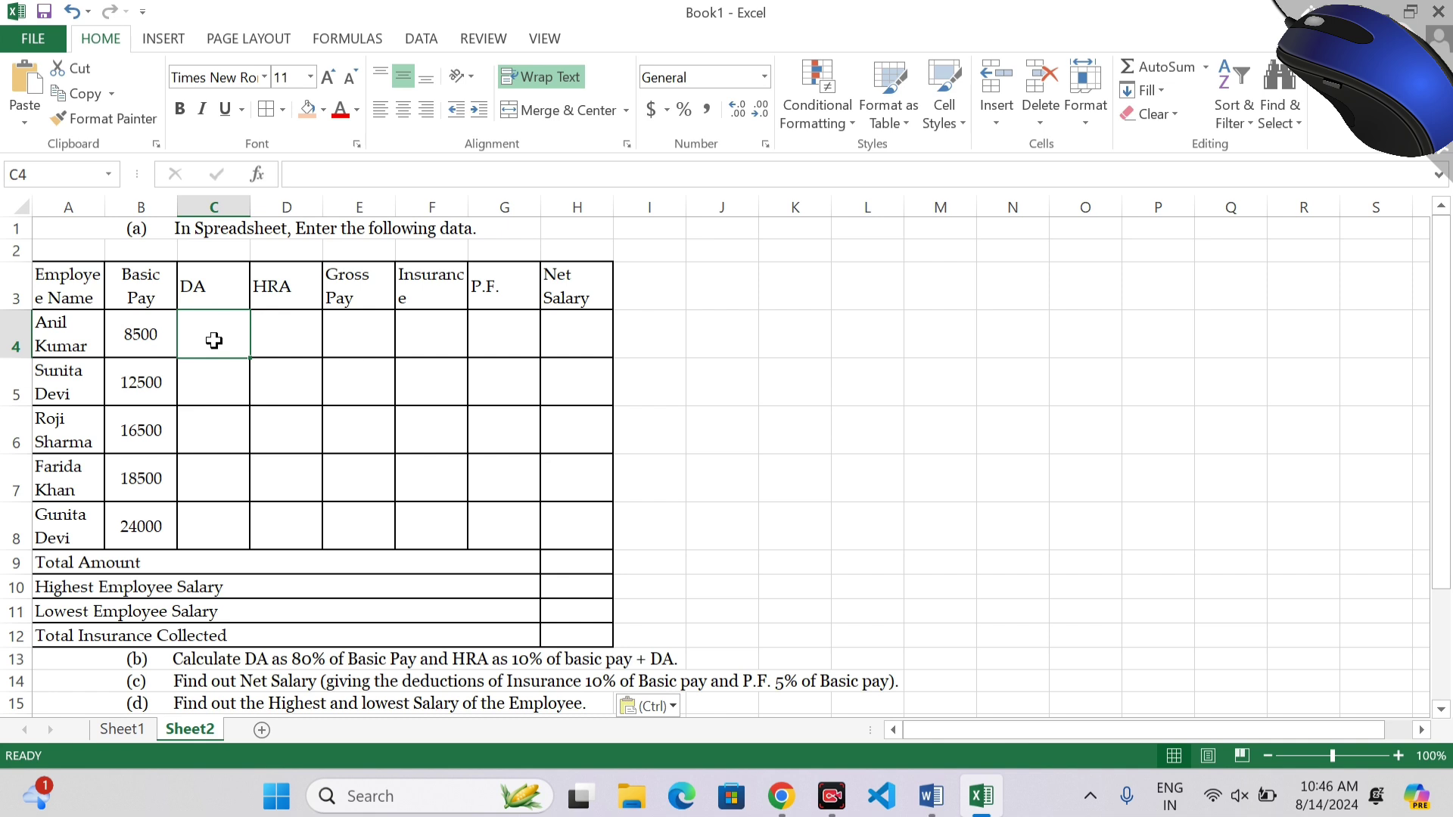
pyautogui.write('=')
pyautogui.click(124, 333)
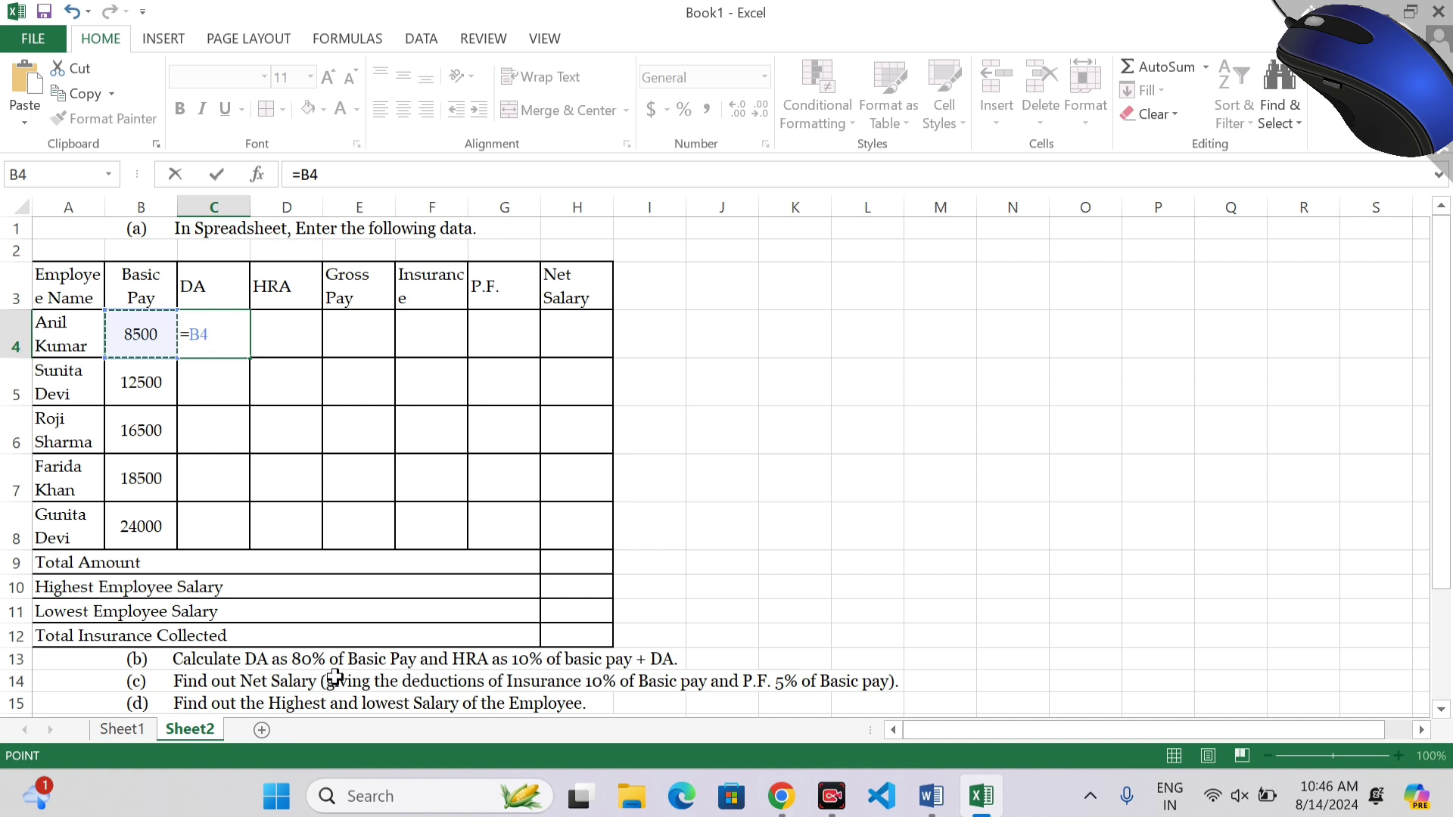
pyautogui.write('*')
pyautogui.press('Return')
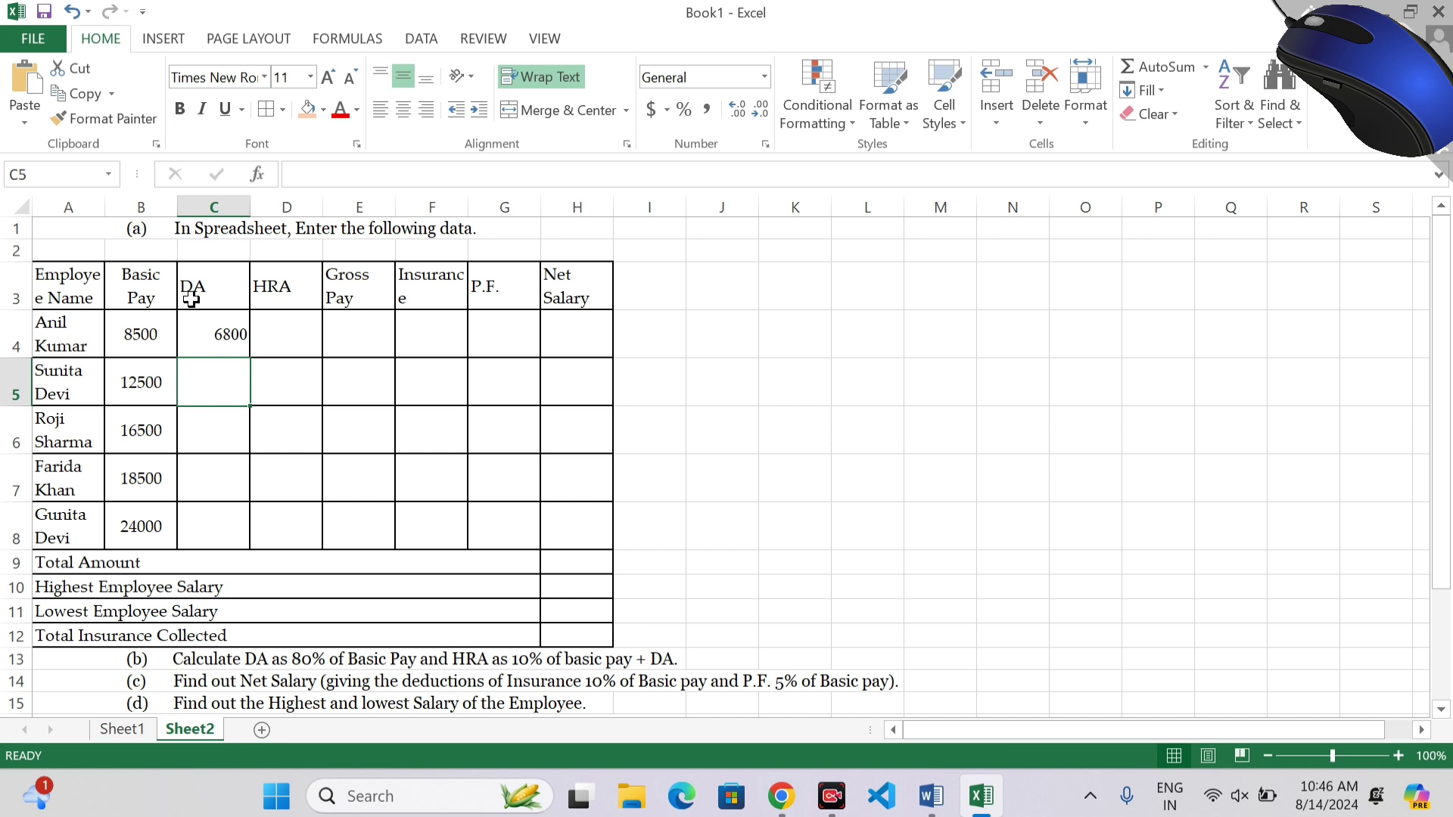
pyautogui.click(203, 335)
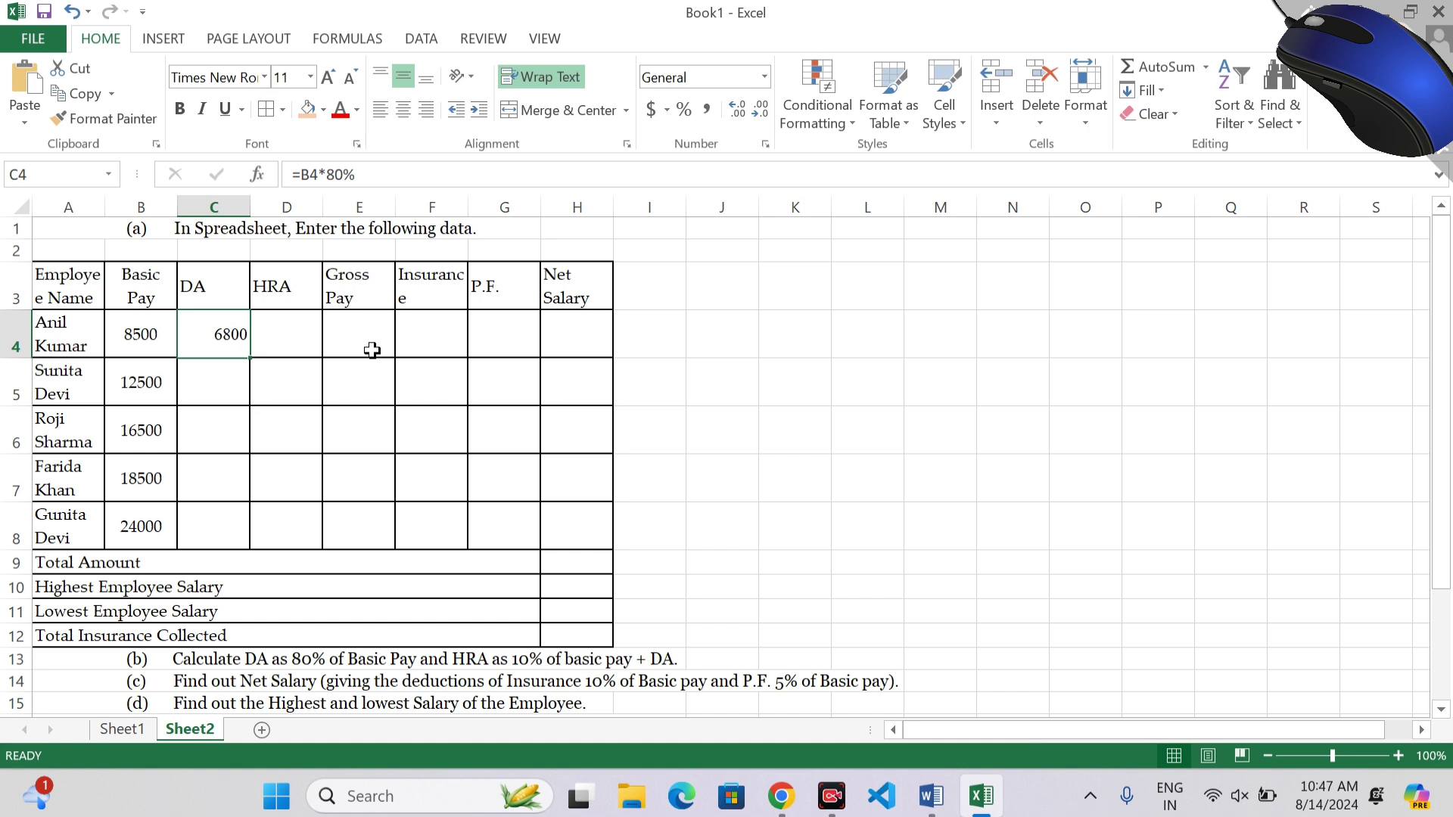
# Step: Calculate the first employee's HRA in cell D4 with the formula =B4*10%+C4
pyautogui.click(282, 330)
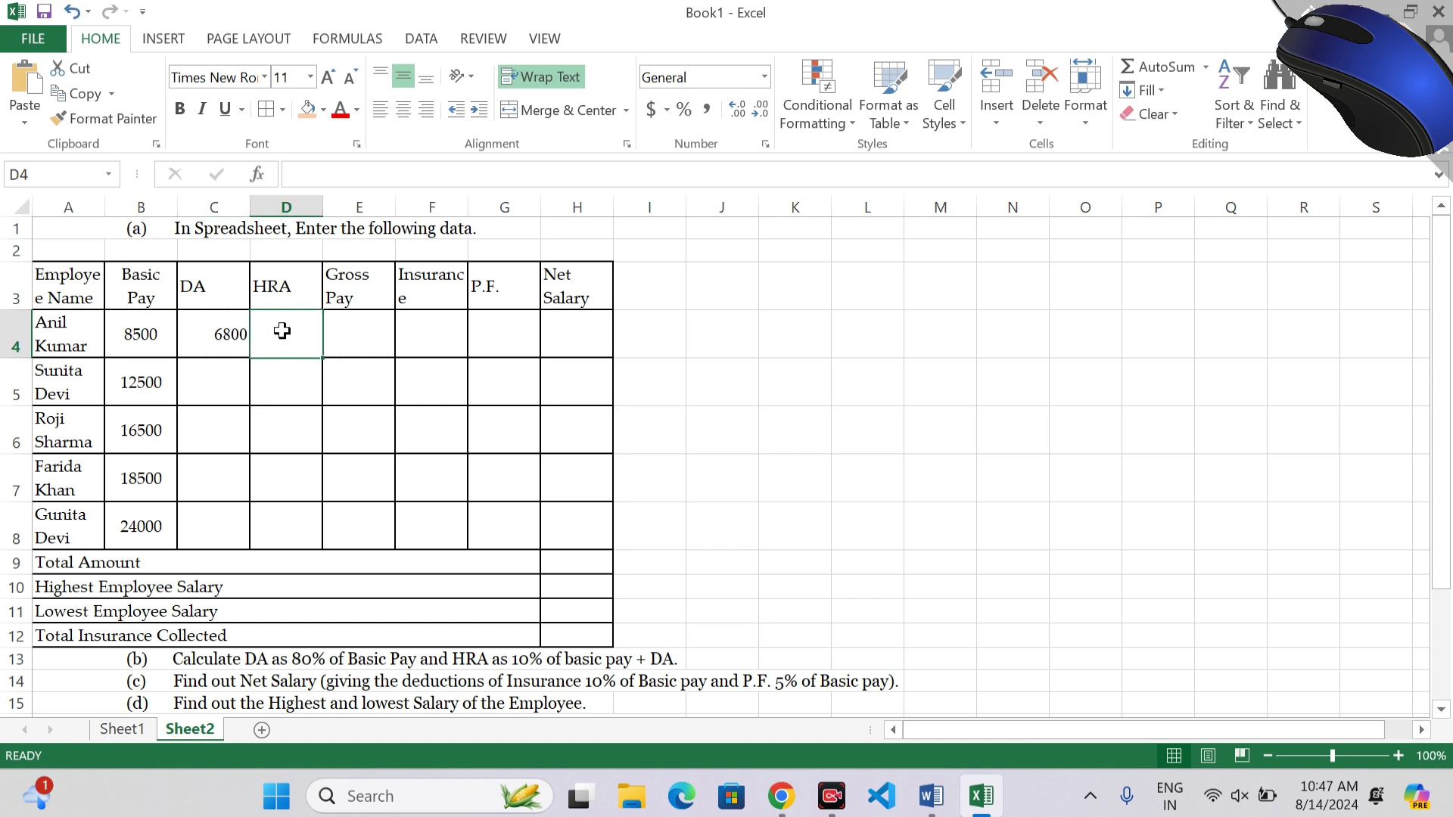
pyautogui.write('=')
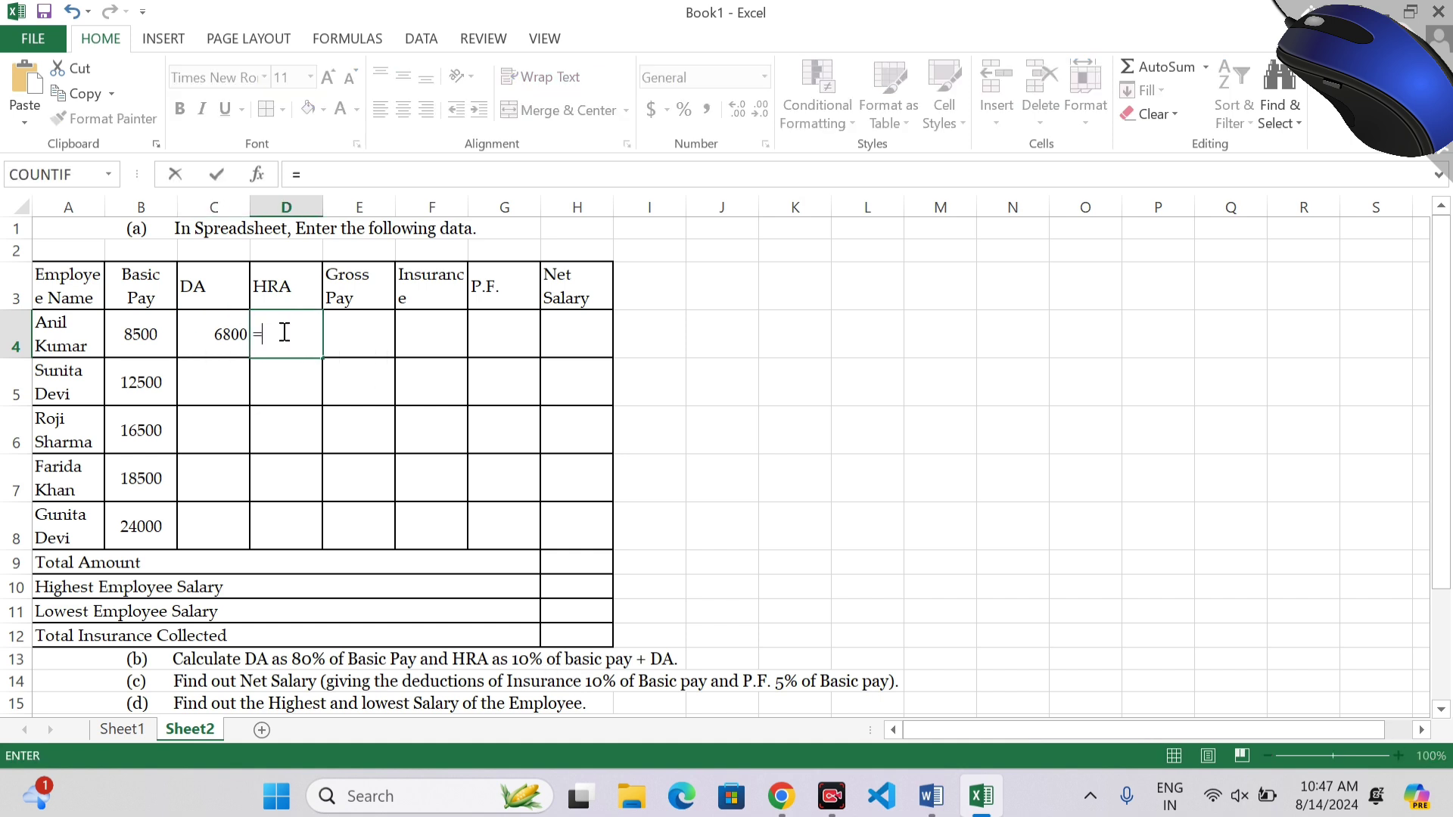
pyautogui.click(137, 334)
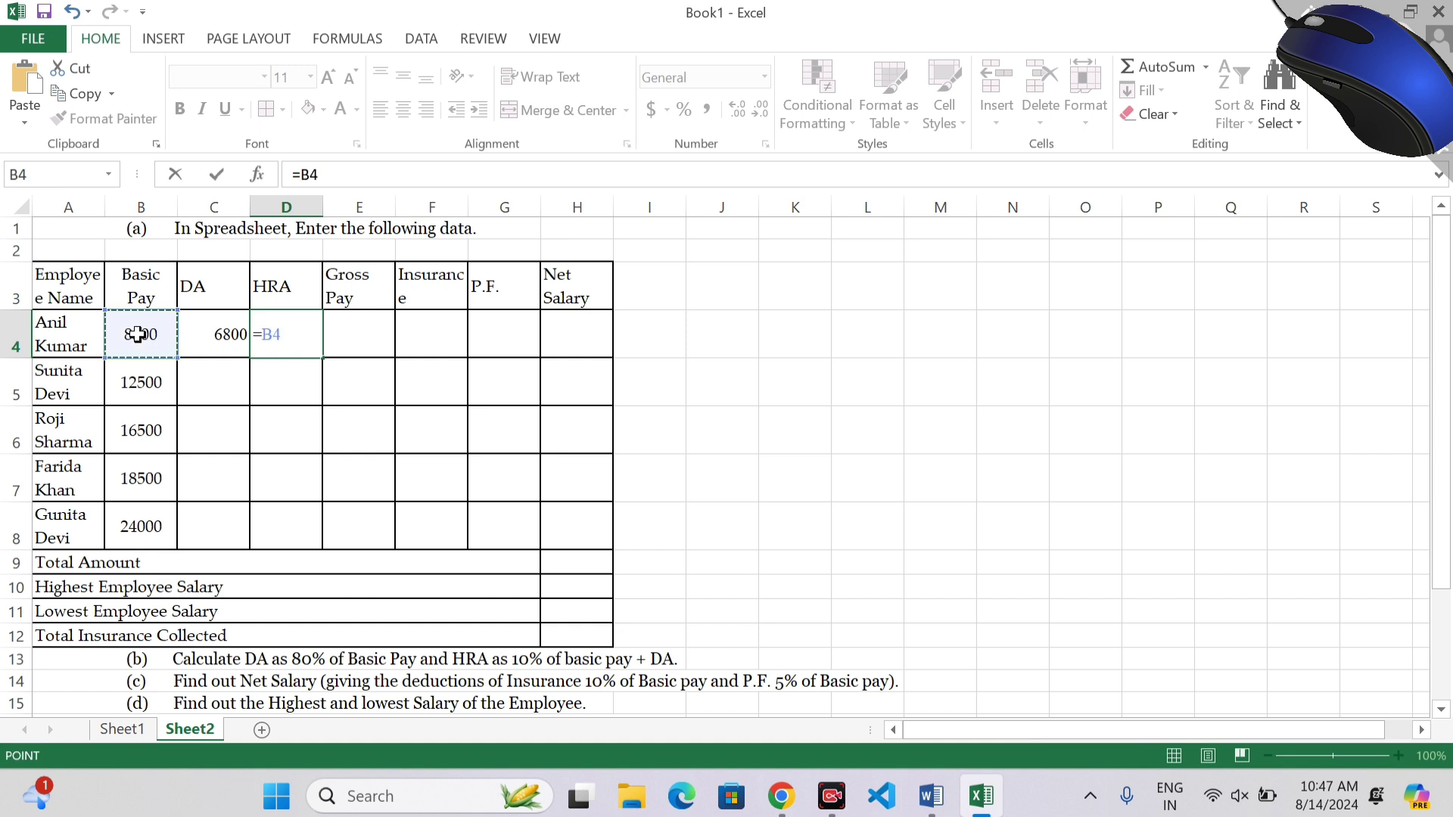
pyautogui.write('*')
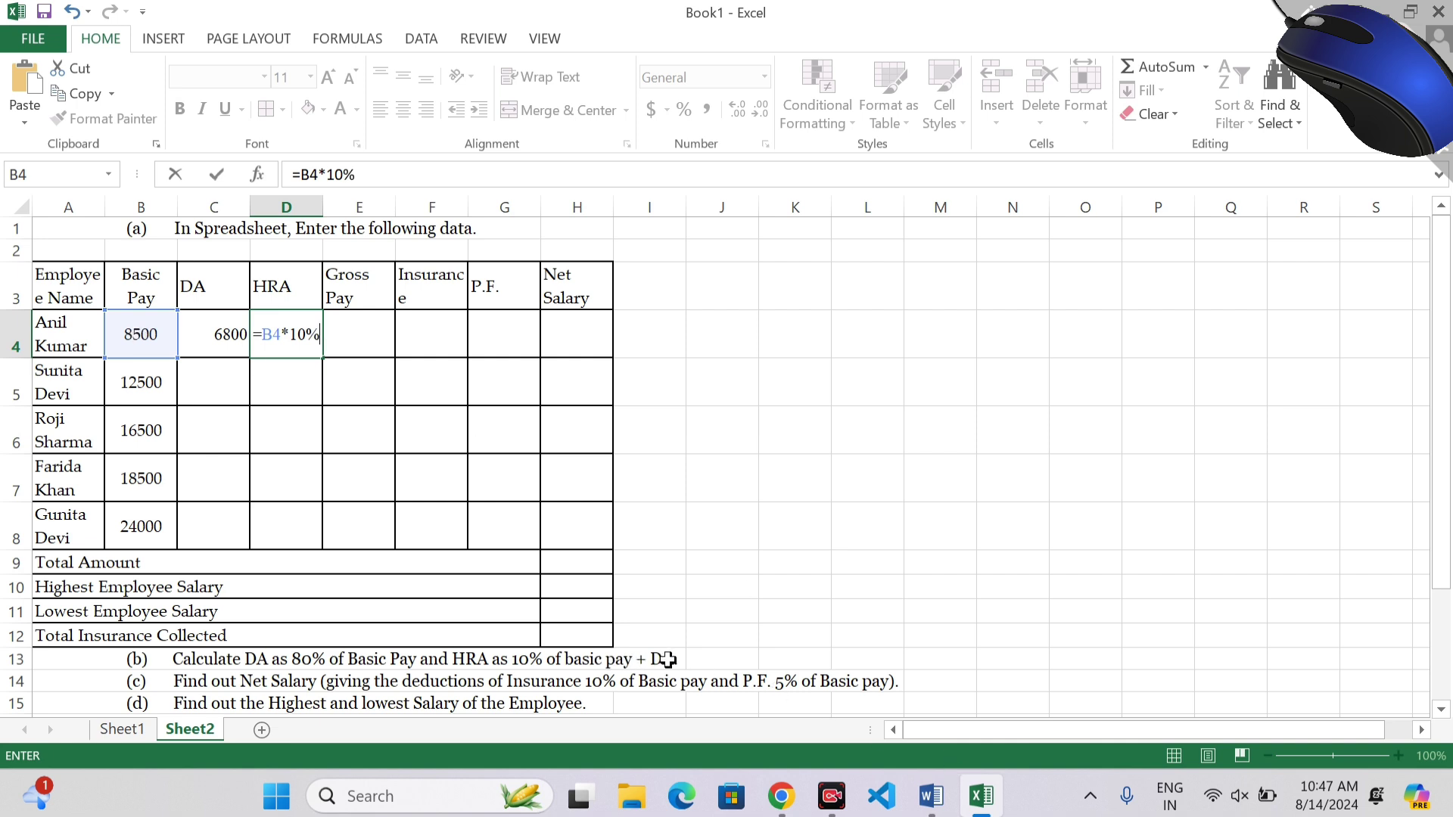
pyautogui.write('+')
pyautogui.click(210, 327)
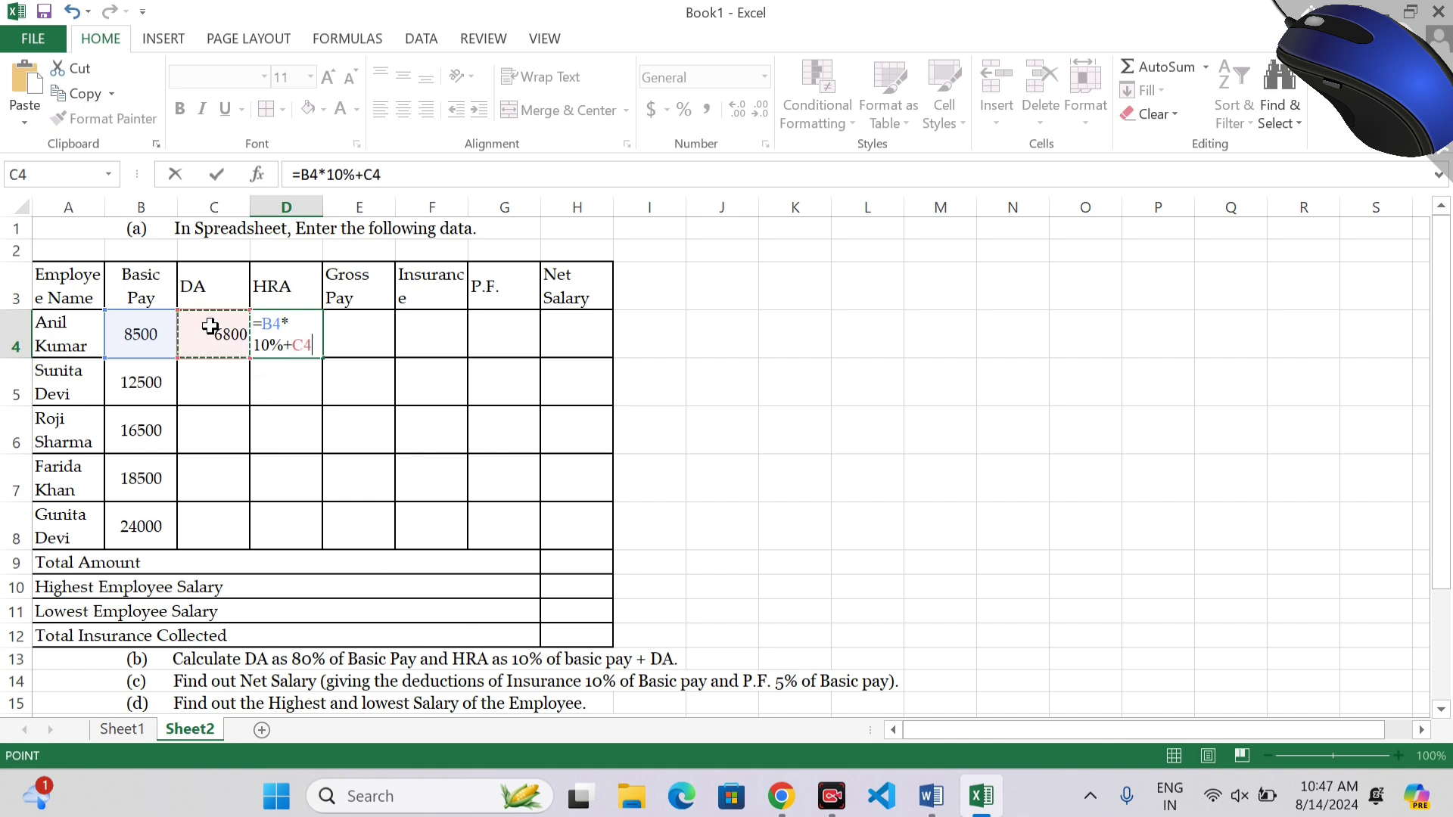
pyautogui.press('Return')
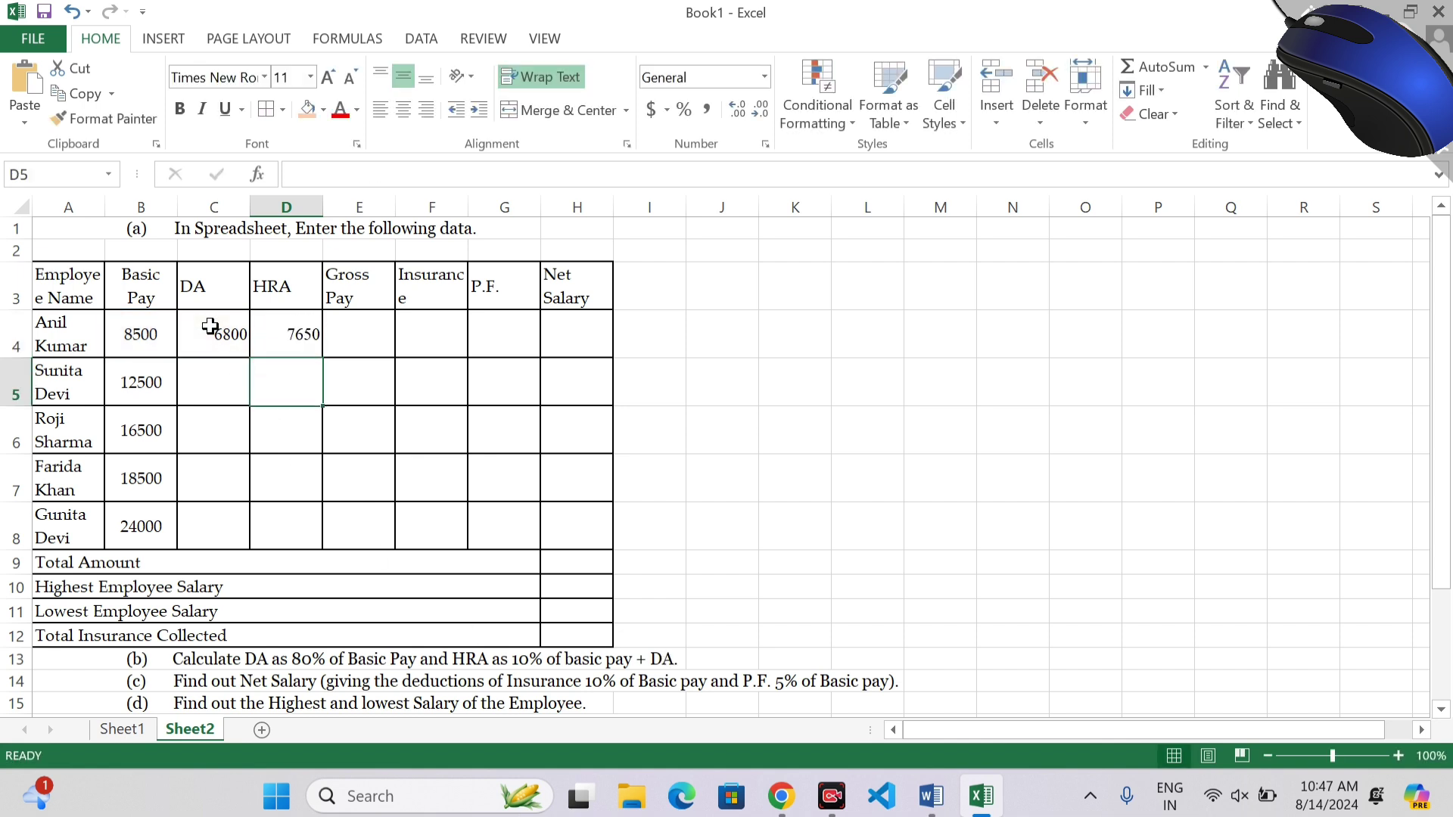
pyautogui.click(303, 337)
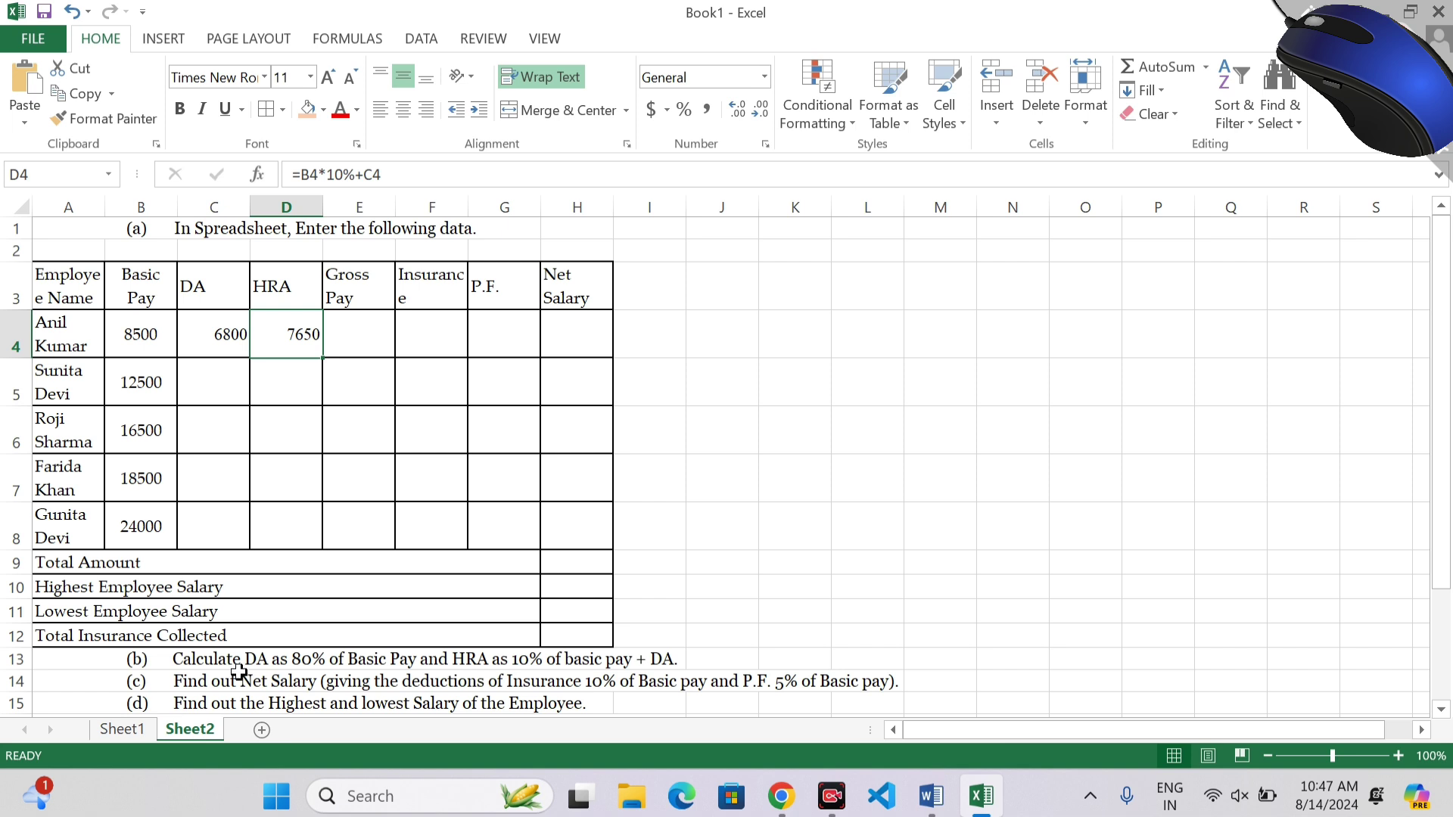
# Step: Calculate the first employee's Insurance deduction in cell F4 with the formula =B4*10%
pyautogui.click(574, 324)
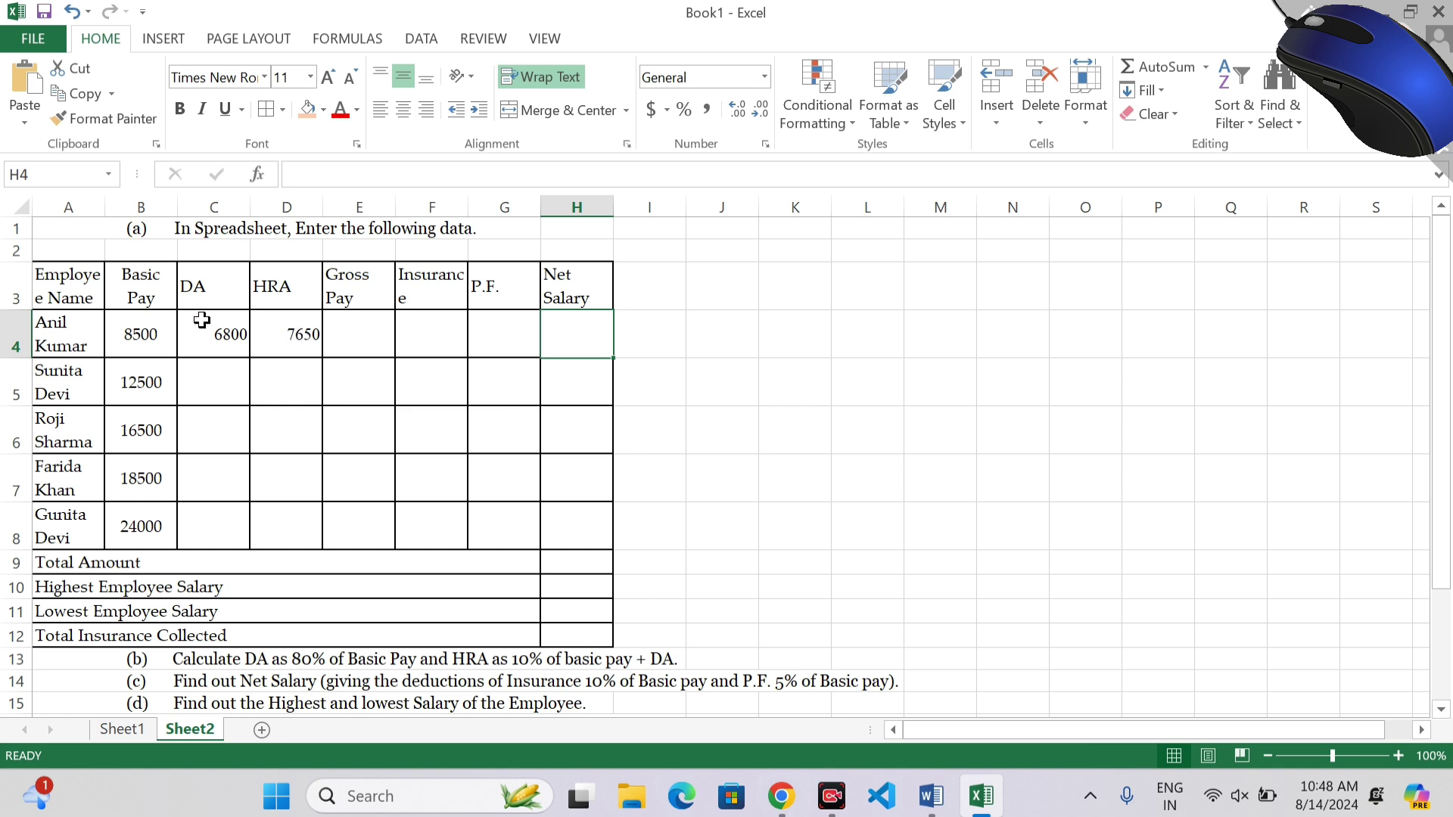
pyautogui.click(428, 341)
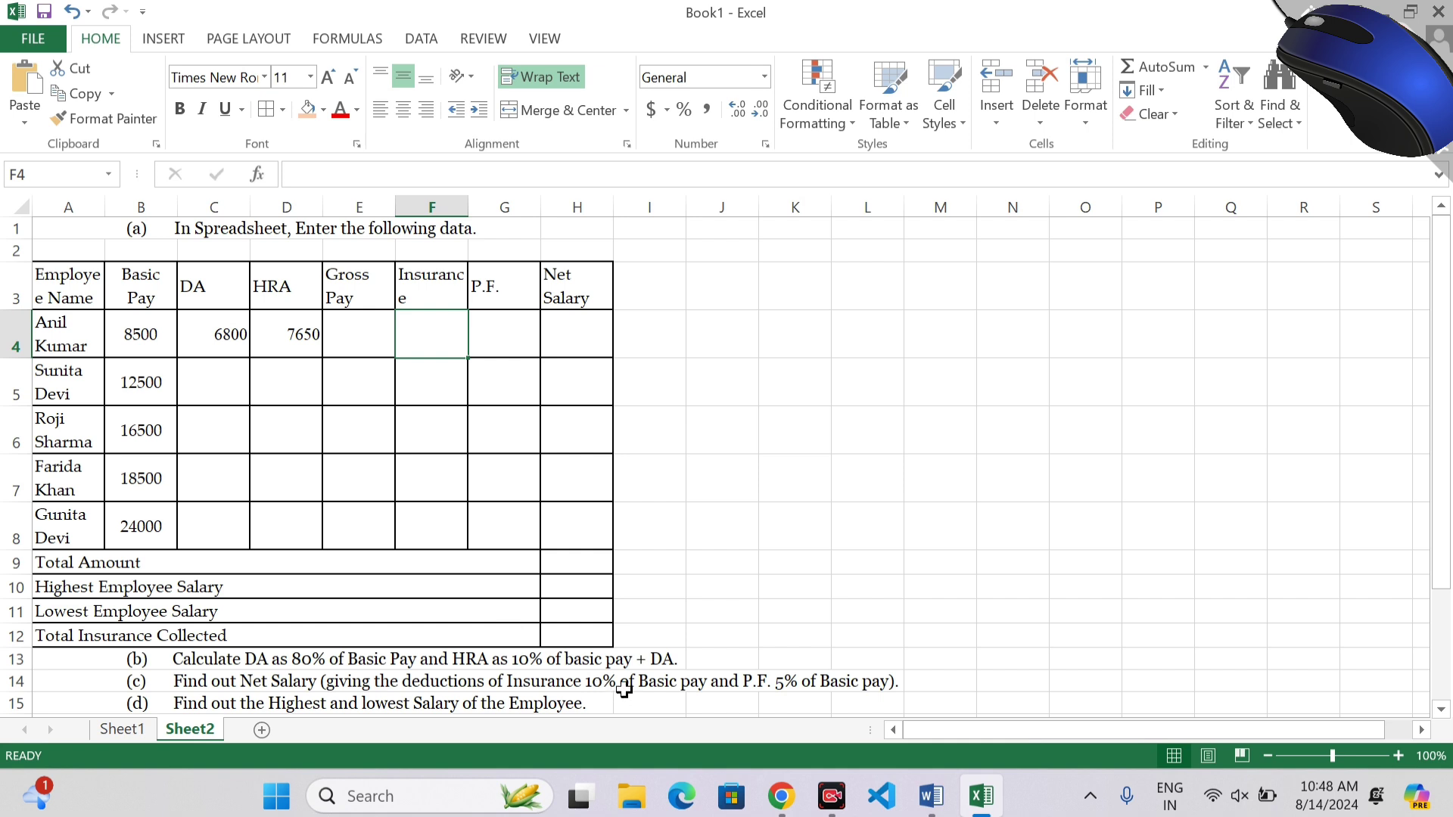
pyautogui.write('=')
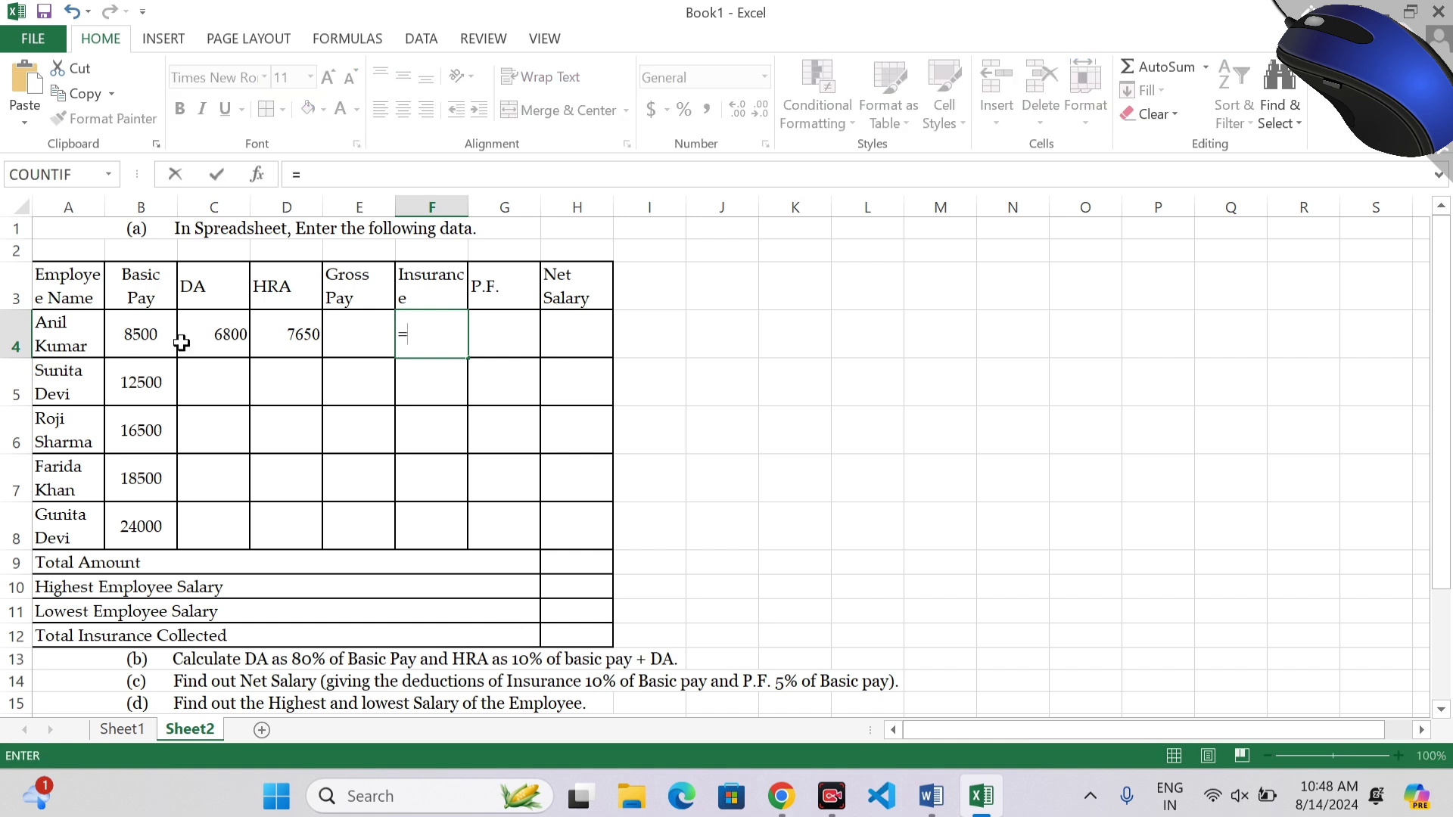
pyautogui.click(153, 326)
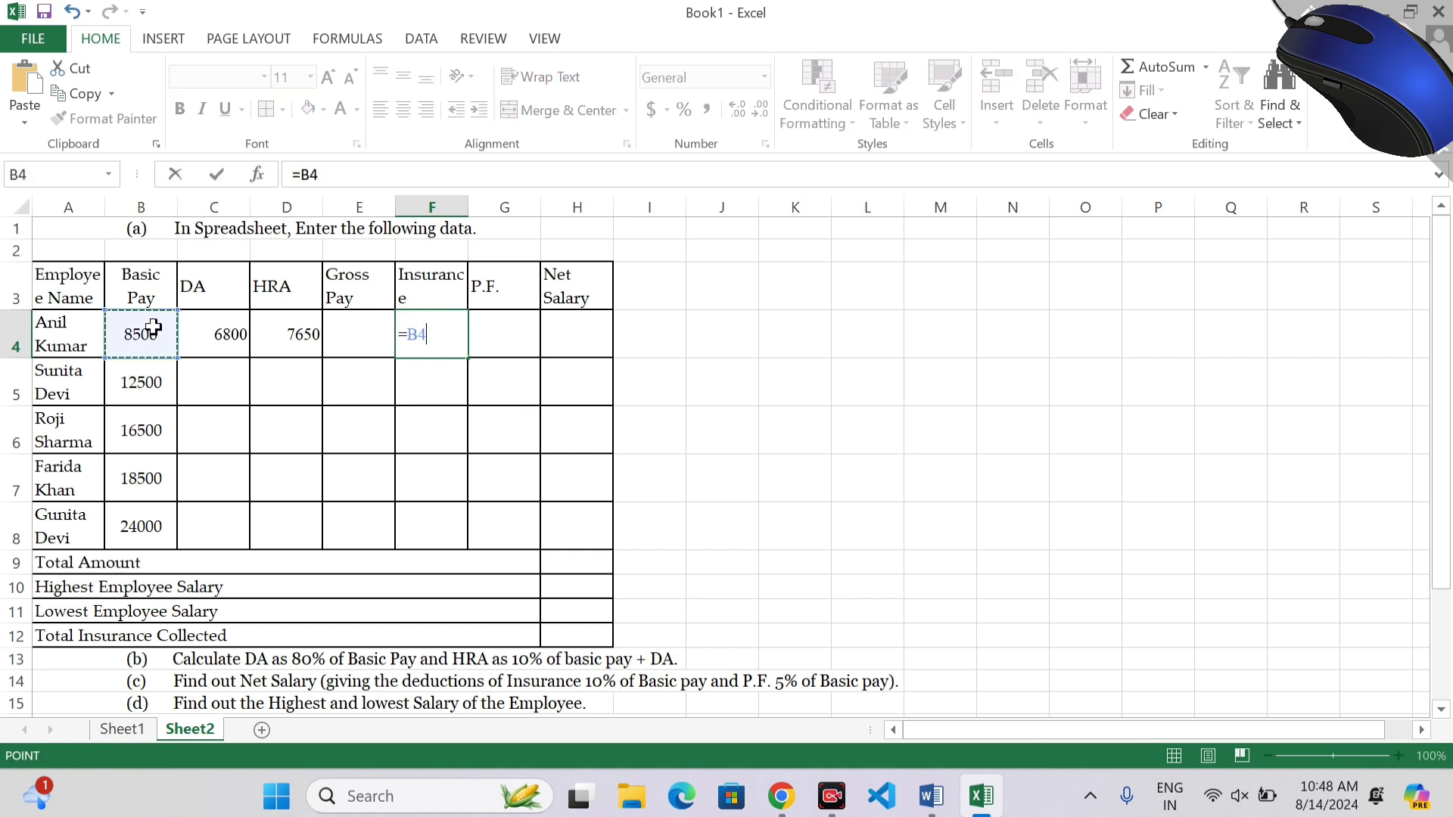
pyautogui.write('*')
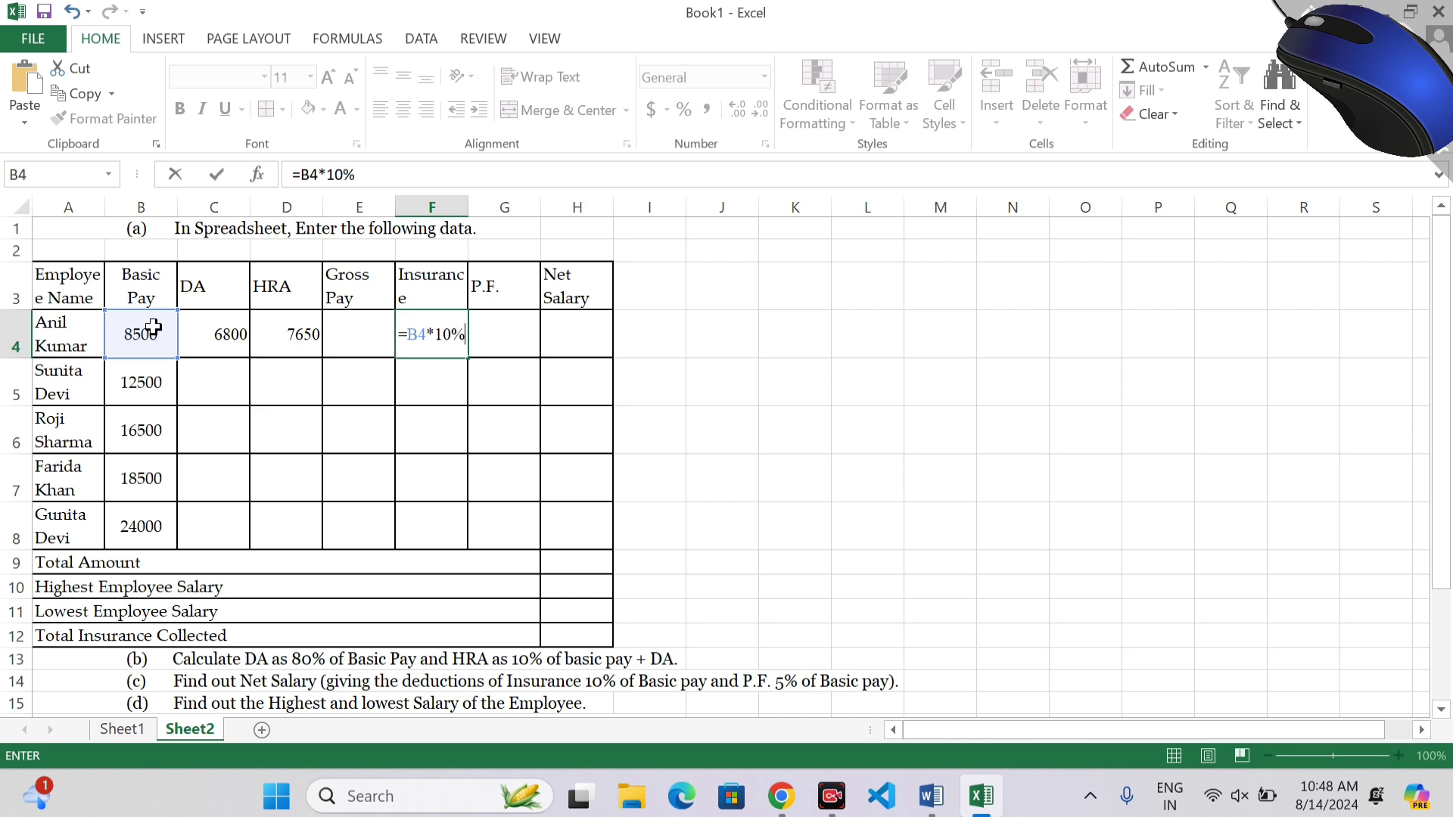
pyautogui.write('10%')
pyautogui.press('Return')
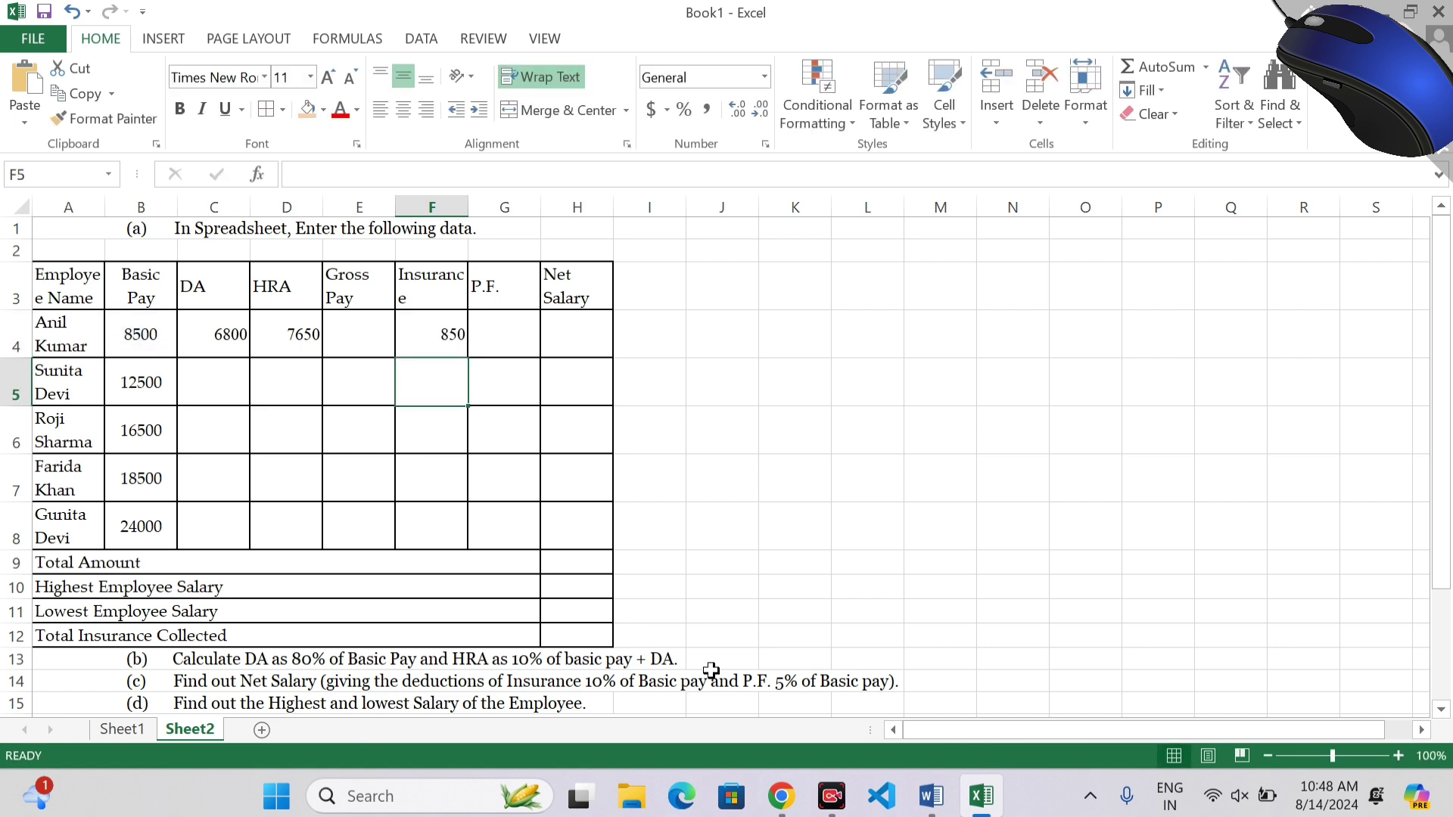
# Step: Calculate the first employee's P.F. deduction in cell G4 with the formula =B4*5%
pyautogui.click(500, 326)
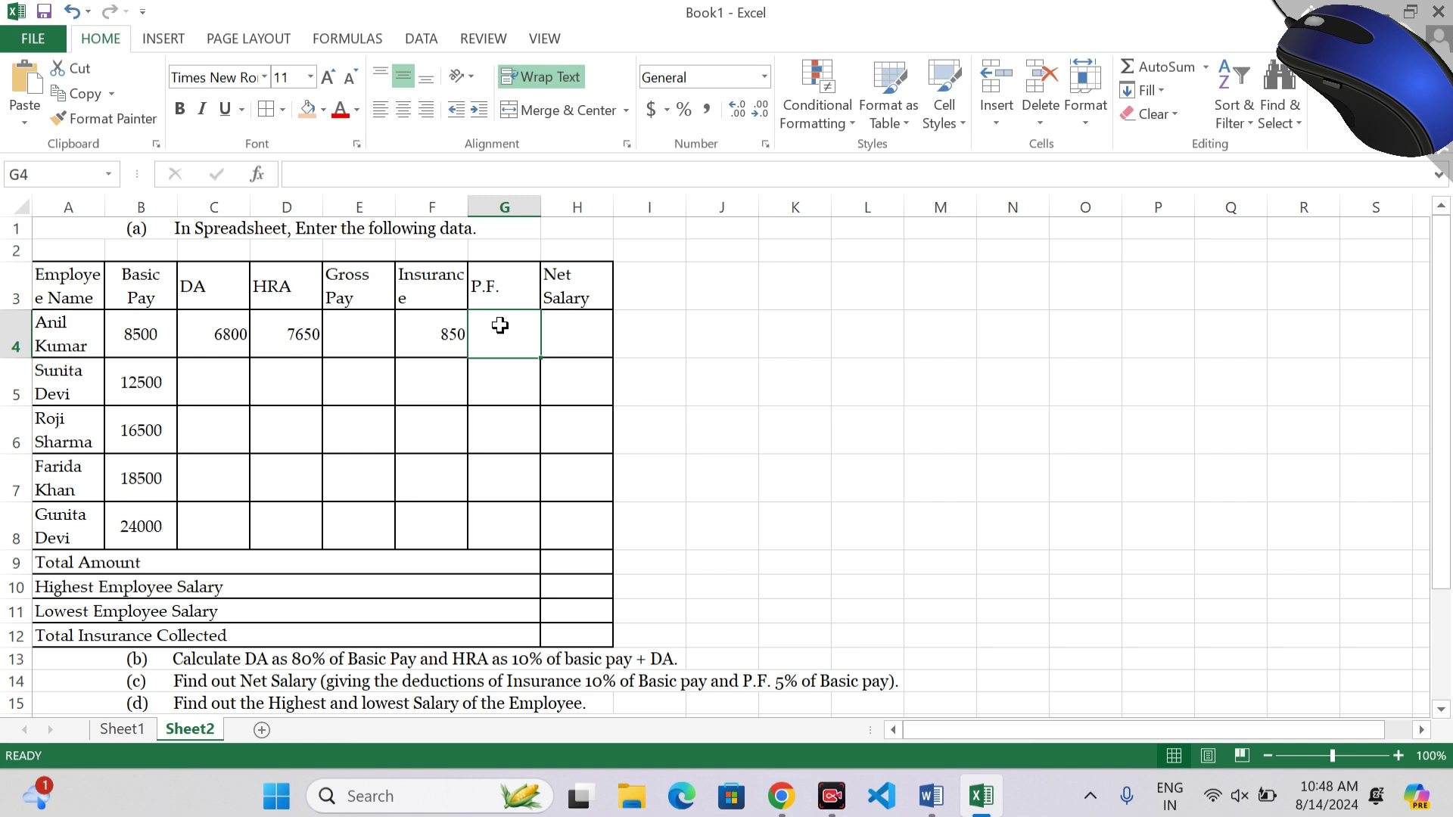
pyautogui.write('=')
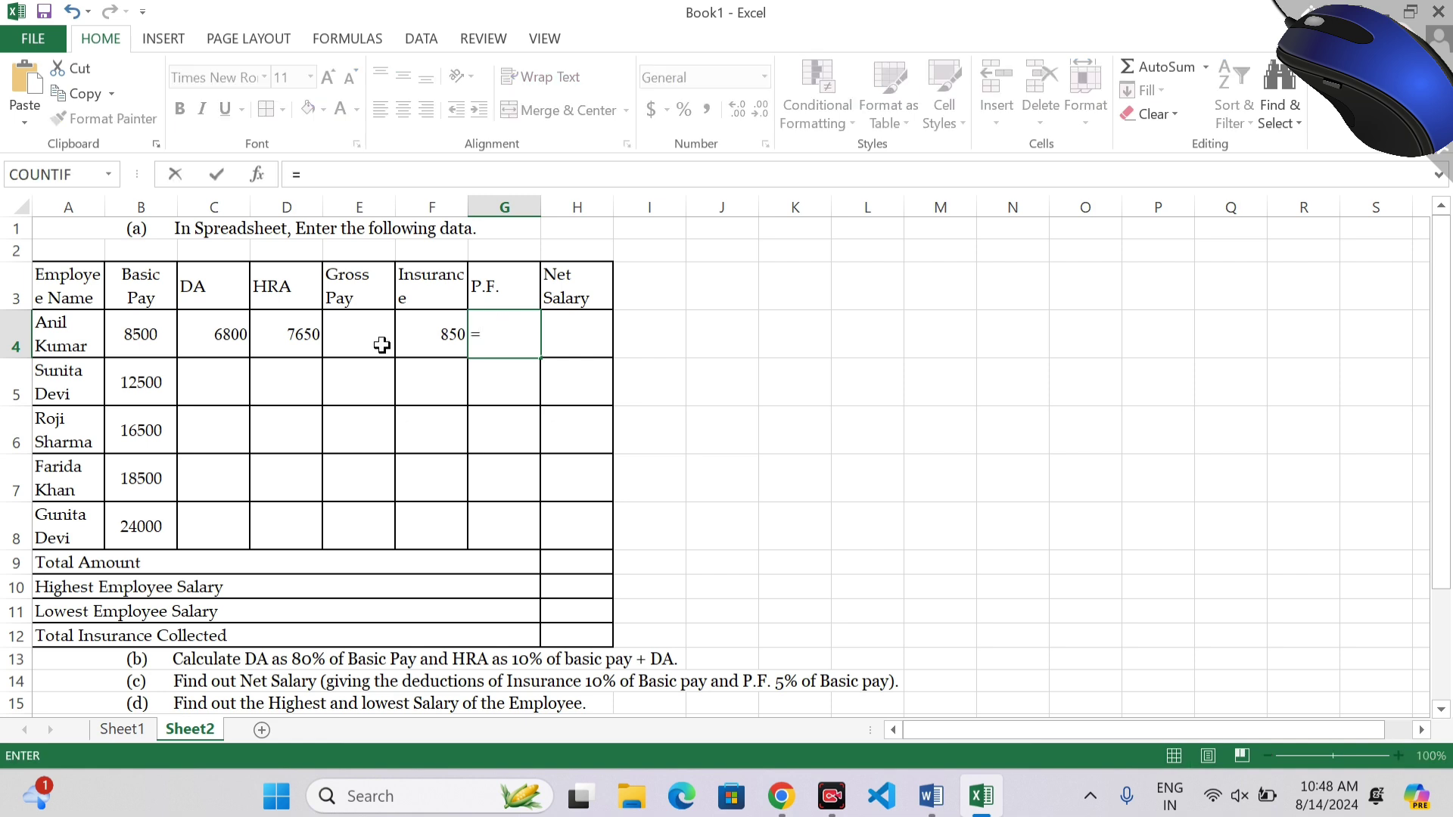
pyautogui.click(130, 331)
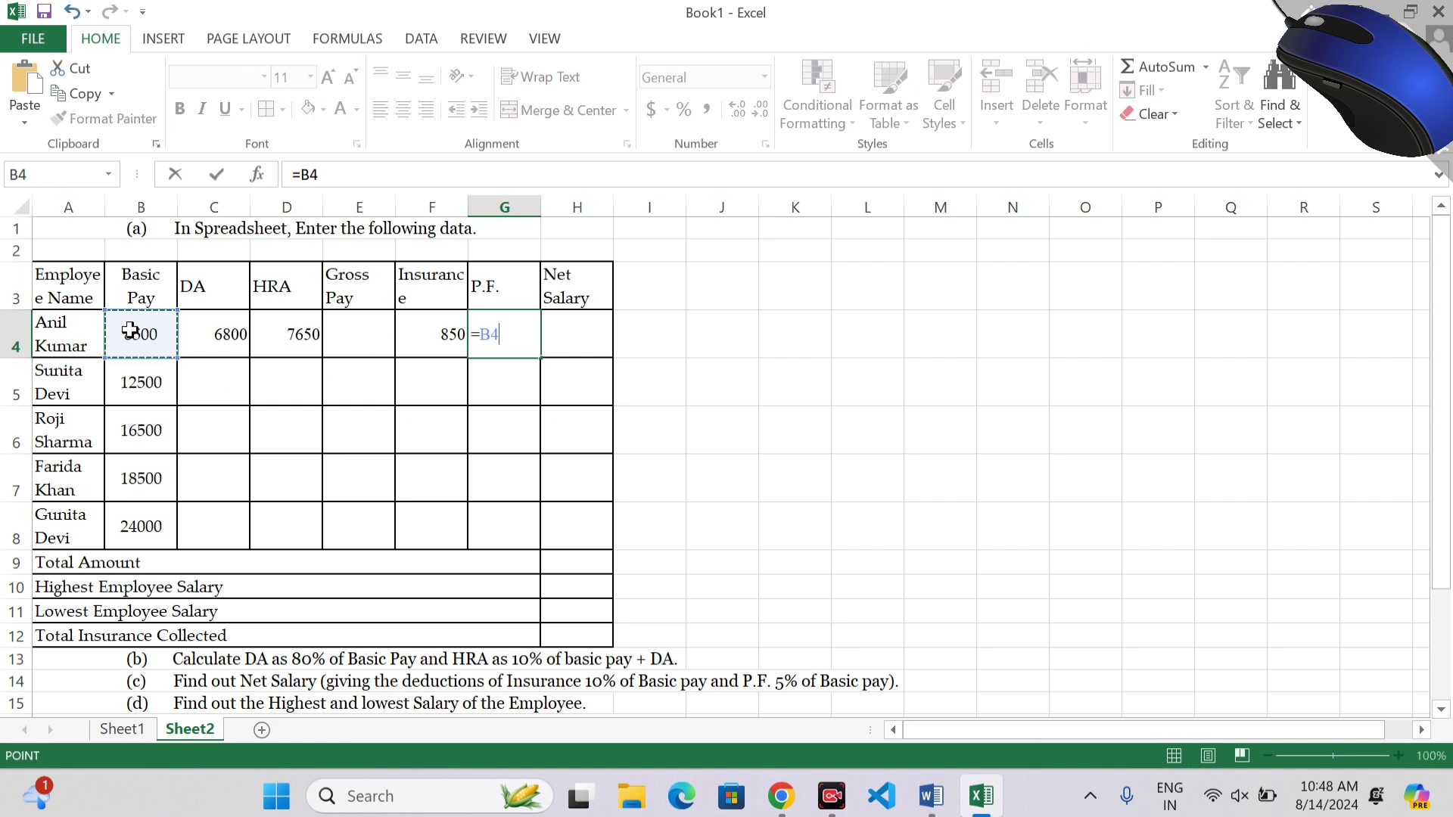
pyautogui.write('*5%')
pyautogui.press('Return')
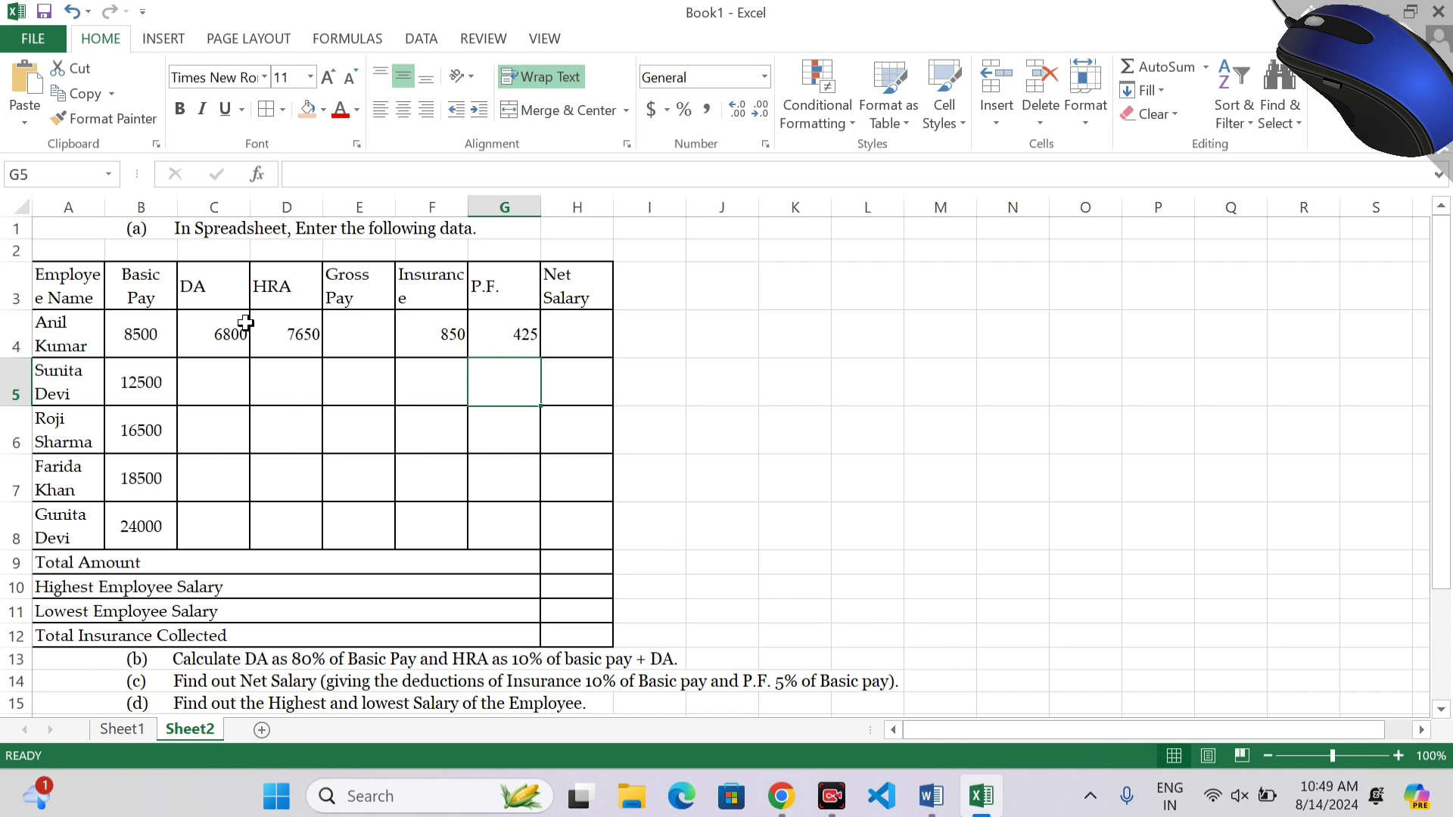
# Step: Sum B4:D4 into Gross Pay cell E4 with AutoSum, and widen column F so the Insurance heading fits on one line
pyautogui.moveTo(148, 337); pyautogui.dragTo(281, 347)
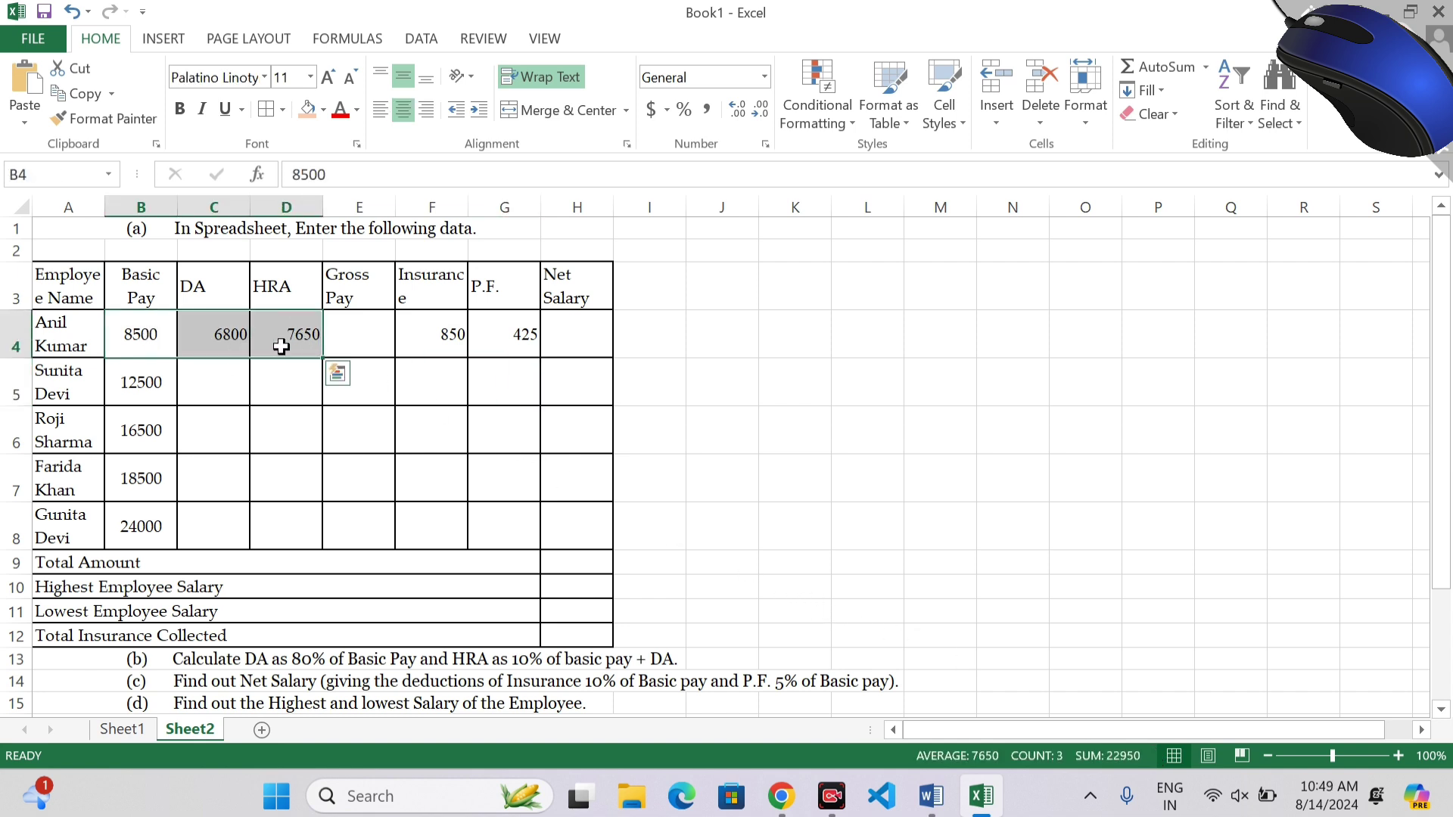
pyautogui.click(1178, 68)
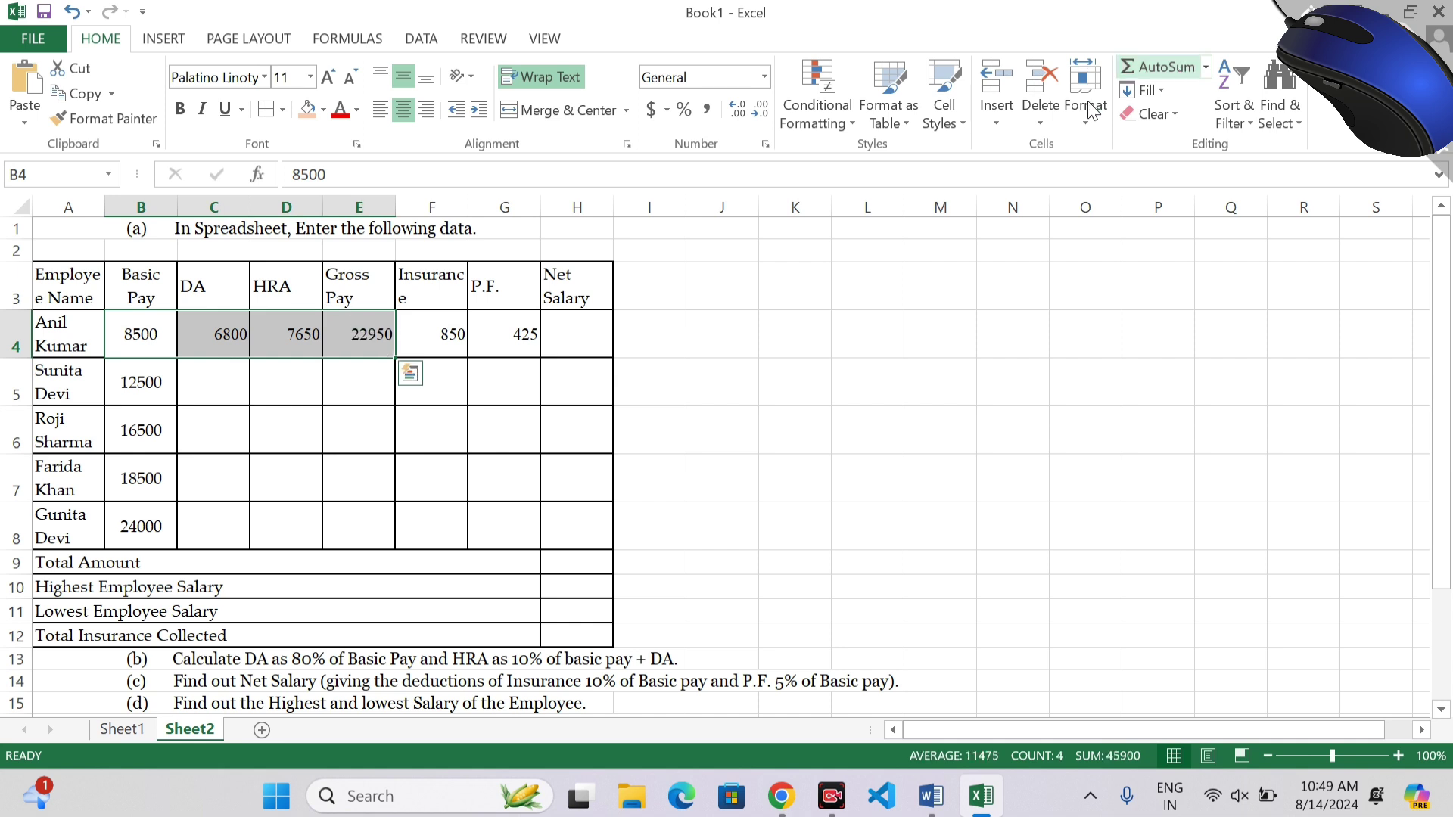
pyautogui.click(379, 327)
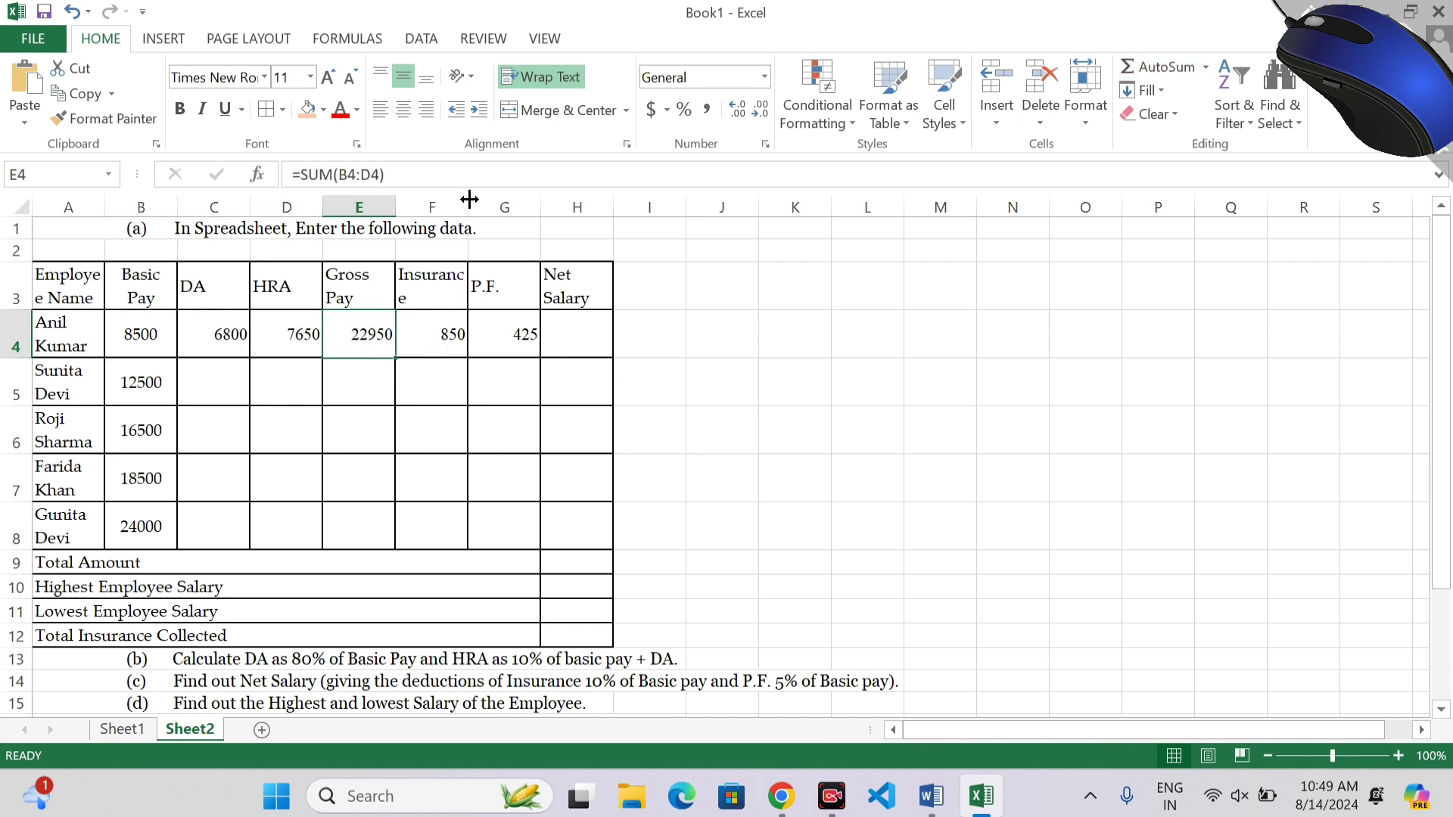
pyautogui.moveTo(469, 199); pyautogui.dragTo(498, 199)
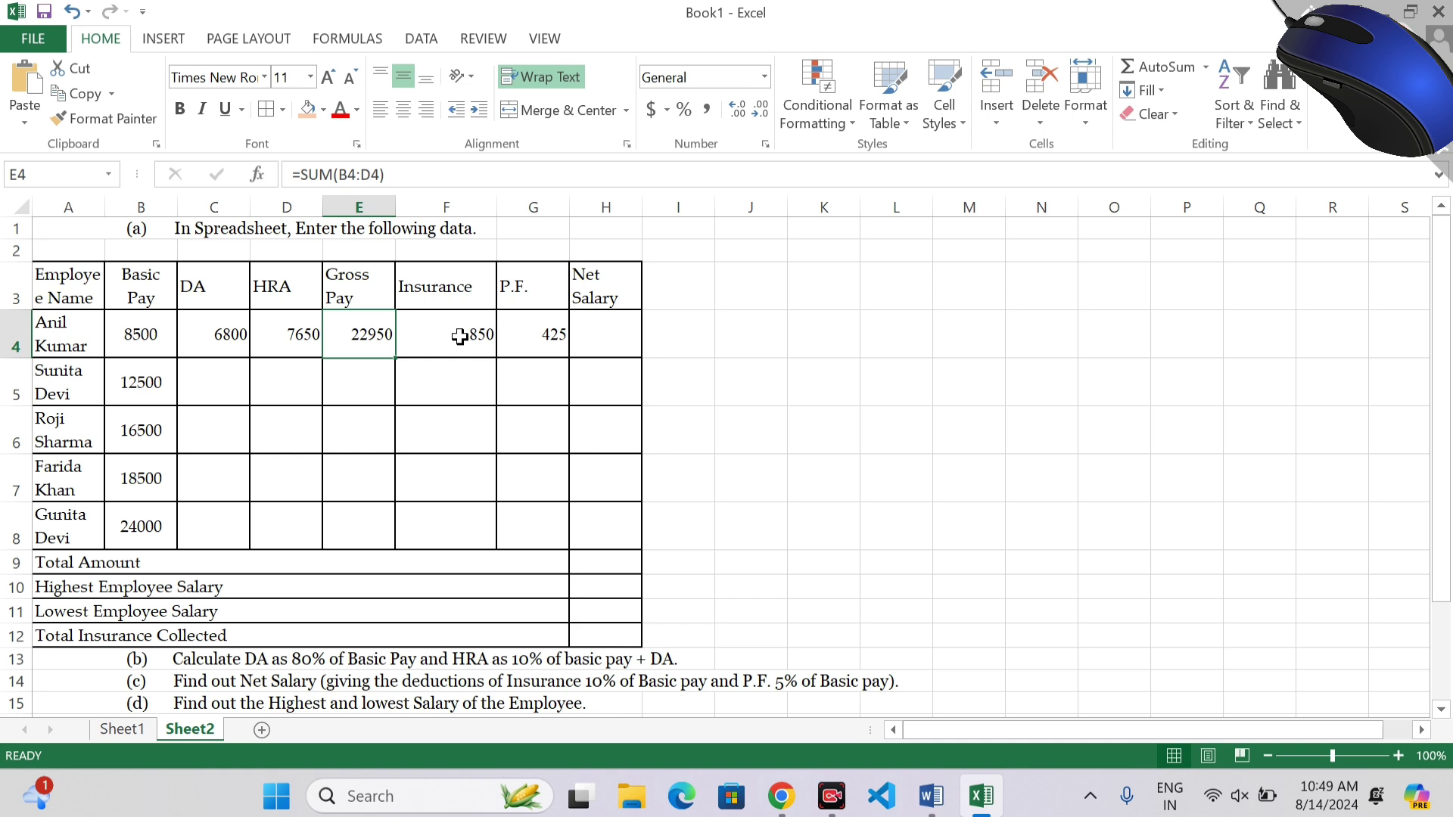
# Step: Calculate the first employee's Net Salary in cell H4 with the formula =E4-F4-G4
pyautogui.click(613, 344)
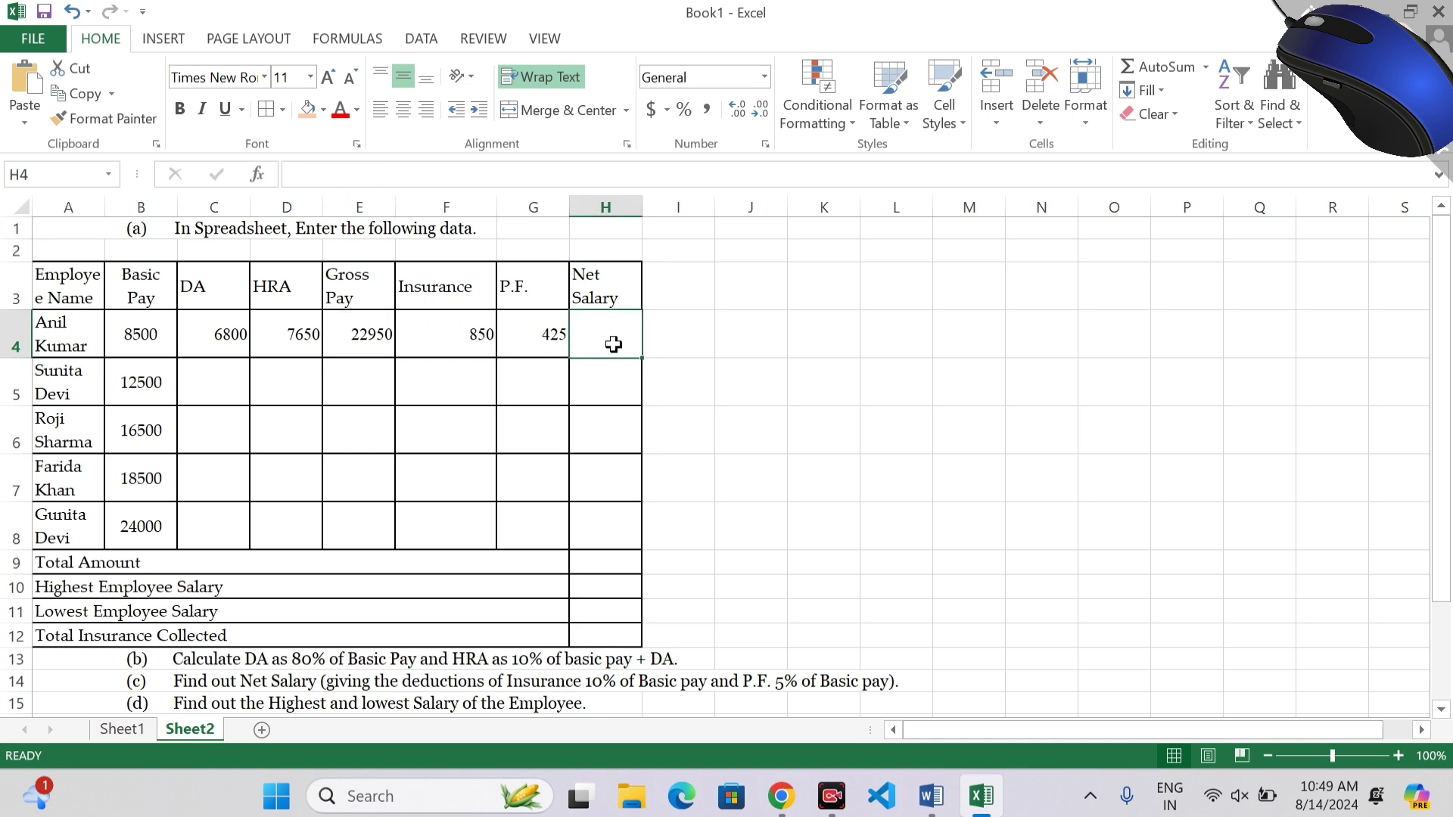
pyautogui.write('=')
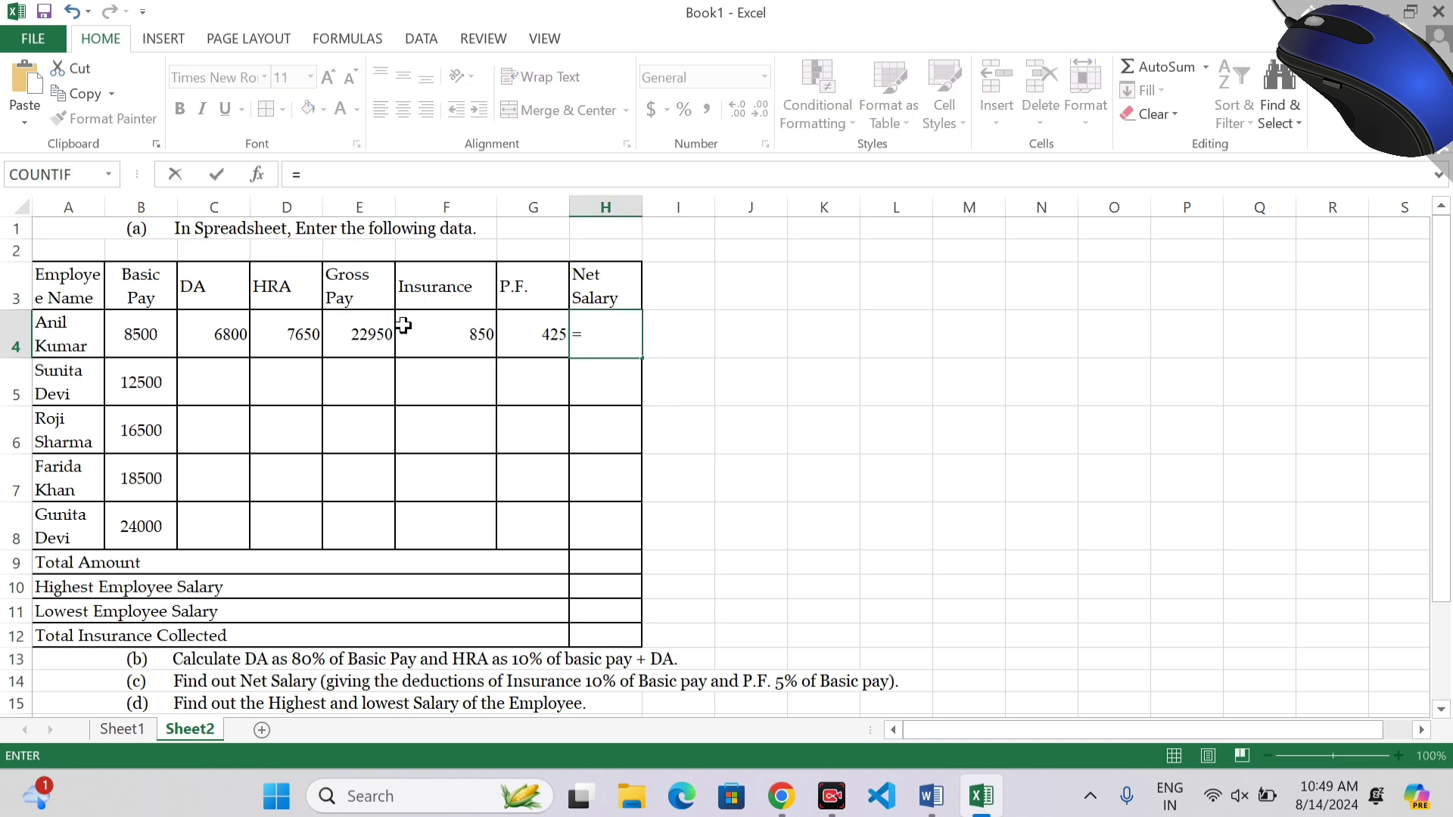
pyautogui.click(356, 335)
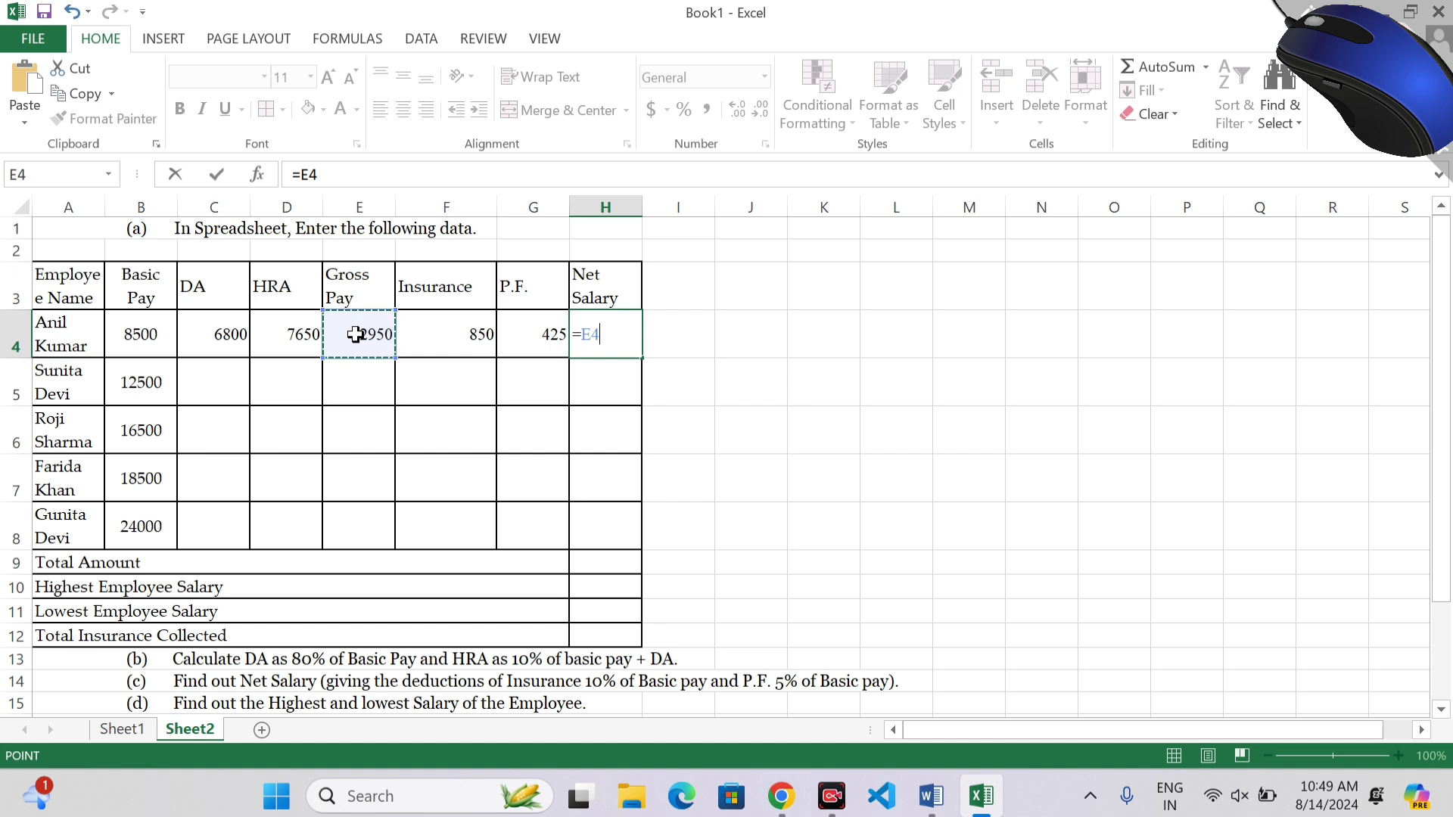
pyautogui.write('-')
pyautogui.click(426, 329)
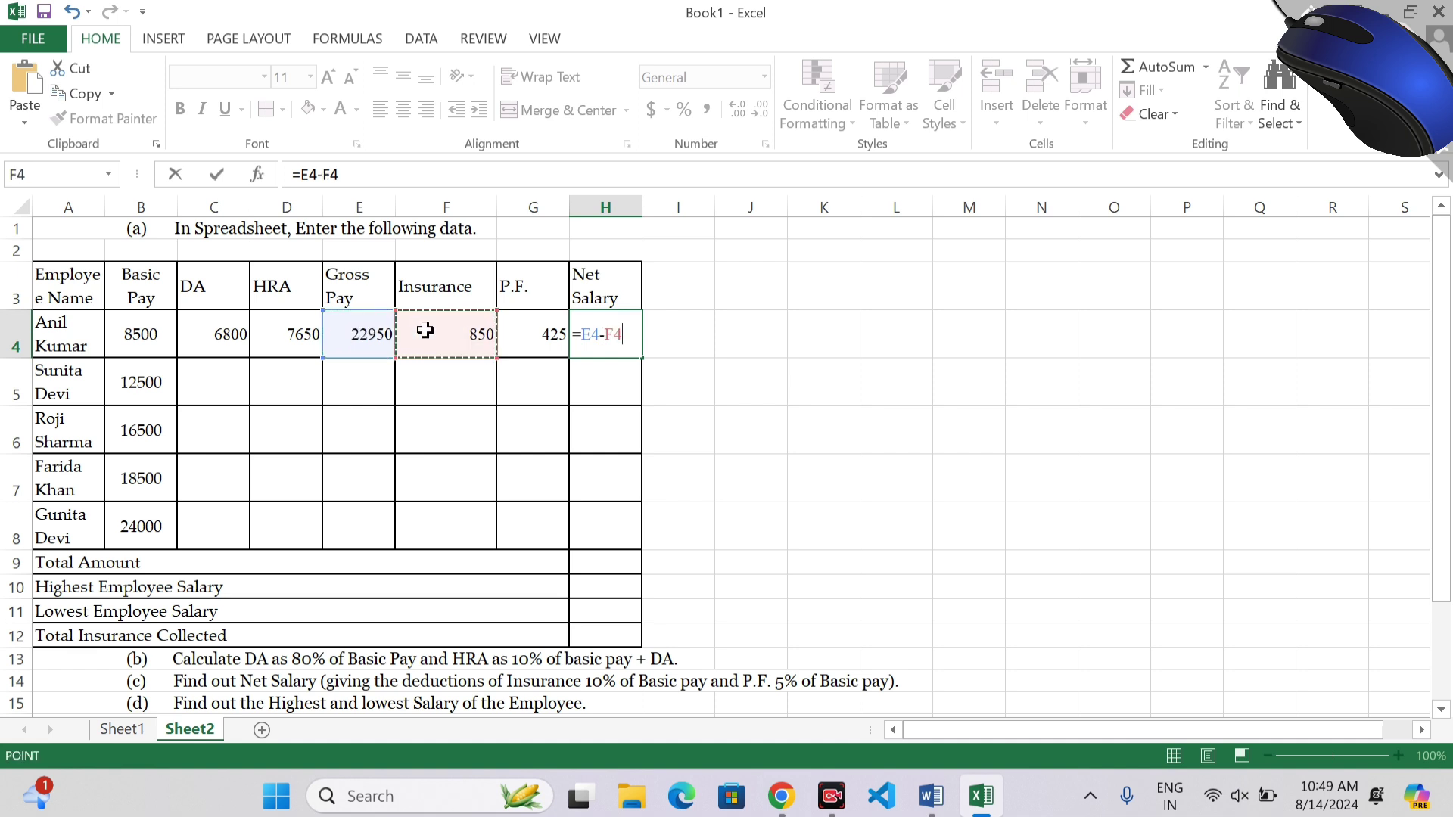
pyautogui.write('-')
pyautogui.click(539, 333)
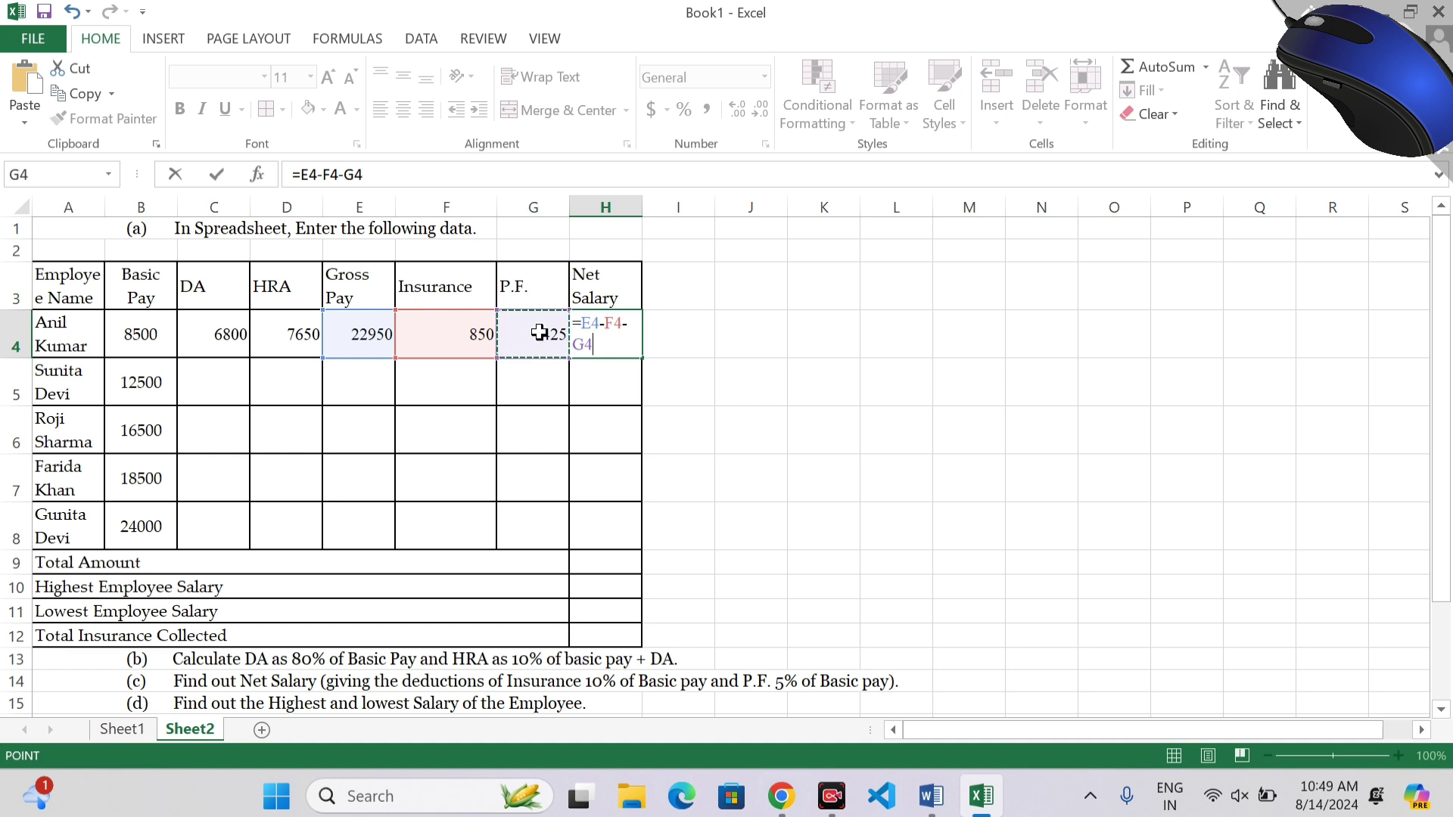
pyautogui.press('Return')
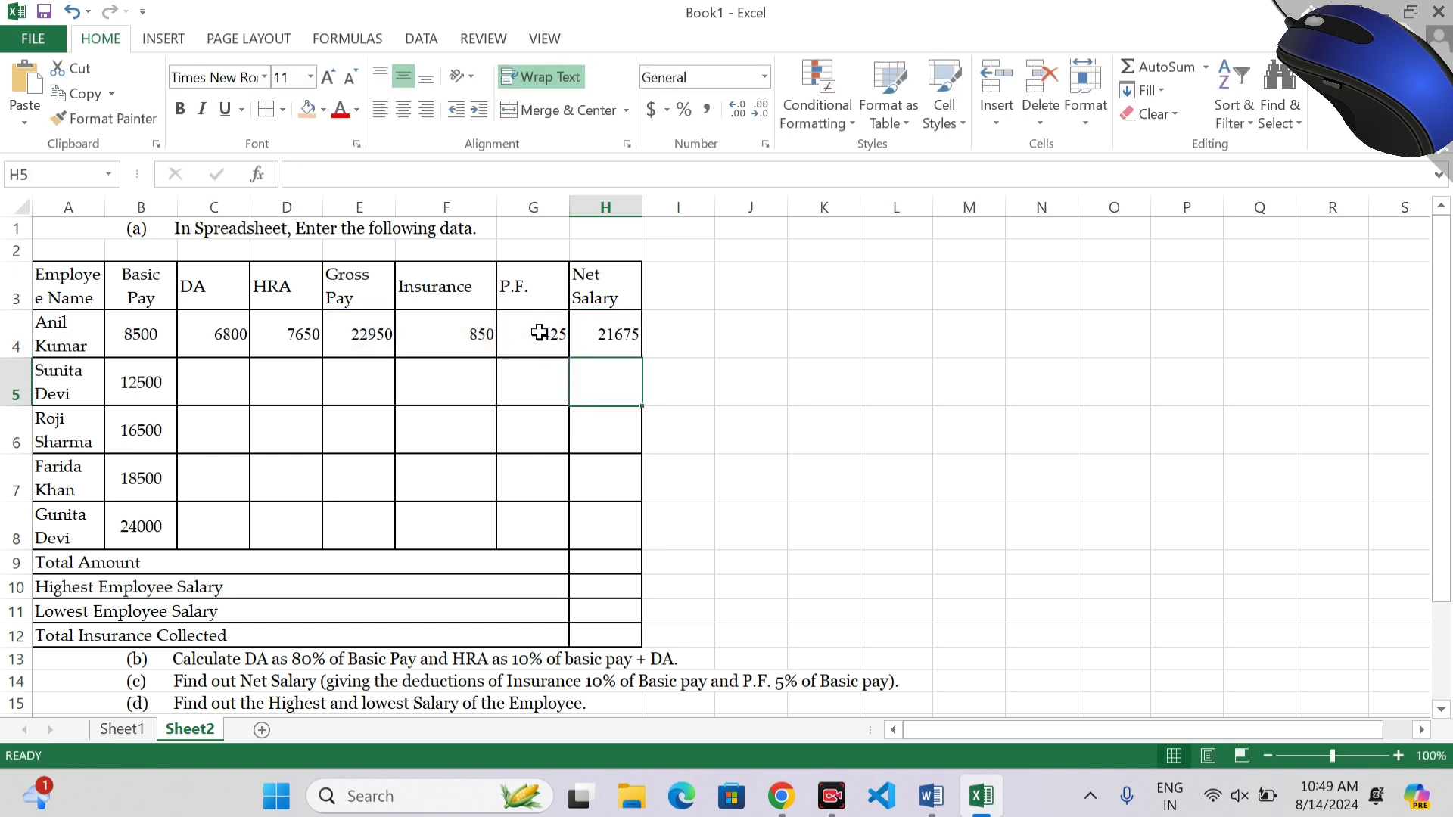
pyautogui.click(606, 342)
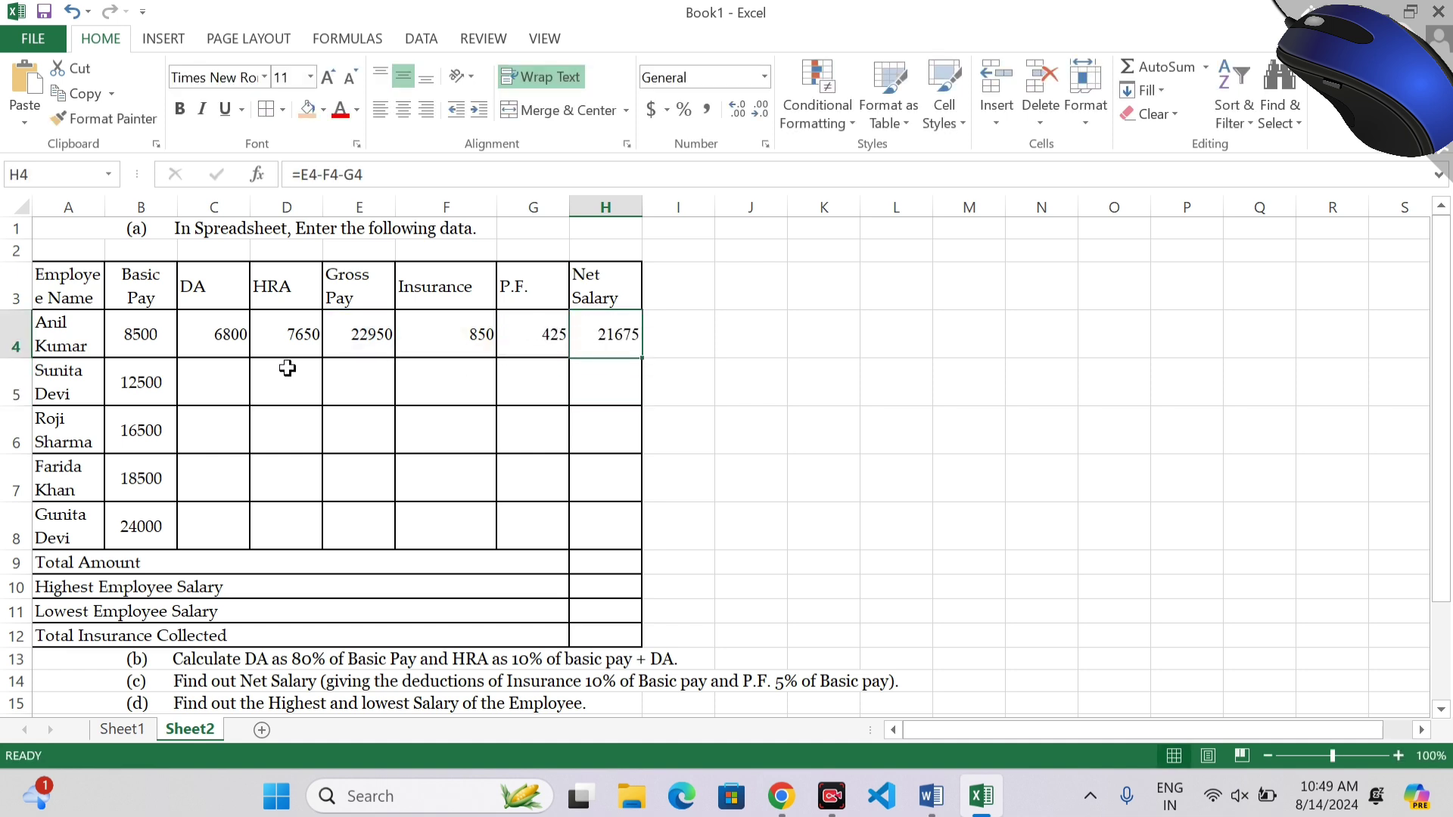
# Step: Fill the formulas in C4:H4 down through row 8 and sum the net salaries H4:H8 into Total Amount cell H9
pyautogui.moveTo(220, 335); pyautogui.dragTo(647, 551)
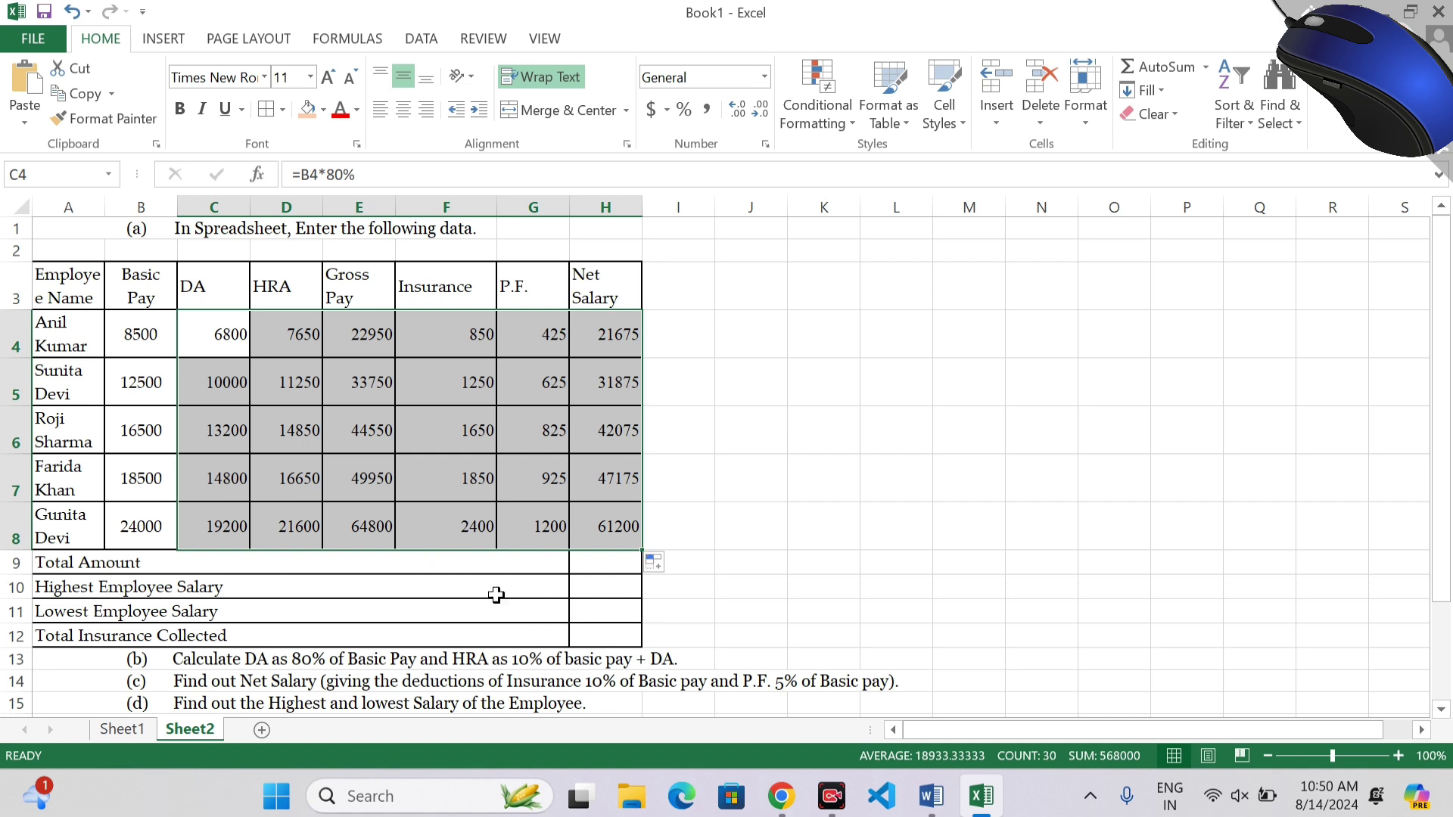
pyautogui.moveTo(602, 335); pyautogui.dragTo(603, 534)
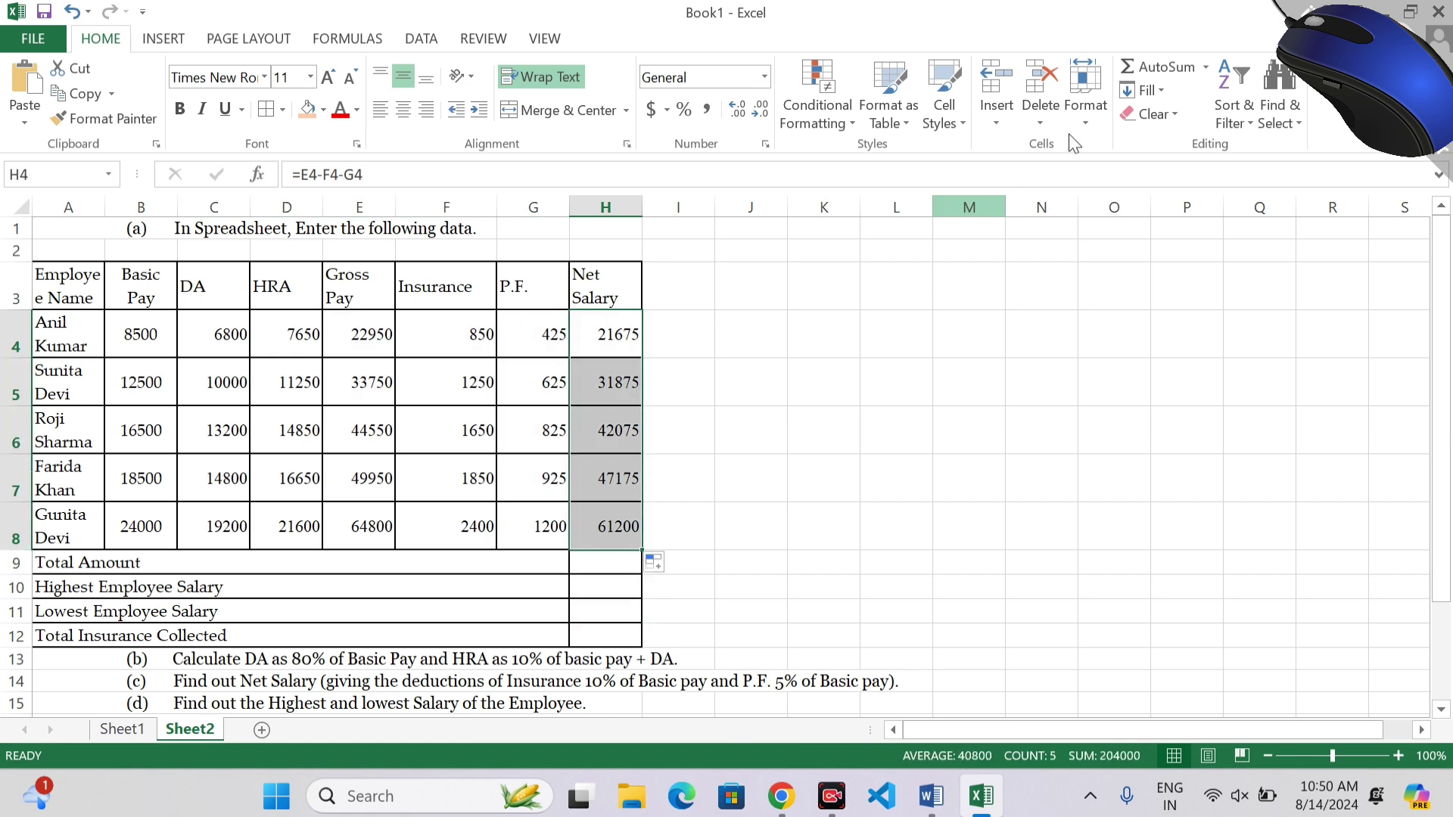
pyautogui.click(1151, 67)
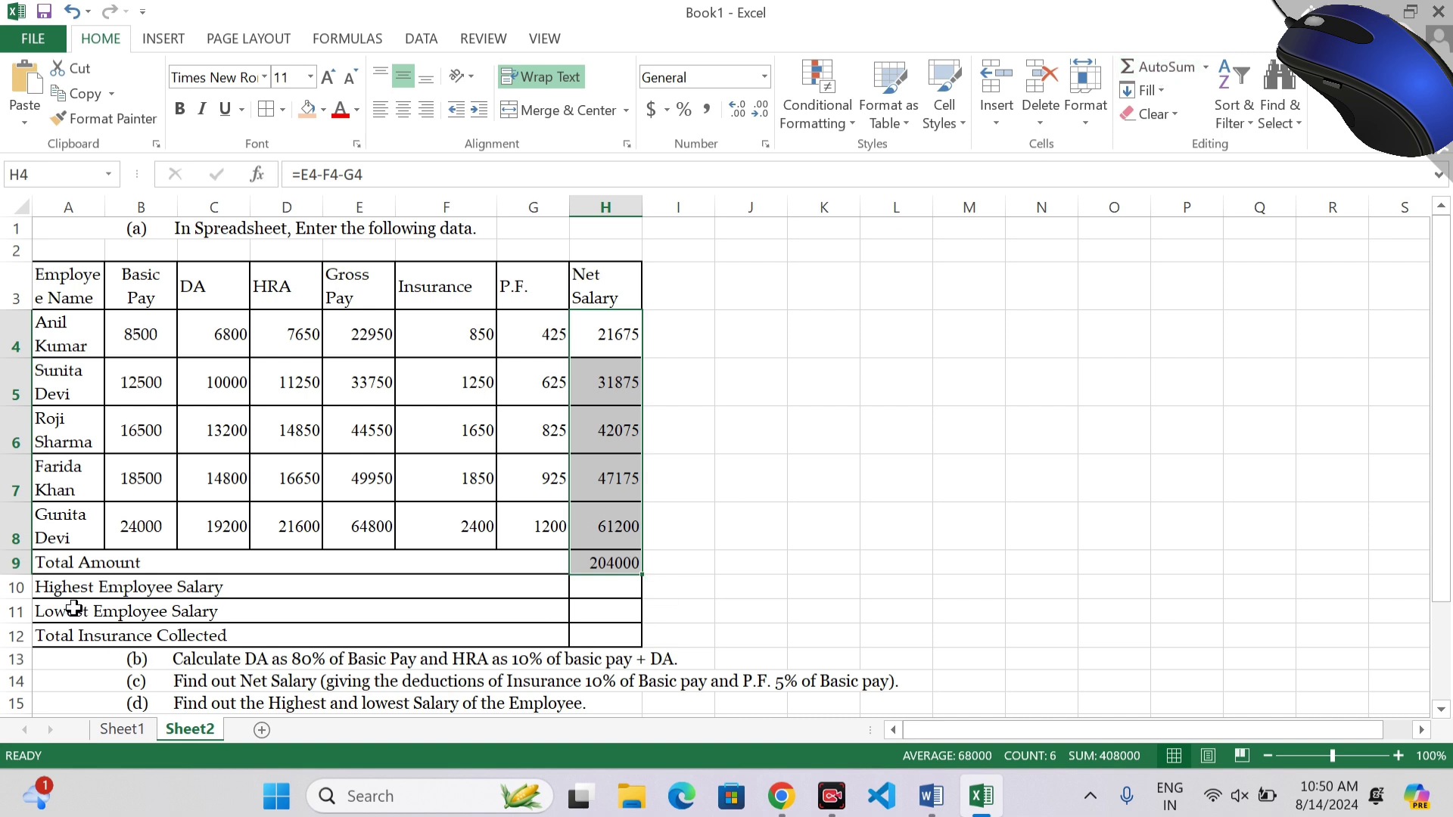
# Step: Find the highest employee salary in cell H10 with the MAX function over net salaries H4:H8
pyautogui.click(612, 588)
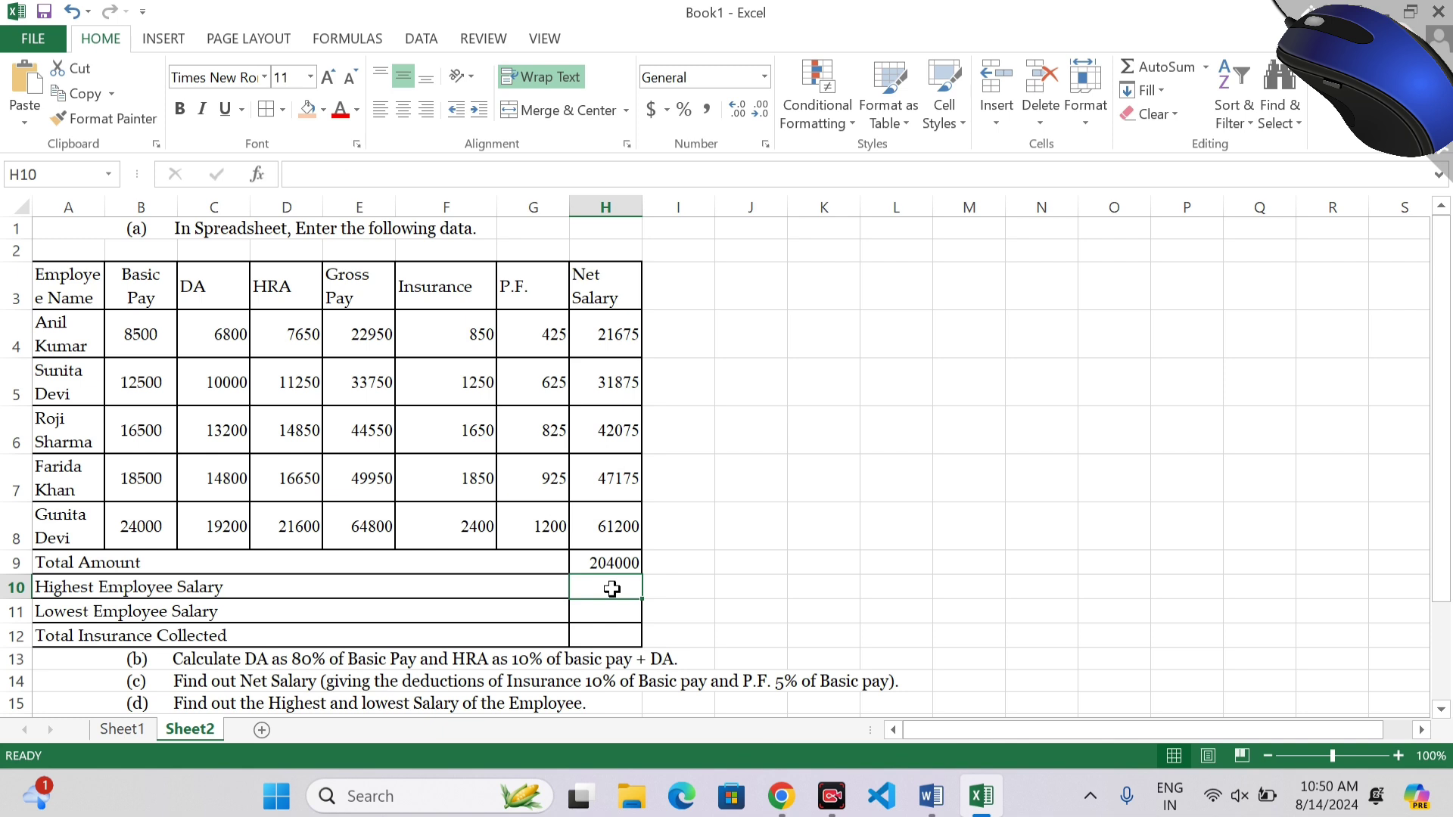
pyautogui.write('=')
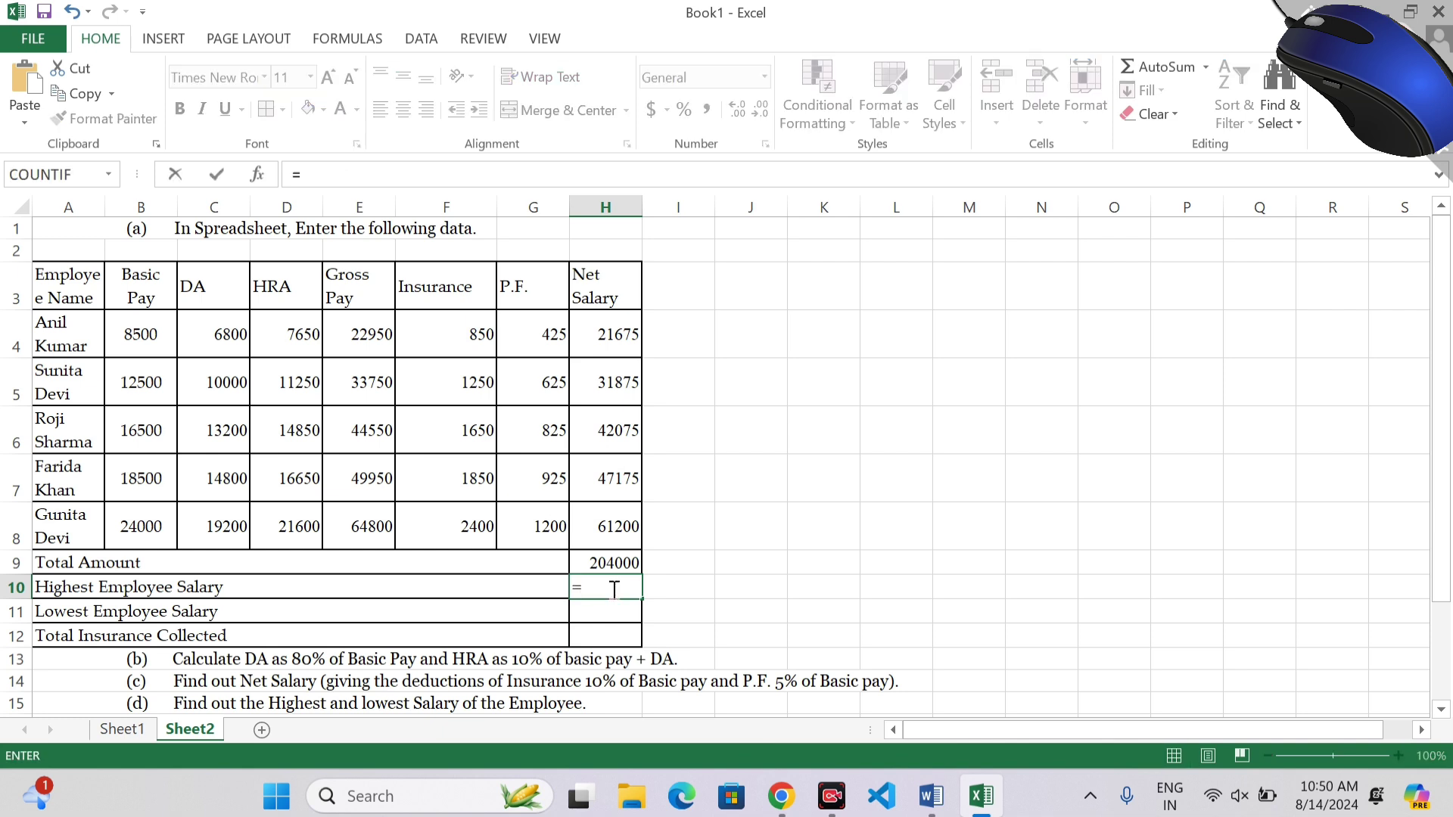
pyautogui.write('max')
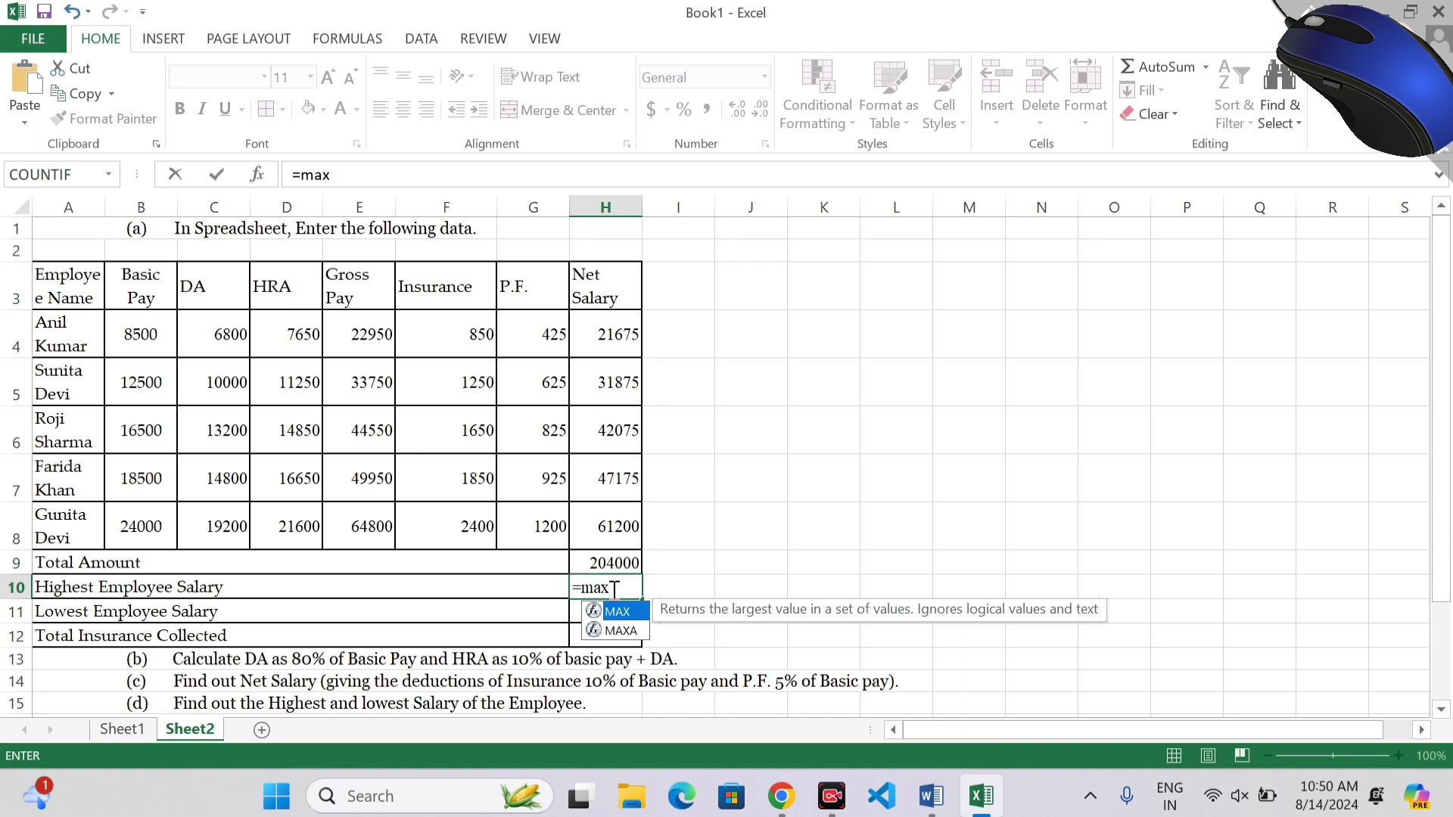
pyautogui.write('(')
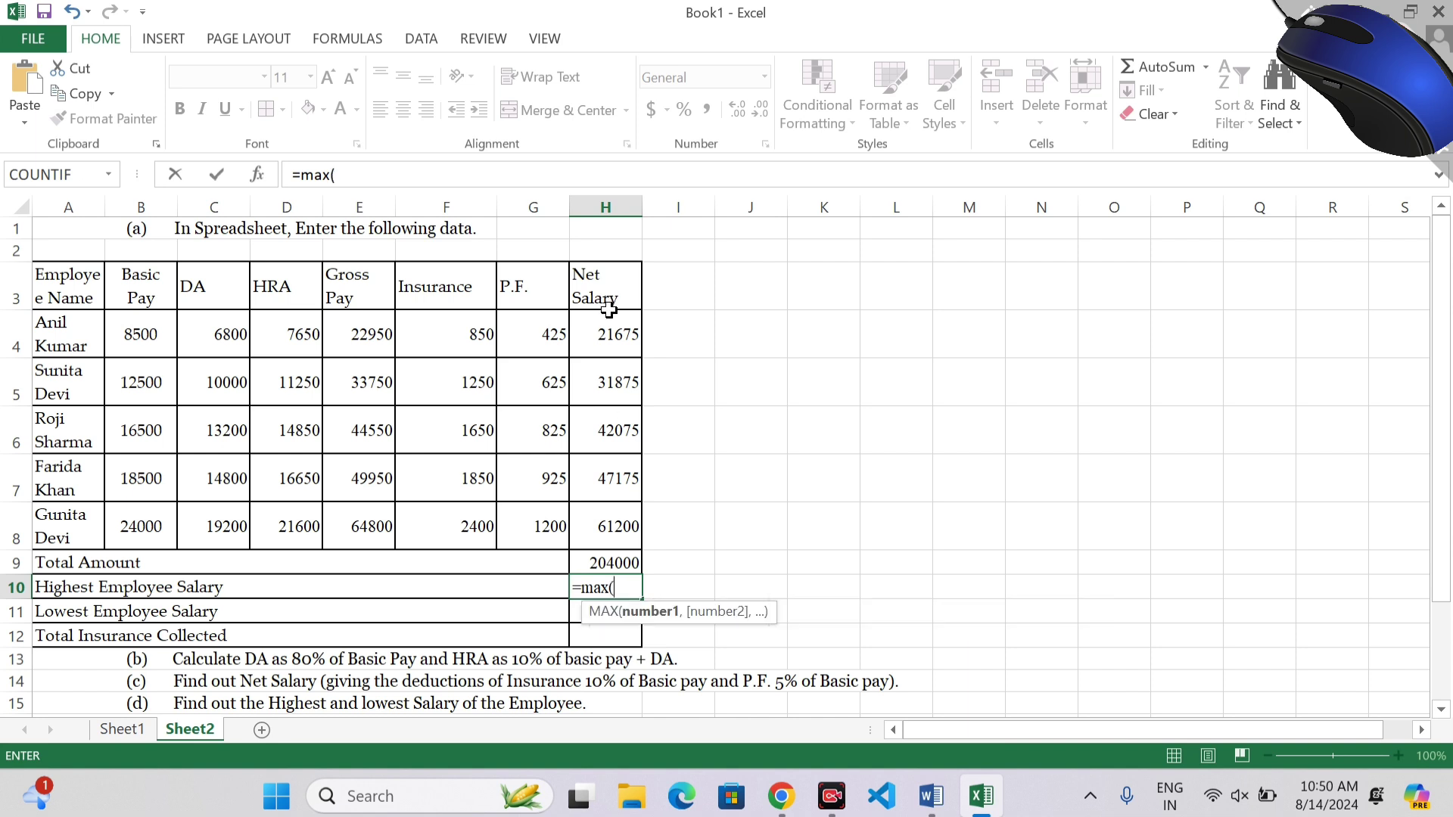
pyautogui.moveTo(609, 318); pyautogui.dragTo(618, 528)
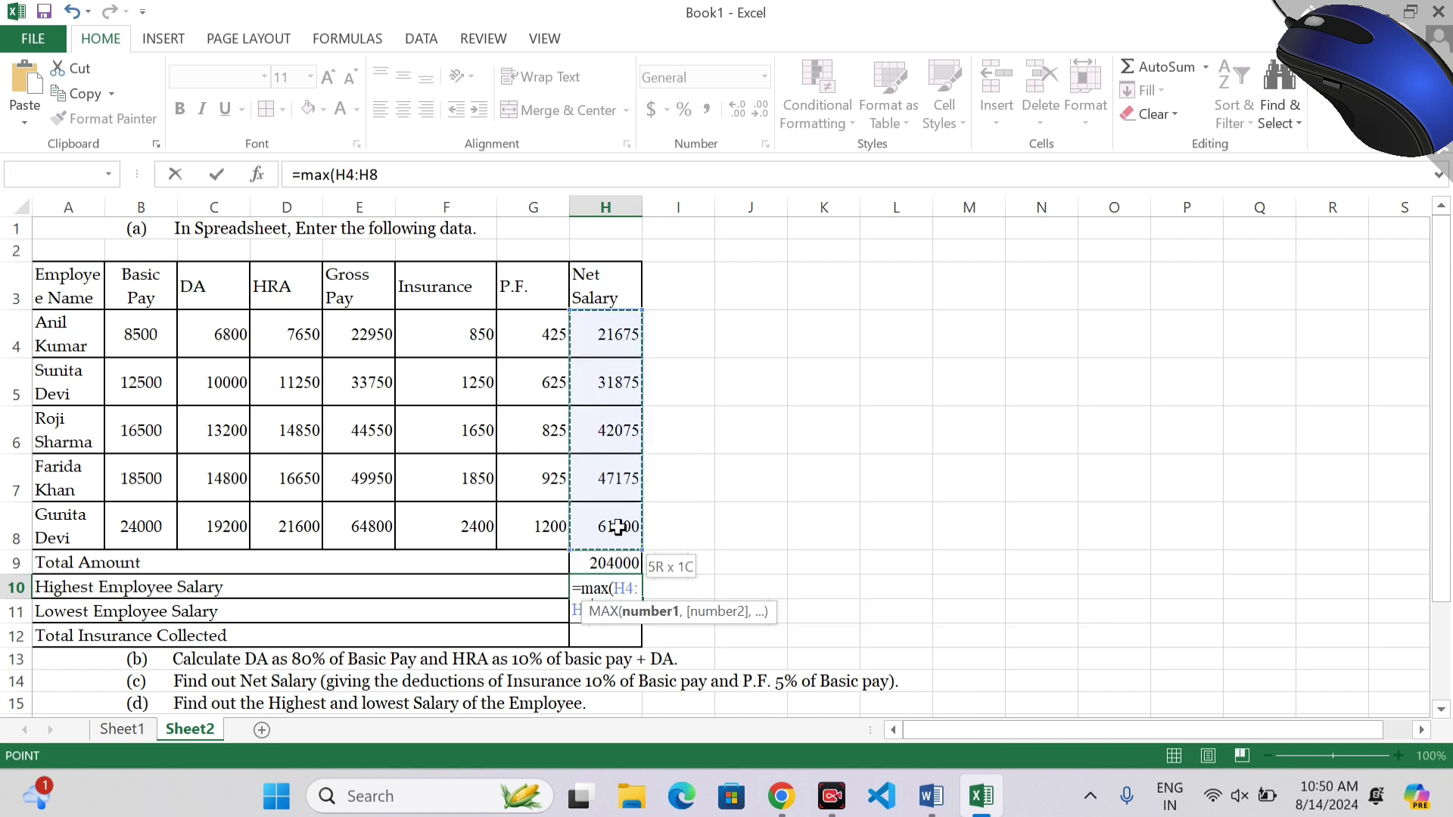
pyautogui.press('Return')
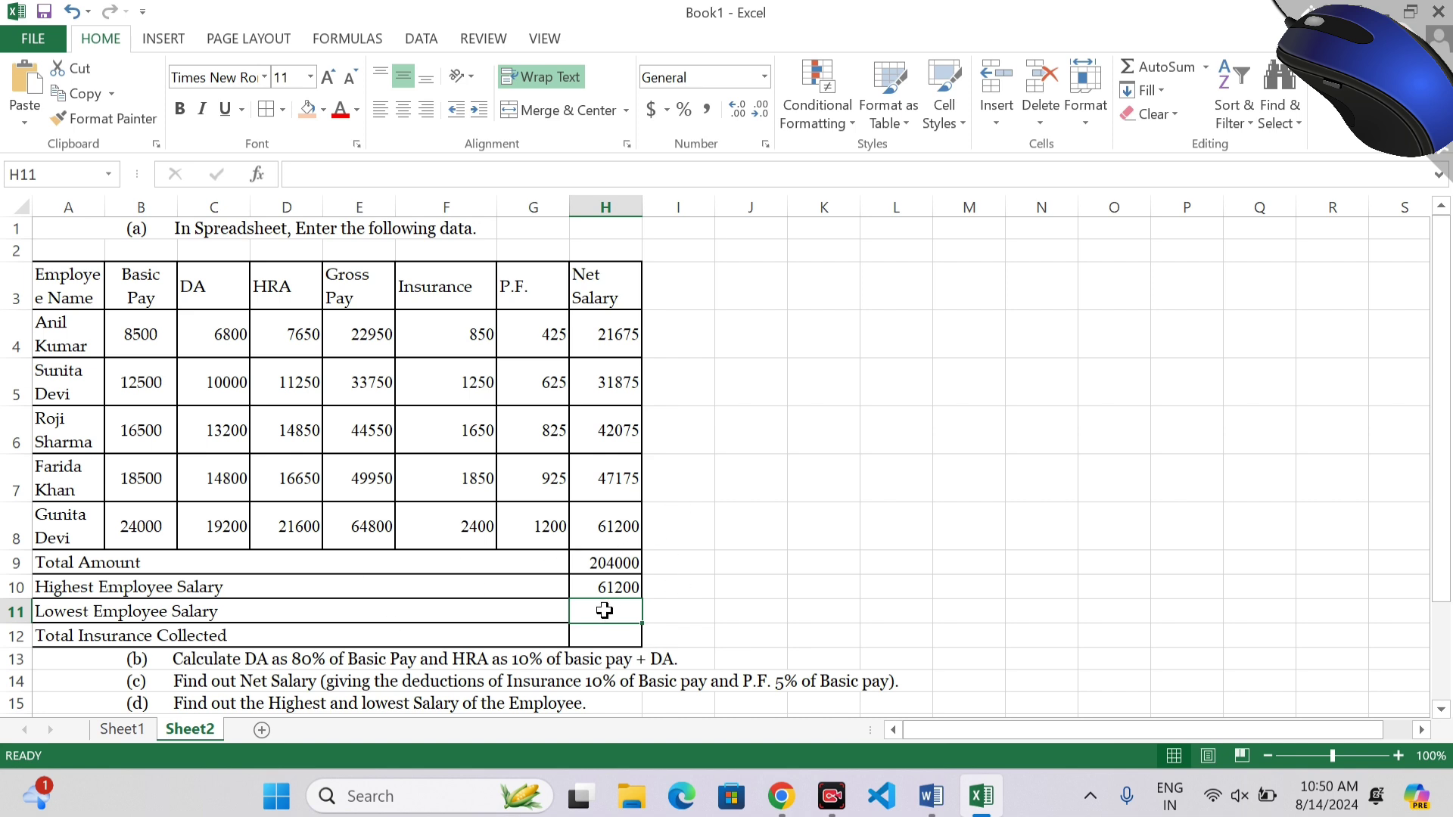
# Step: Find the lowest employee salary in cell H11 with the formula =MIN(H4:H8)
pyautogui.write('=')
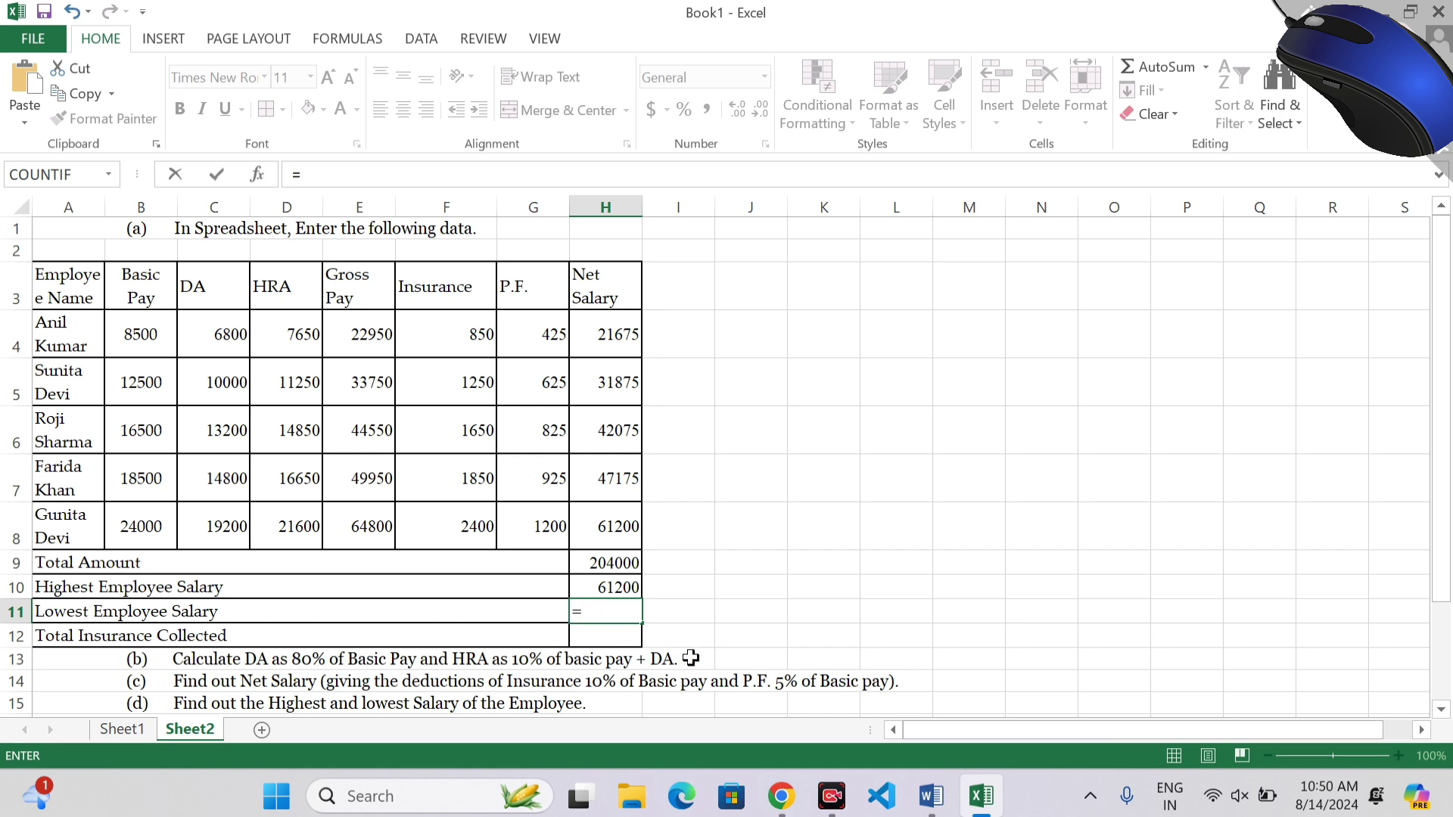
pyautogui.write('mi')
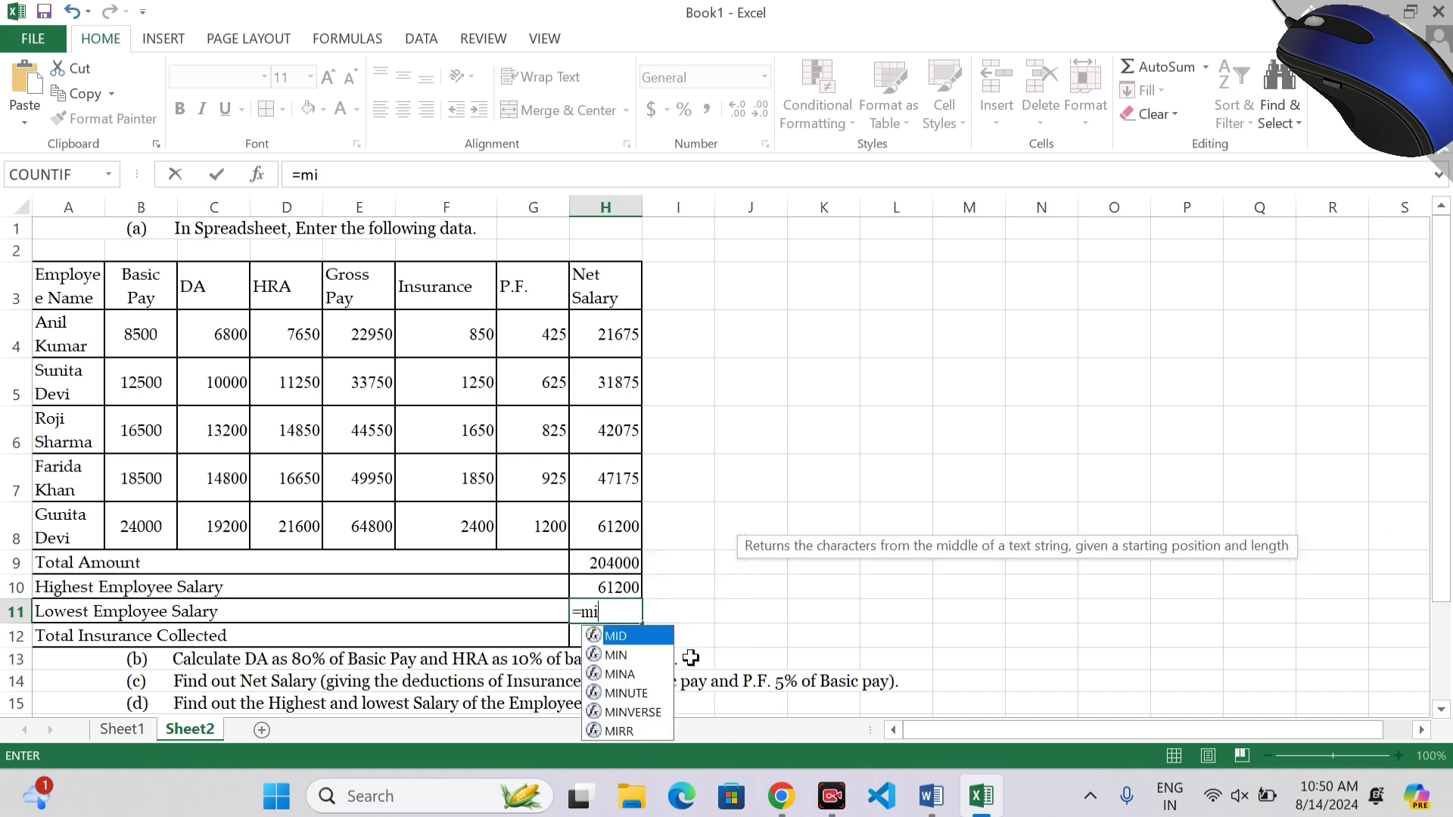
pyautogui.write('n(')
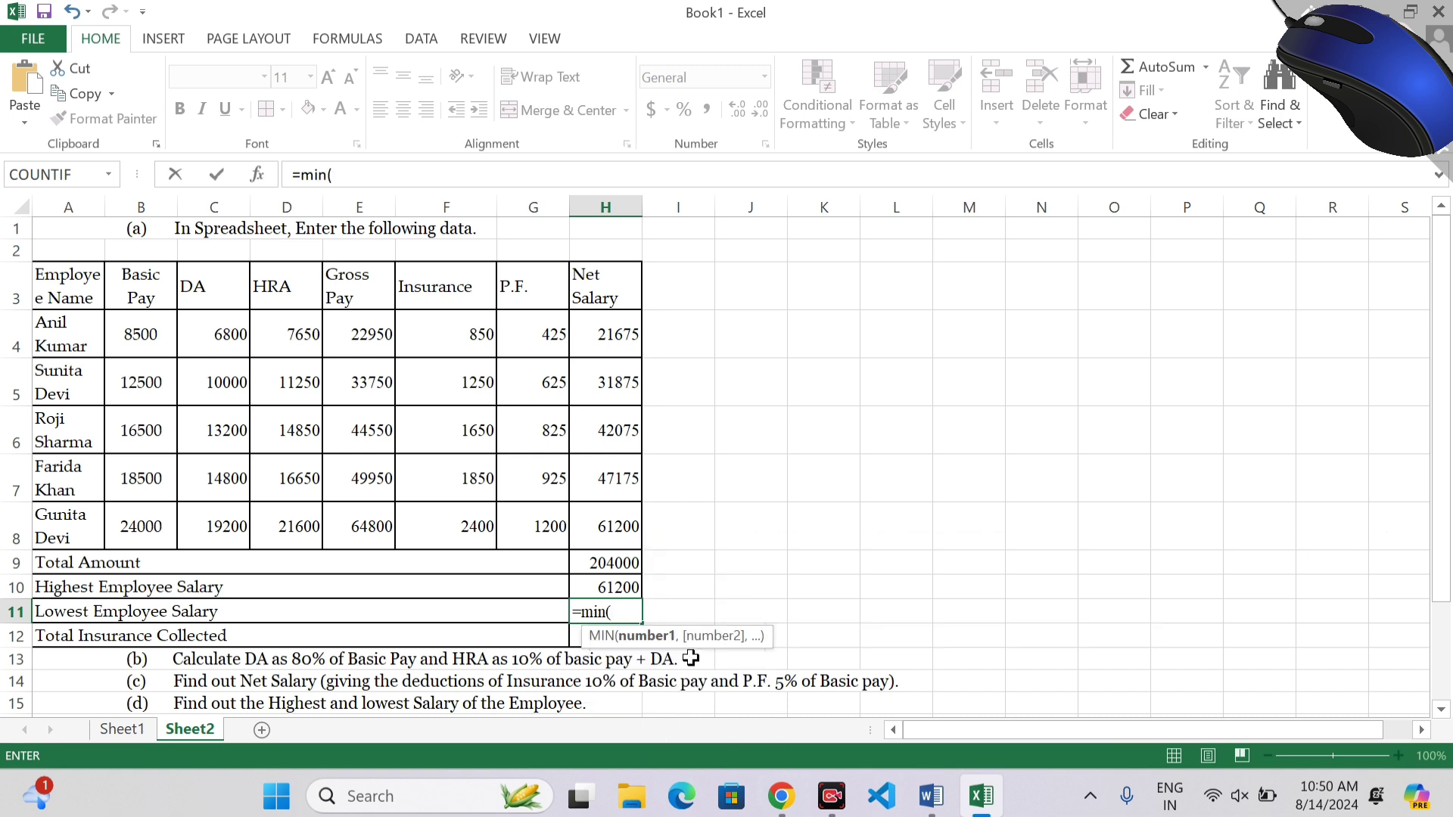
pyautogui.moveTo(611, 331); pyautogui.dragTo(610, 515)
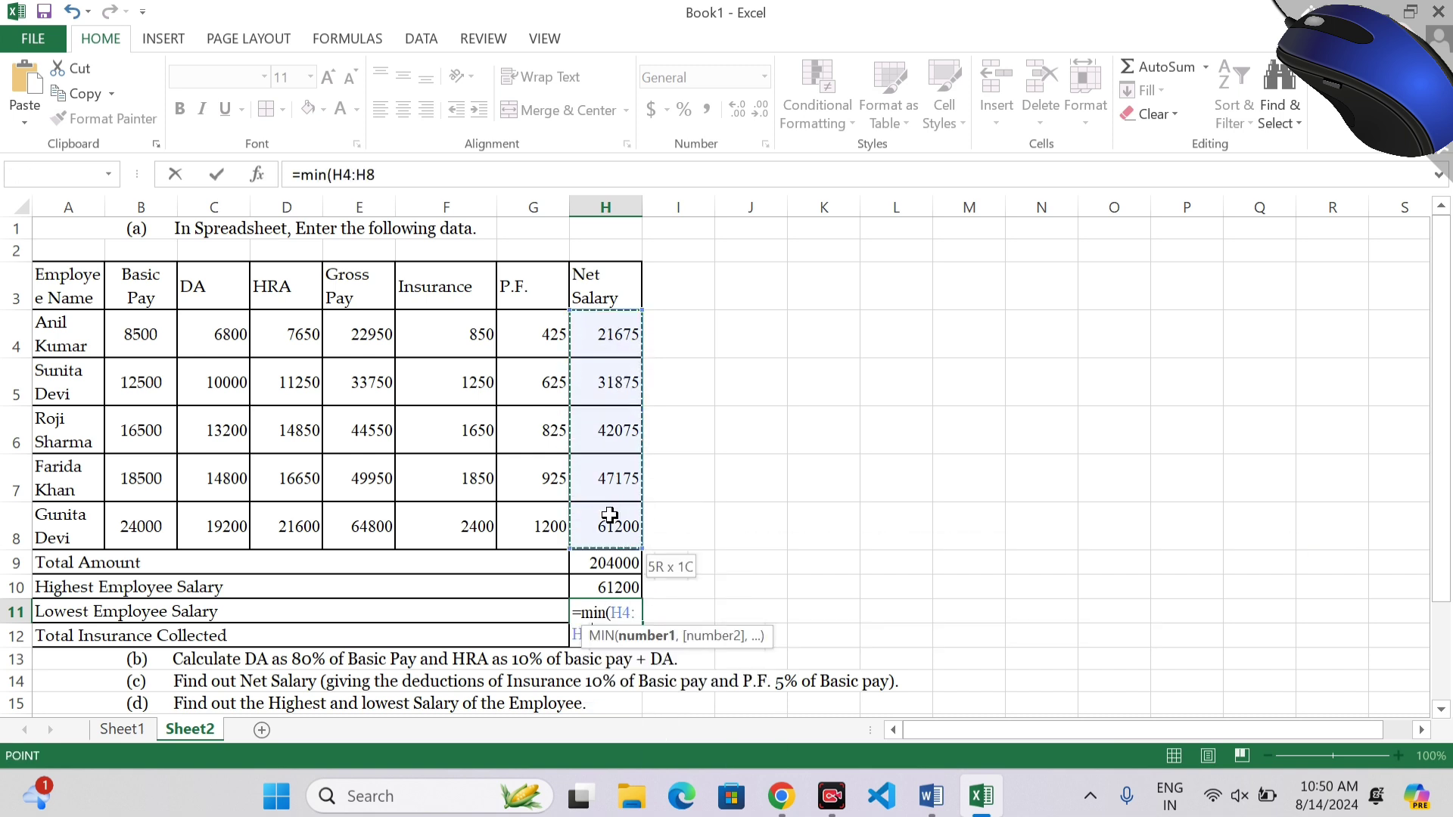
pyautogui.write(')')
pyautogui.press('Return')
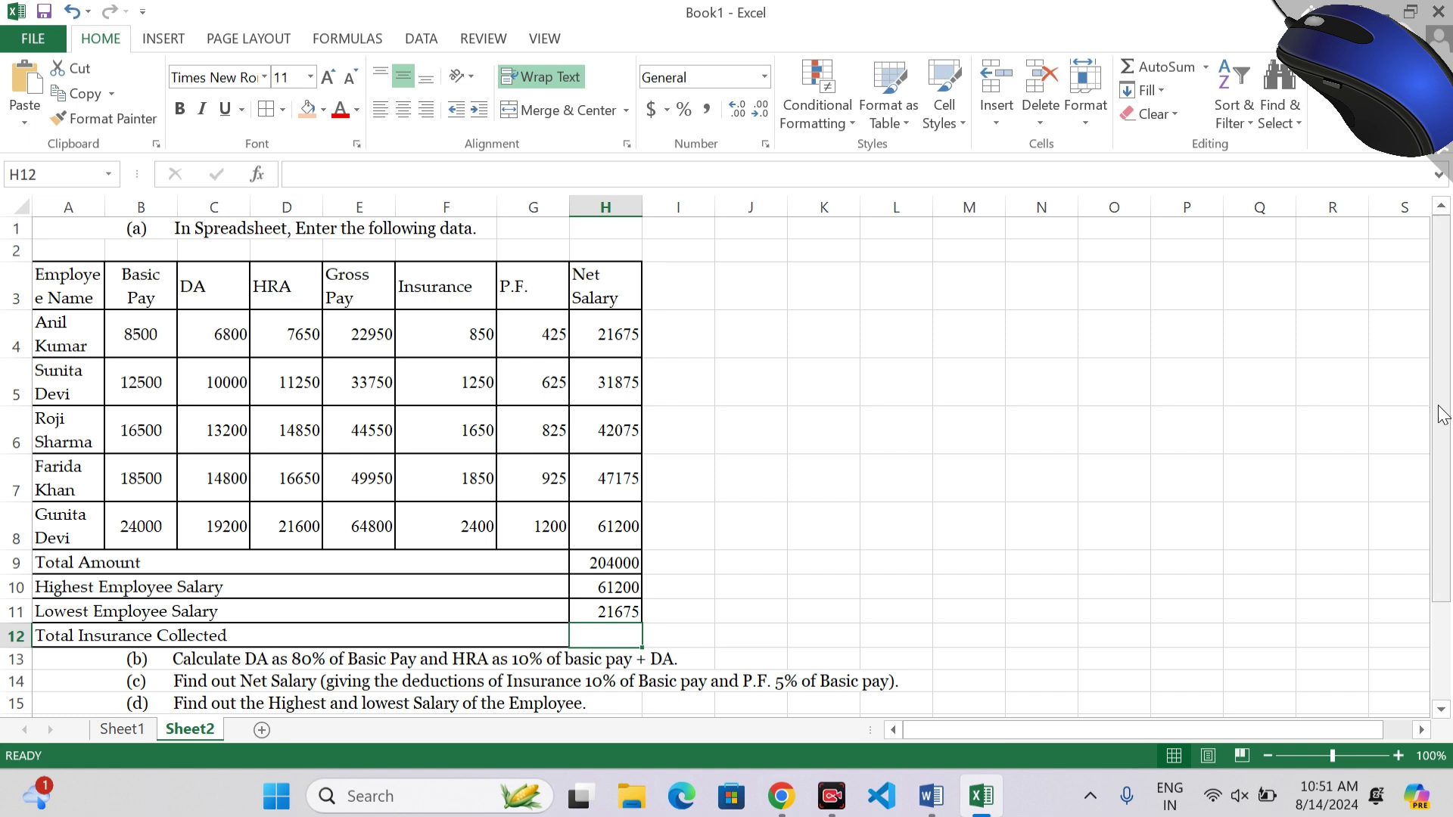
# Step: Calculate Total Insurance Collected in cell H12 by summing the Insurance values F4:F8 with the SUM function
pyautogui.moveTo(1442, 415); pyautogui.dragTo(1442, 425)
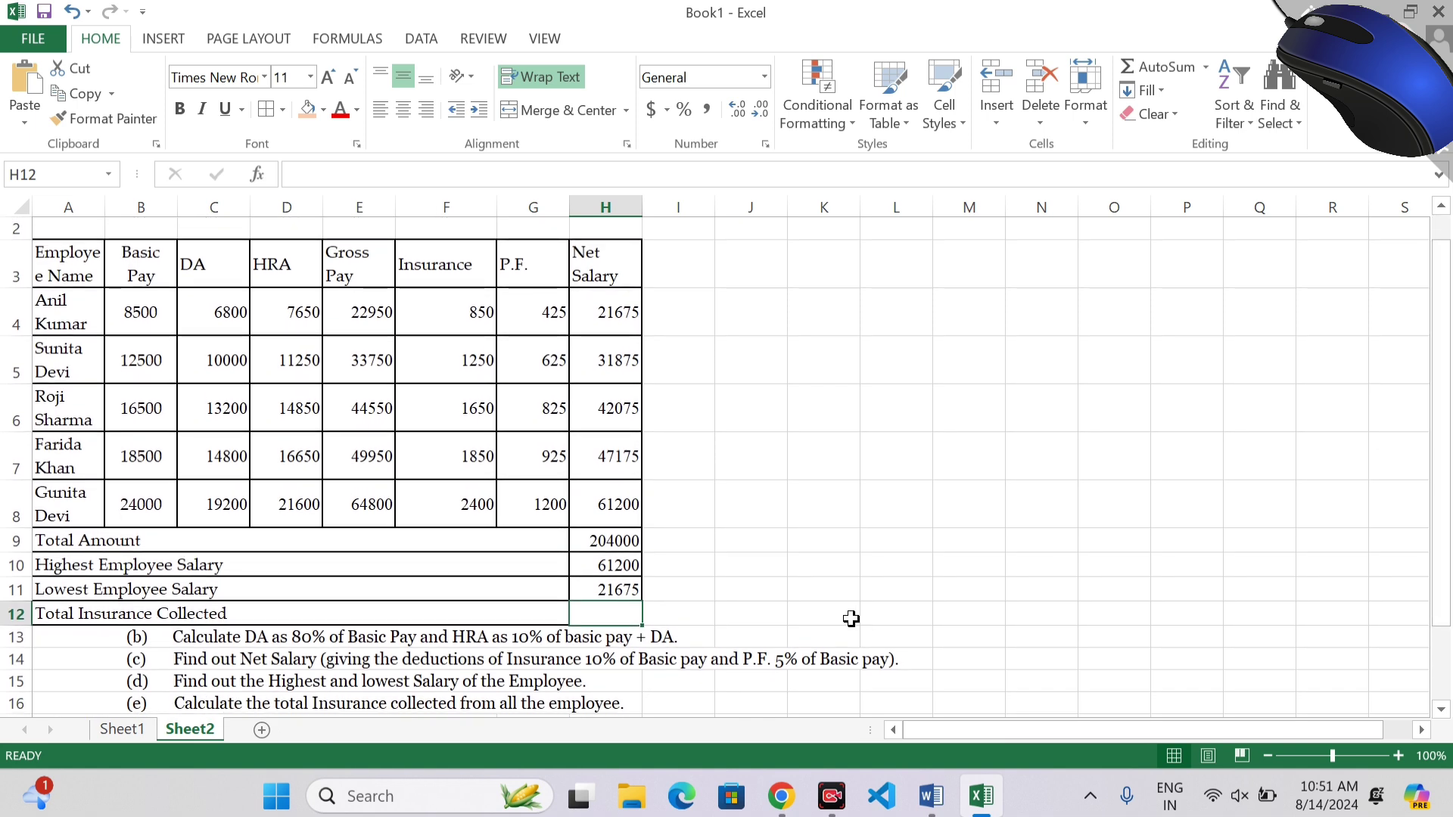
pyautogui.write('=')
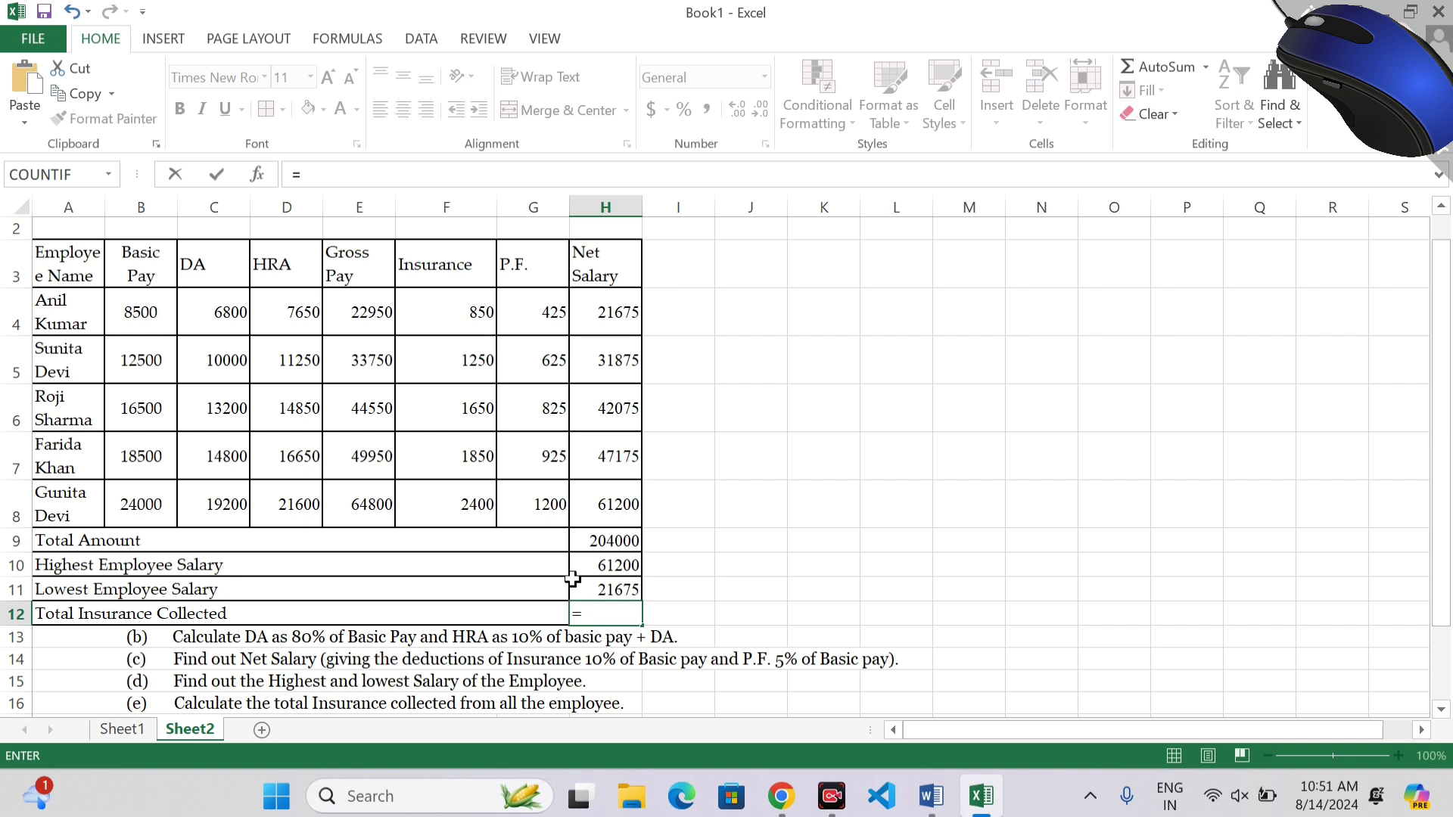
pyautogui.write('sum')
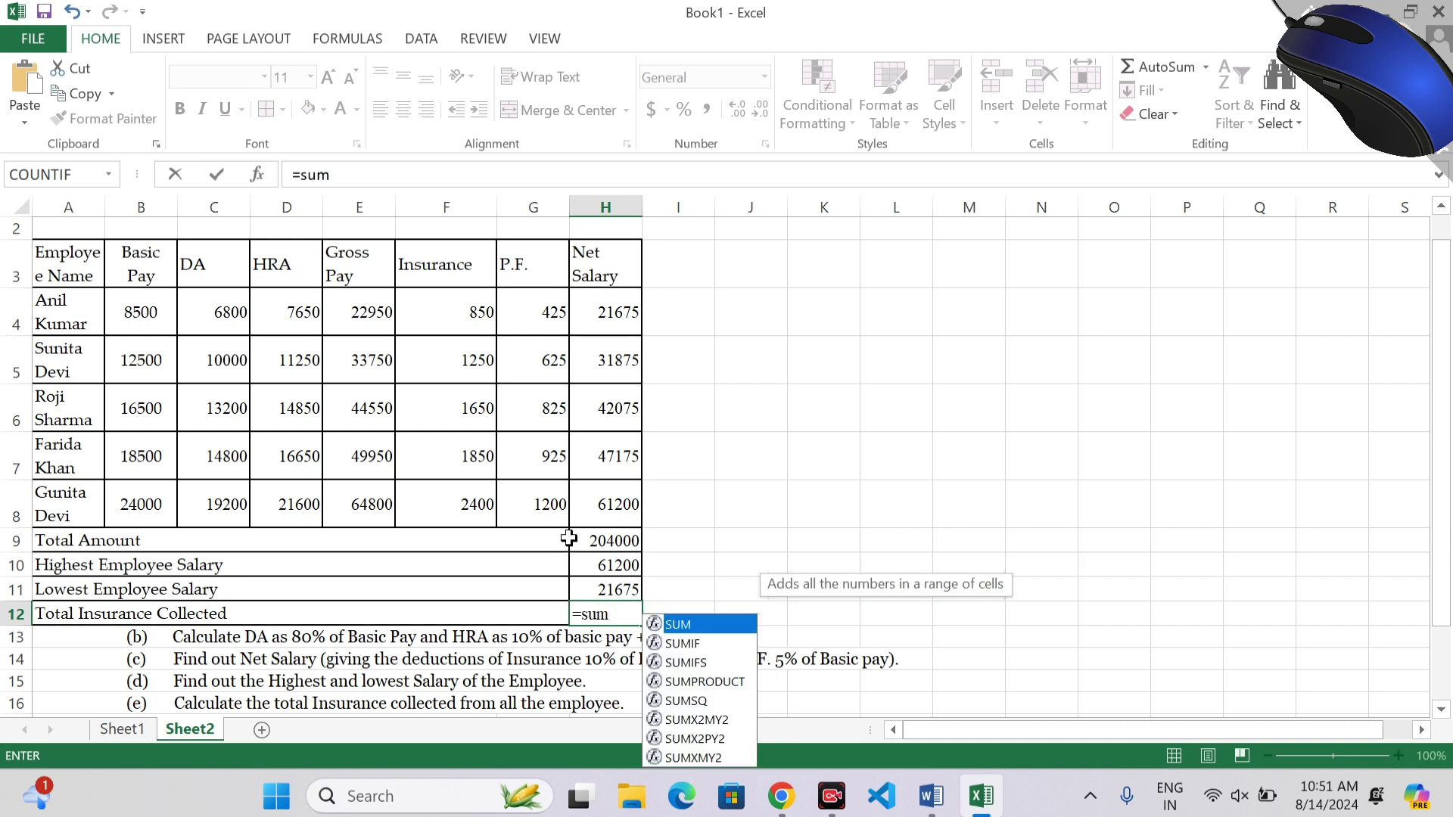
pyautogui.write('(')
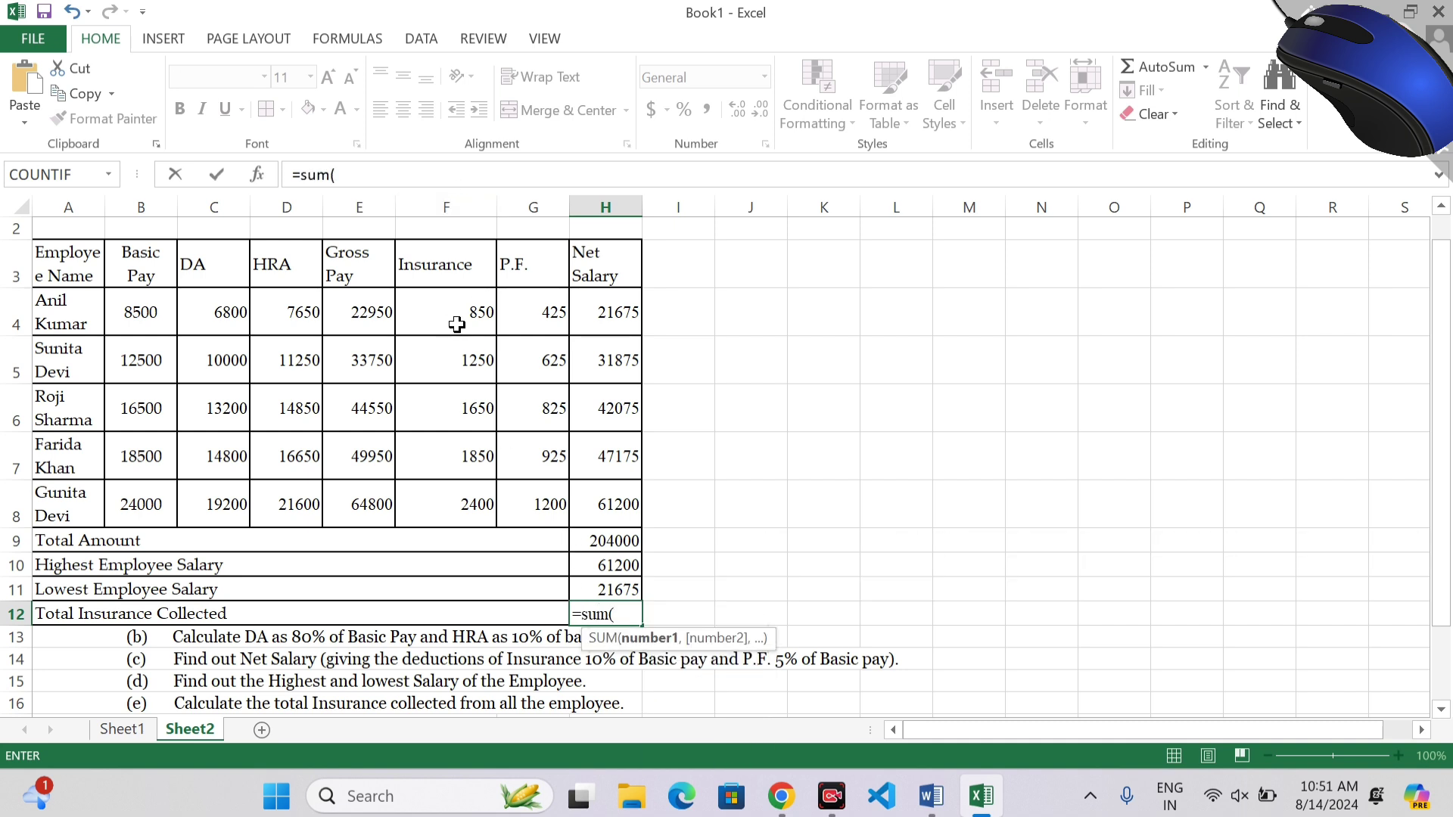
pyautogui.moveTo(454, 321); pyautogui.dragTo(456, 500)
pyautogui.press('Return')
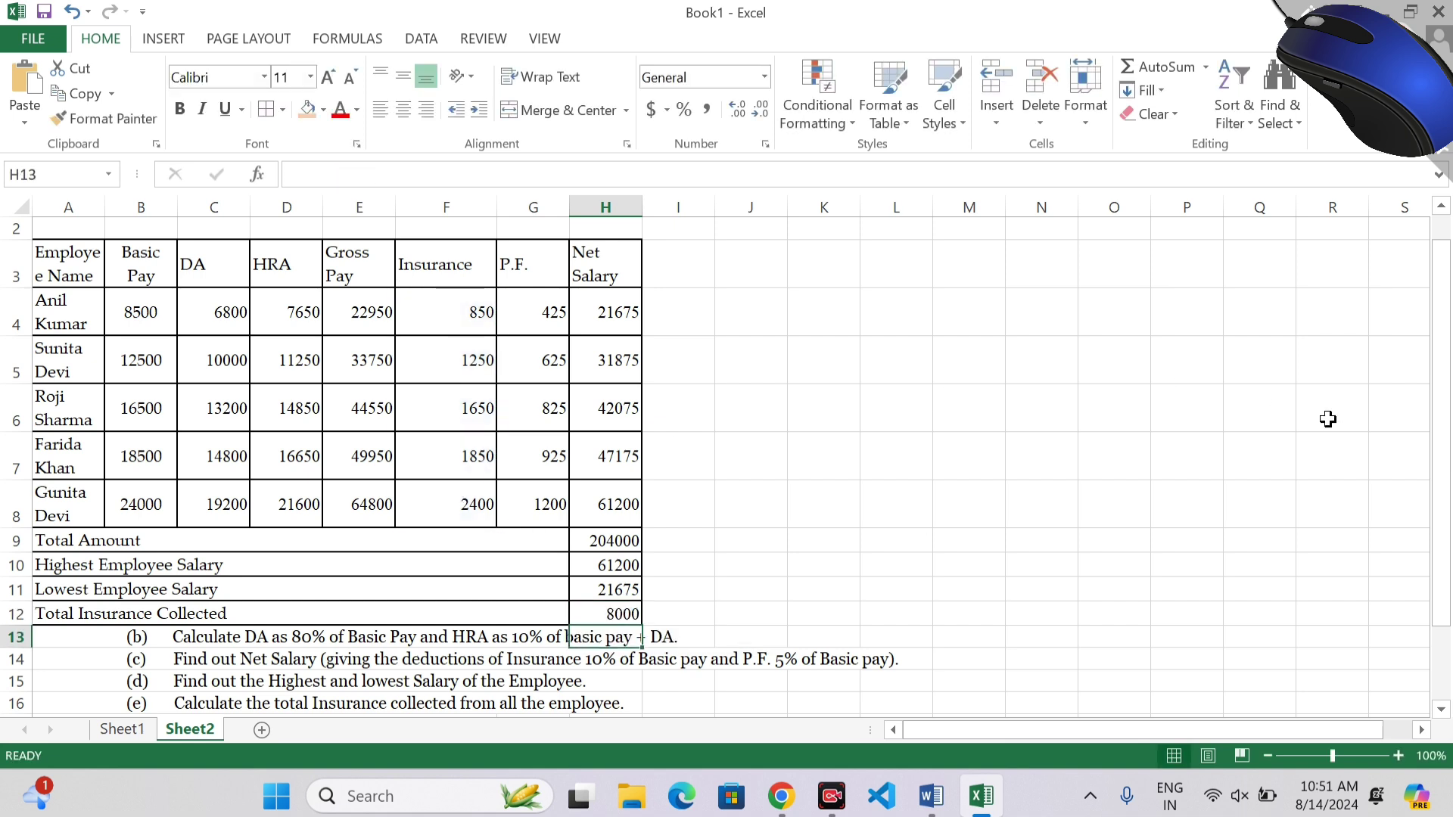
# Step: Check the remaining exercise tasks and show the employee pay figures in B4:H8 with two decimal places
pyautogui.moveTo(1442, 553); pyautogui.dragTo(1449, 617)
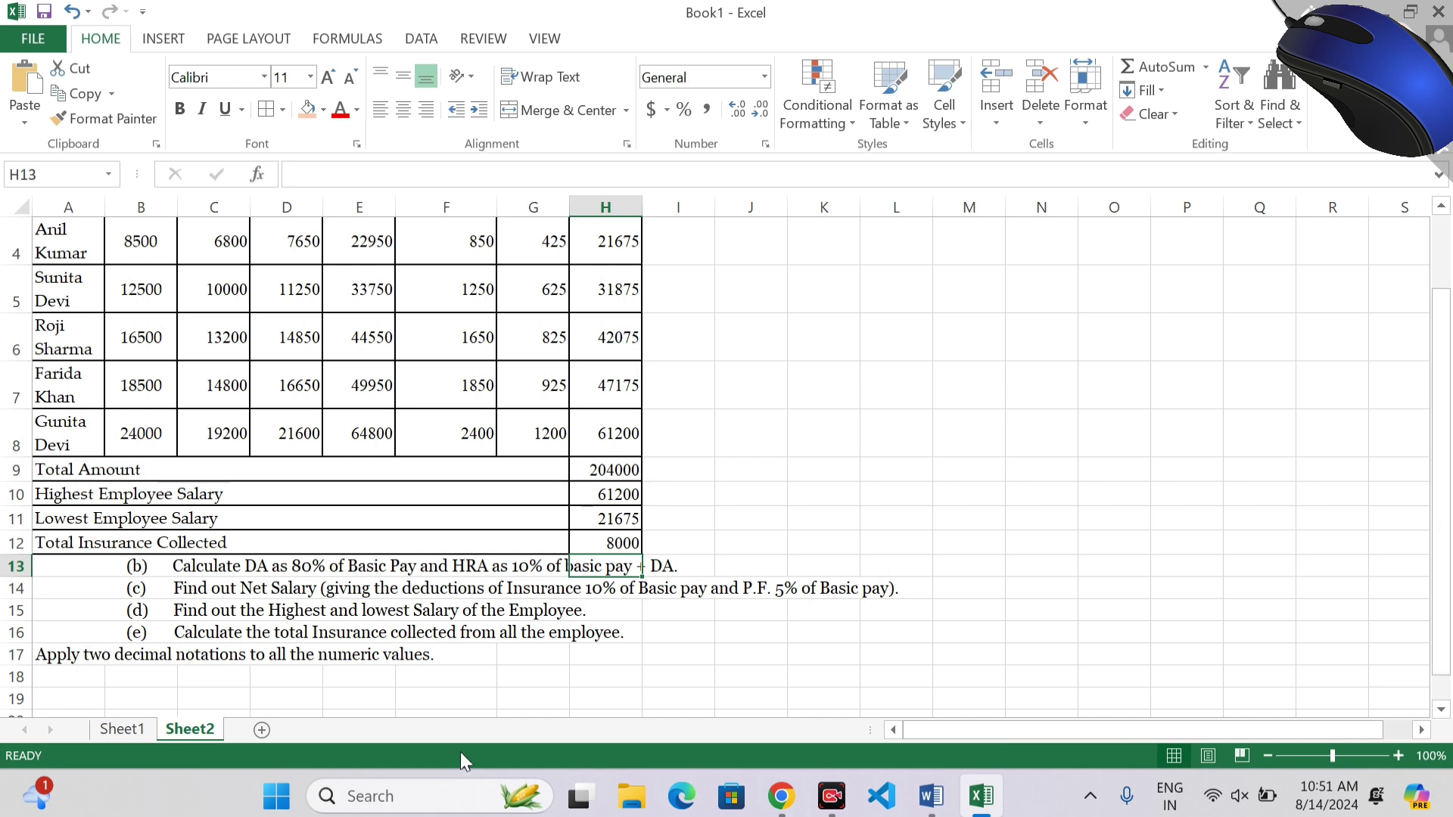
pyautogui.click(182, 612)
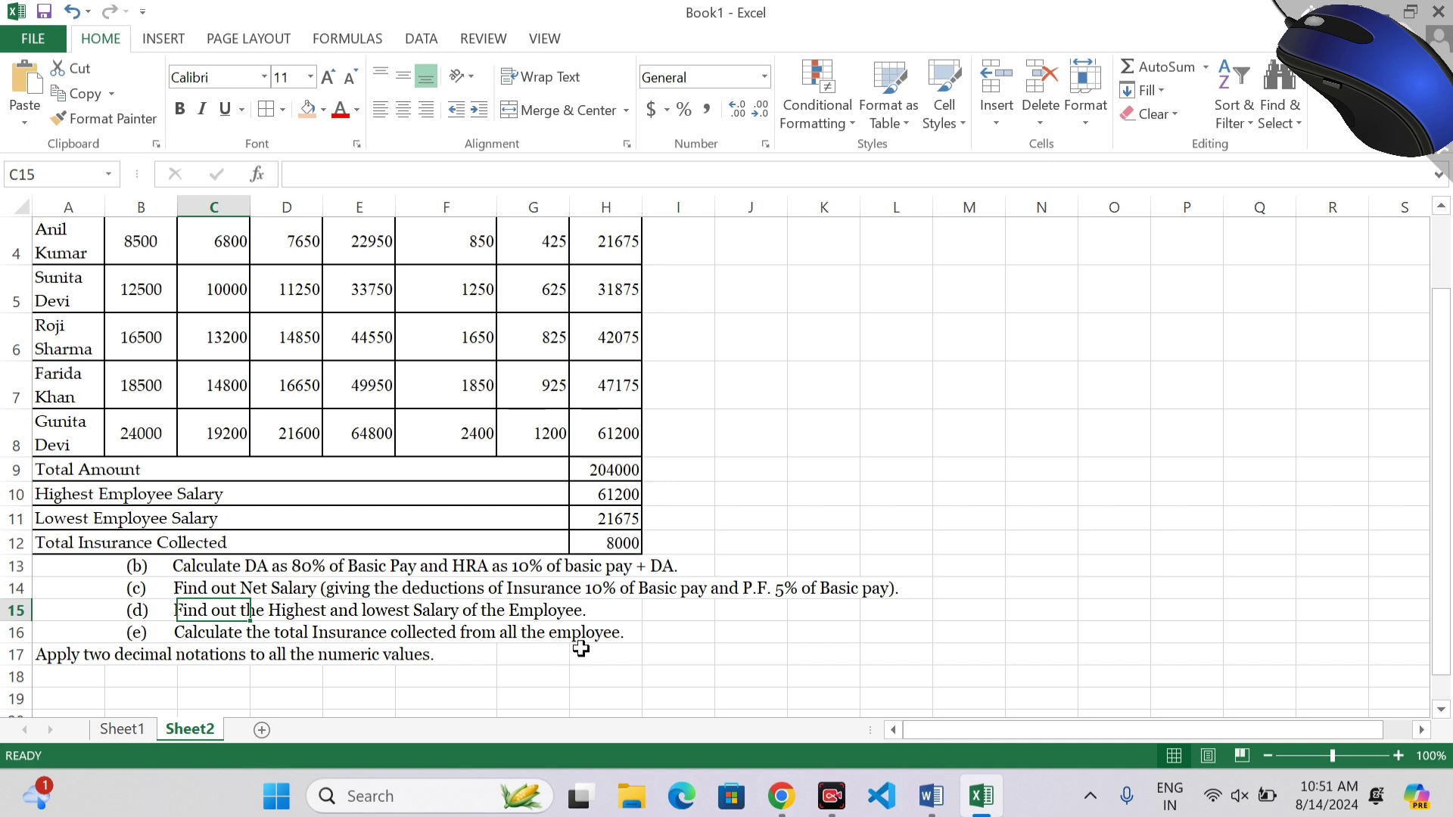
pyautogui.click(622, 540)
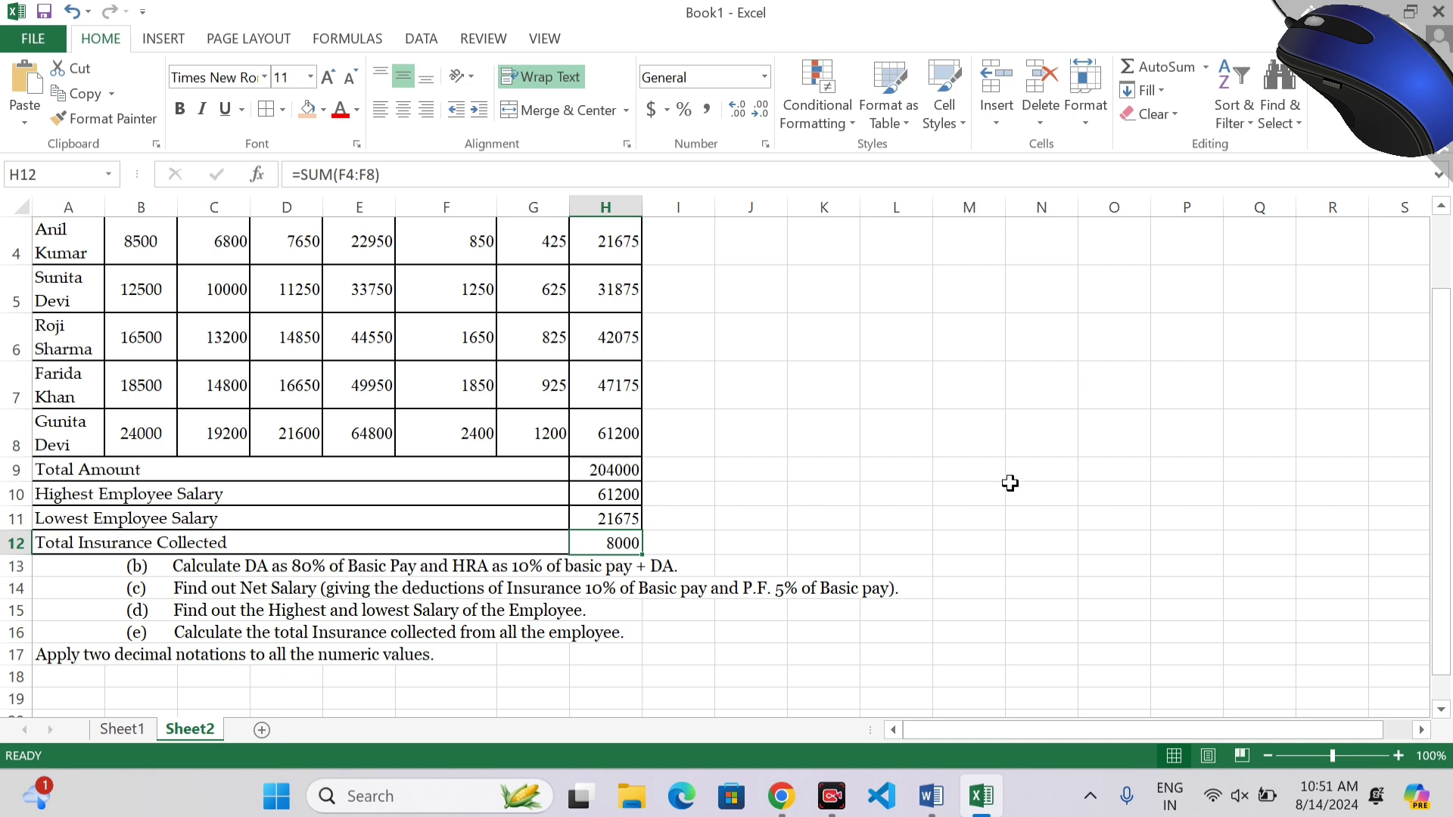
pyautogui.click(1446, 272)
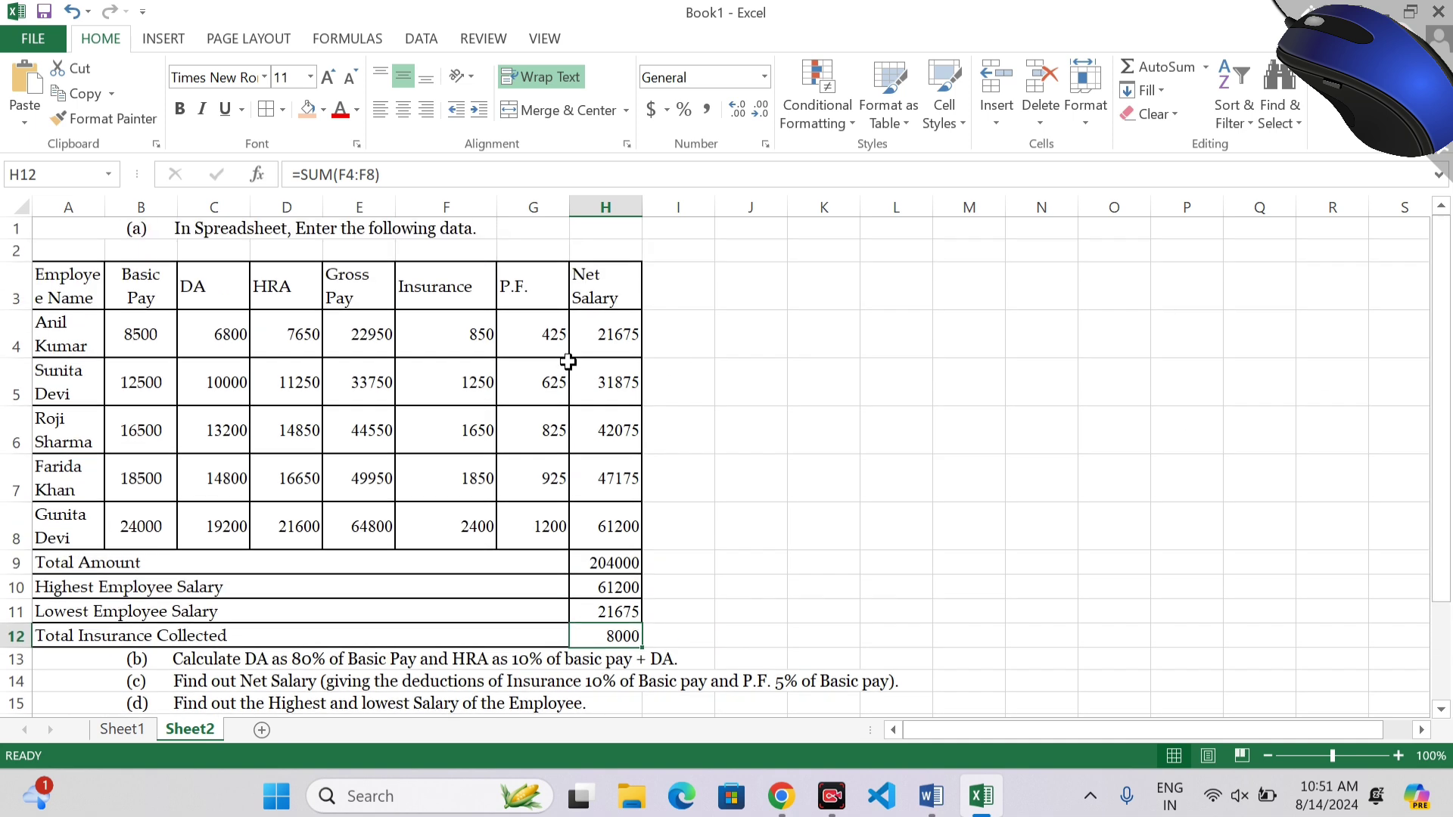
pyautogui.moveTo(123, 328); pyautogui.dragTo(615, 532)
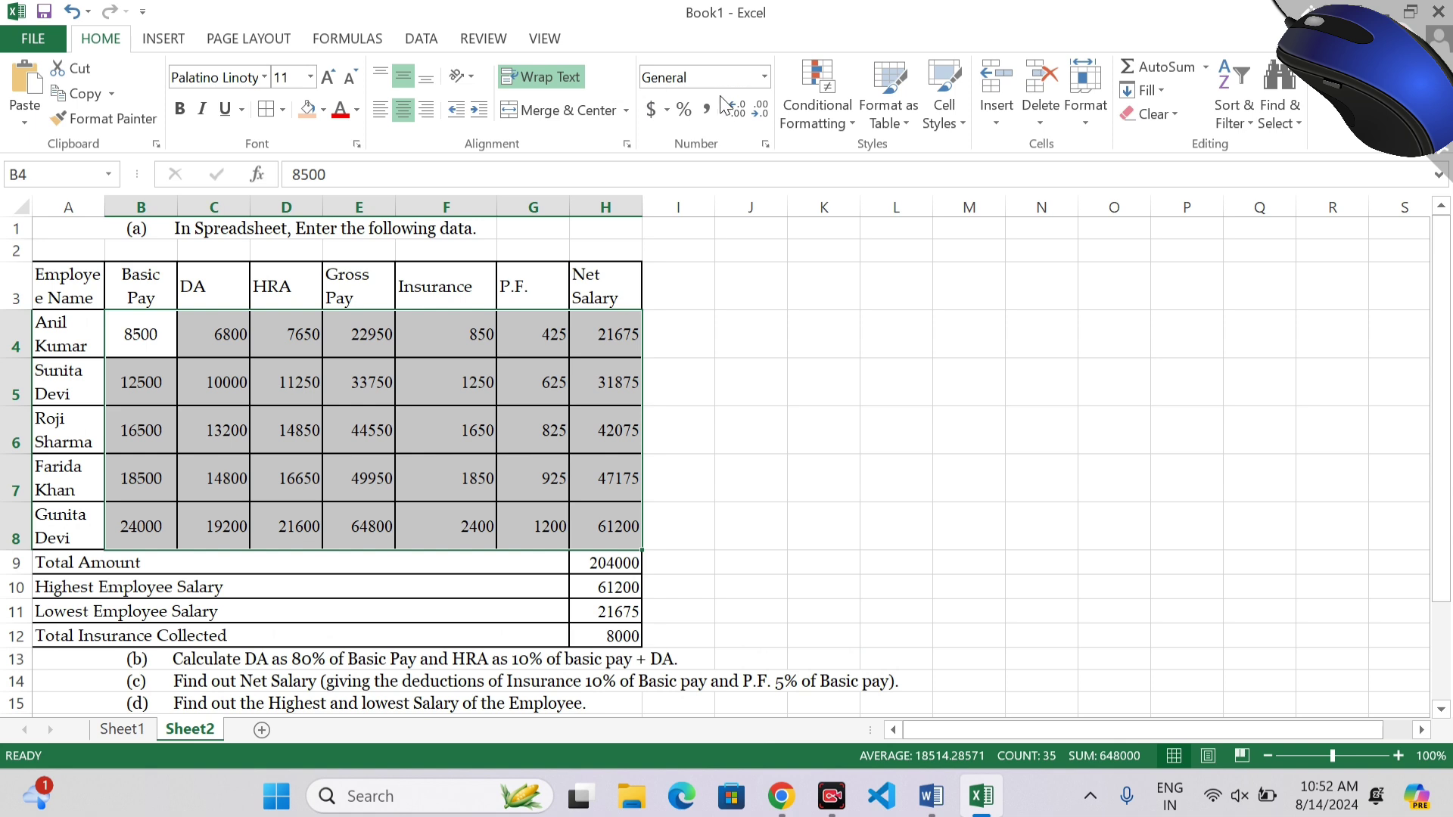
pyautogui.click(738, 105)
pyautogui.click(738, 106)
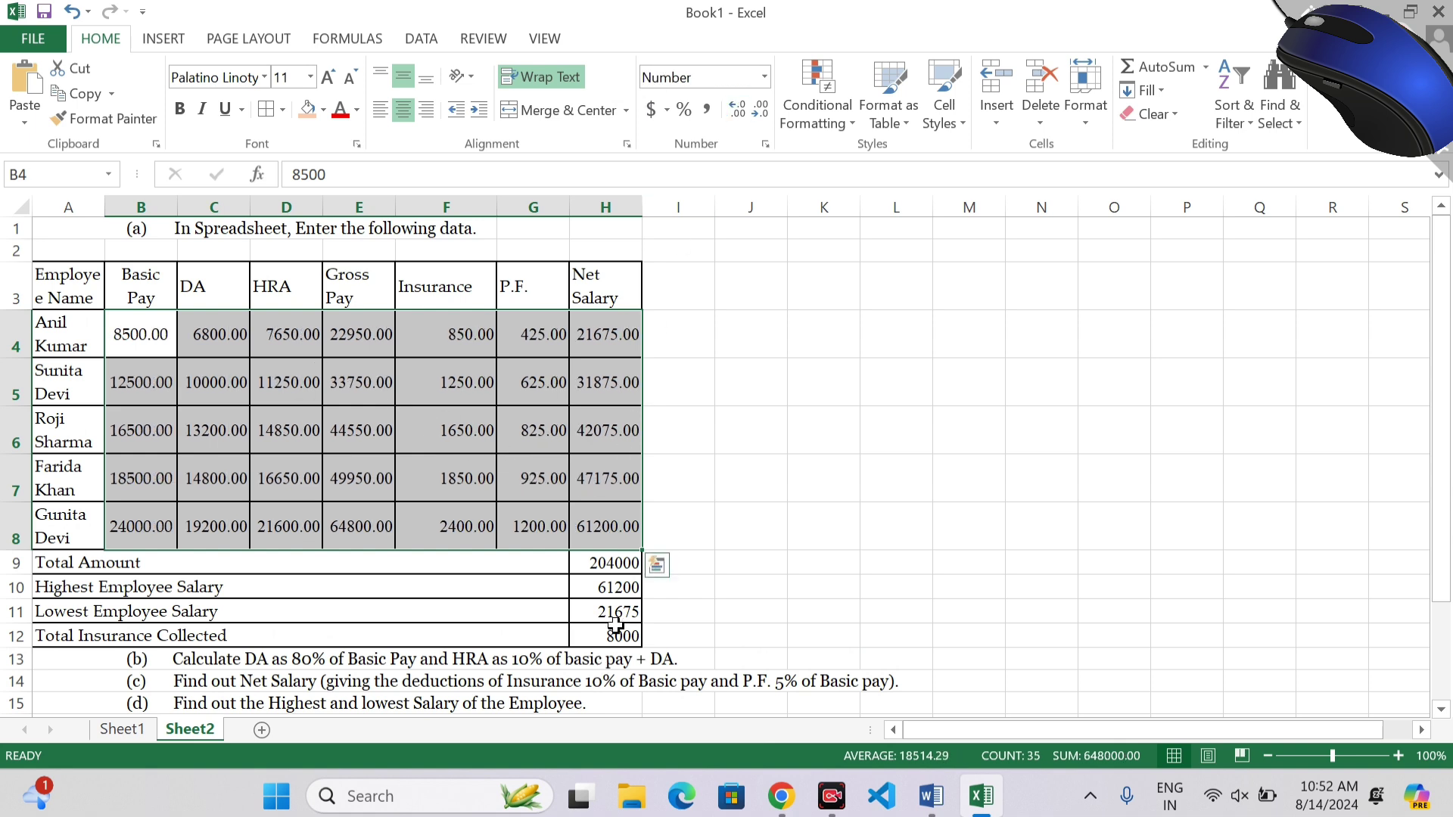
# Step: Apply the Number format with two decimal places to the summary values in H9:H12
pyautogui.moveTo(615, 564); pyautogui.dragTo(622, 644)
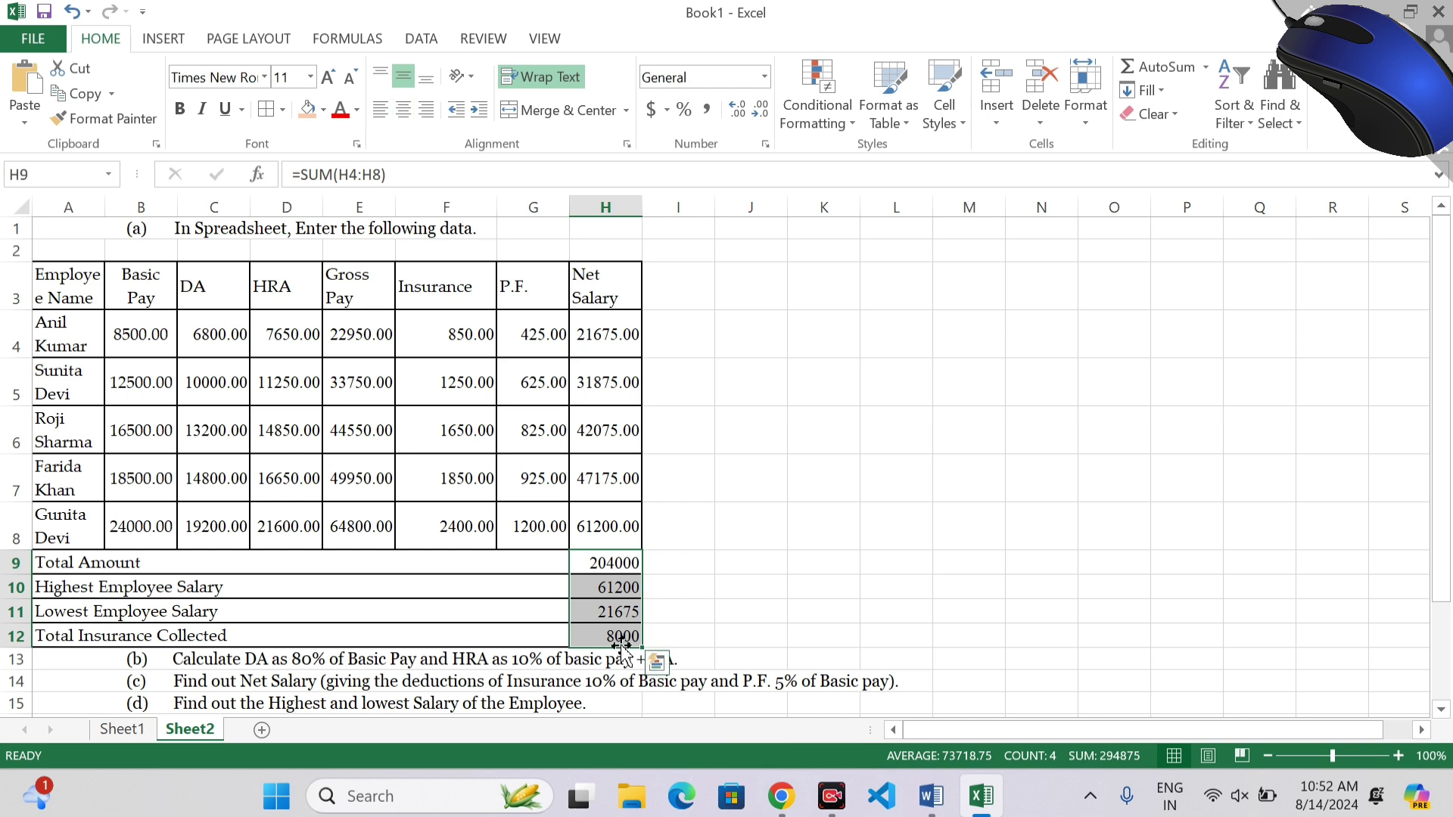
pyautogui.click(765, 78)
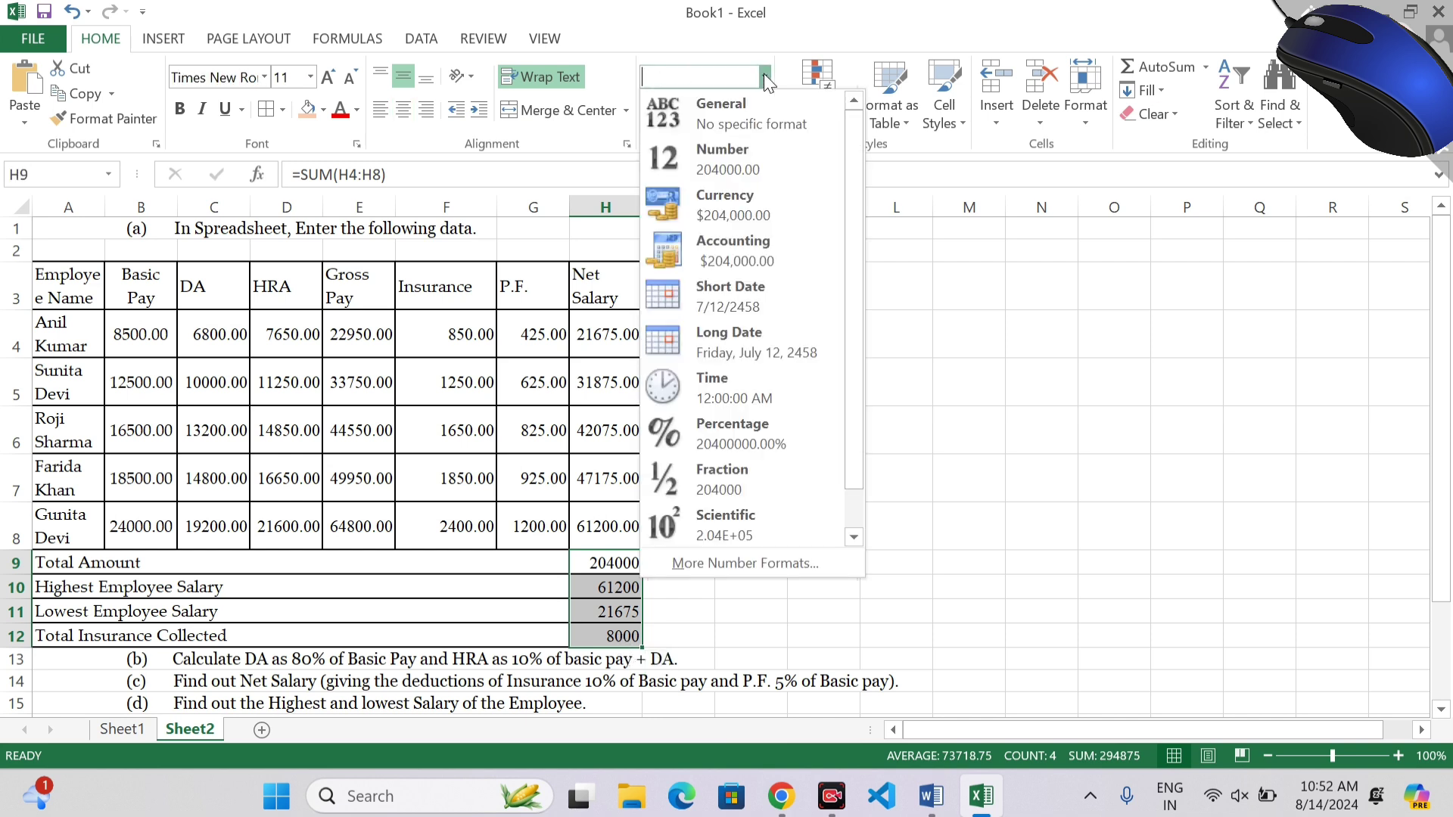
pyautogui.click(728, 159)
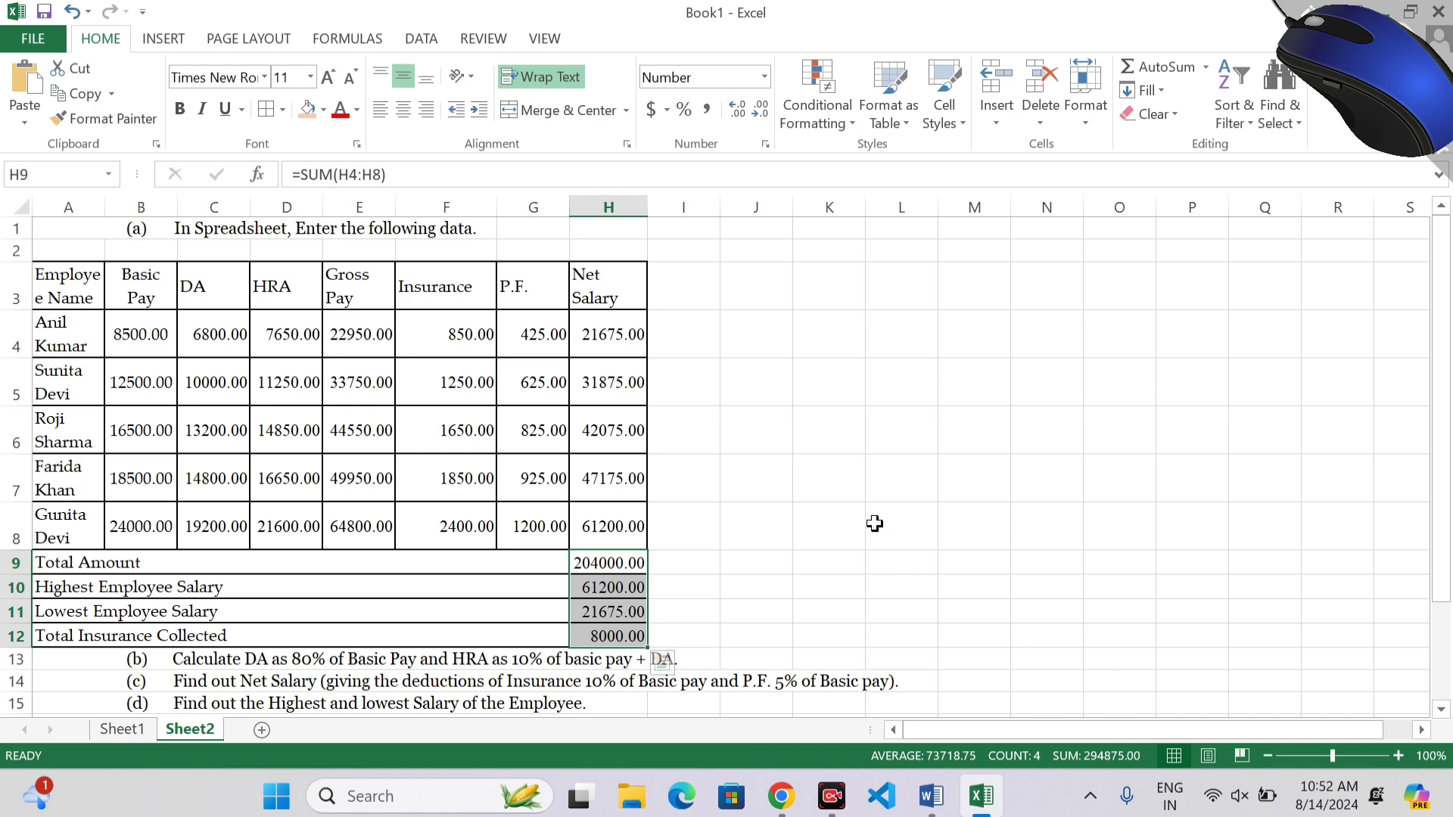
pyautogui.click(706, 381)
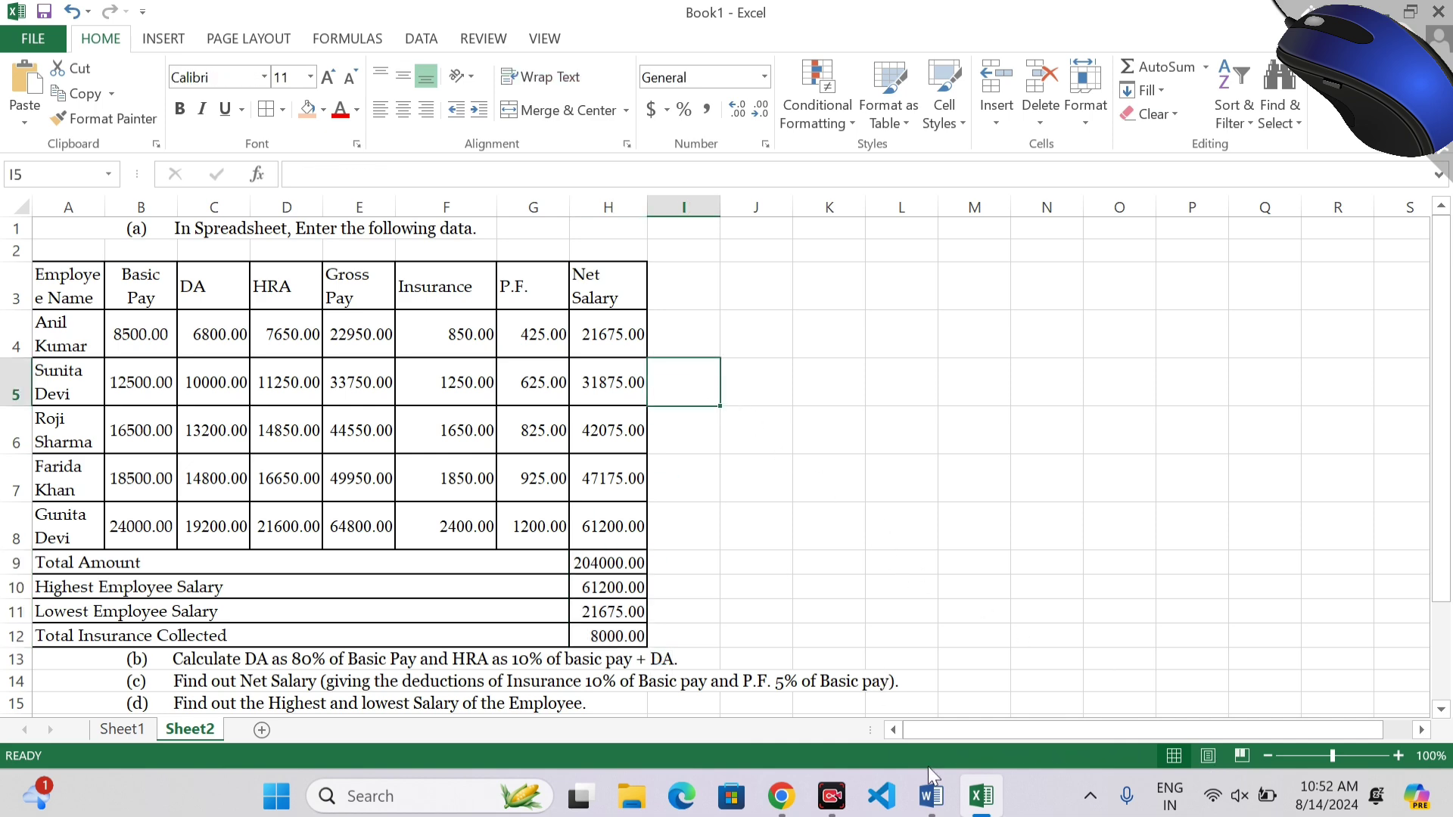
# Step: Switch to the Word document o-pr1jan22 (1) and review question 1 about the "employee" worksheet
pyautogui.click(931, 791)
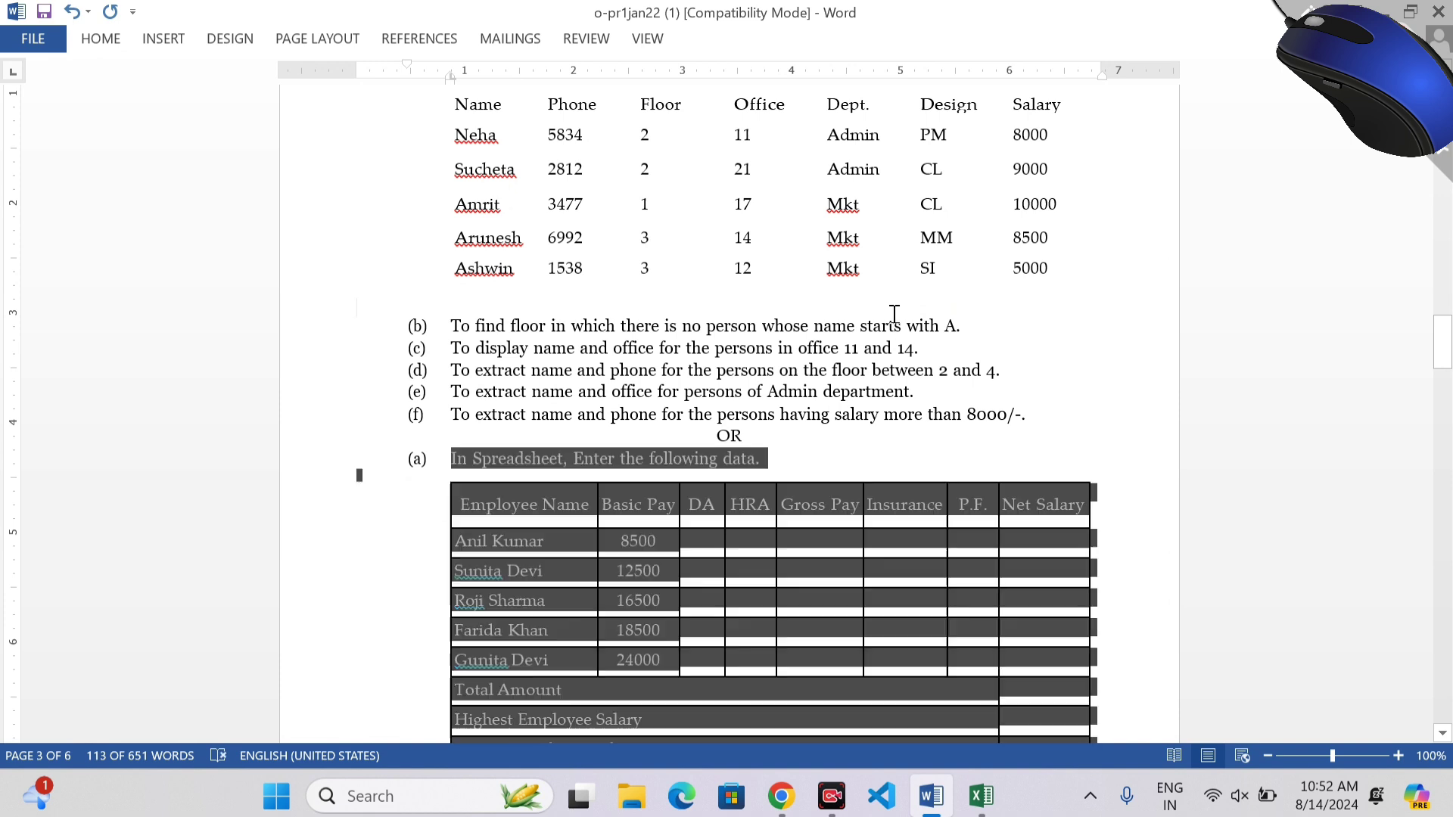
pyautogui.click(893, 314)
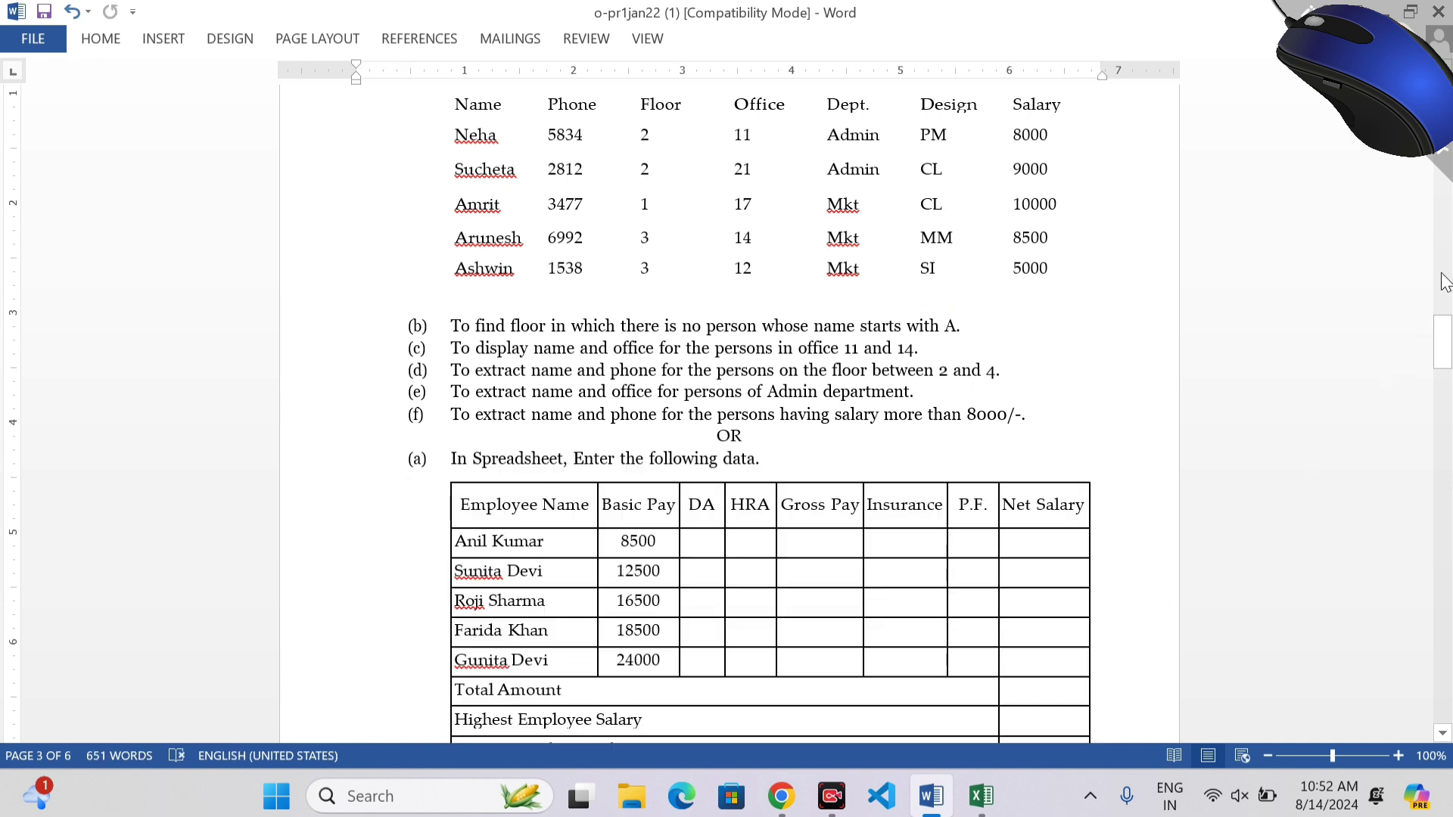
pyautogui.scroll(2, 727, 416)
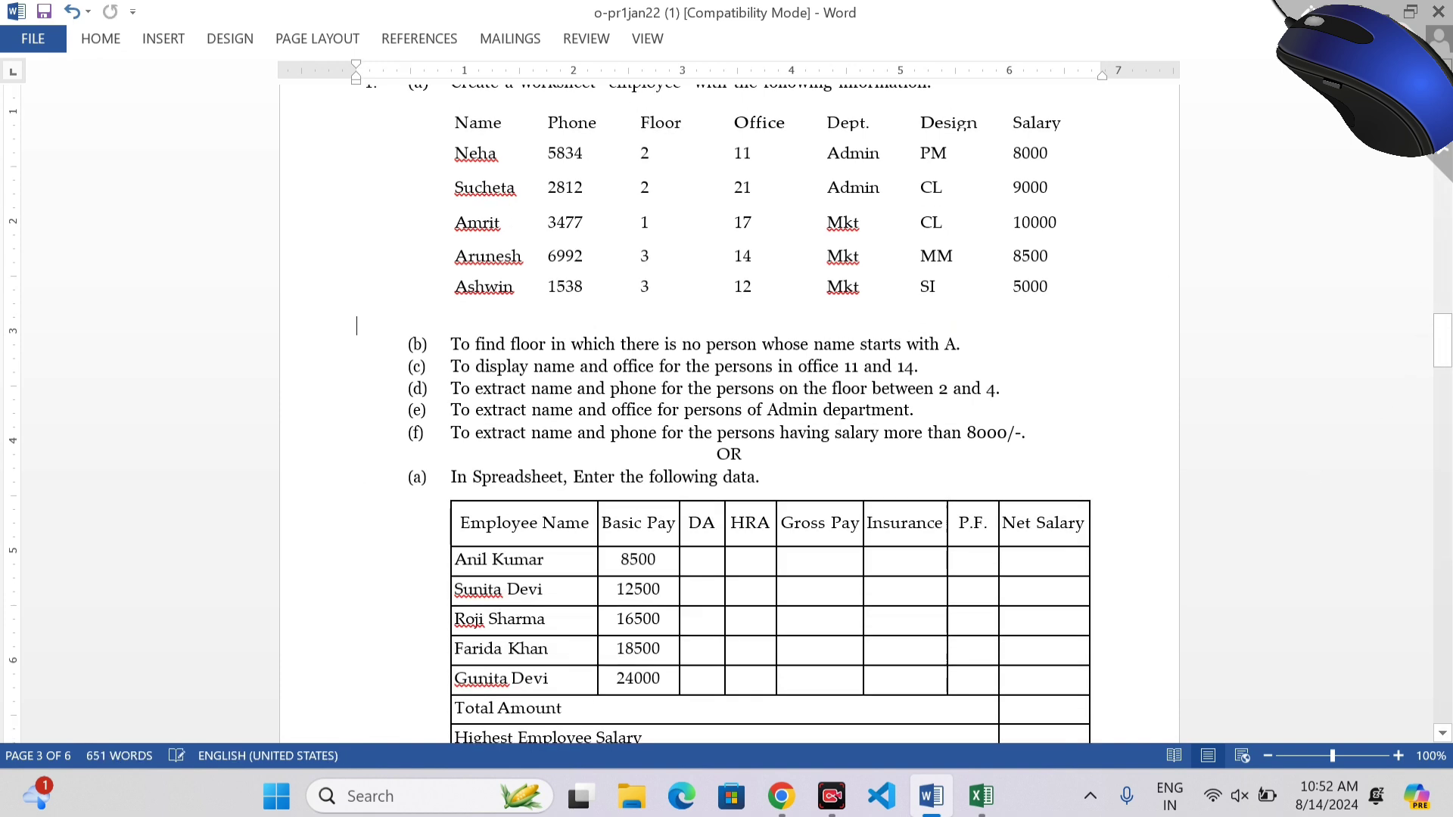
pyautogui.scroll(1, 726, 416)
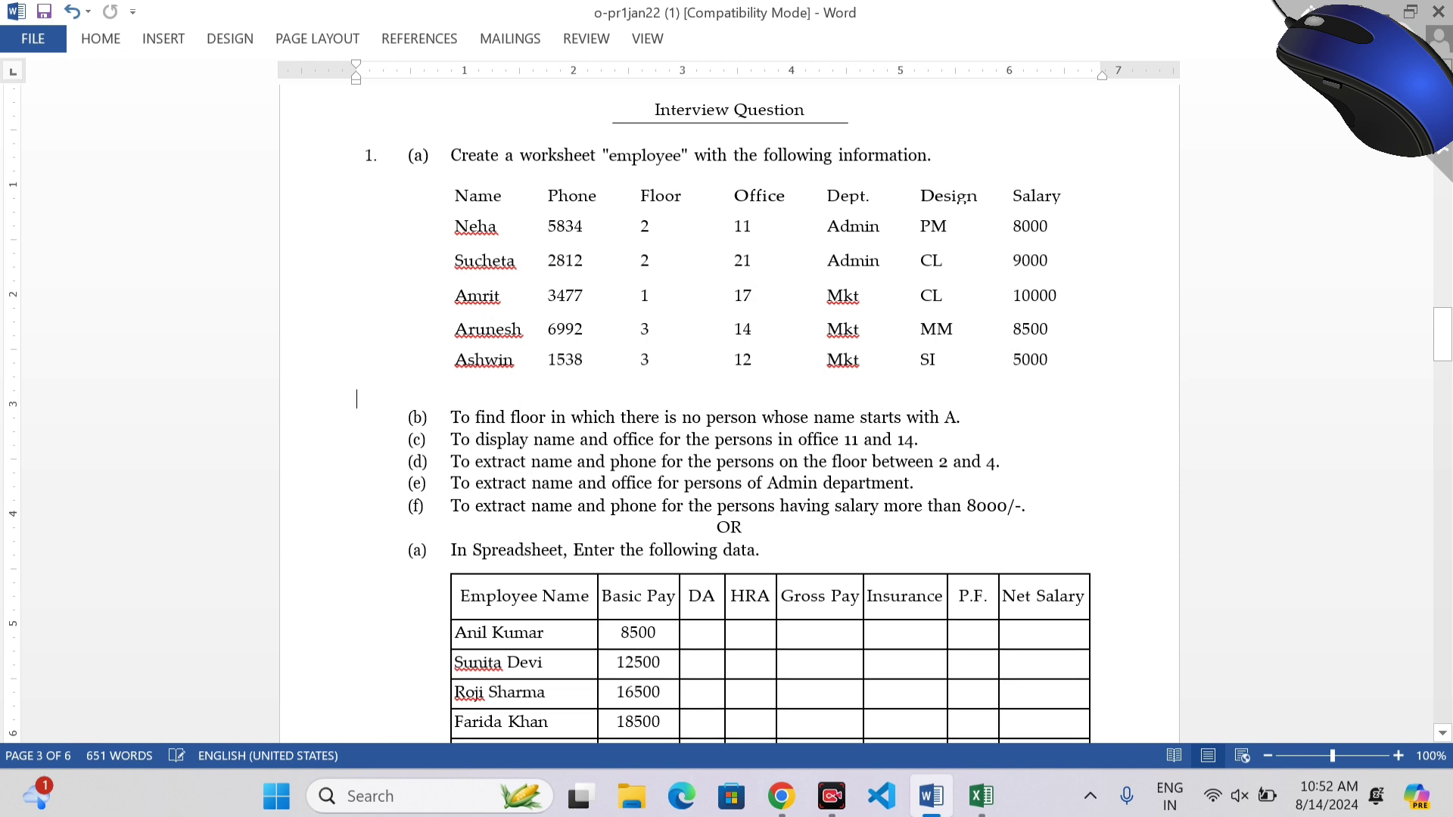